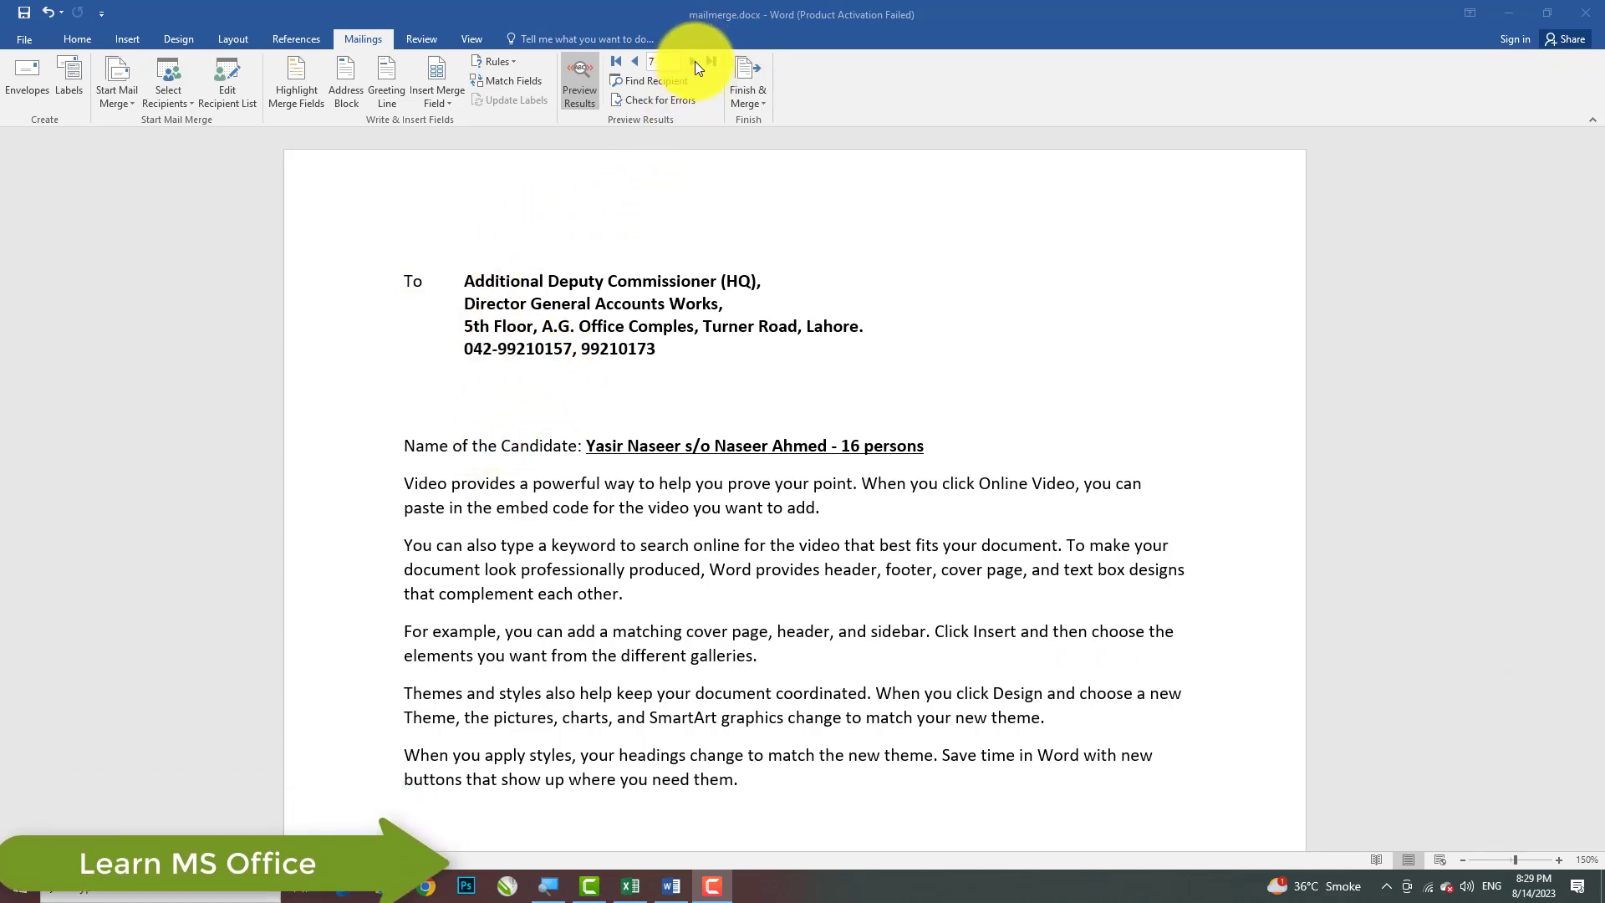
Examine the candidate name field and the body of the previewed mail merge letter down to the signature.
click(688, 547)
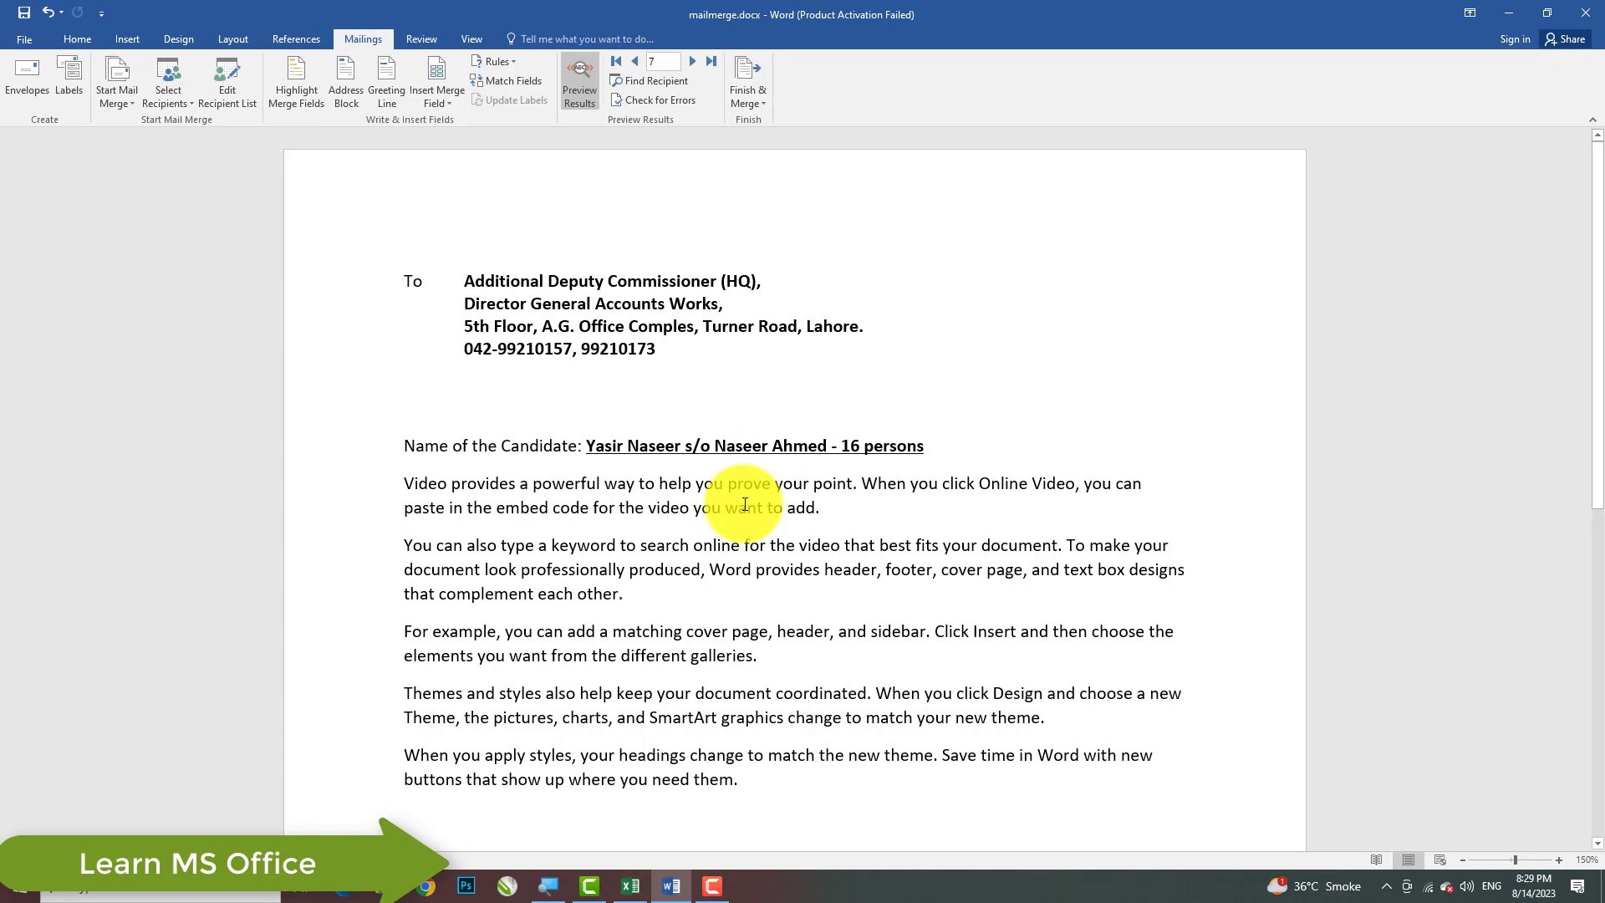
click(712, 462)
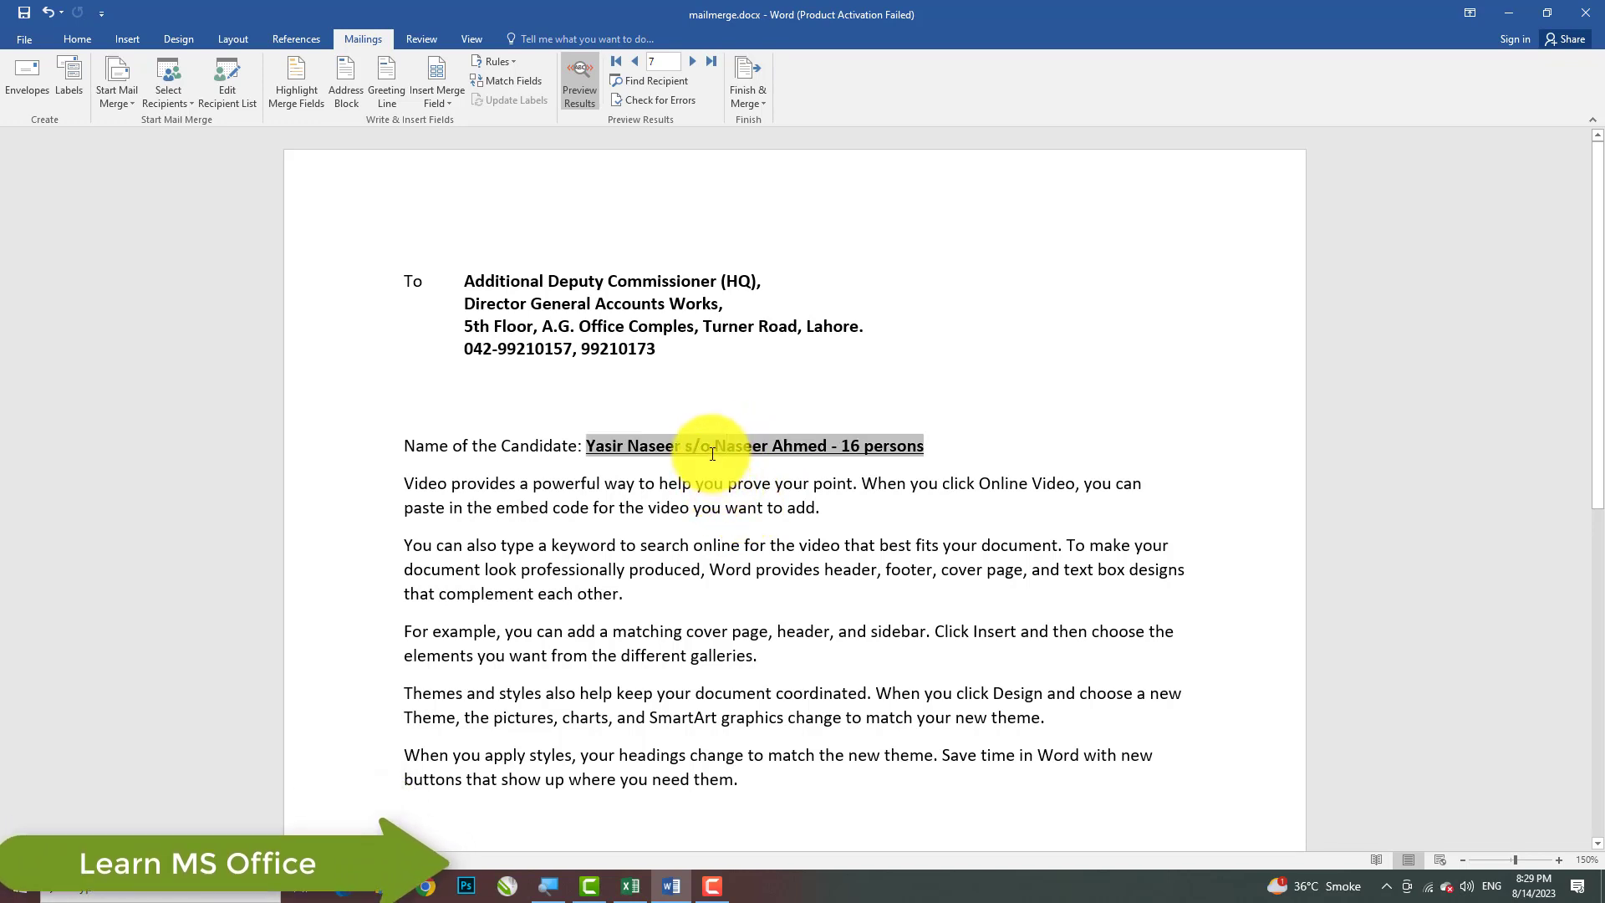
click(584, 449)
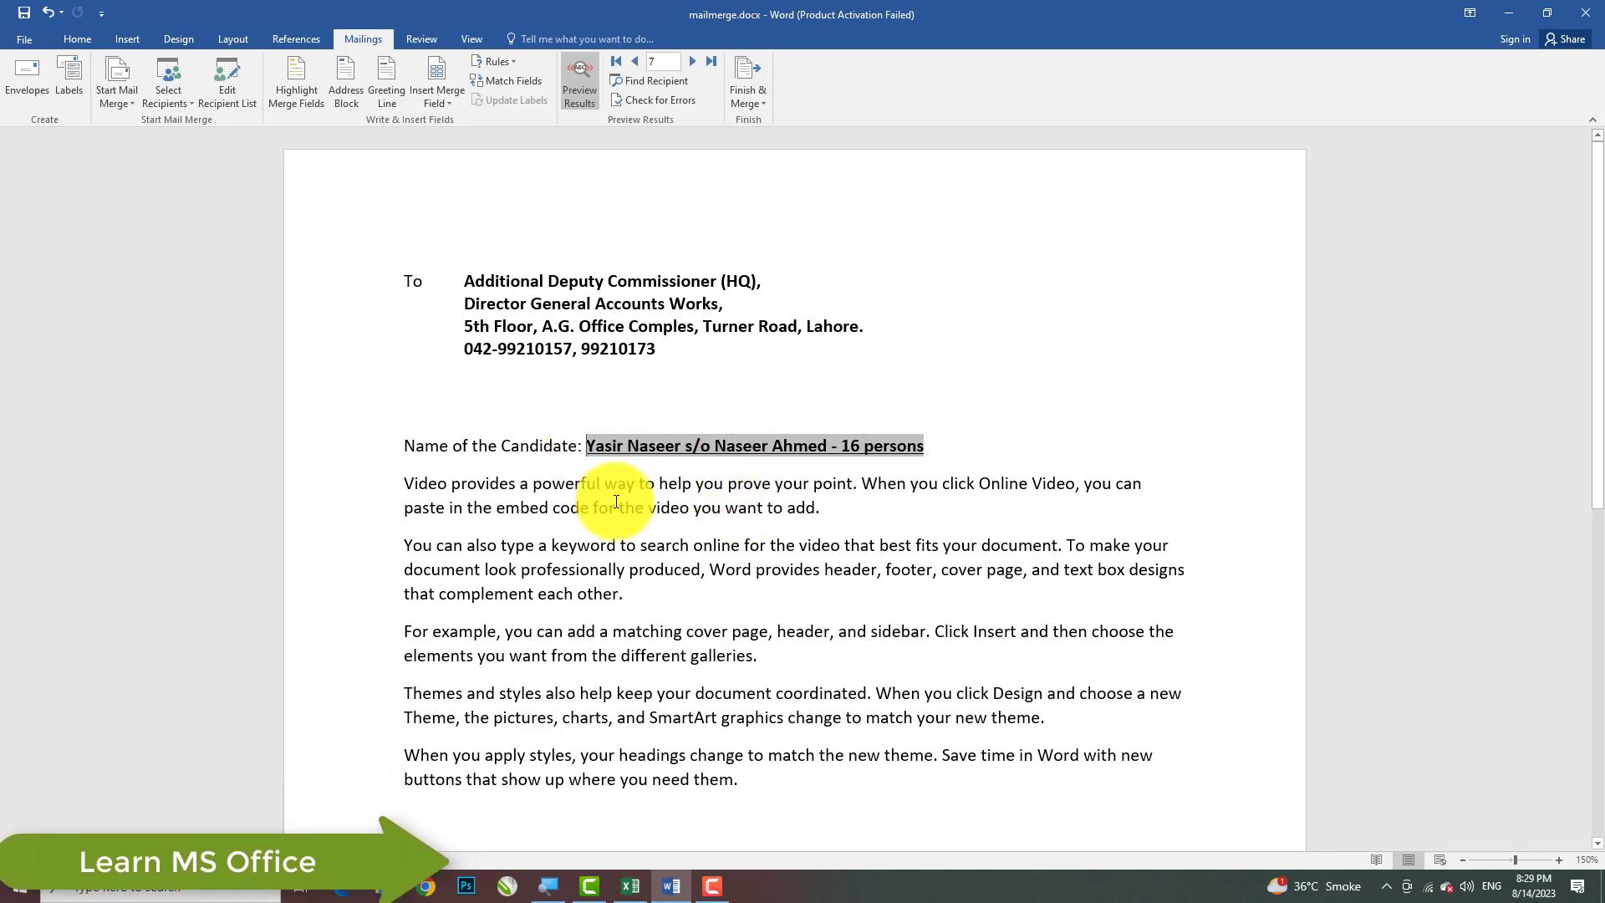
scroll(638, 536, down, 2)
ctrl+scroll(644, 632, down, 1)
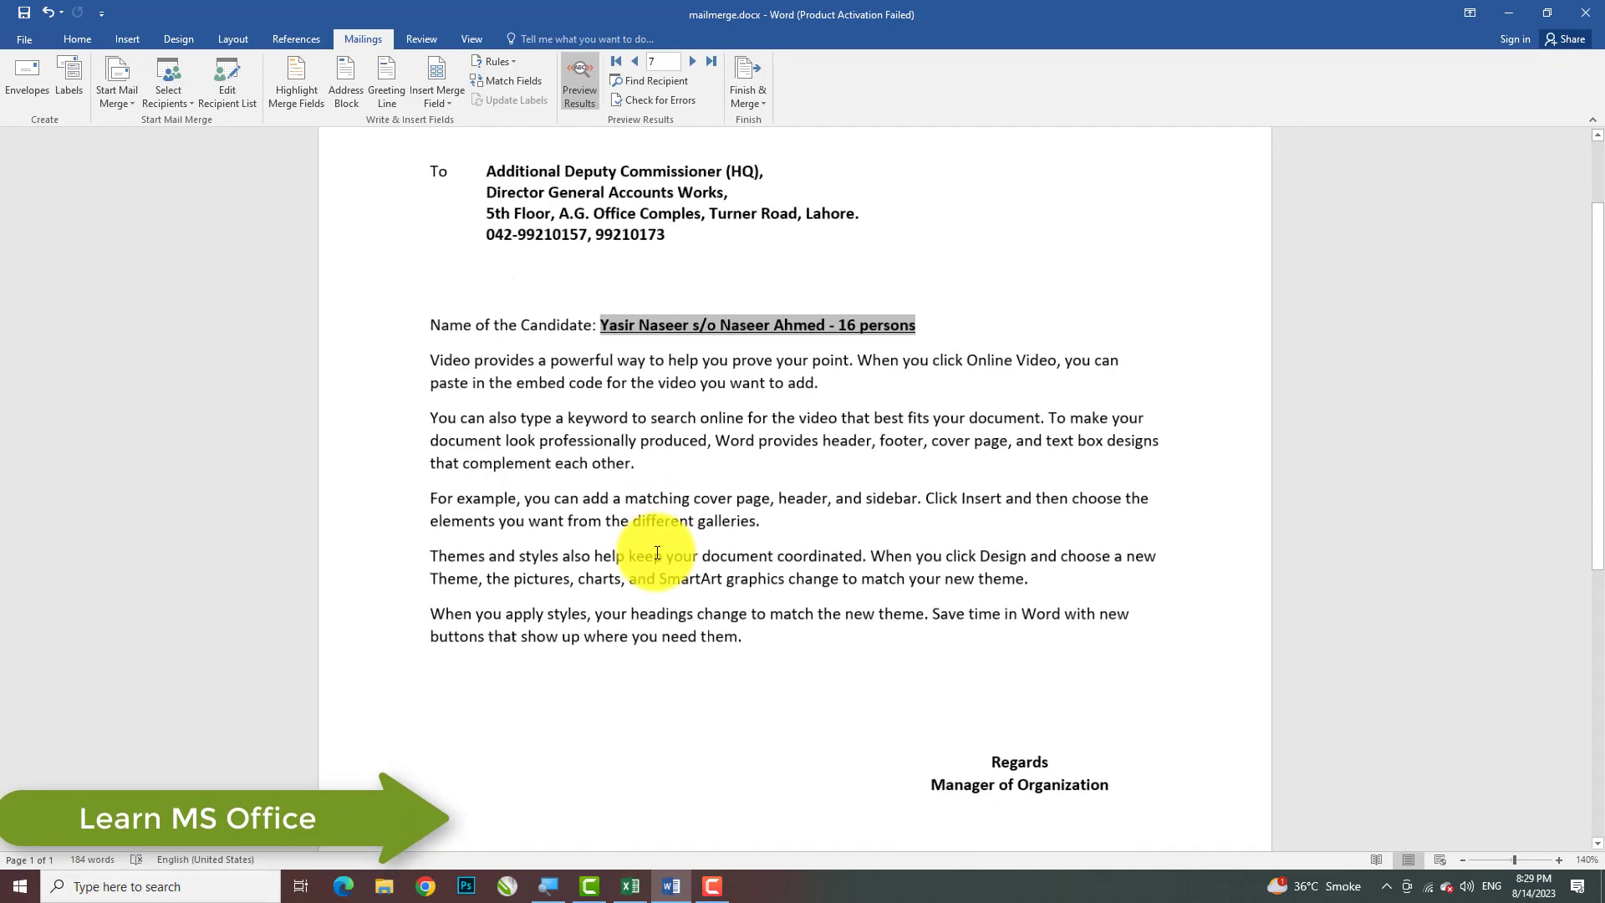
ctrl+scroll(657, 553, down, 1)
scroll(677, 594, up, 1)
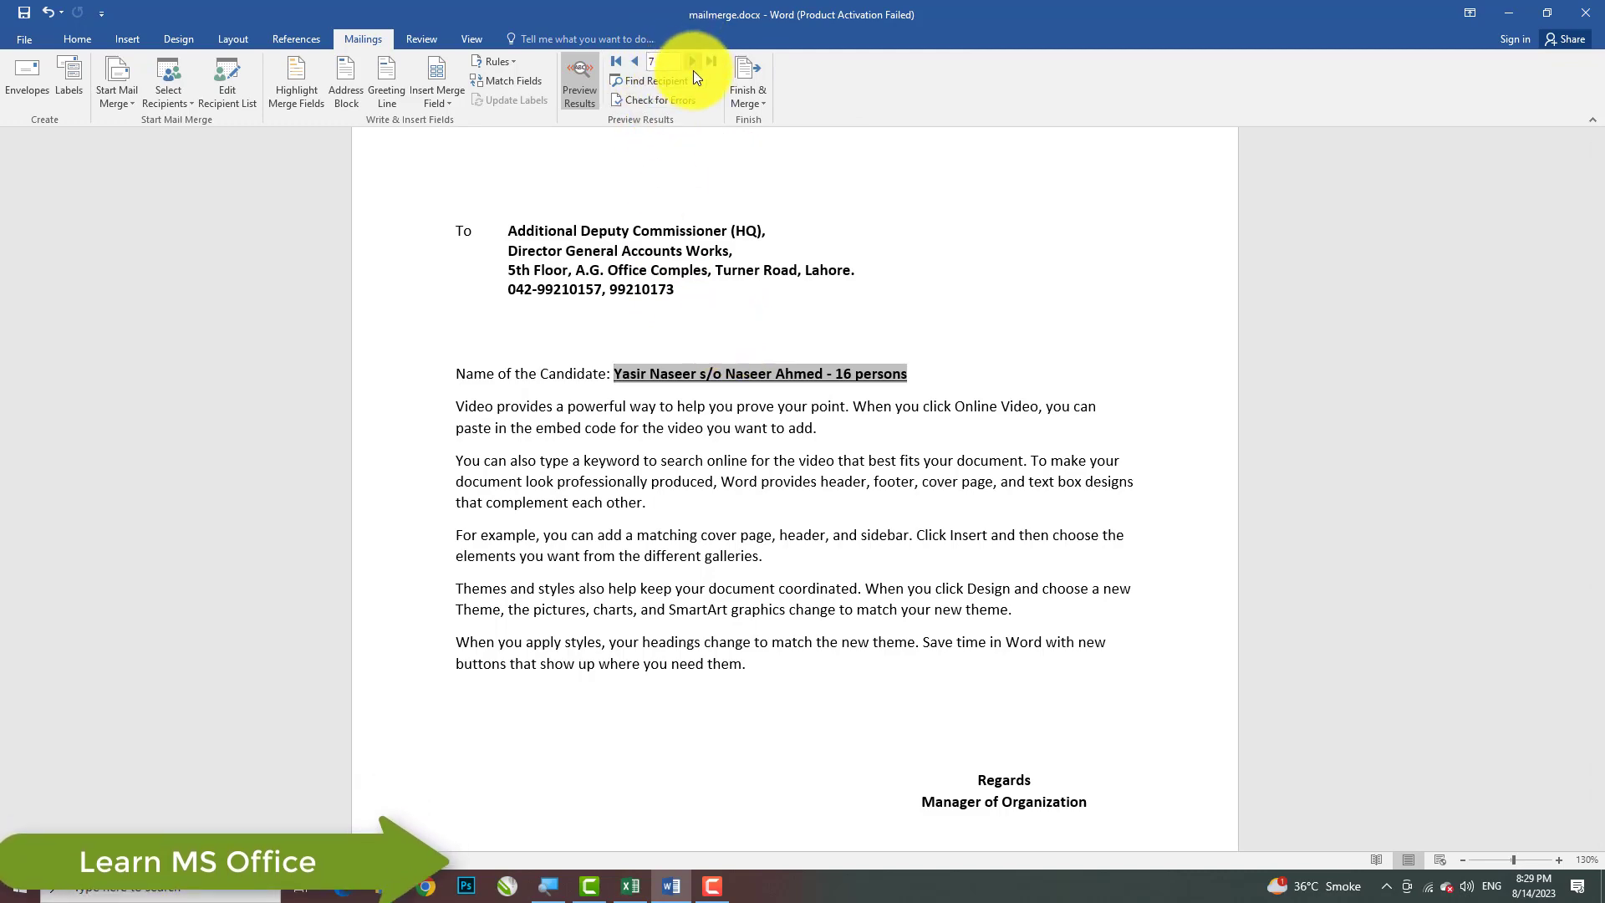
Switch to the Excel recipient workbook, look through its rows, and return to the Word letter.
click(633, 882)
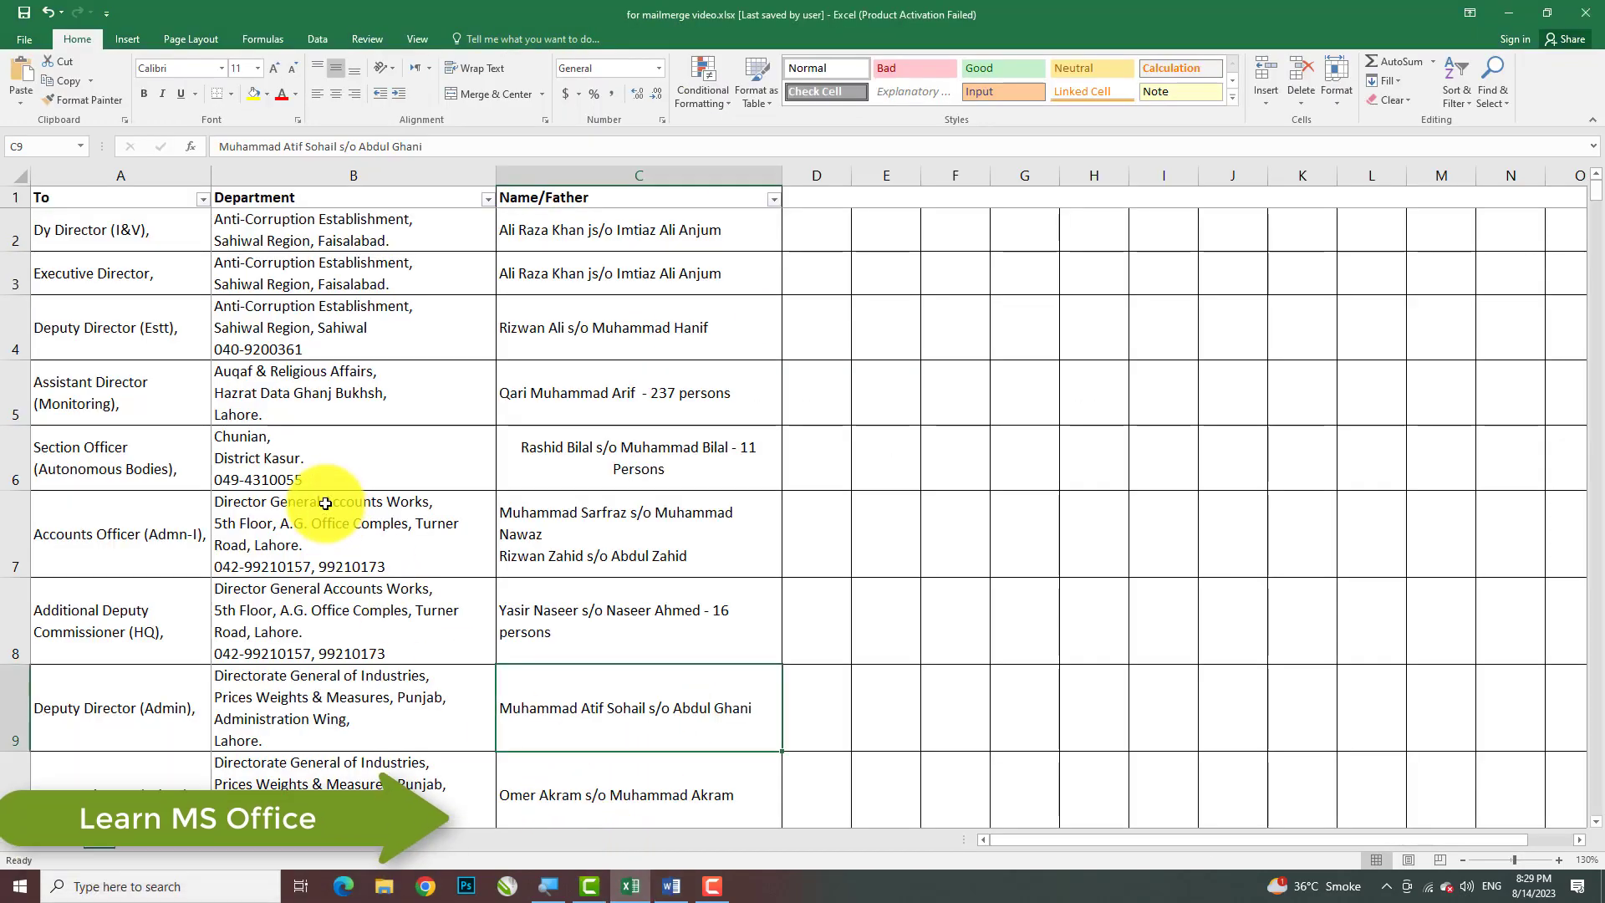
scroll(325, 503, down, 2)
scroll(326, 503, down, 7)
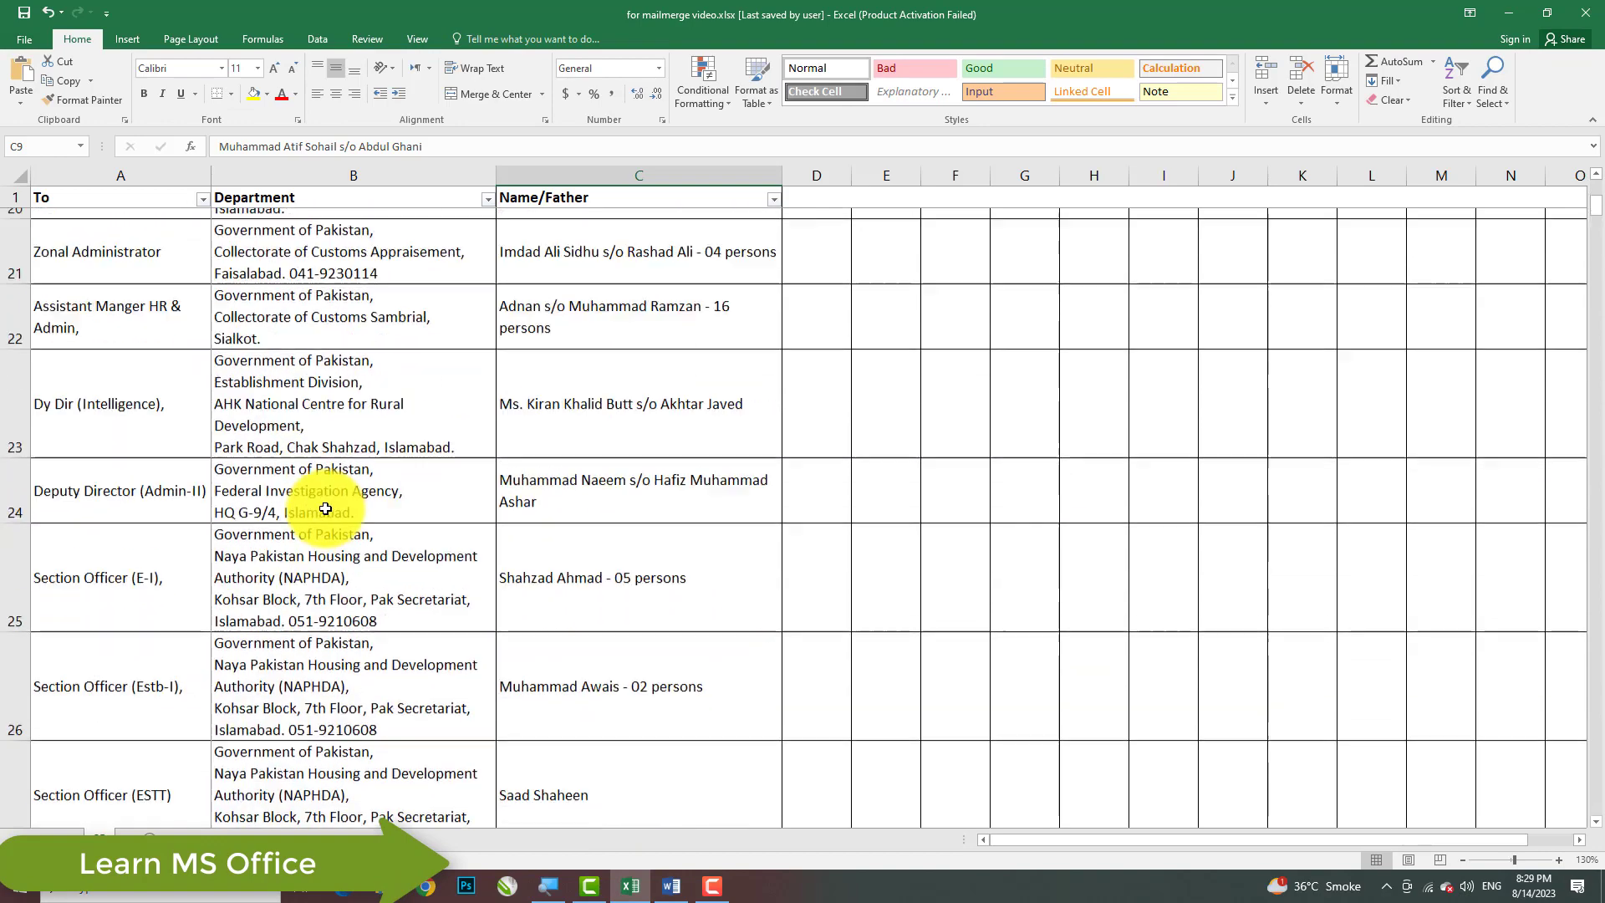
scroll(325, 508, down, 1)
scroll(325, 508, up, 9)
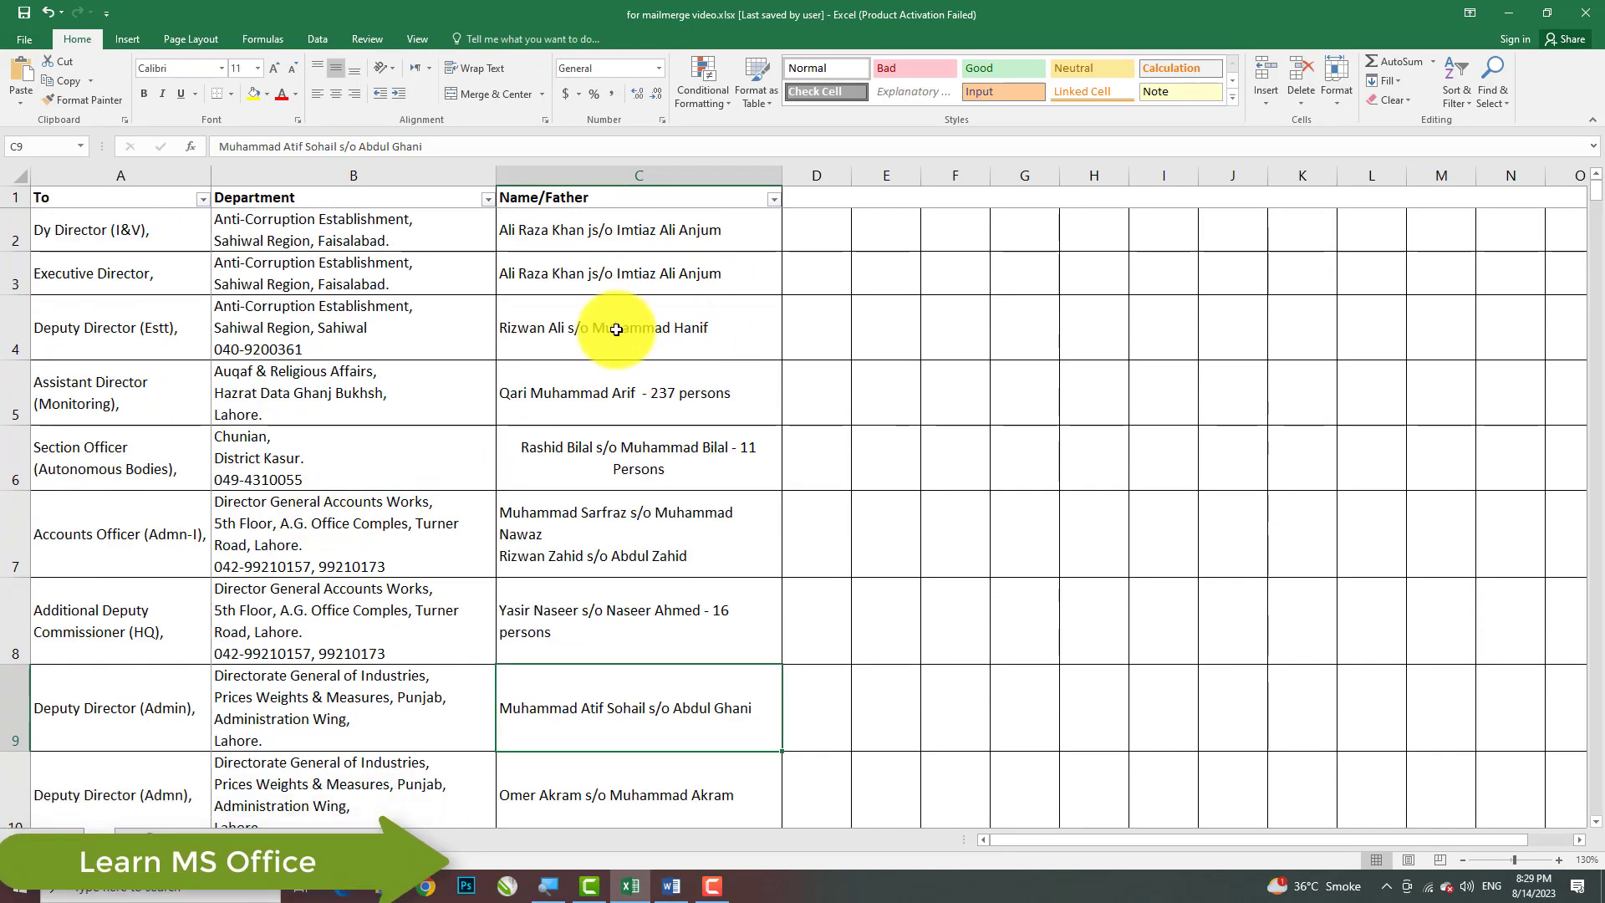
click(1500, 10)
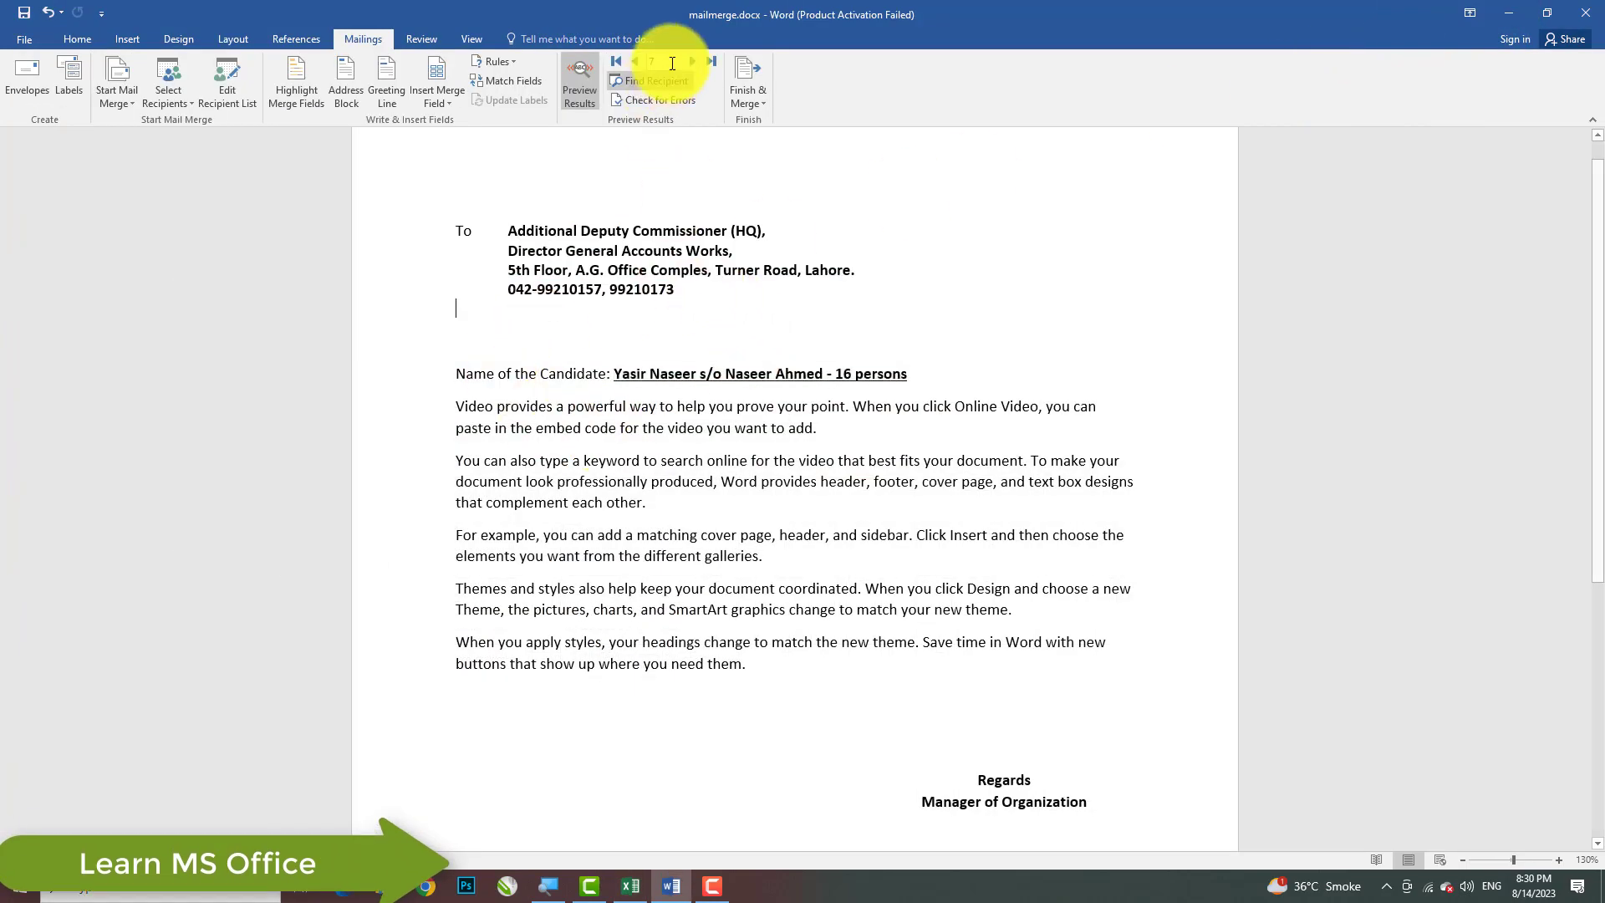
Preview the merged letter for the next recipient, return to the first record, and advance one by one to record 7.
click(692, 60)
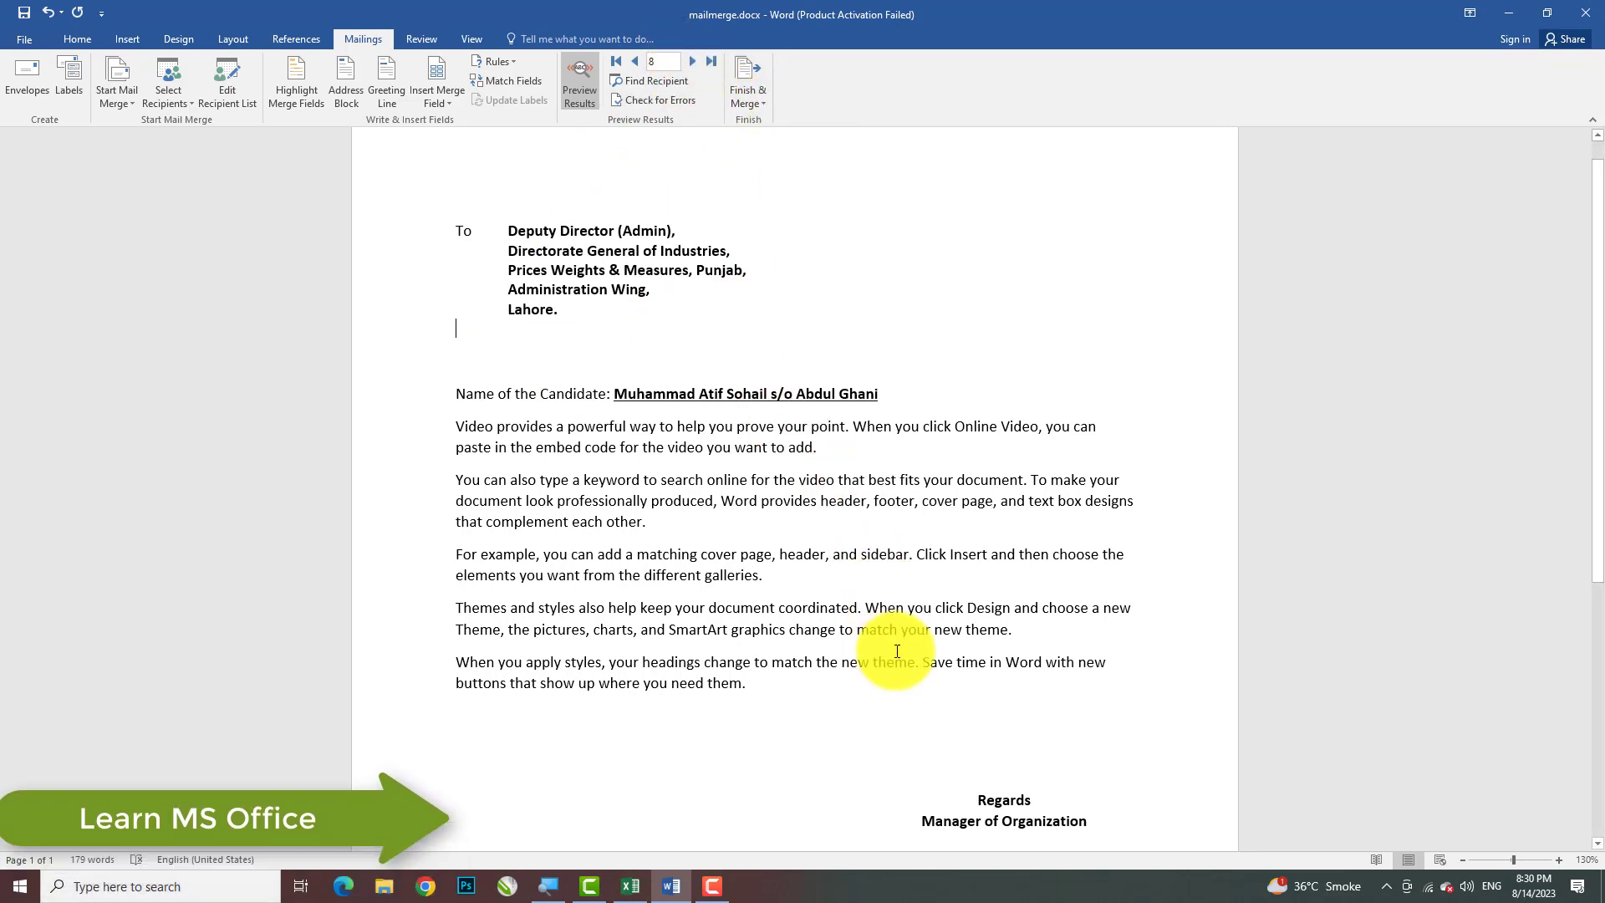
click(615, 64)
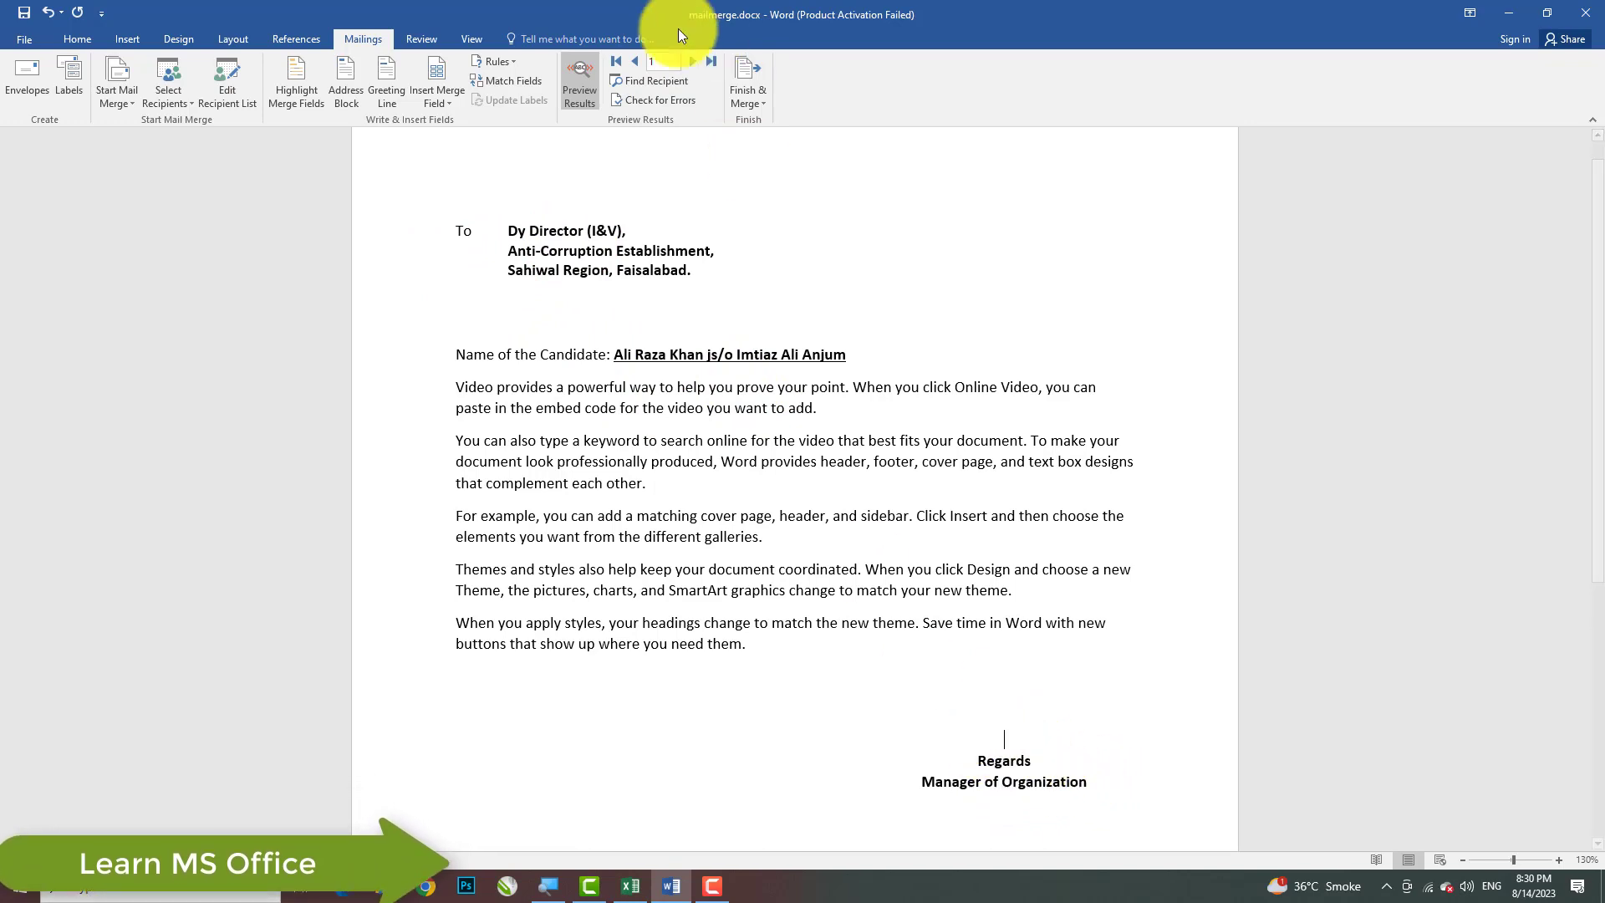
click(685, 62)
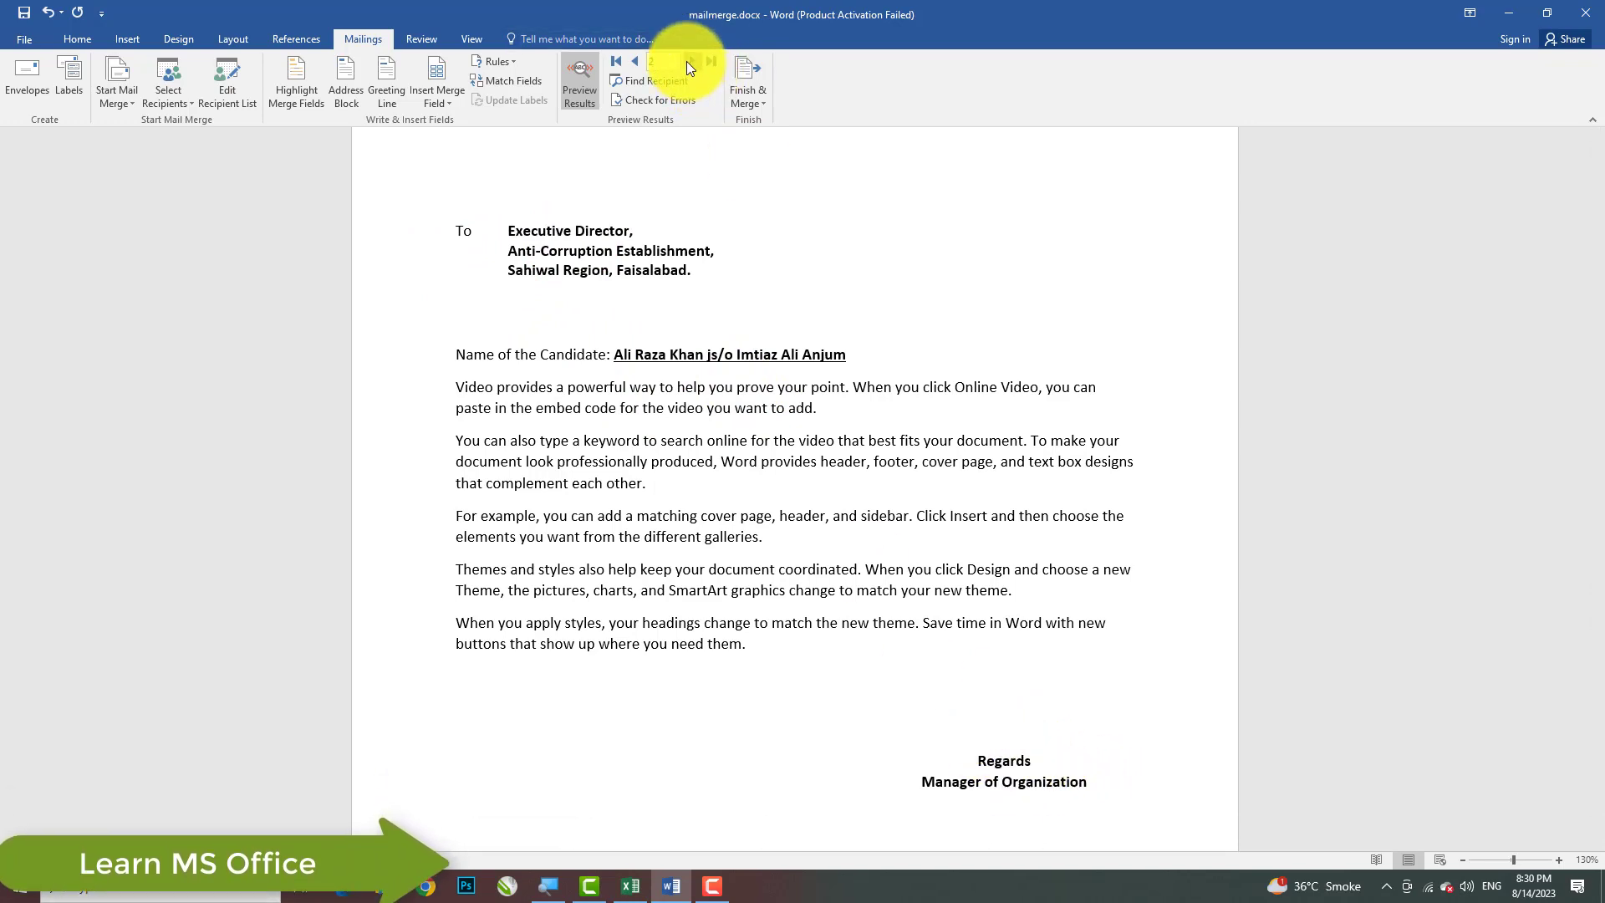
click(685, 62)
click(687, 62)
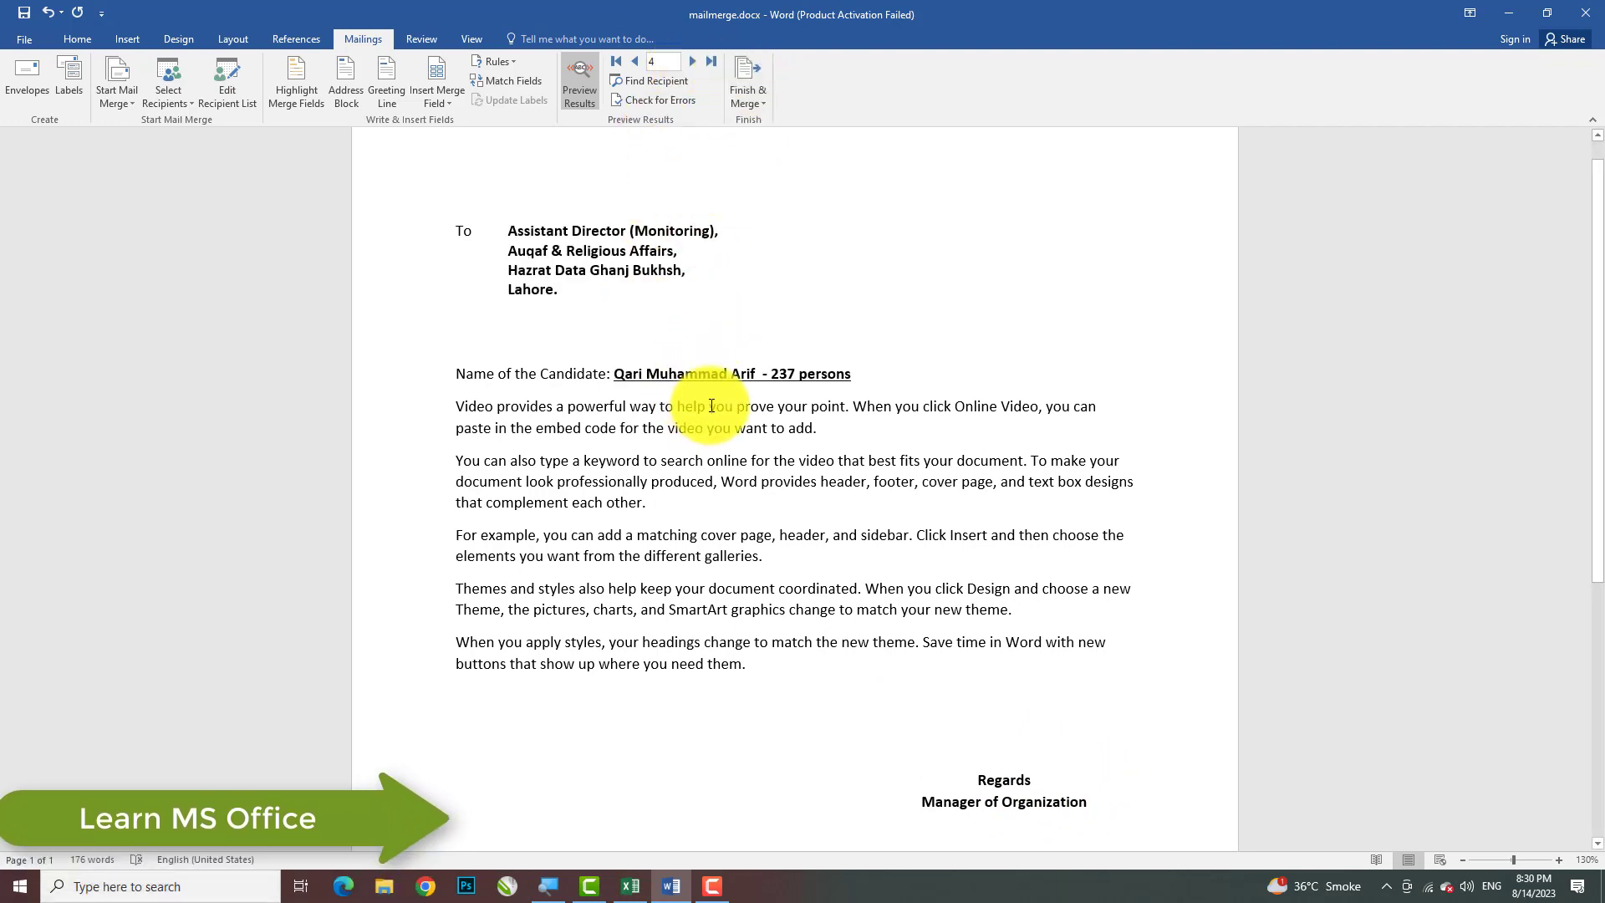
click(692, 64)
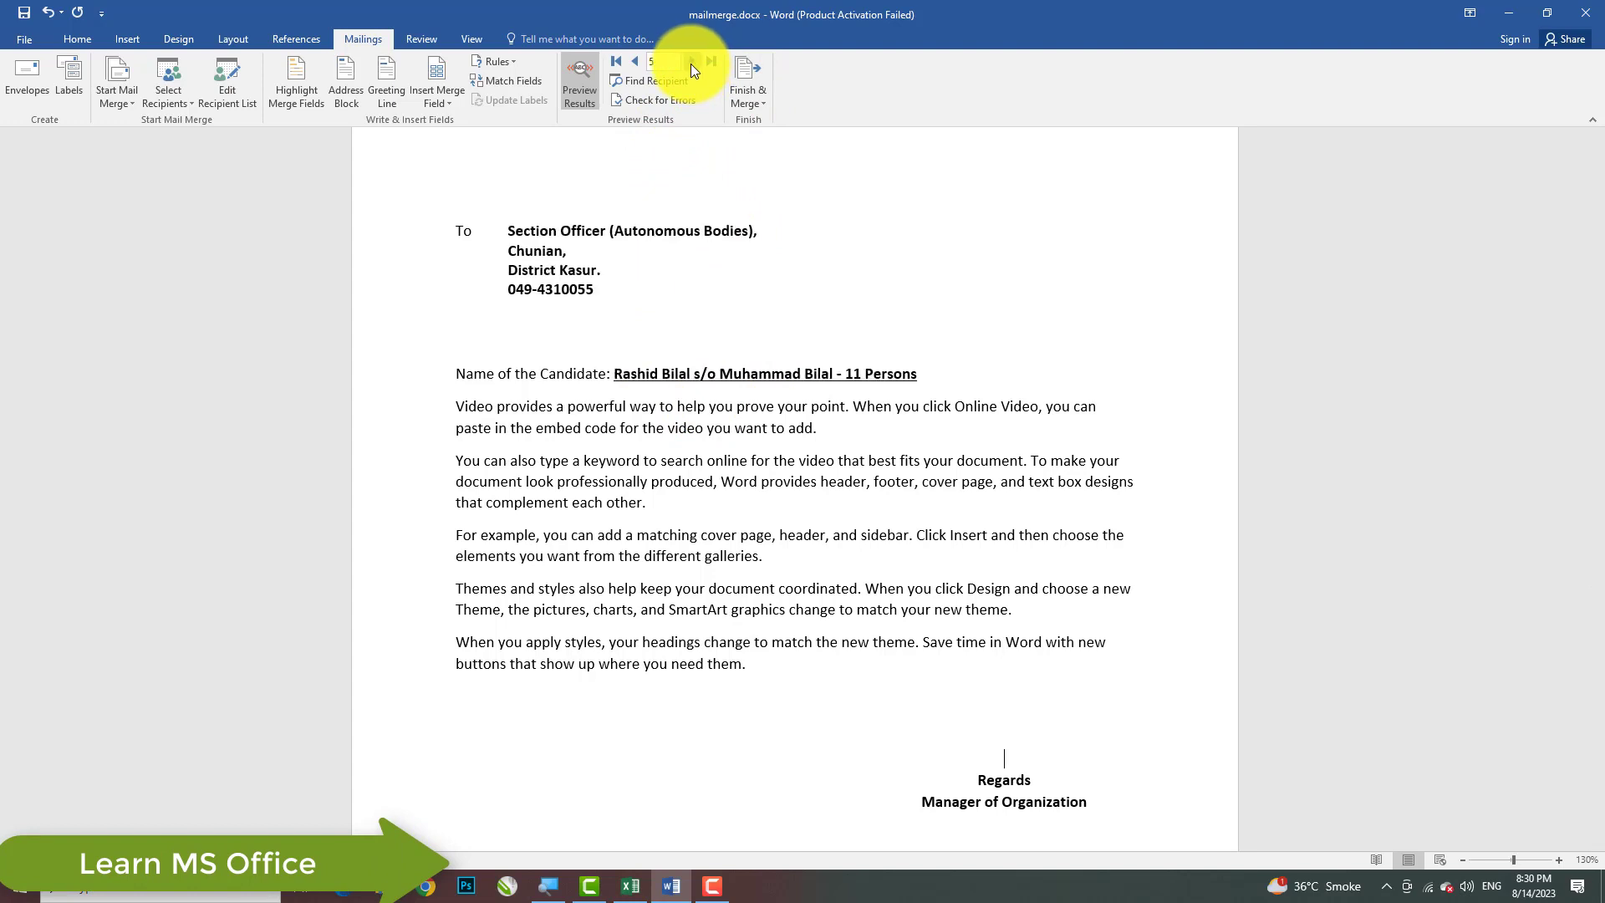
click(688, 63)
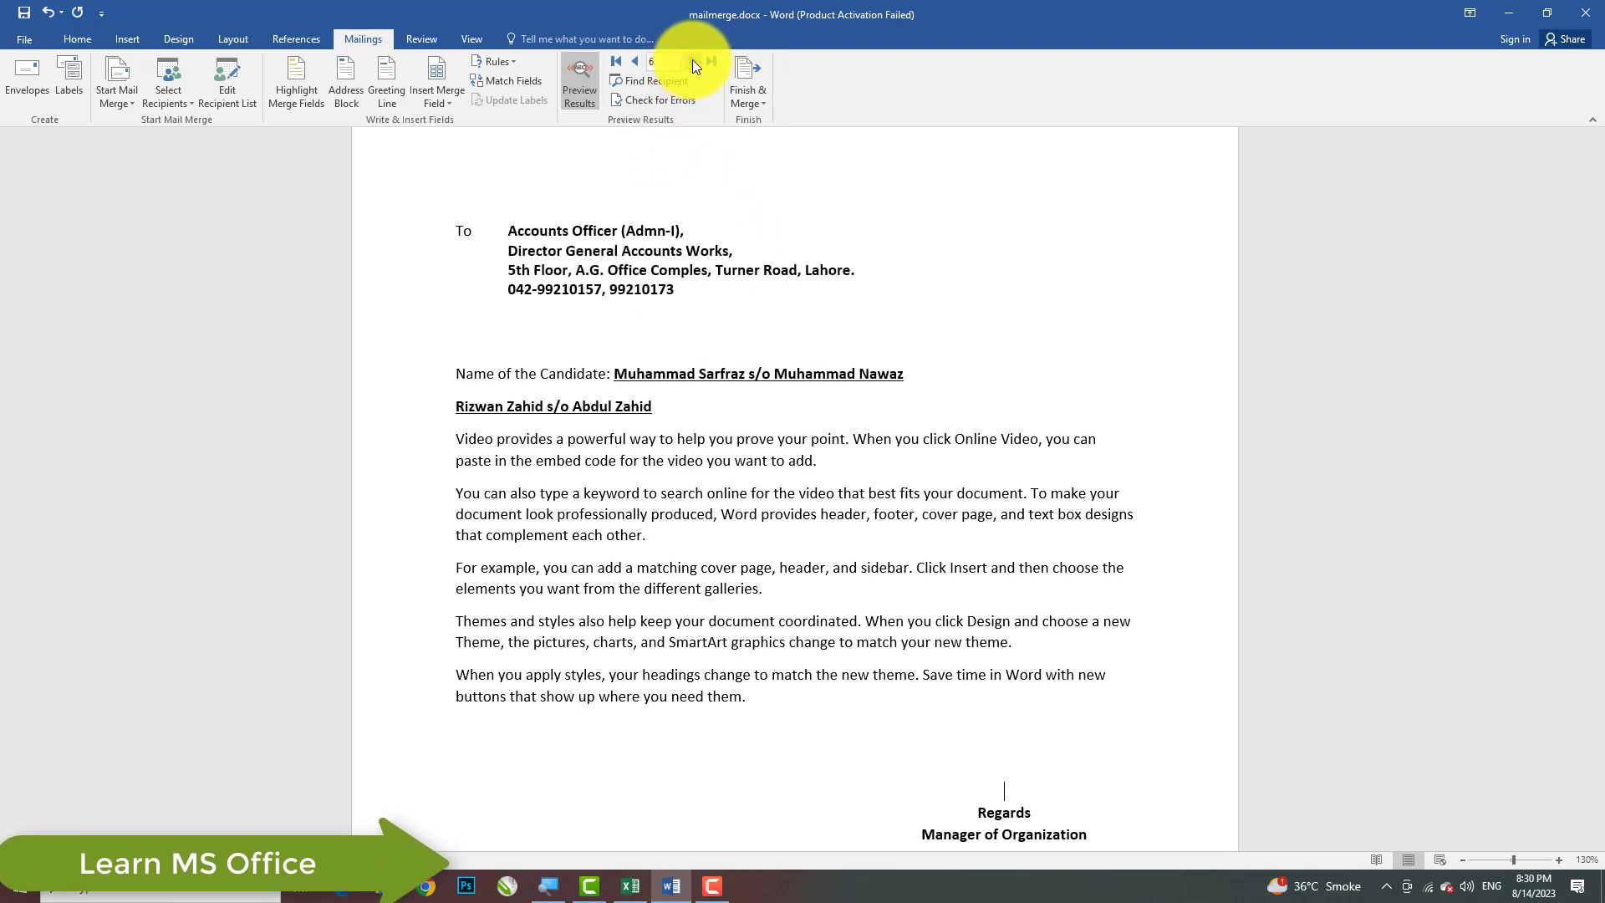
click(692, 61)
click(733, 300)
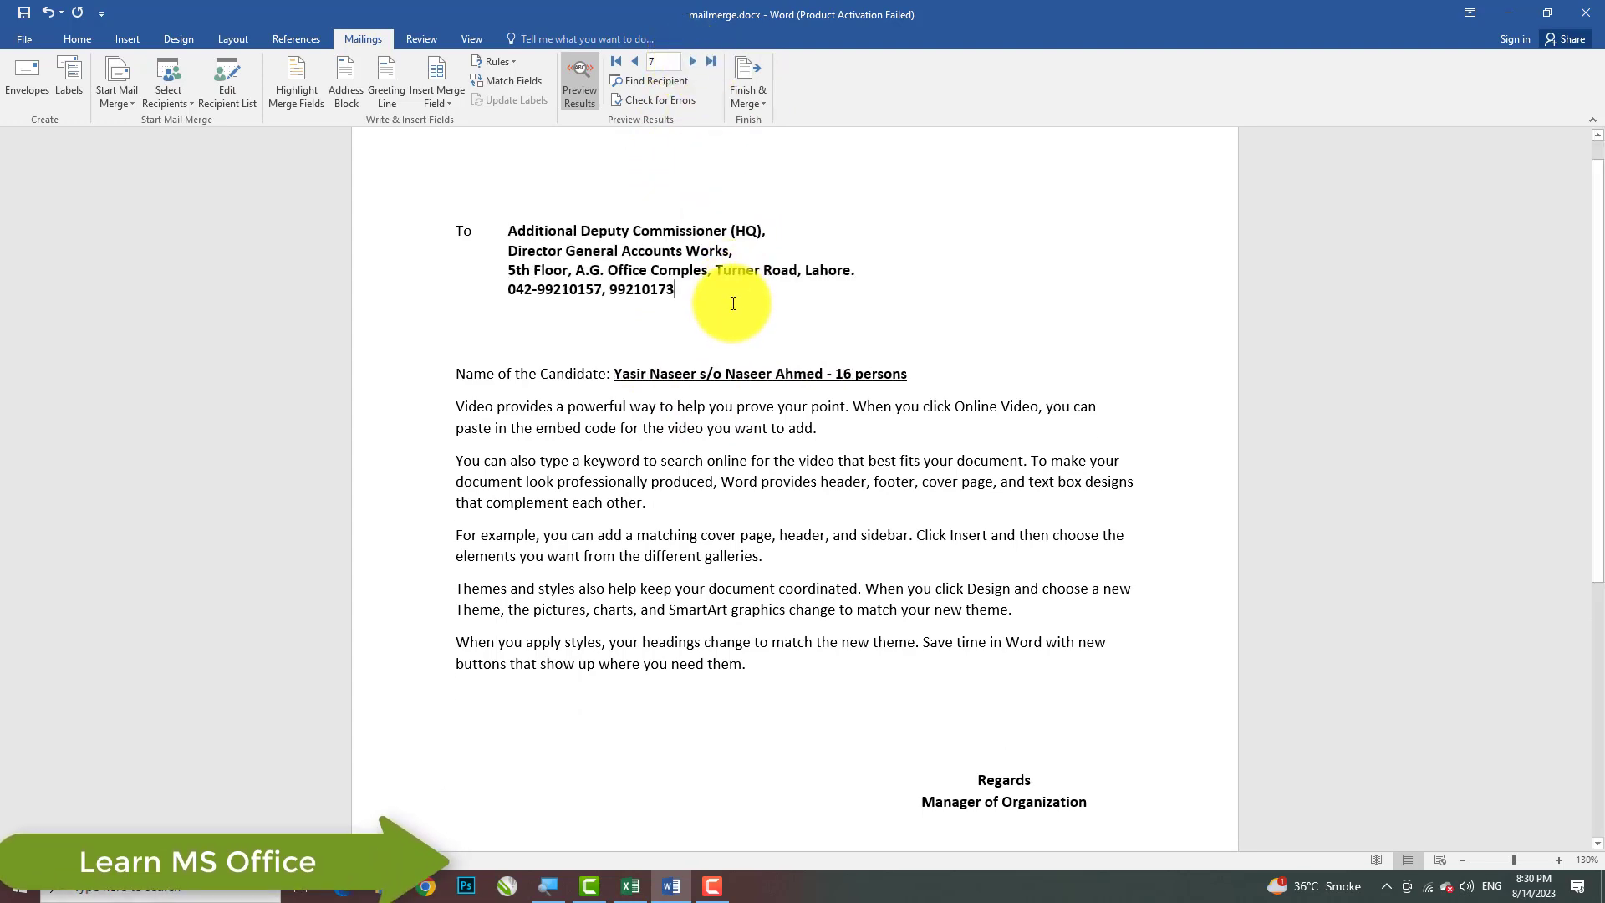
click(712, 394)
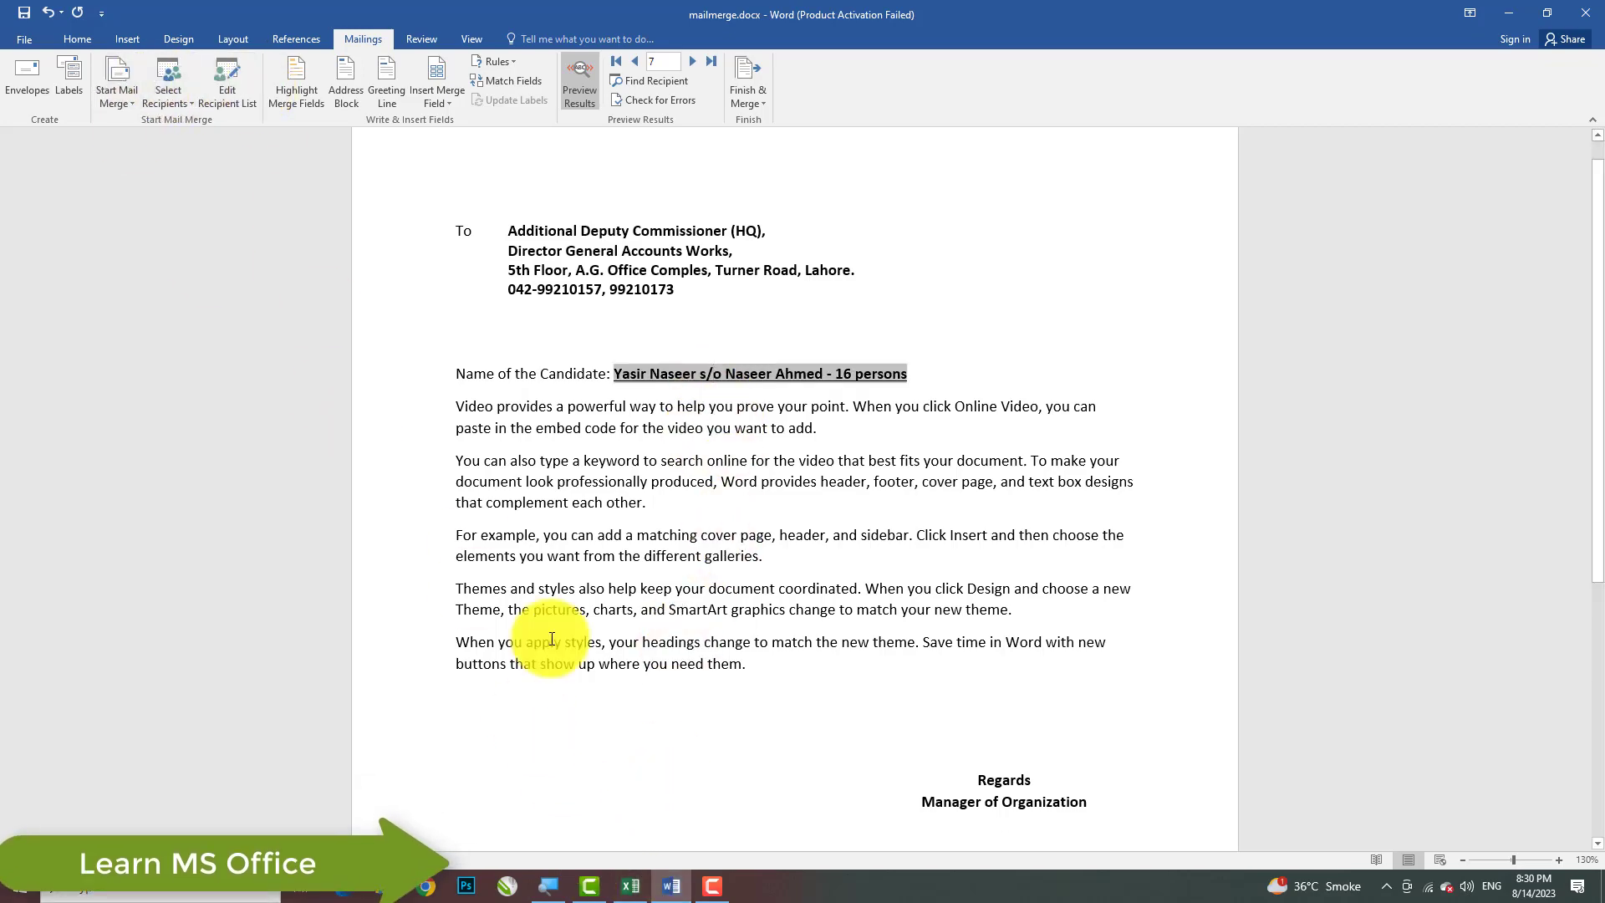
Switch to the Excel workbook, examine the To, Department and Name/Father entries of the first recipient, and return to Word.
click(630, 870)
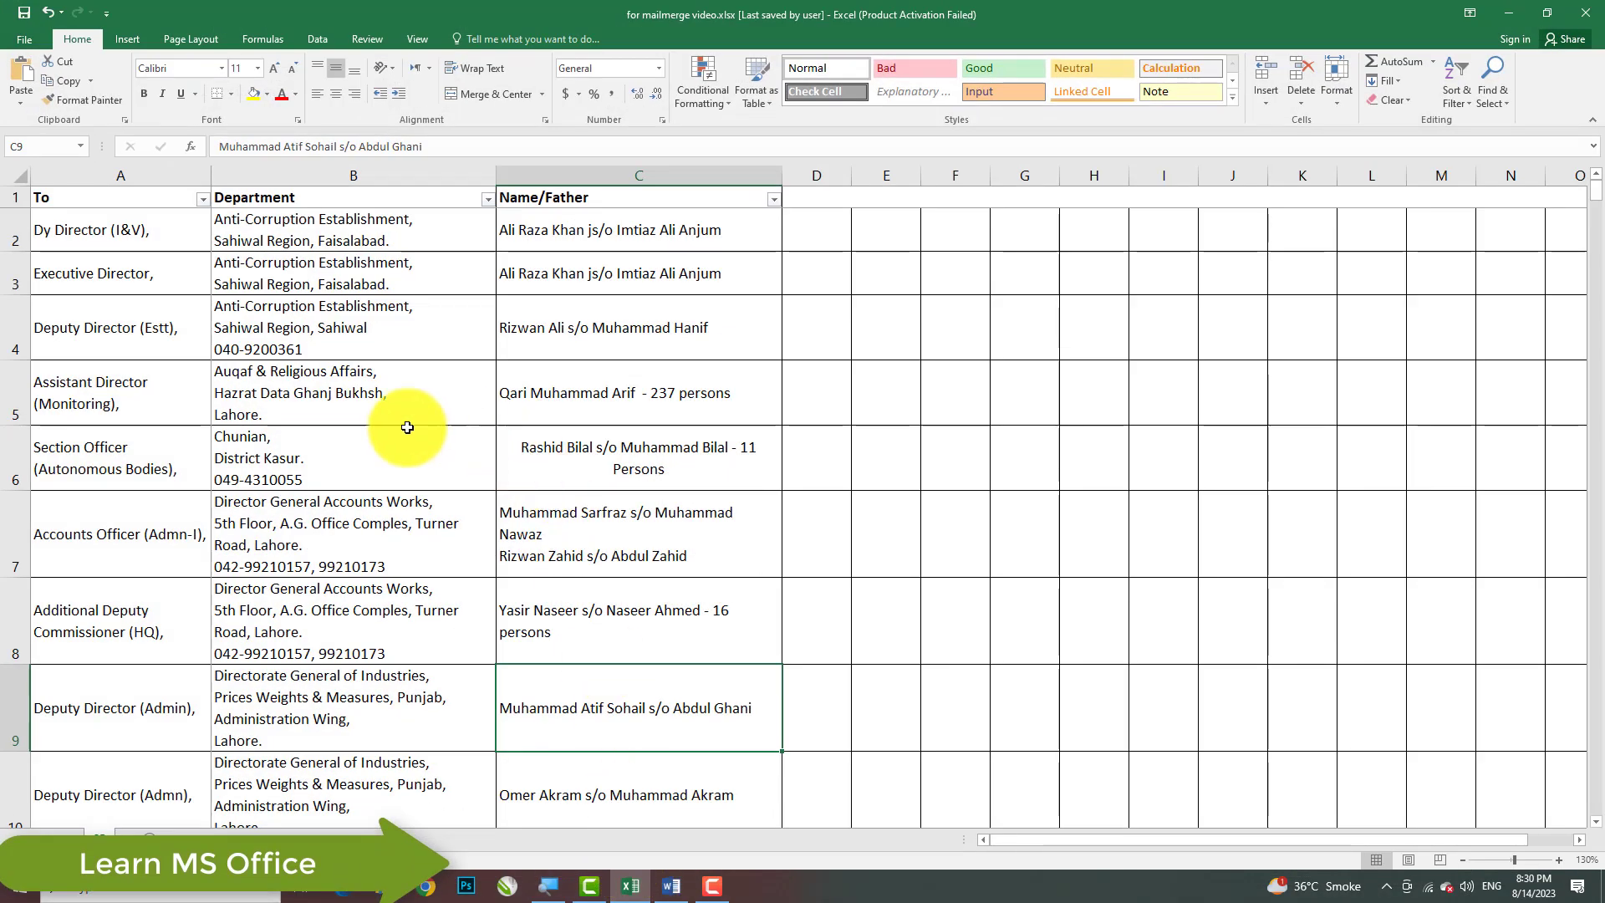
click(103, 199)
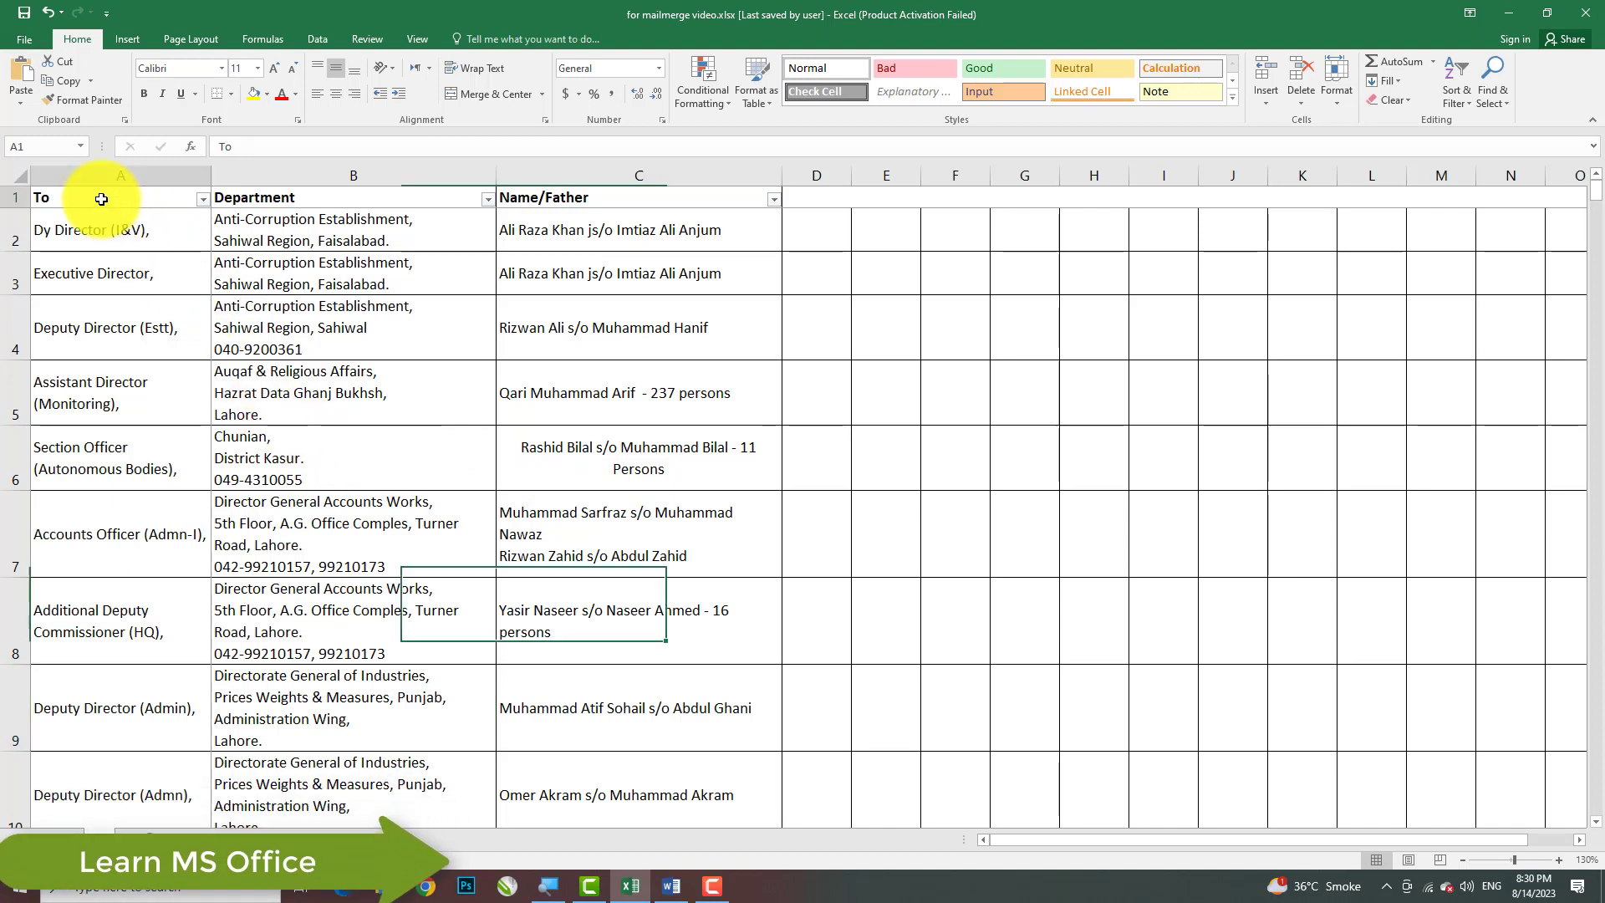
click(125, 232)
click(354, 243)
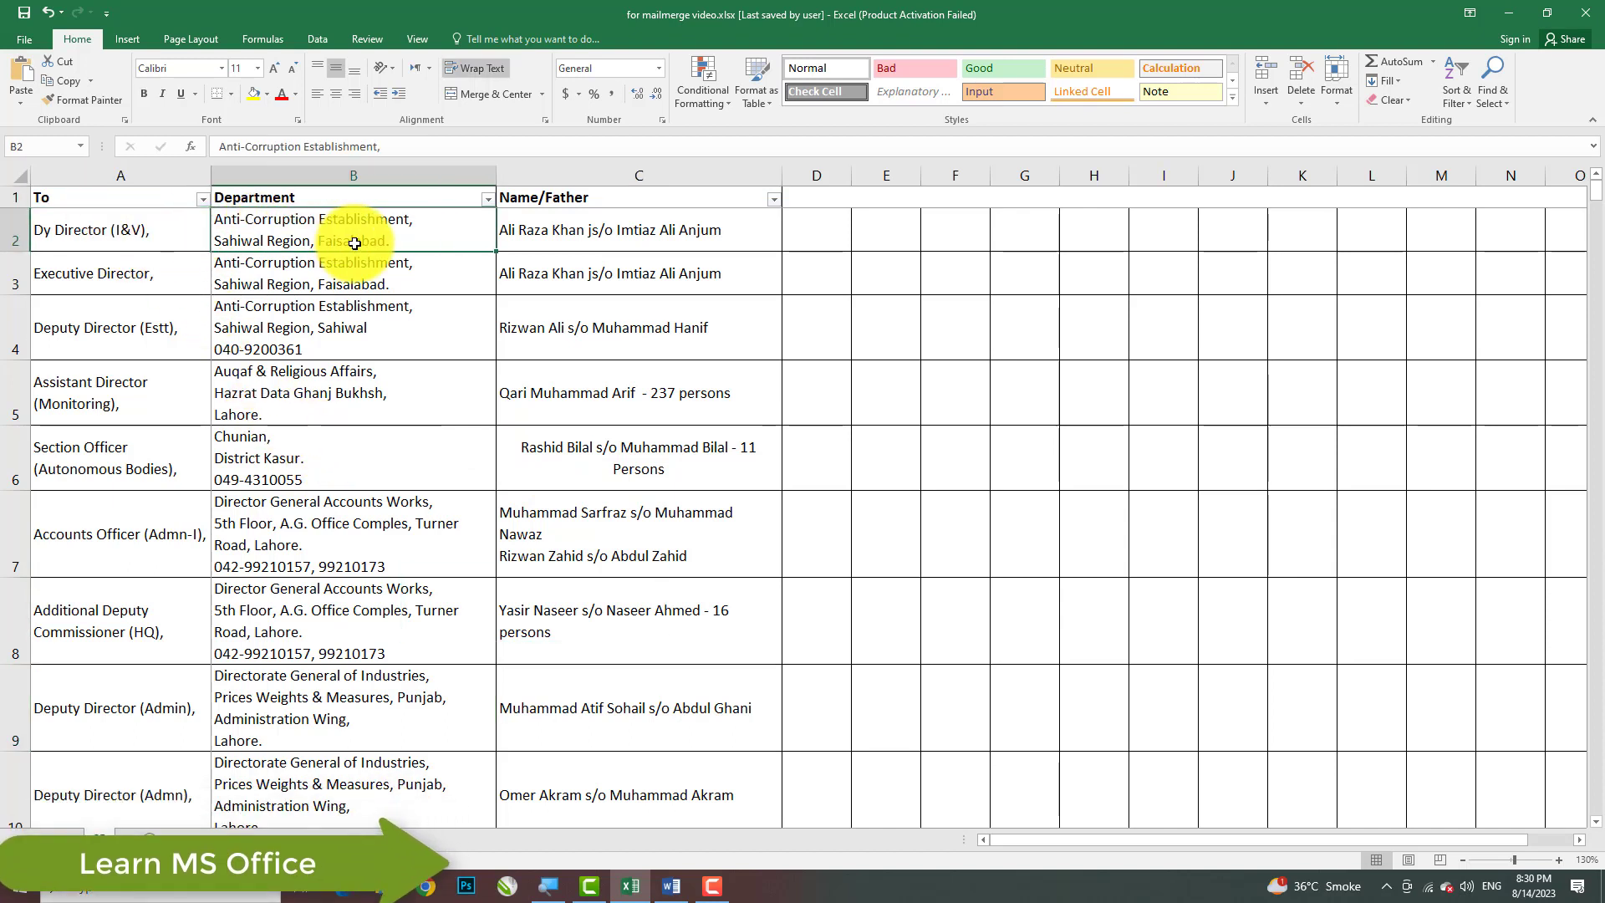
click(132, 240)
click(410, 240)
click(604, 243)
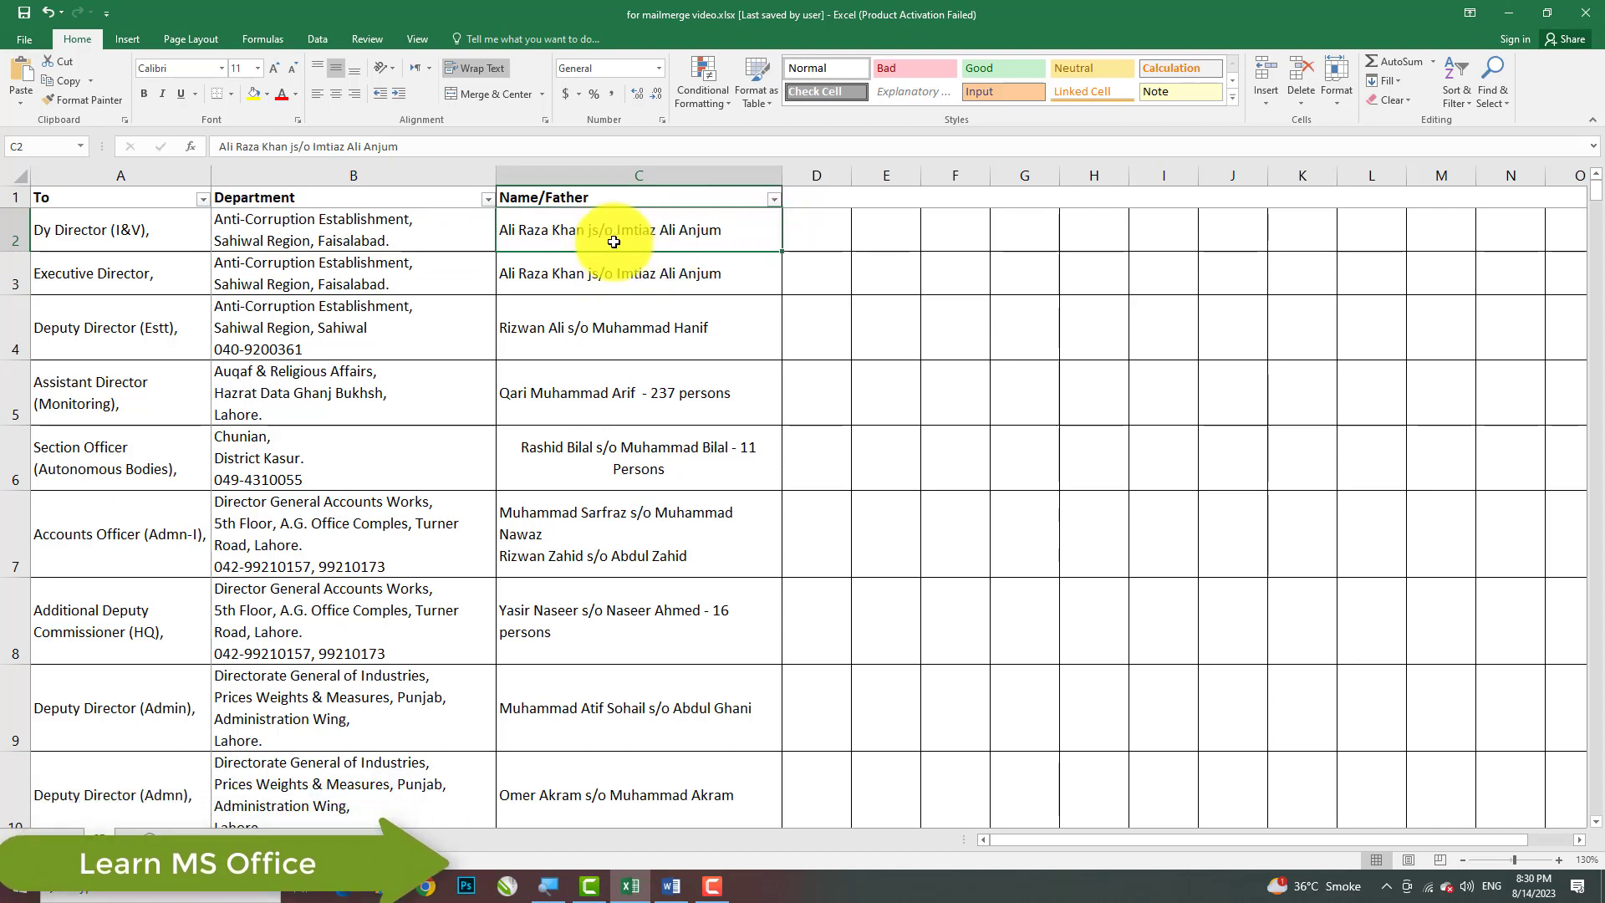
click(1504, 15)
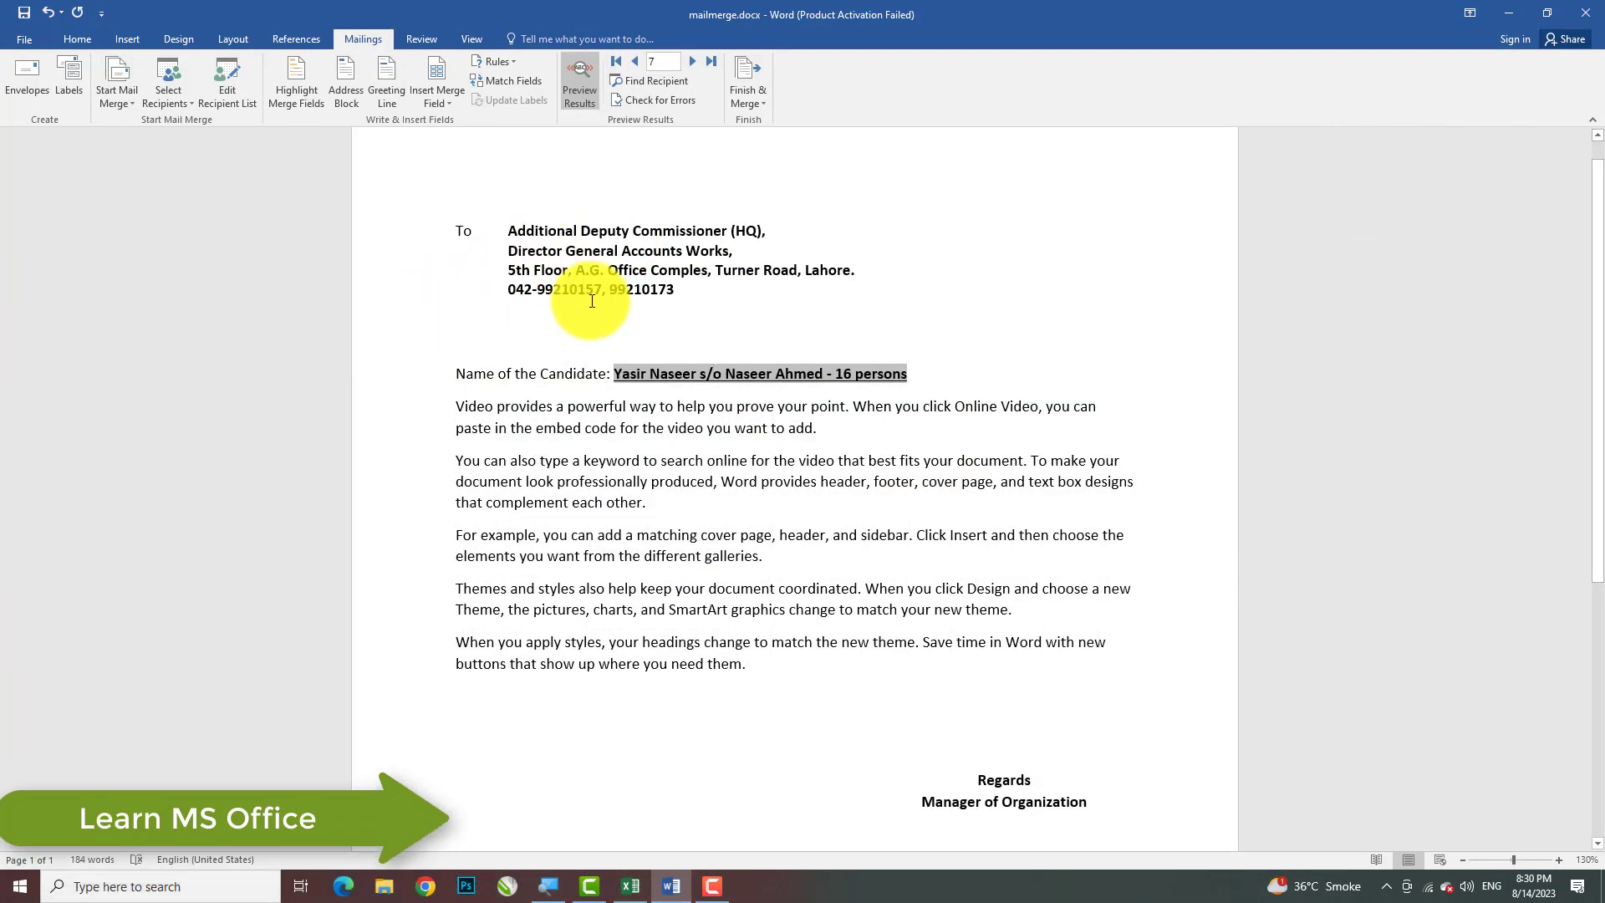
Inspect the candidate name, addressee title and department address fields in the previewed letter.
click(609, 321)
triple_click(459, 378)
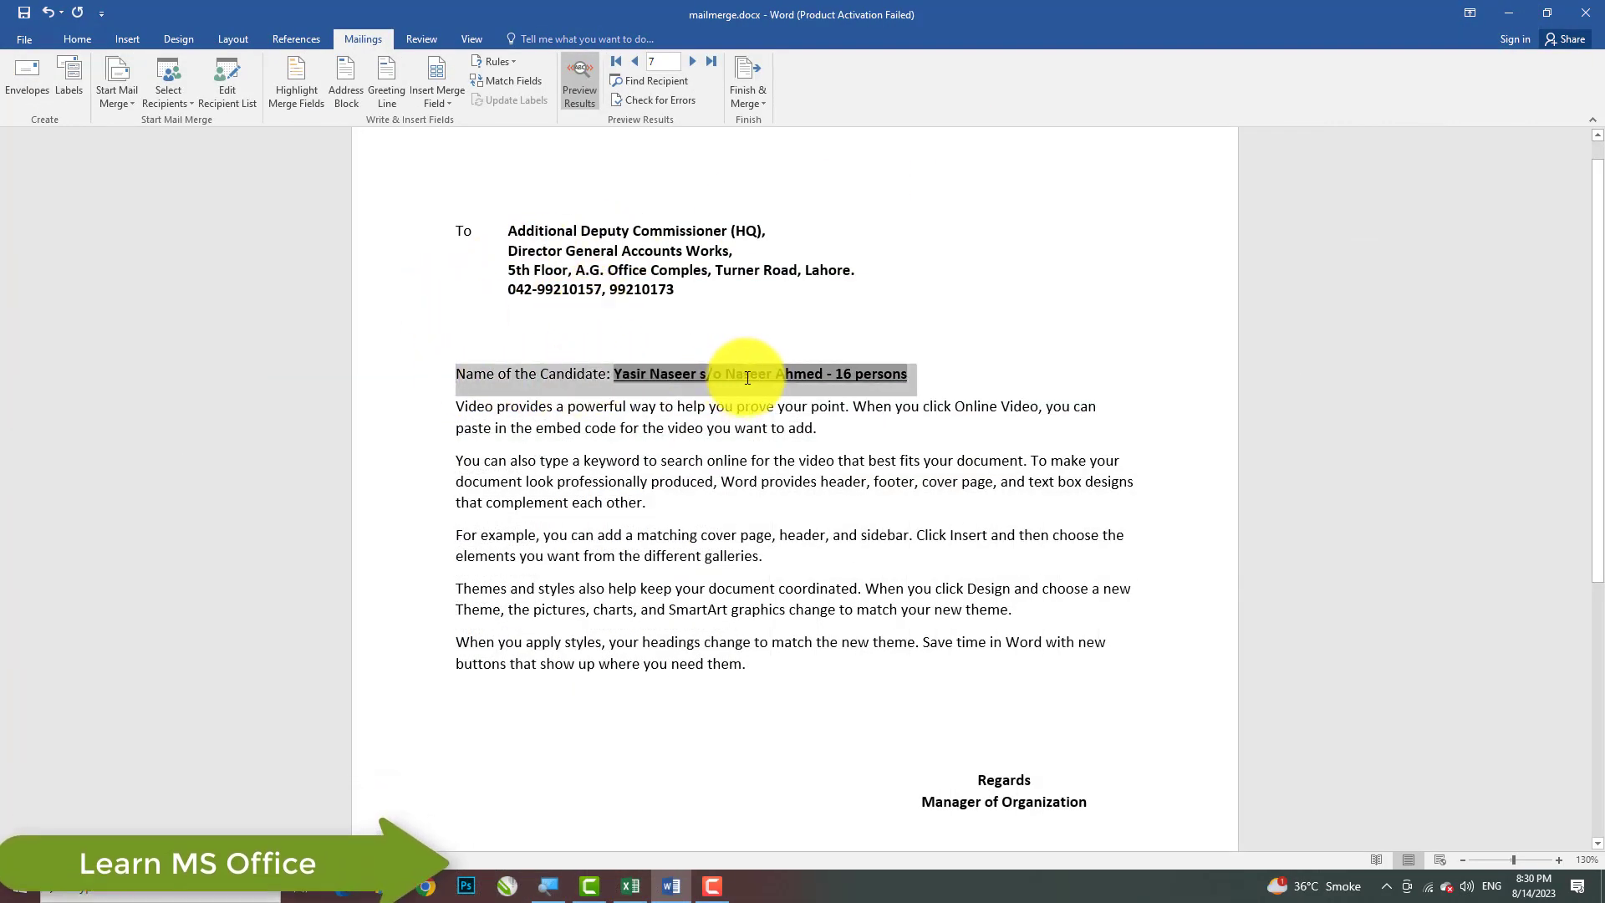
click(643, 447)
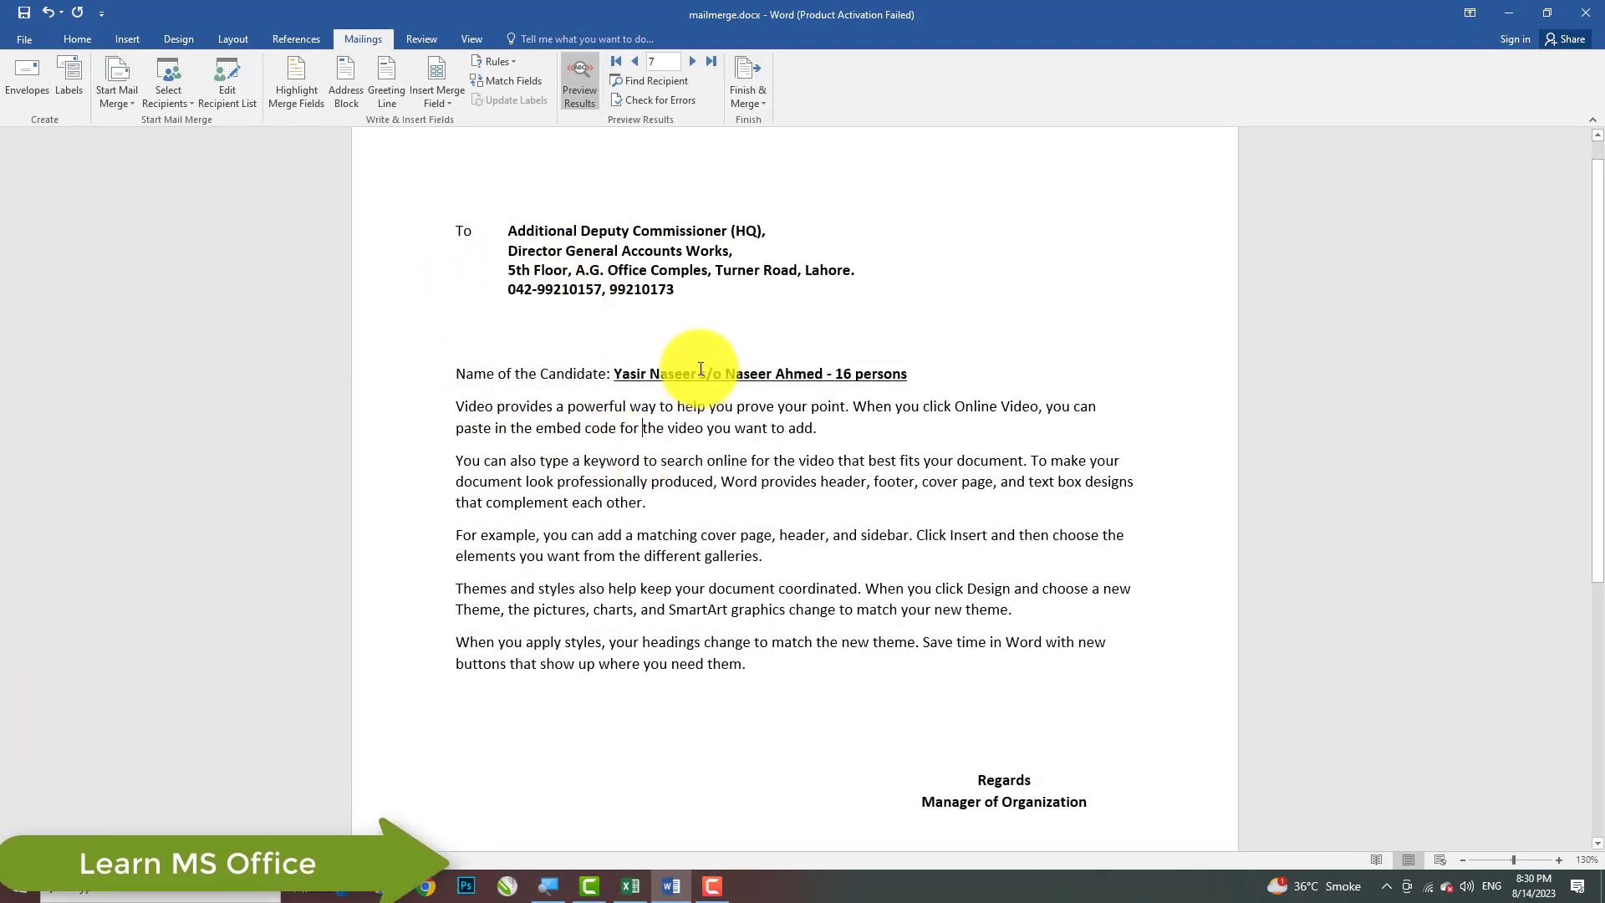
click(619, 378)
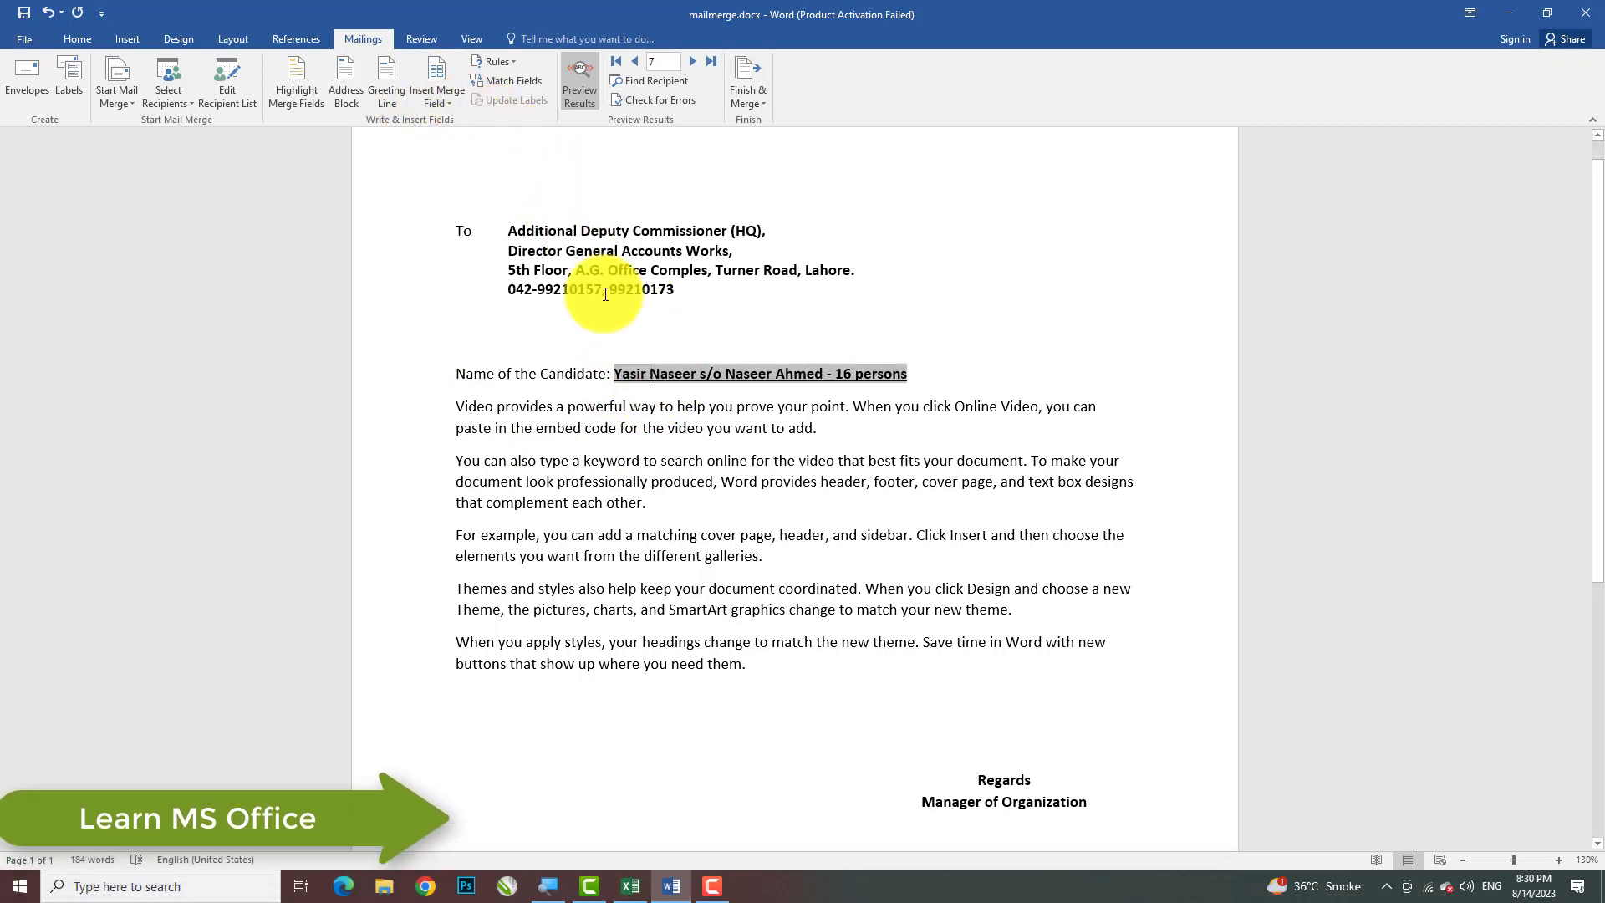
click(581, 234)
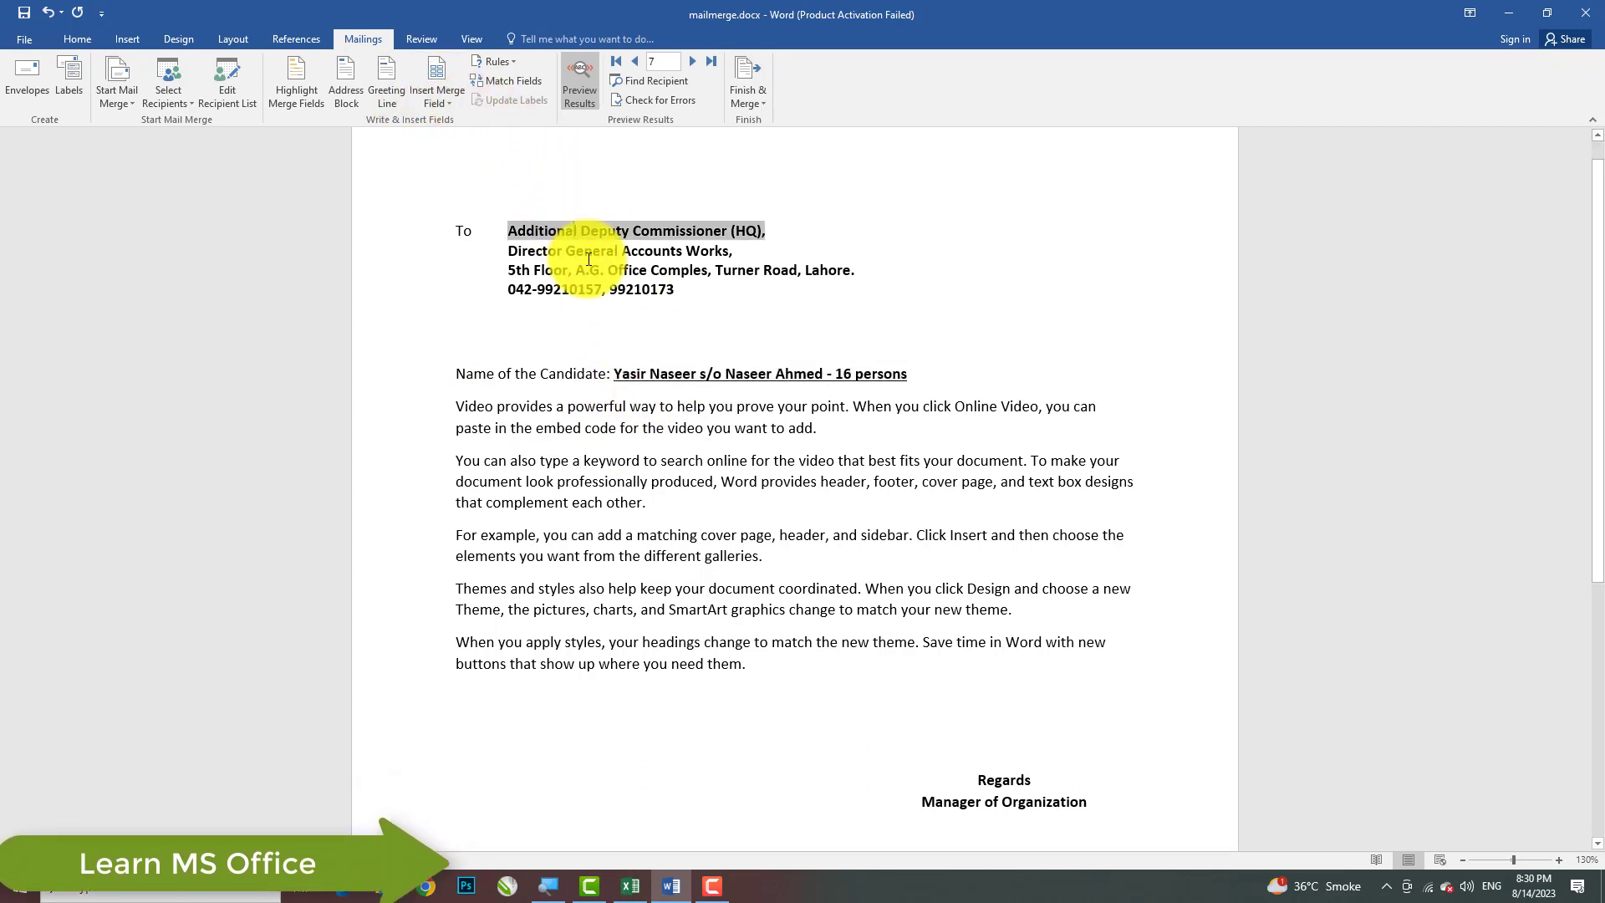
click(545, 251)
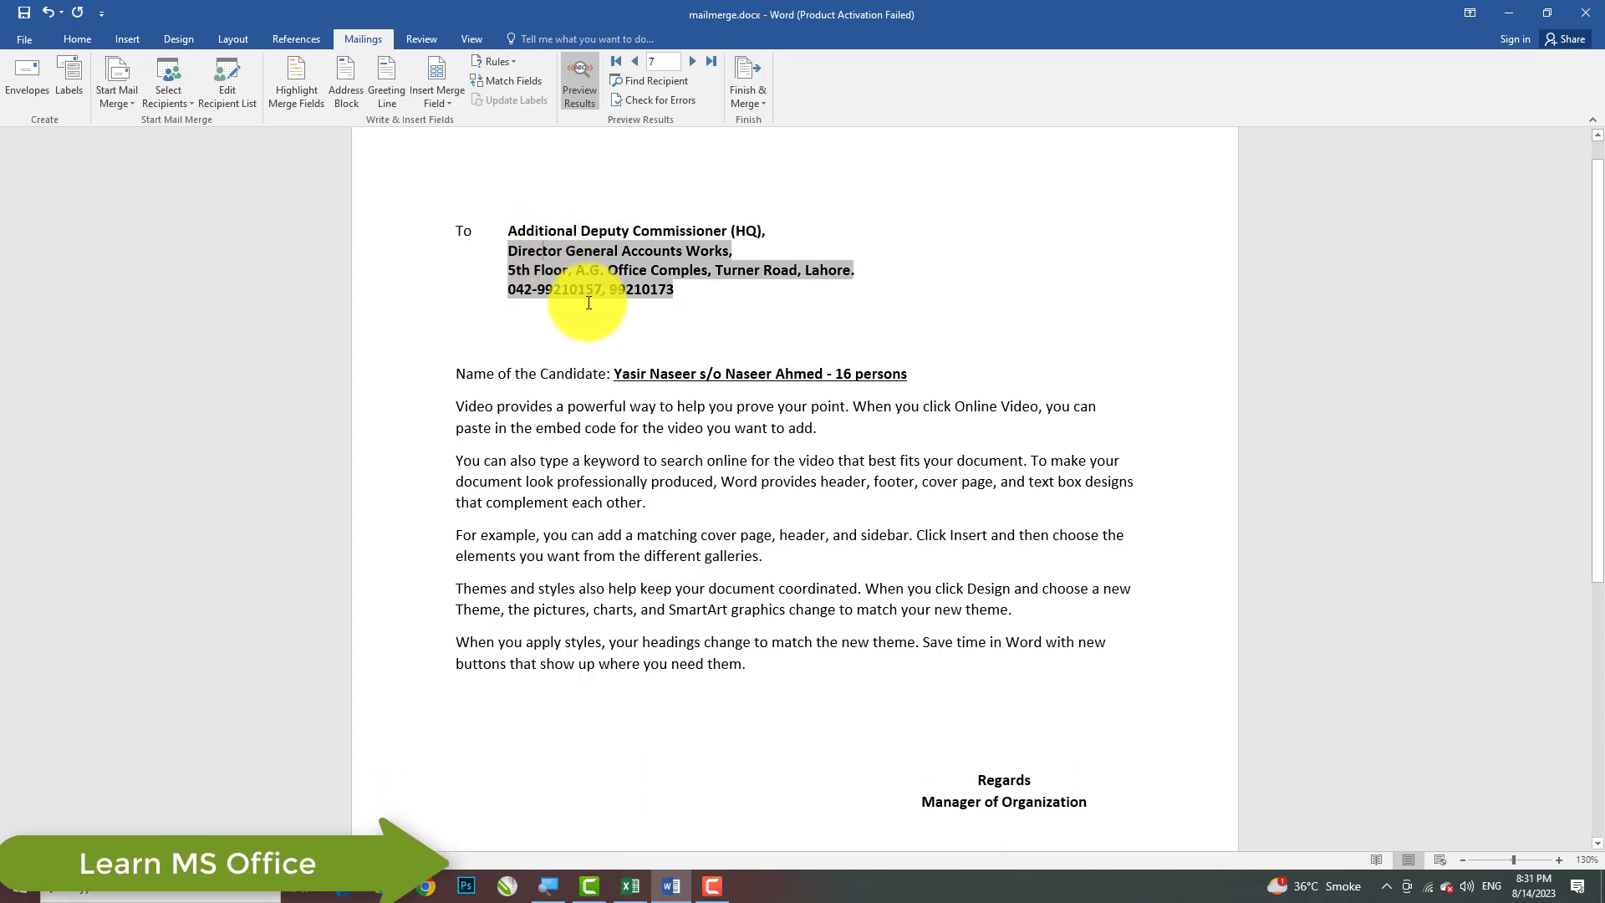
click(638, 337)
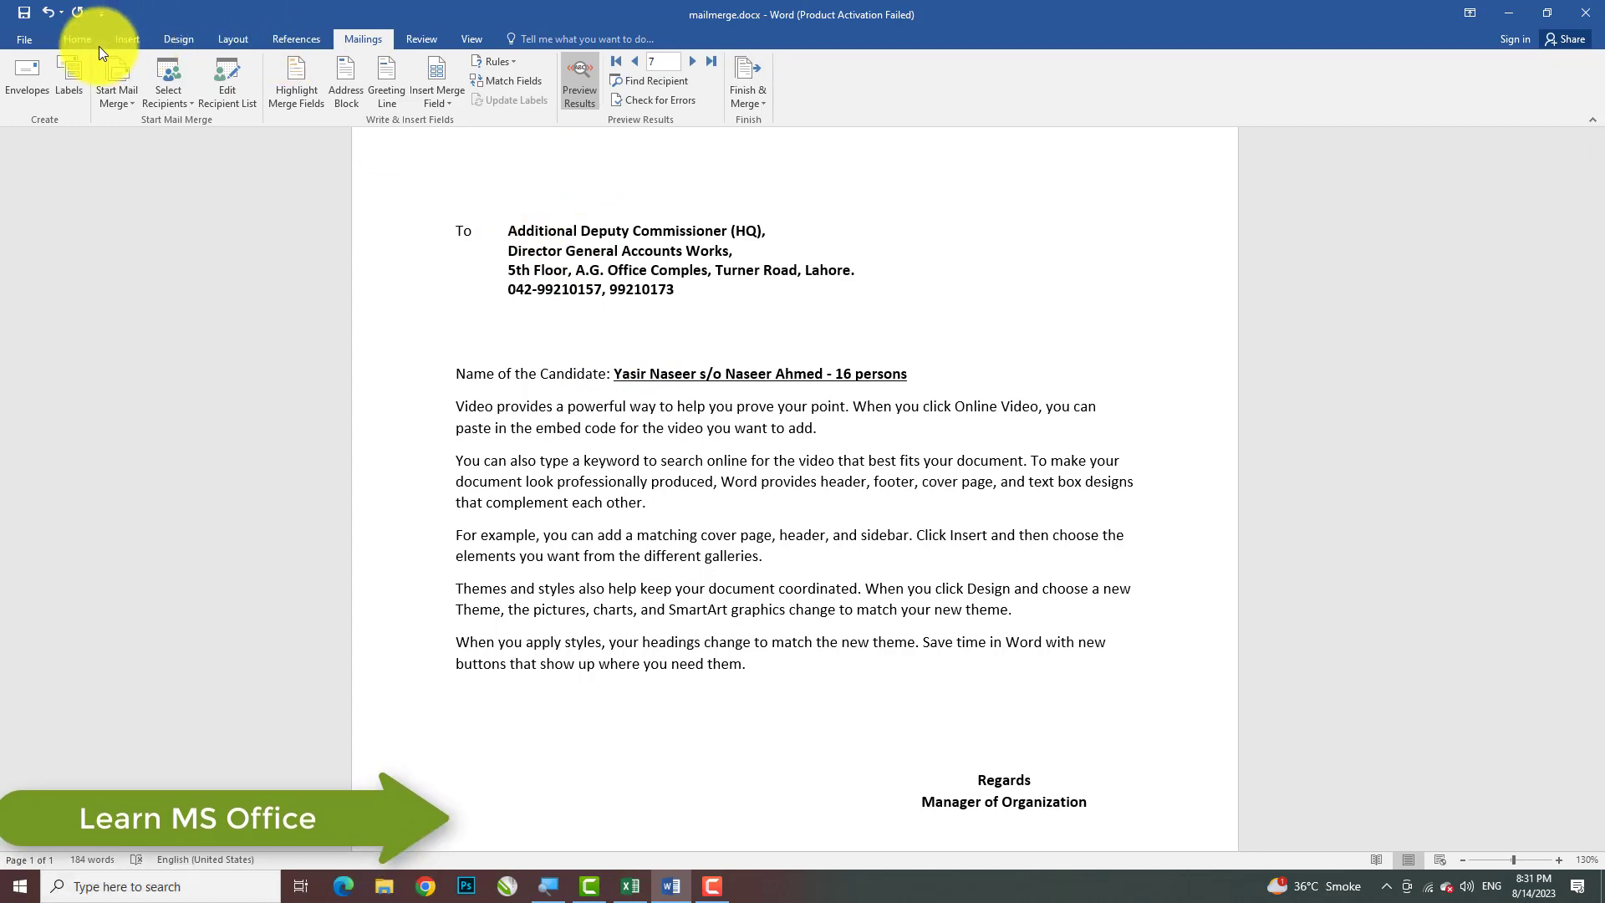
Delete the entire contents of the mailmerge.docx letter to leave a blank page.
click(78, 44)
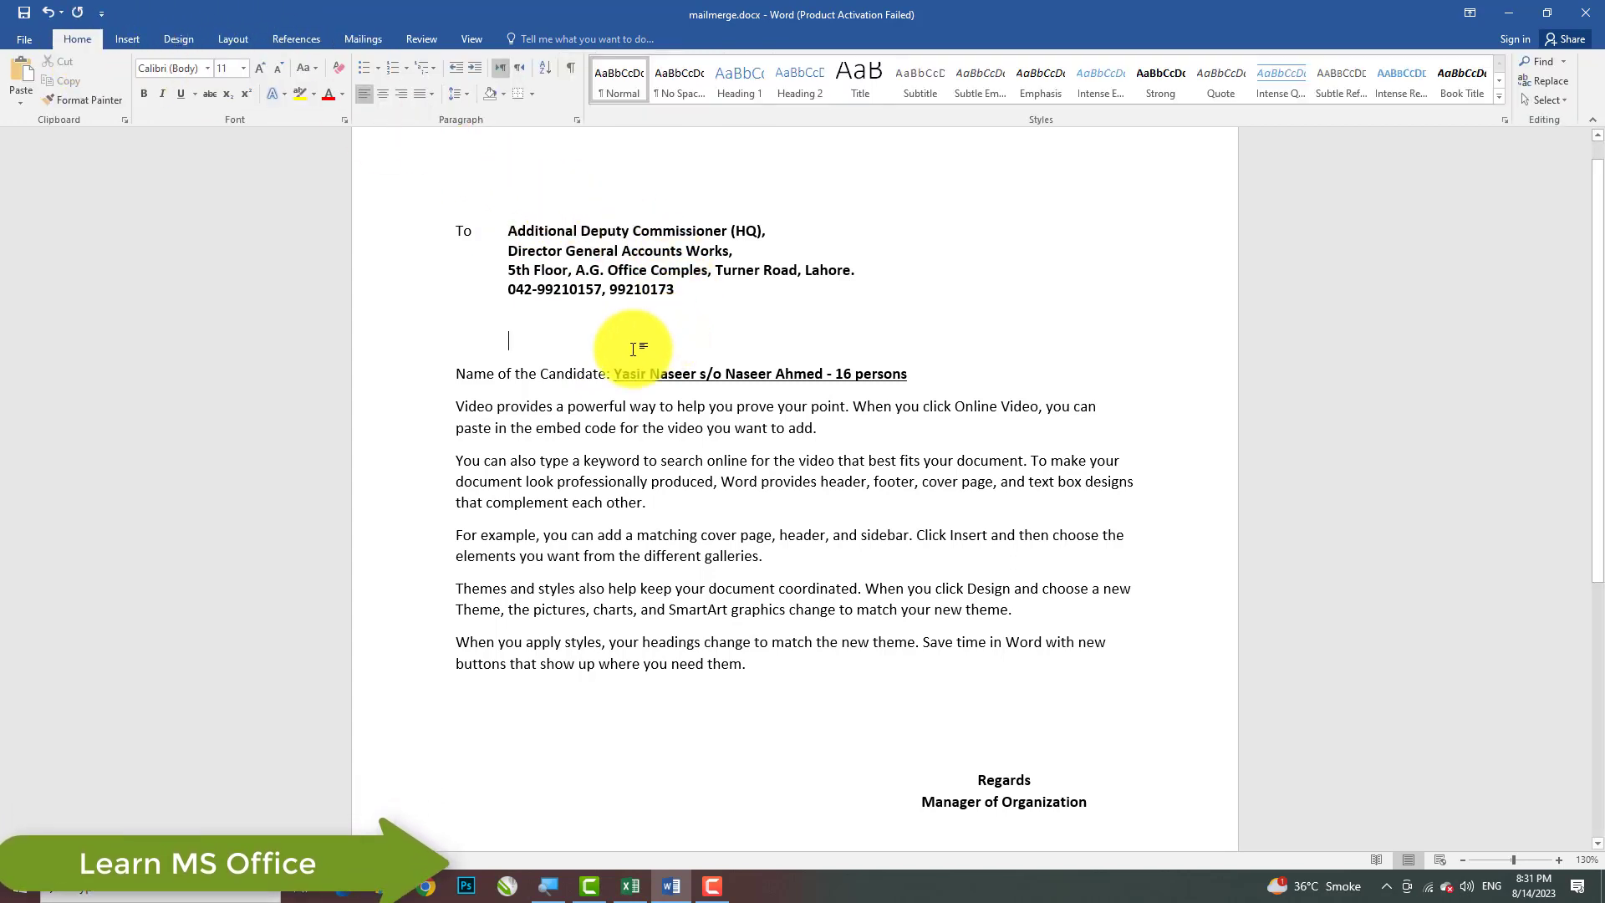
scroll(632, 349, up, 1)
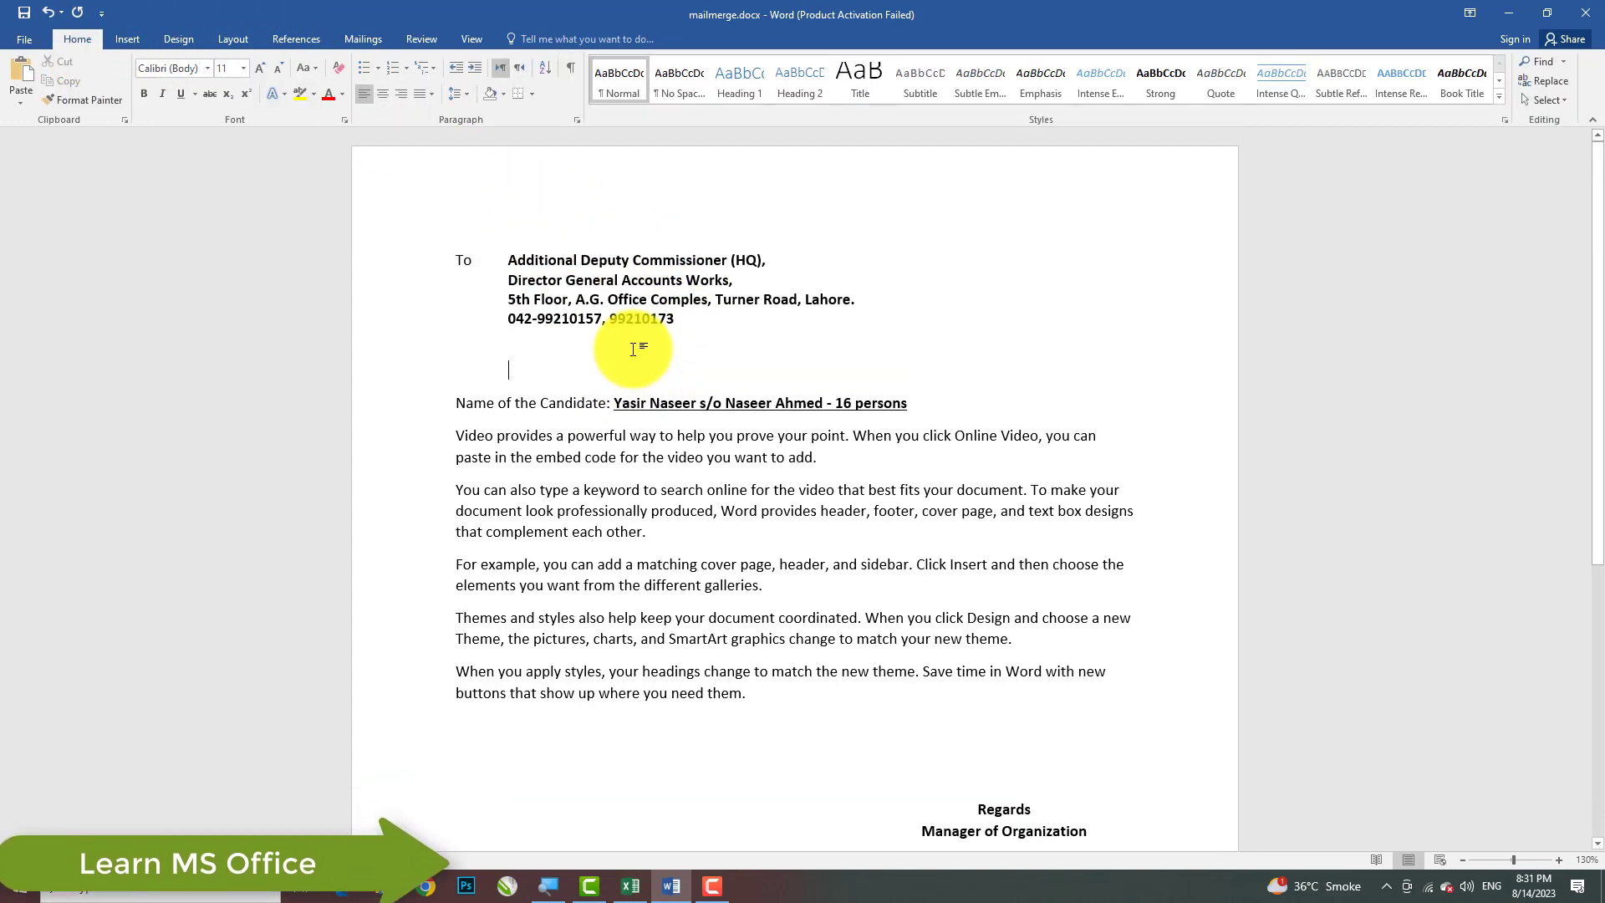
scroll(633, 349, down, 2)
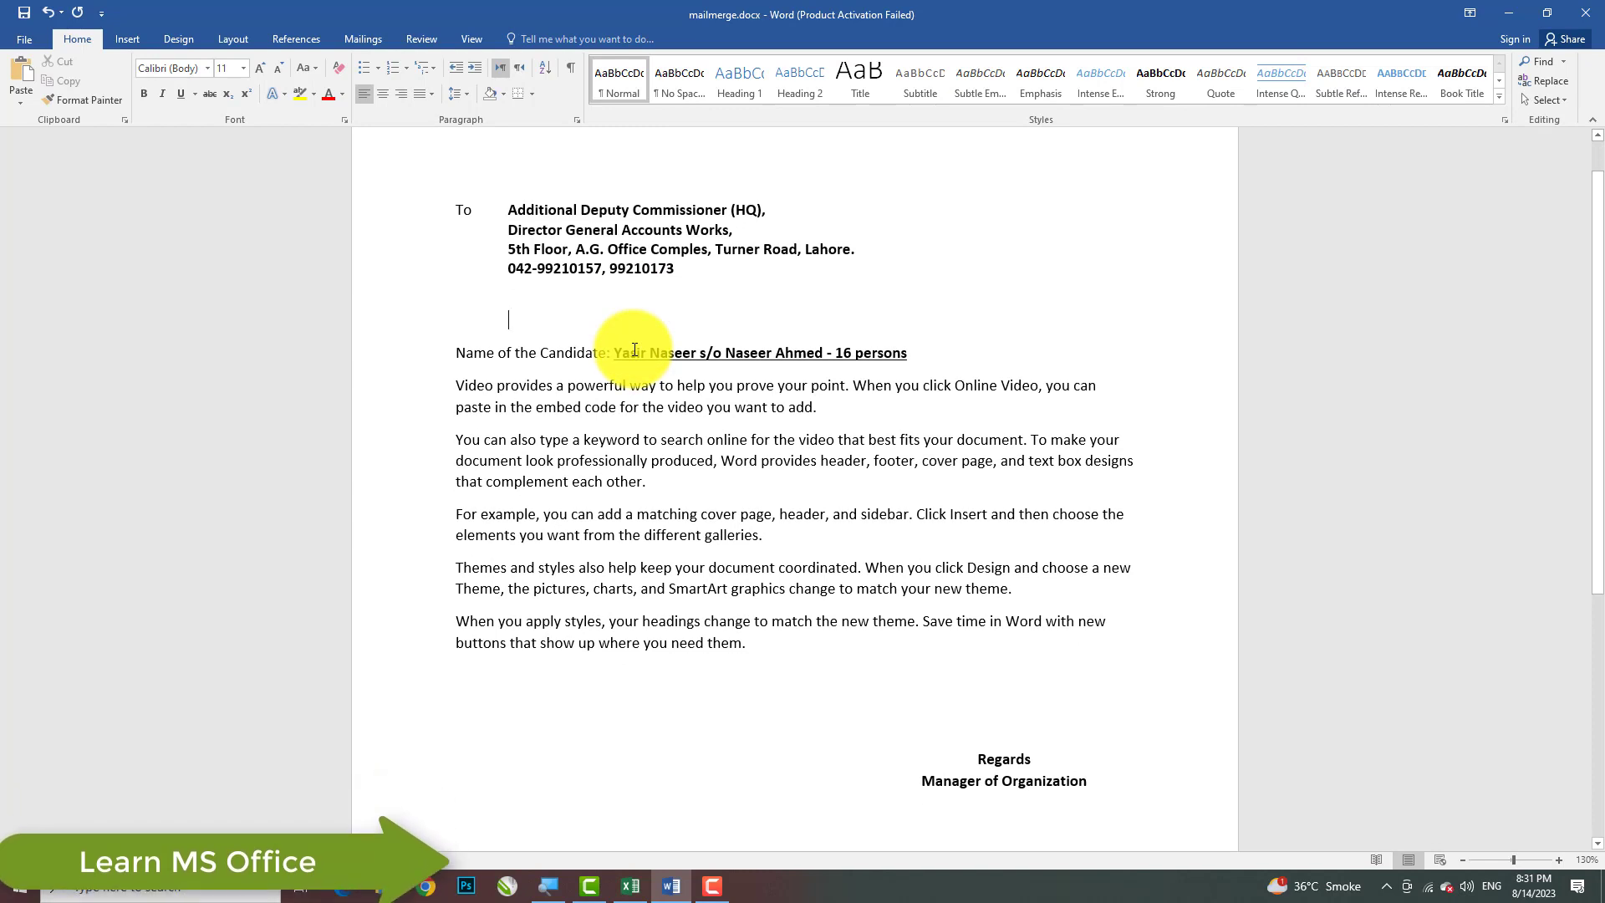
click(688, 332)
key(ctrl+a)
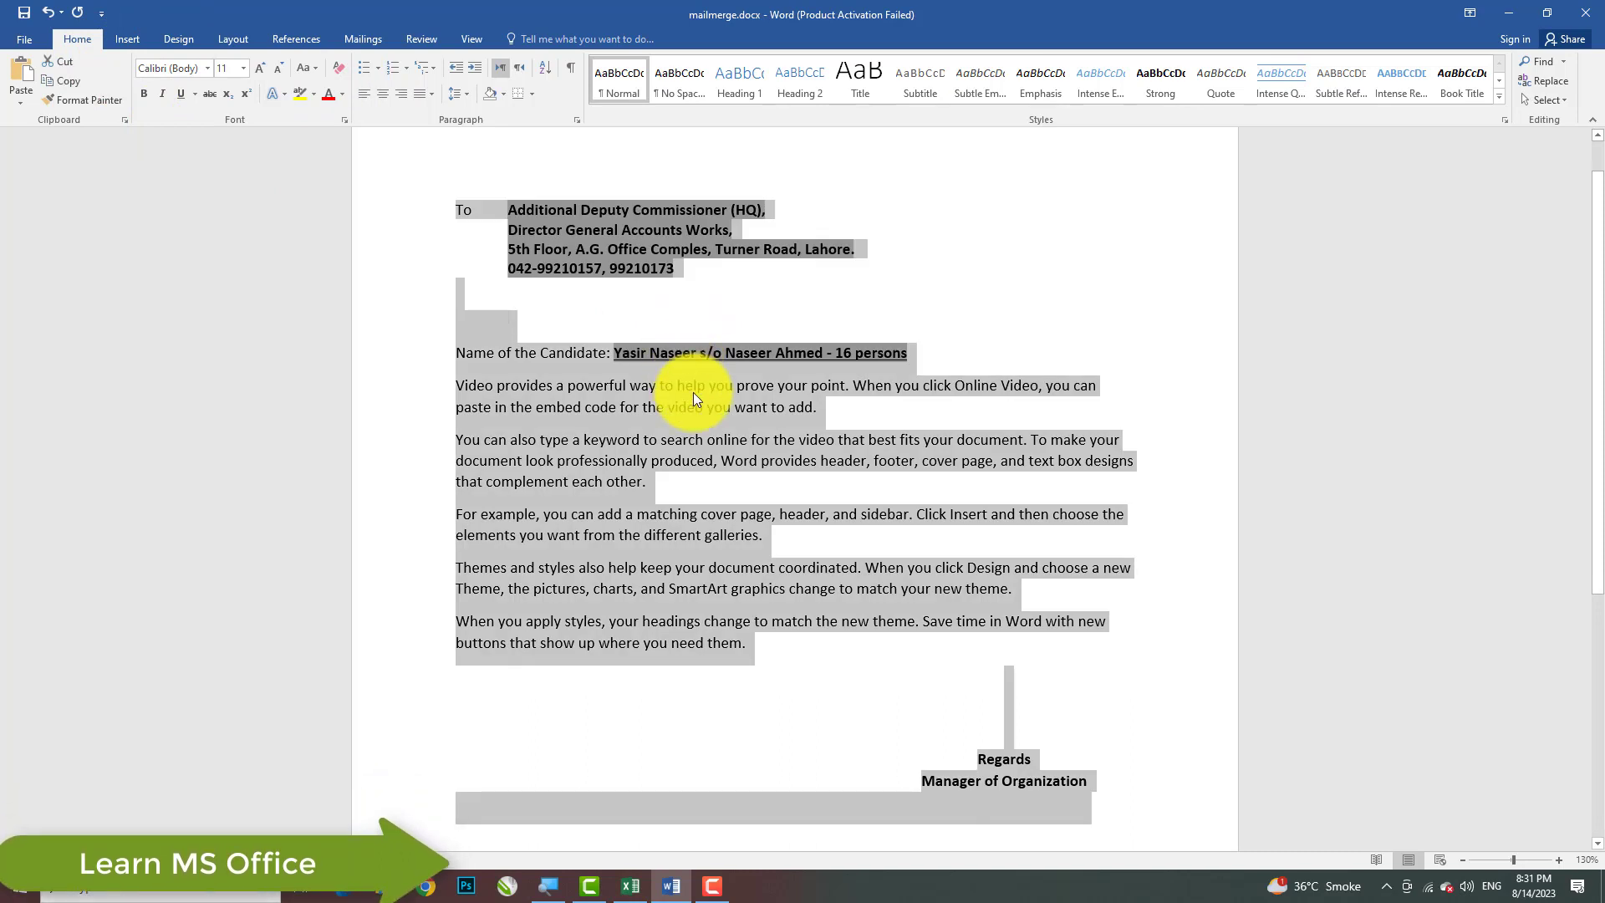
key(Delete)
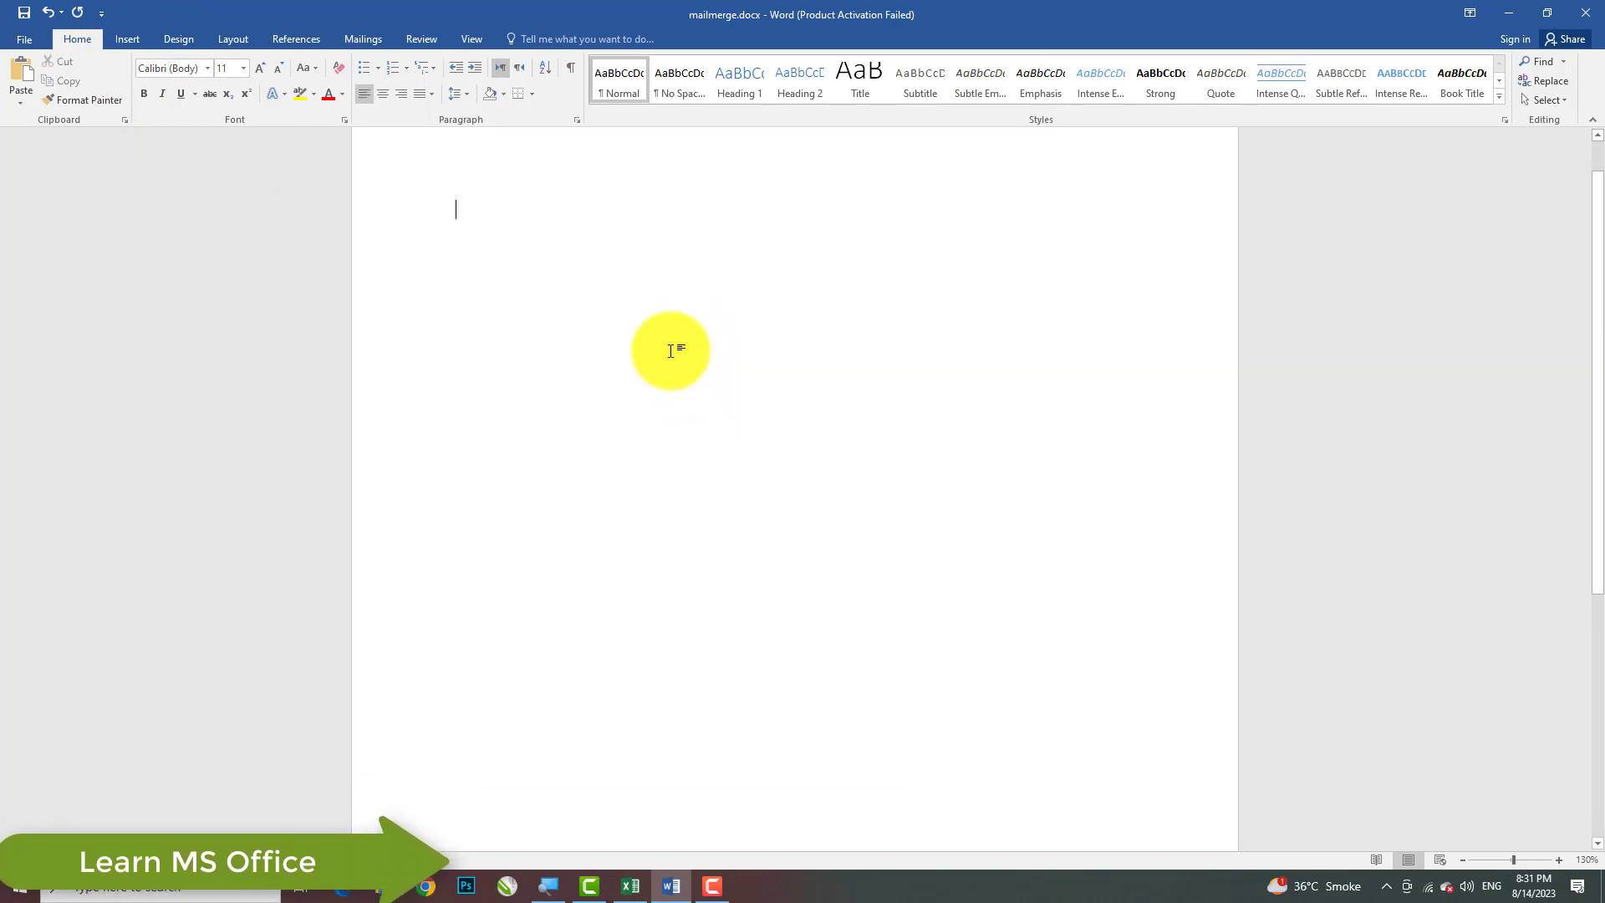
text(To)
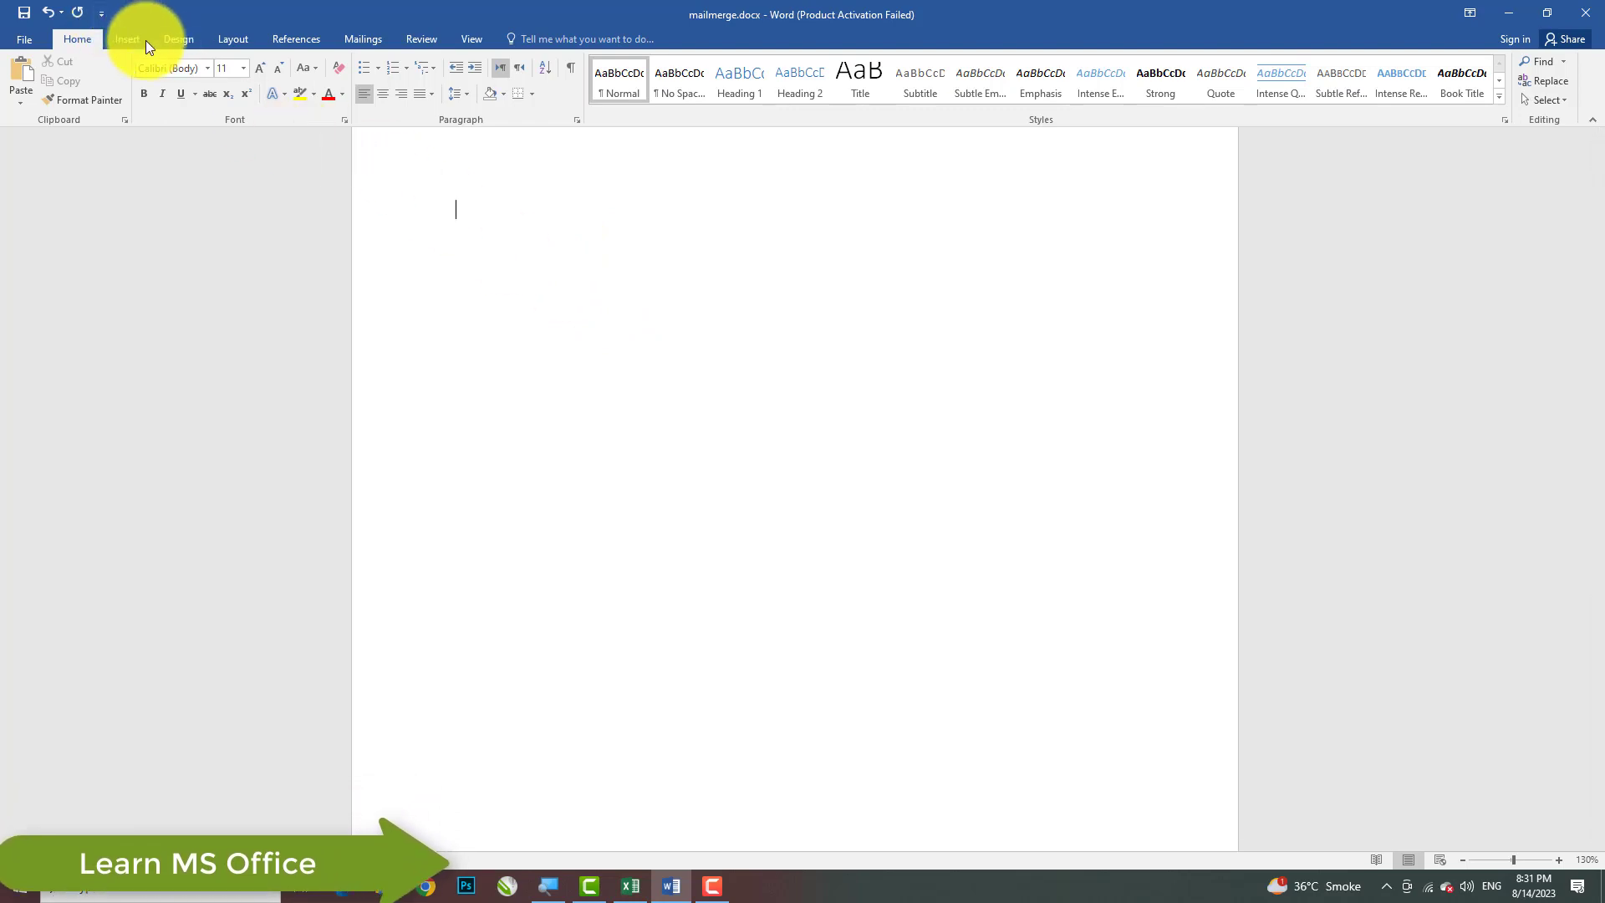
Start a mail merge of the Letters type for the blank document.
click(373, 45)
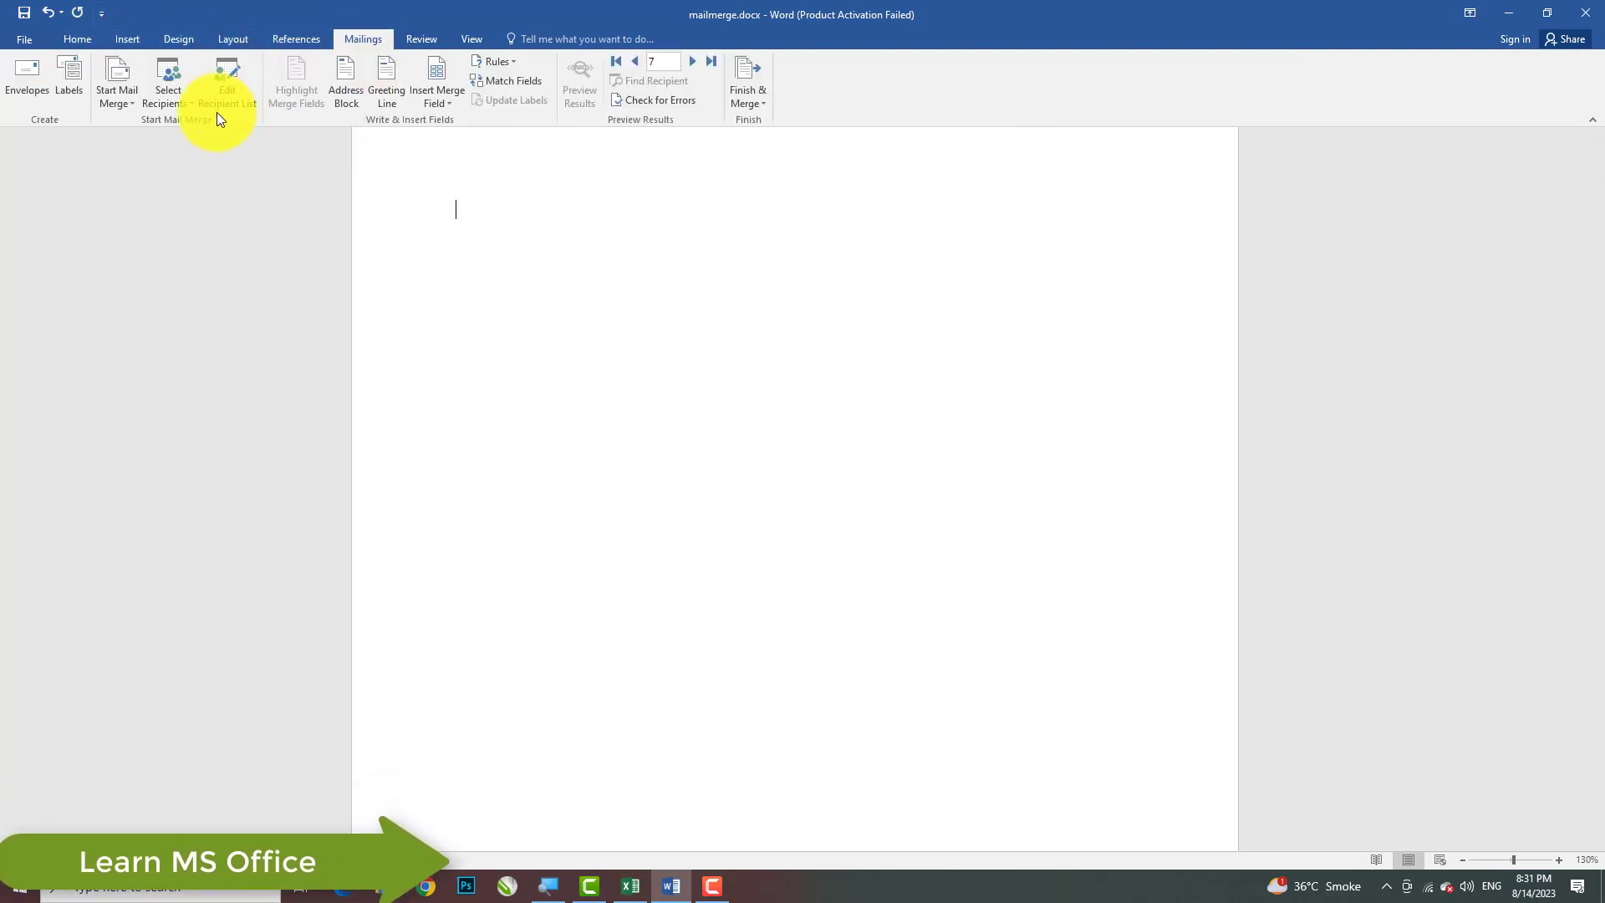
click(134, 102)
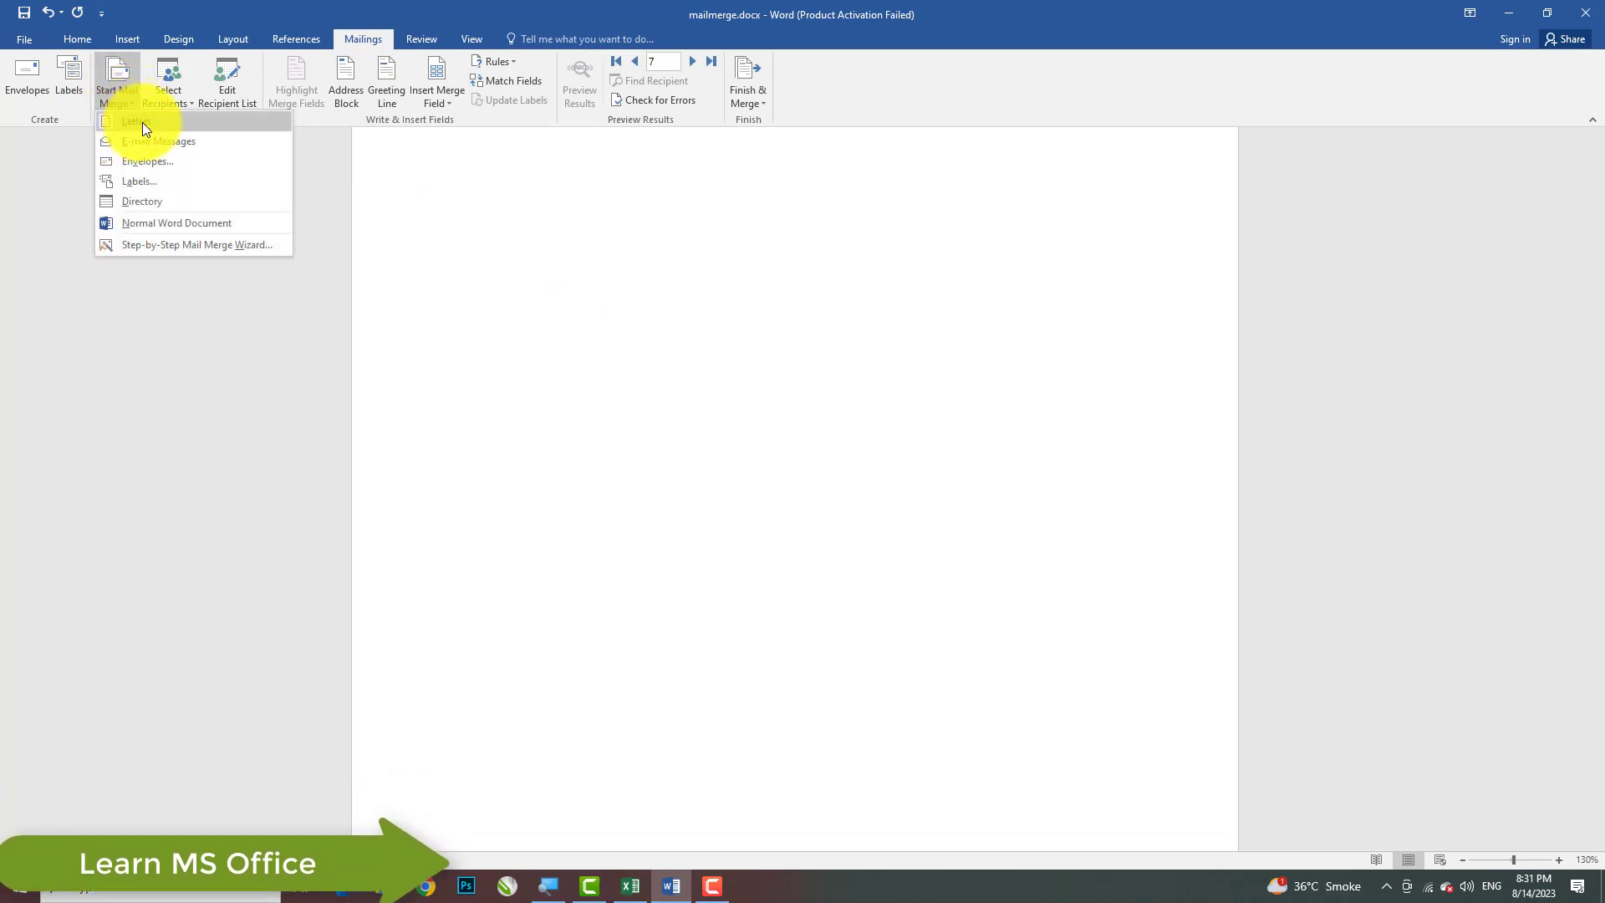
click(142, 122)
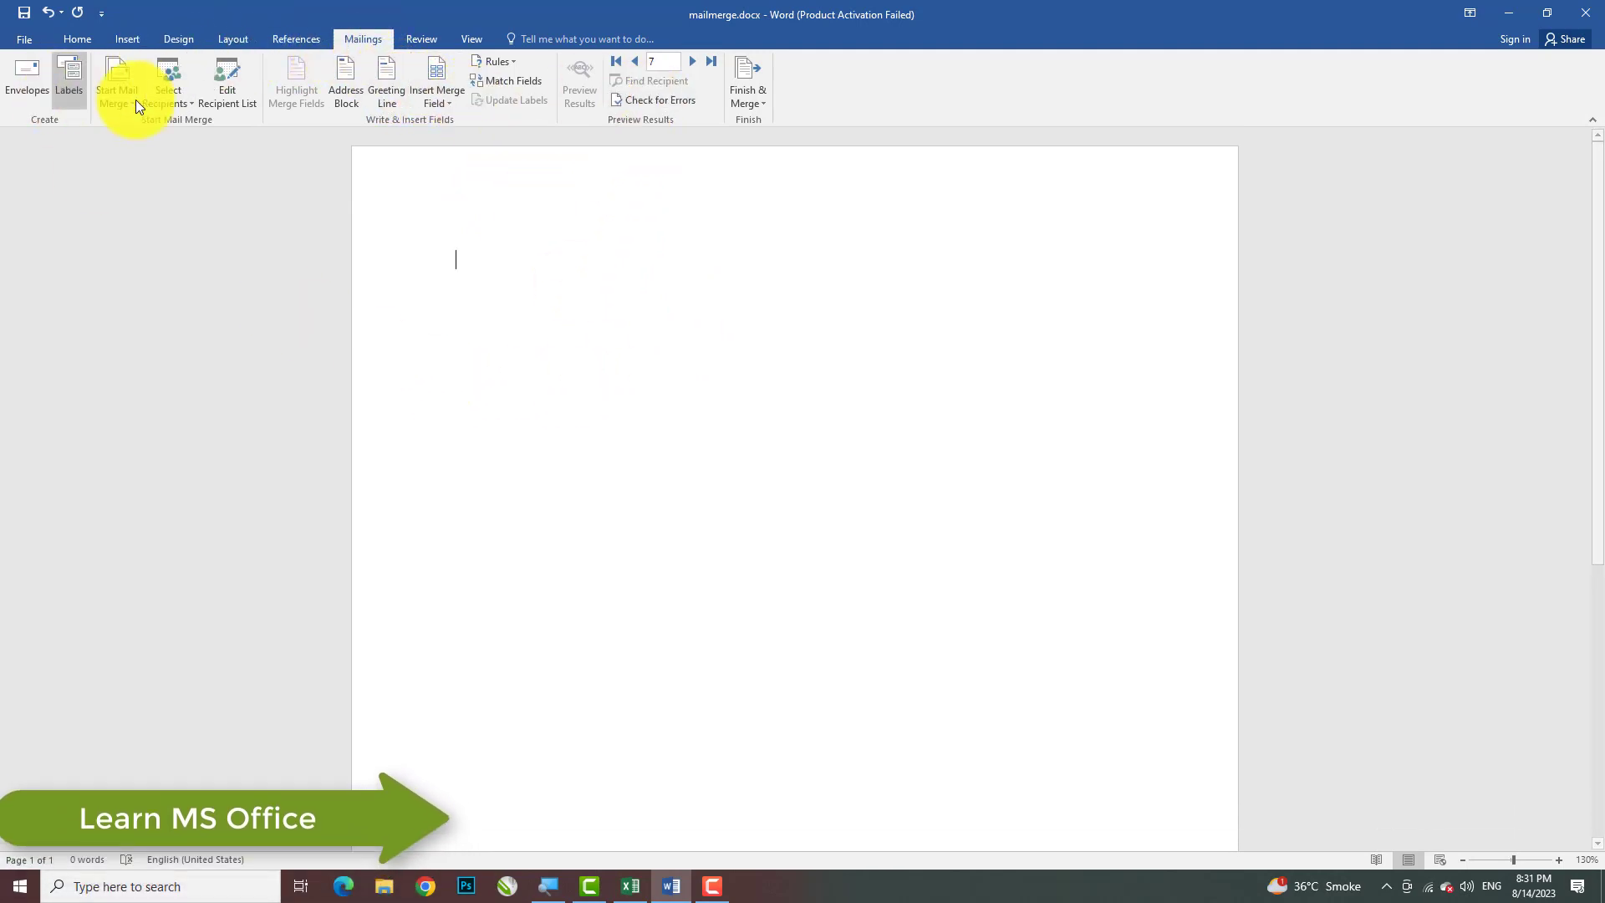
click(219, 98)
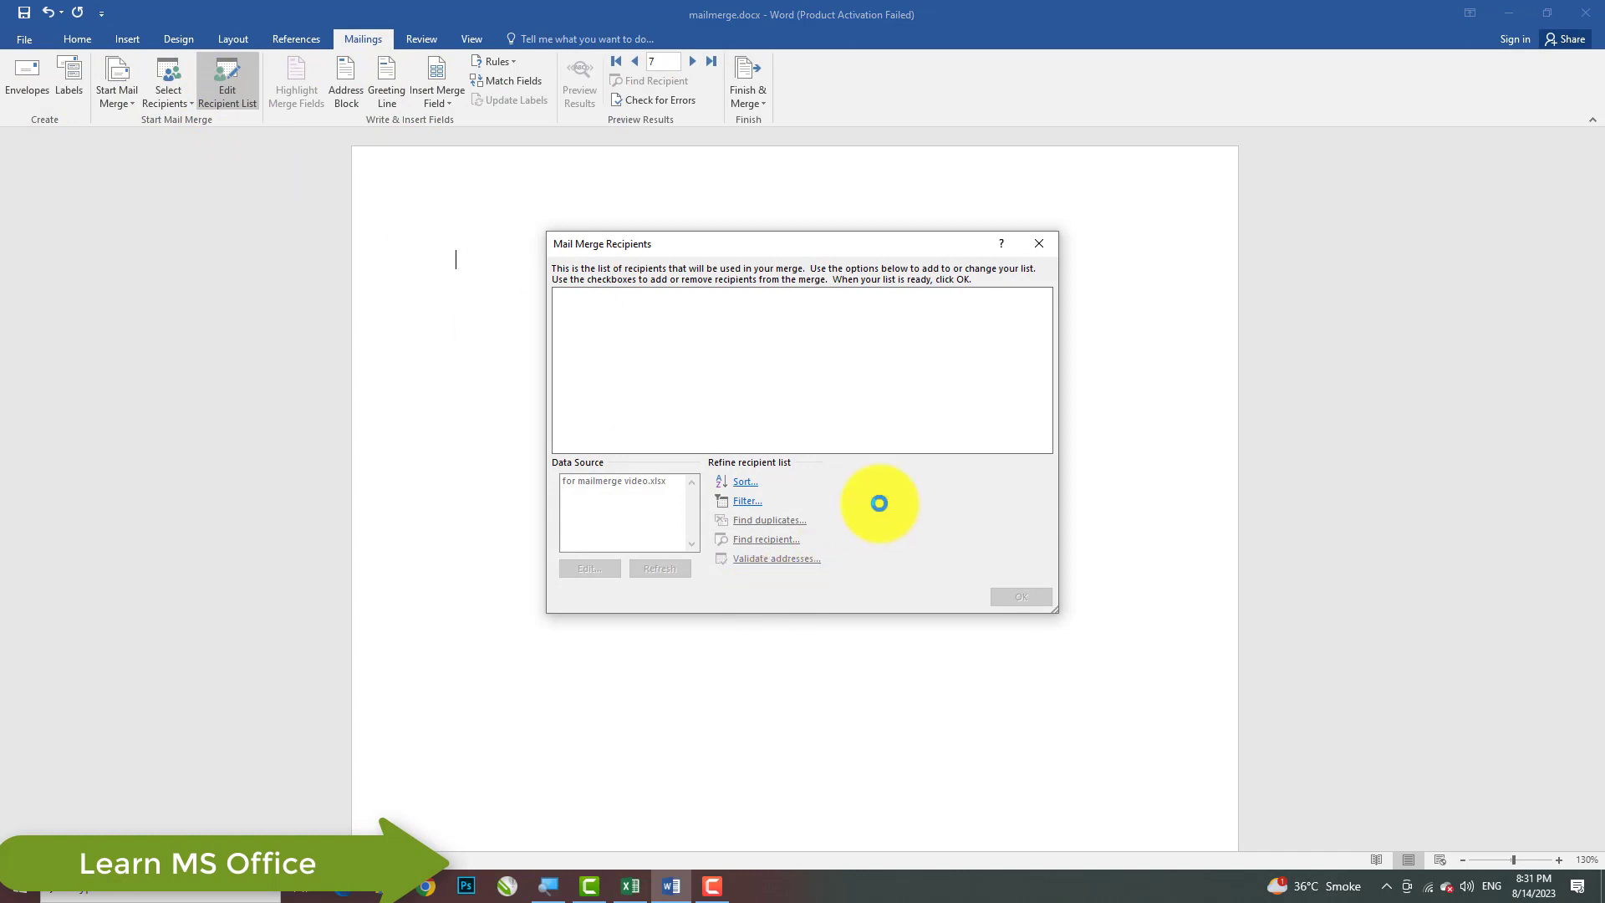
click(1041, 244)
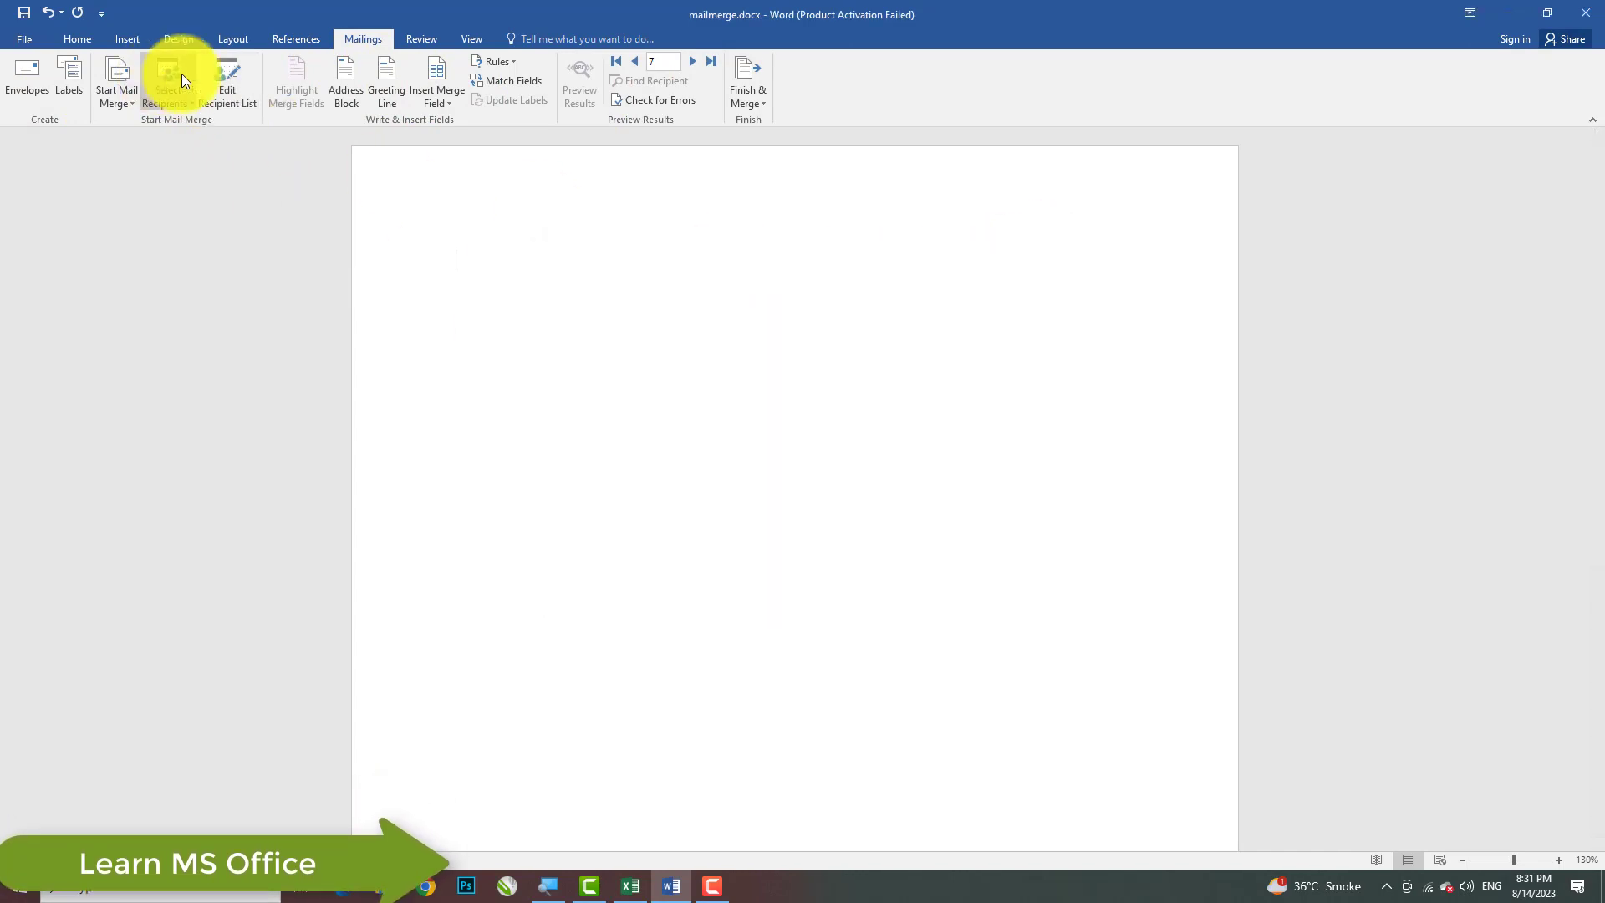
Use the existing list "for mailmerge video.xlsx" from Documents as recipients, picking table '25$' with the first row as column headers.
click(175, 101)
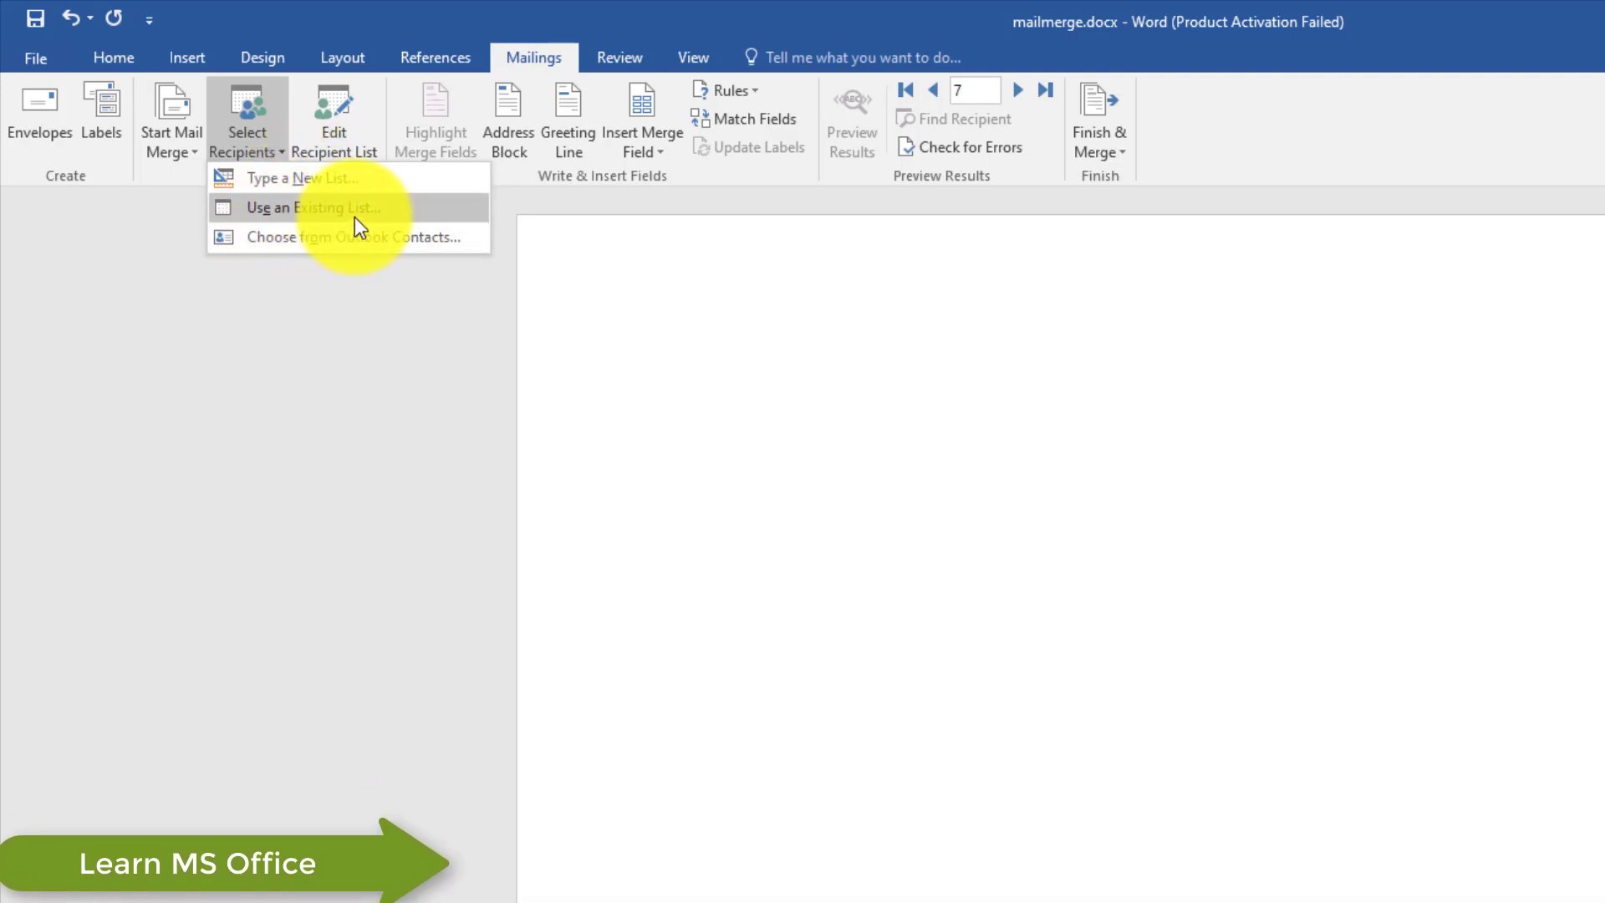
click(307, 209)
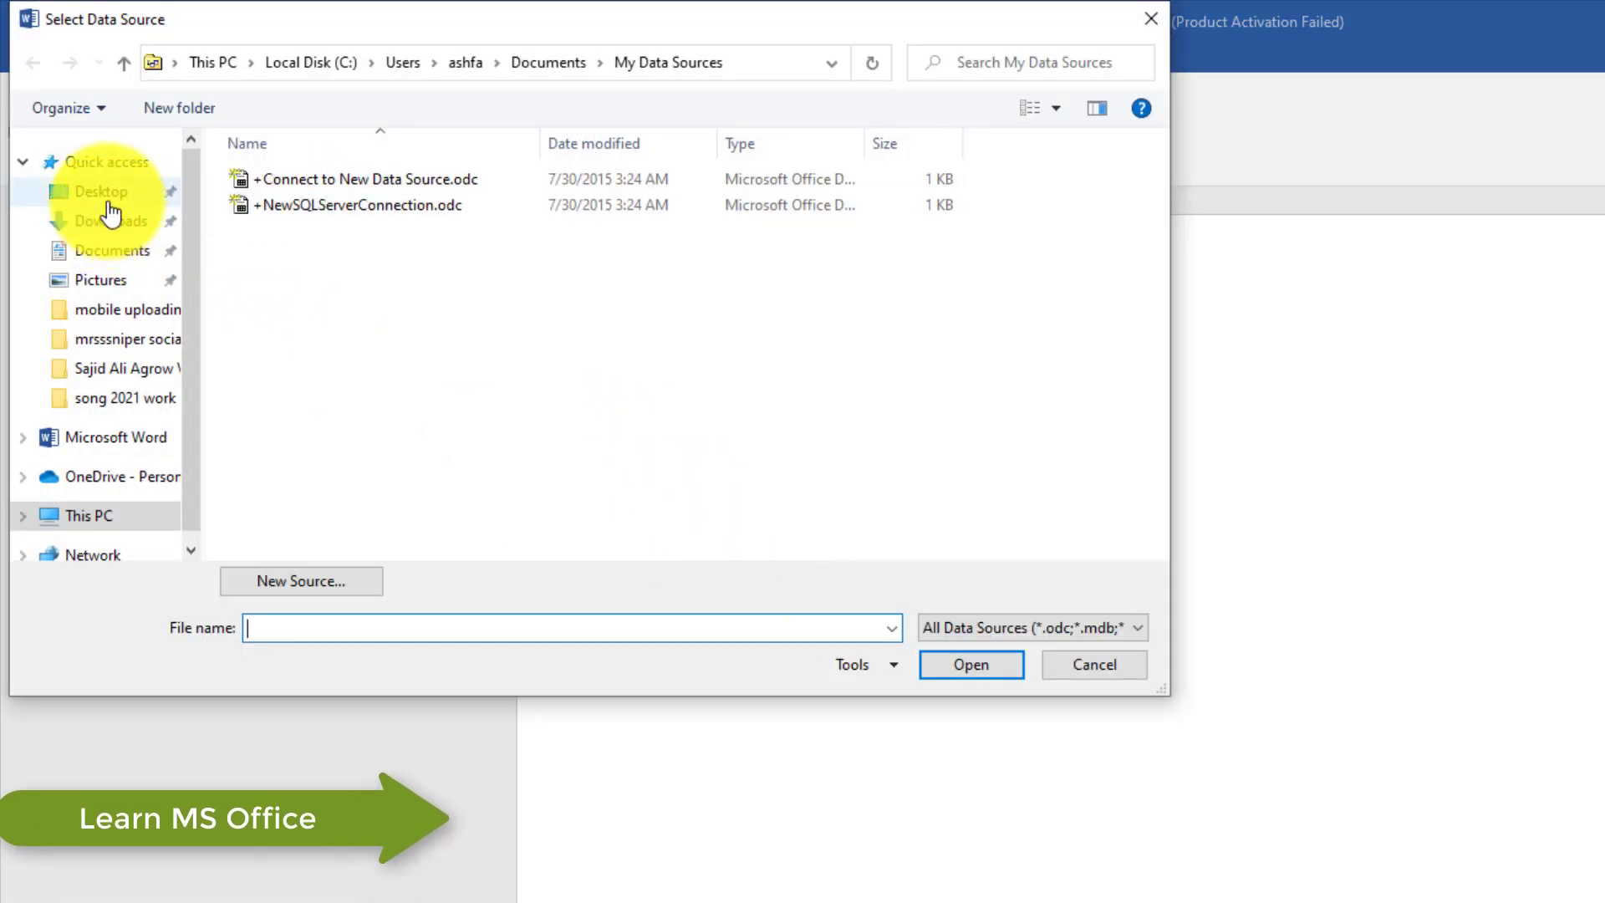
click(108, 251)
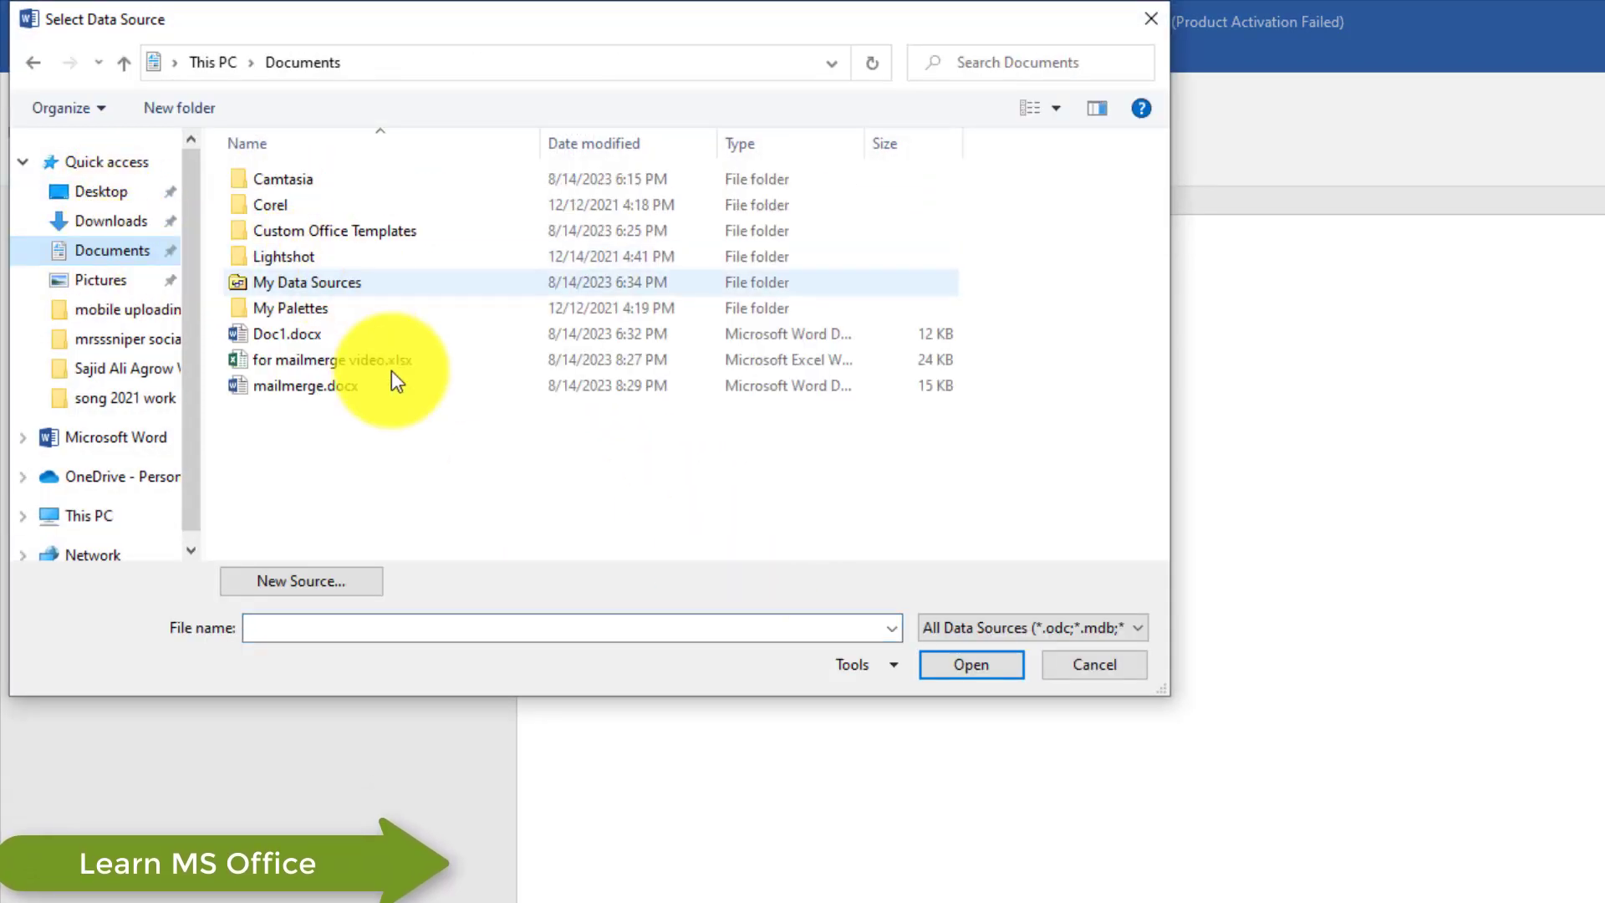
click(349, 366)
click(971, 664)
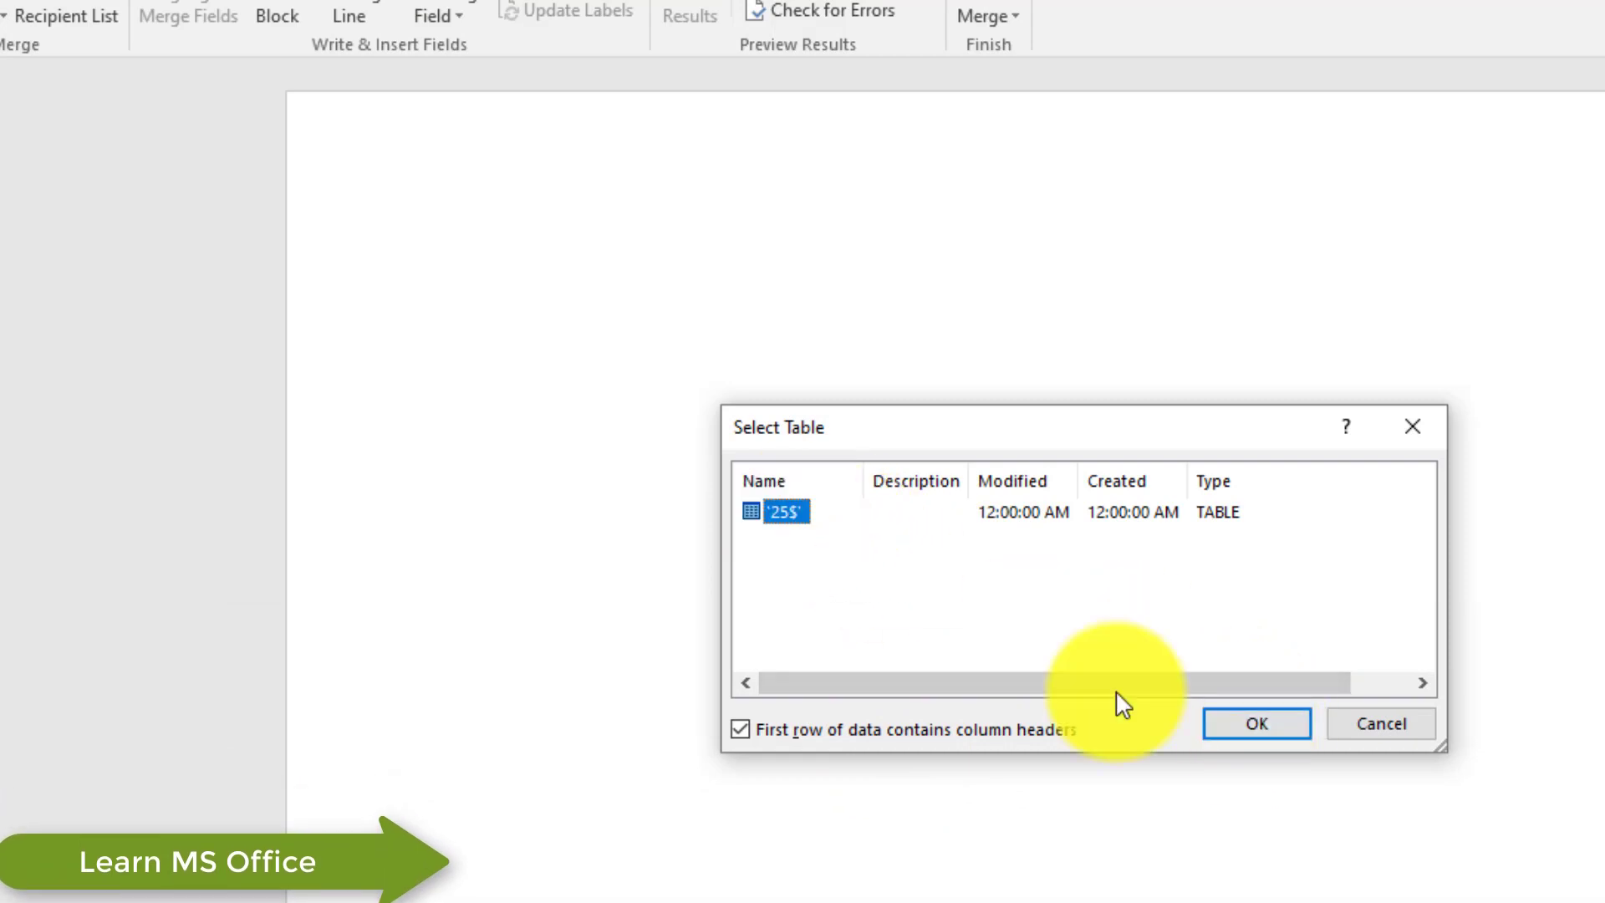
click(1259, 724)
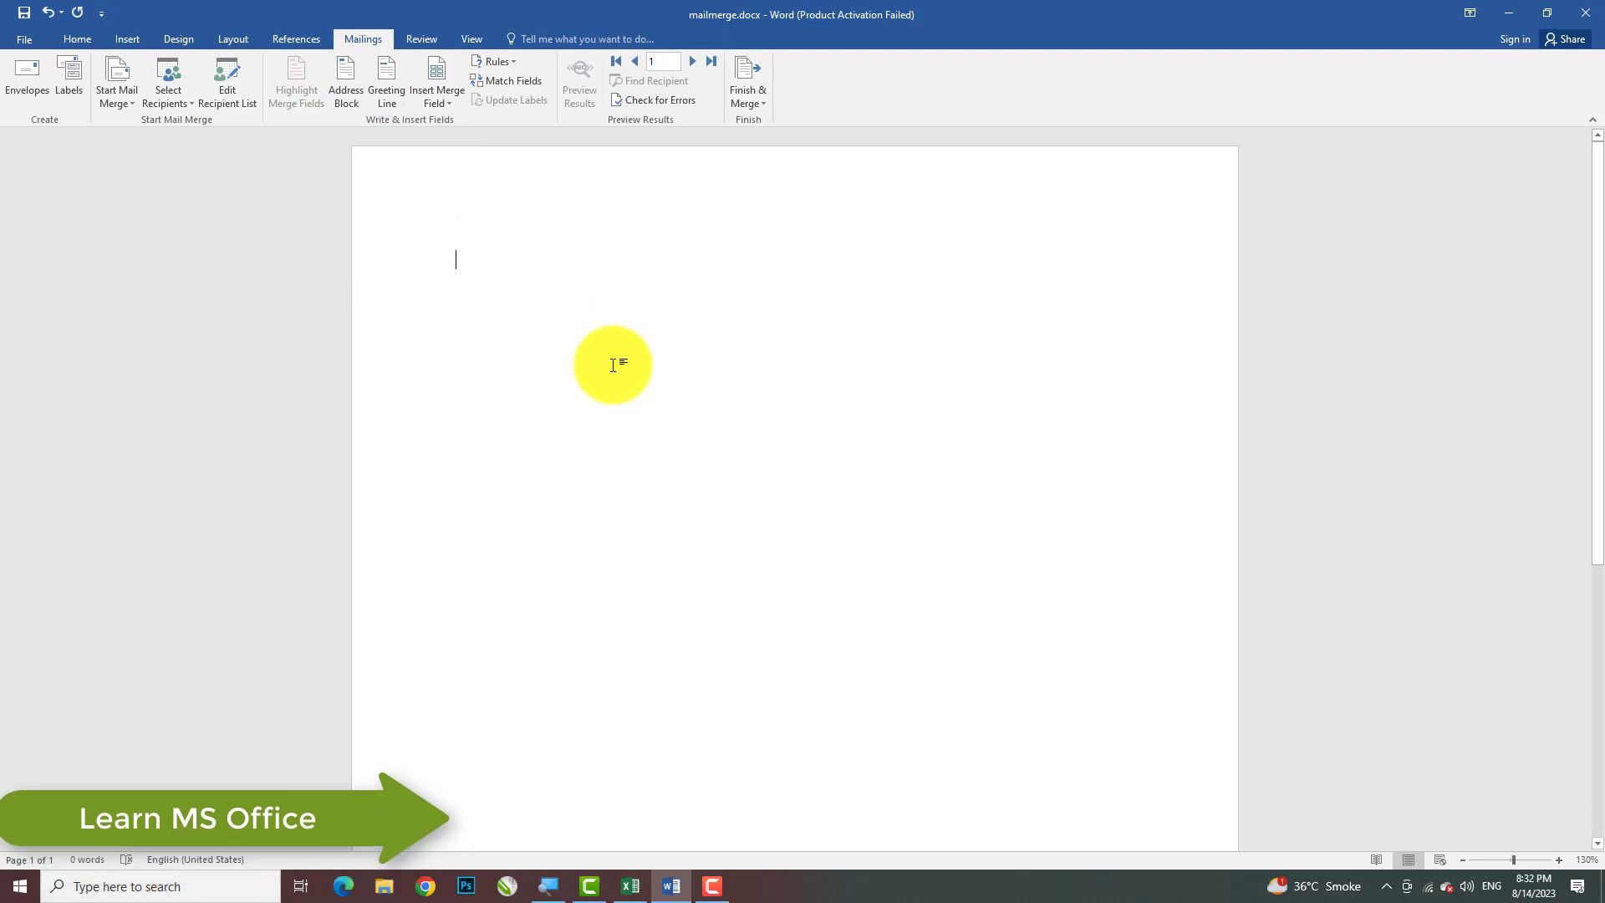
Start the letter with "To" followed by the To merge field, and insert the Department merge field indented on the line below.
text(To)
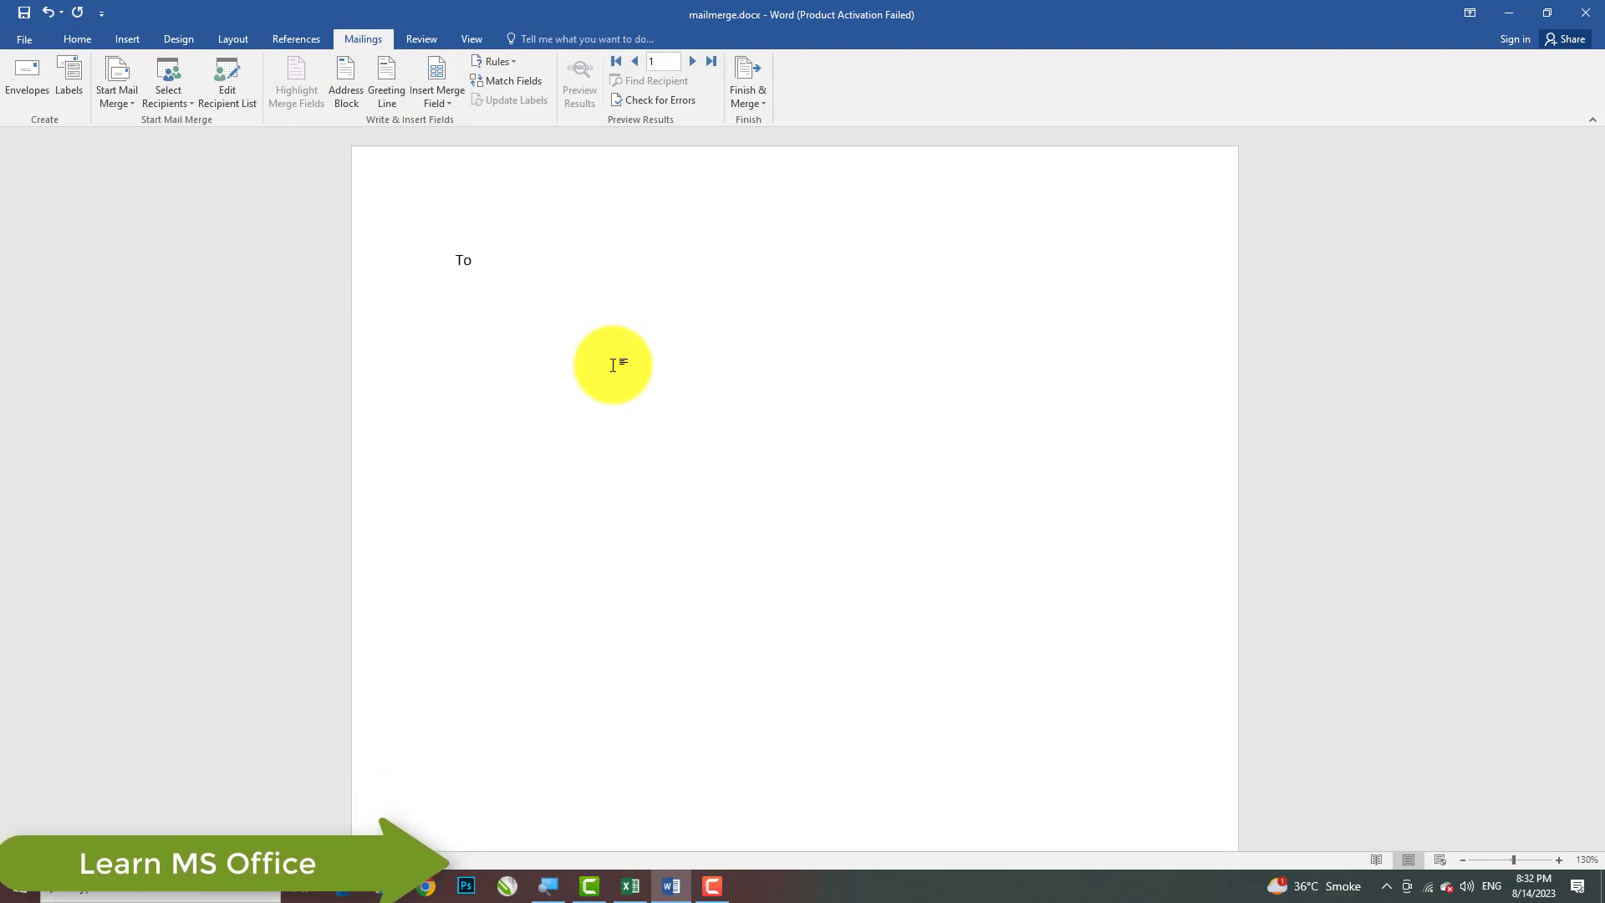
click(443, 101)
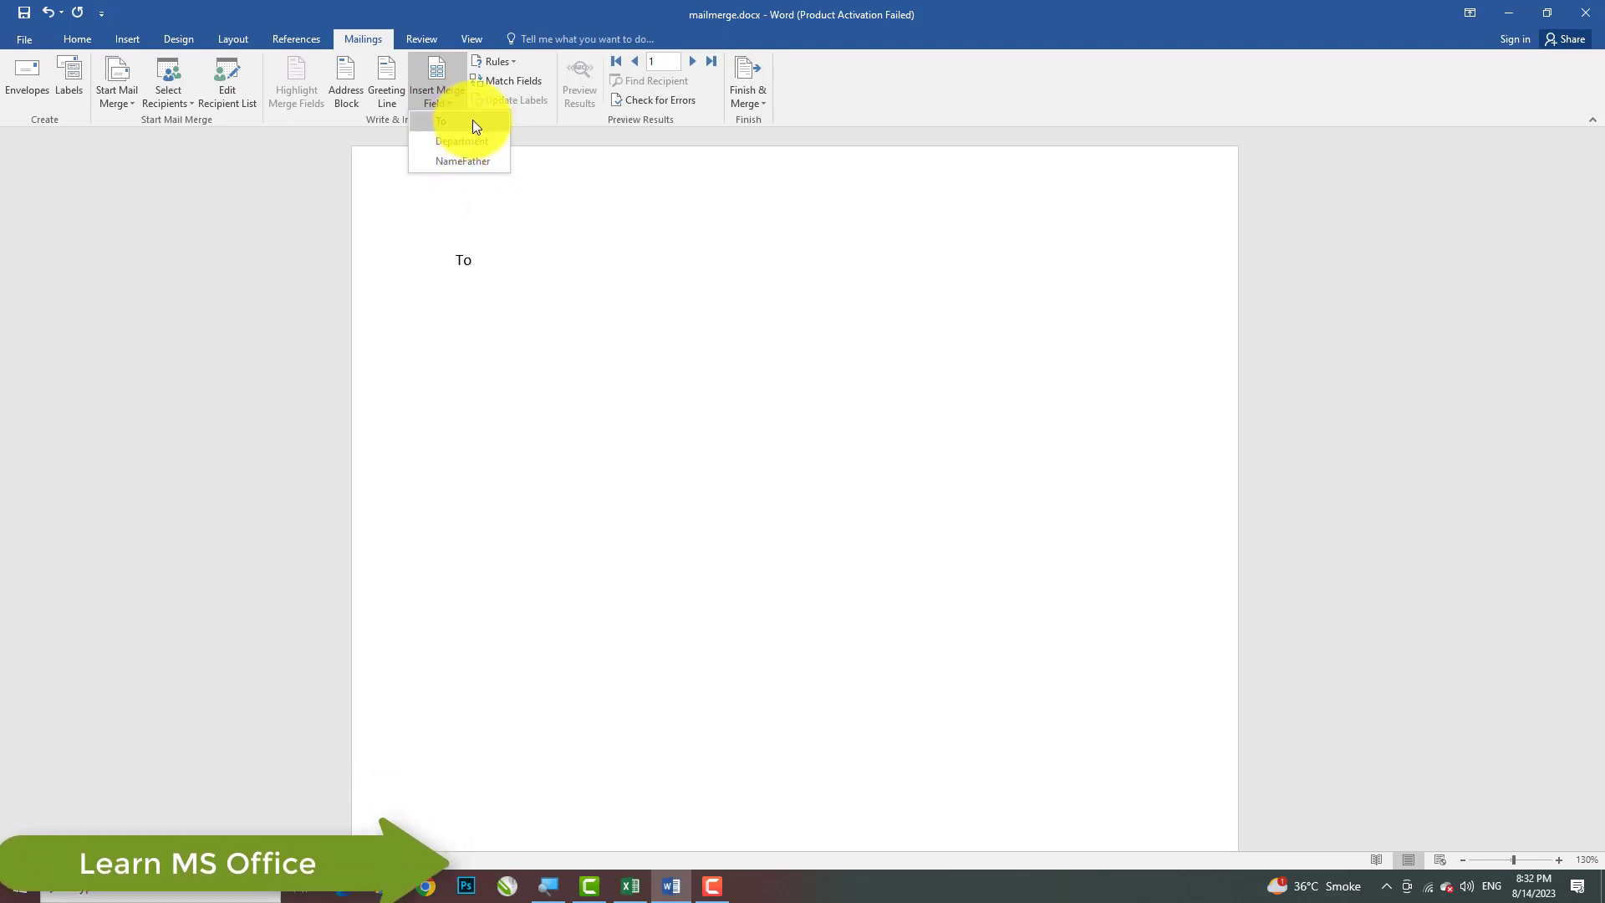
click(473, 122)
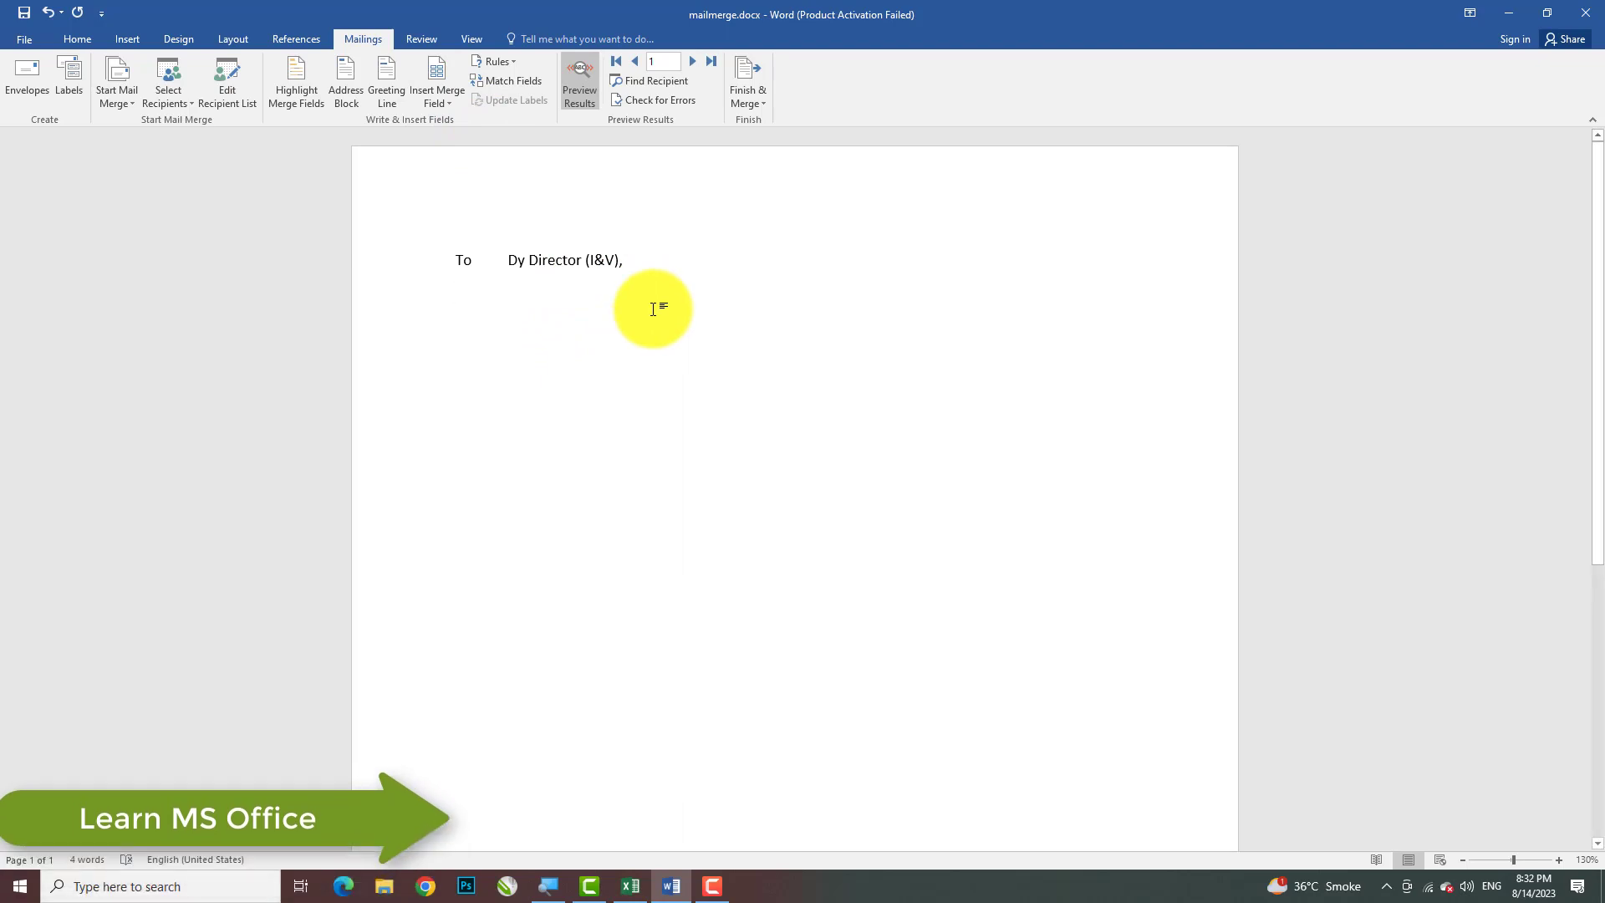
click(443, 105)
click(470, 144)
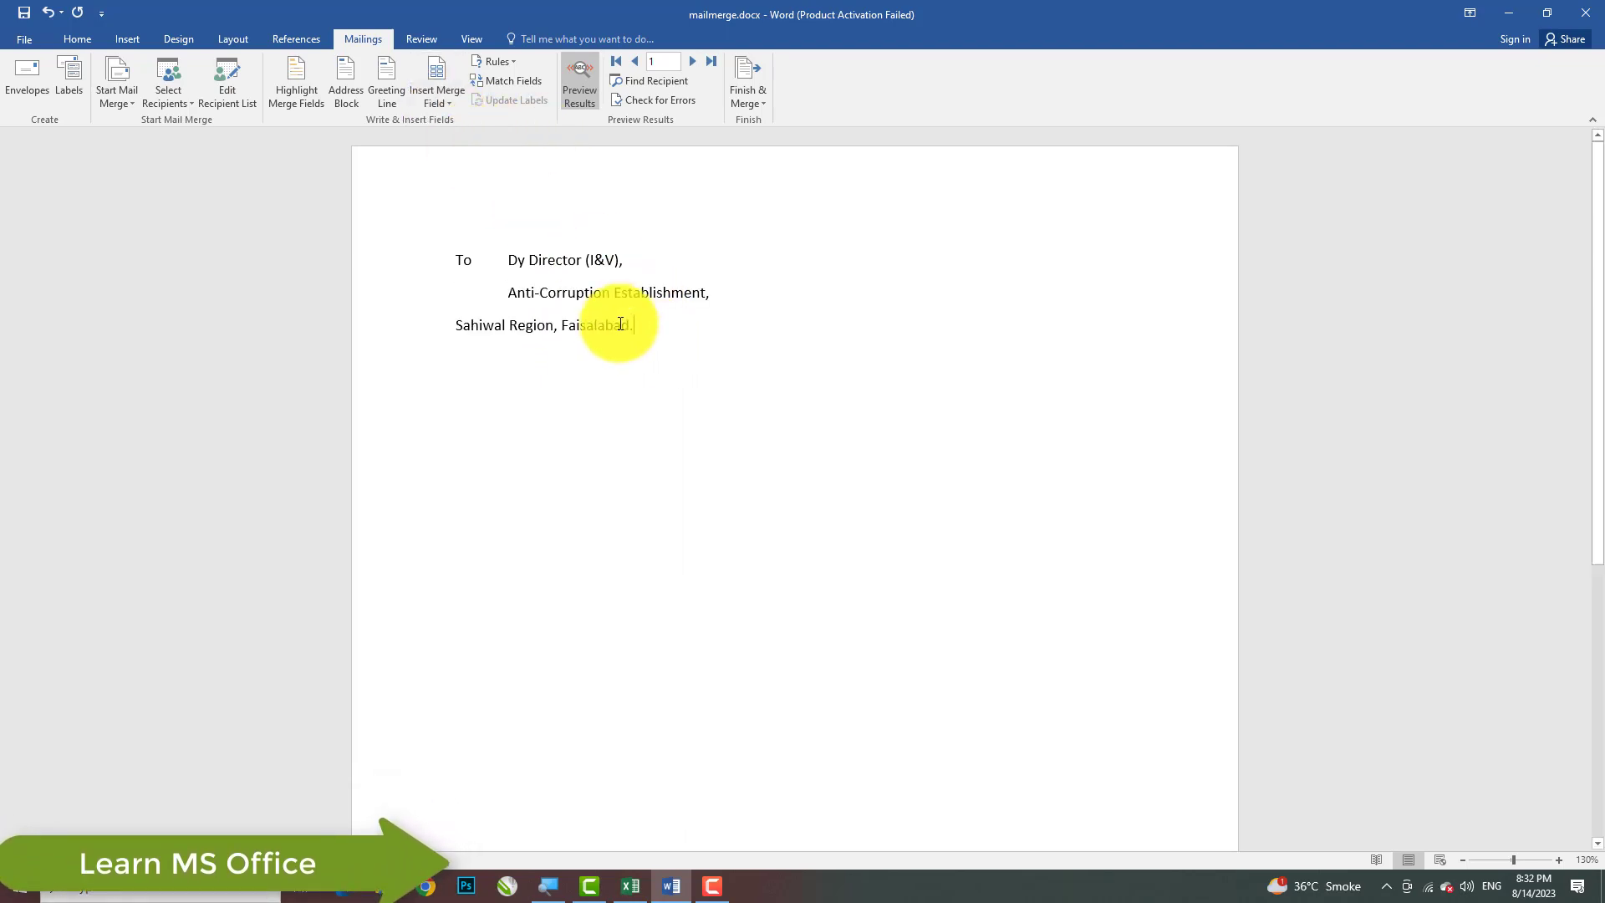
Remove the space after the addressee paragraphs and indent the department's last line to align with the lines above.
drag(656, 328, 610, 258)
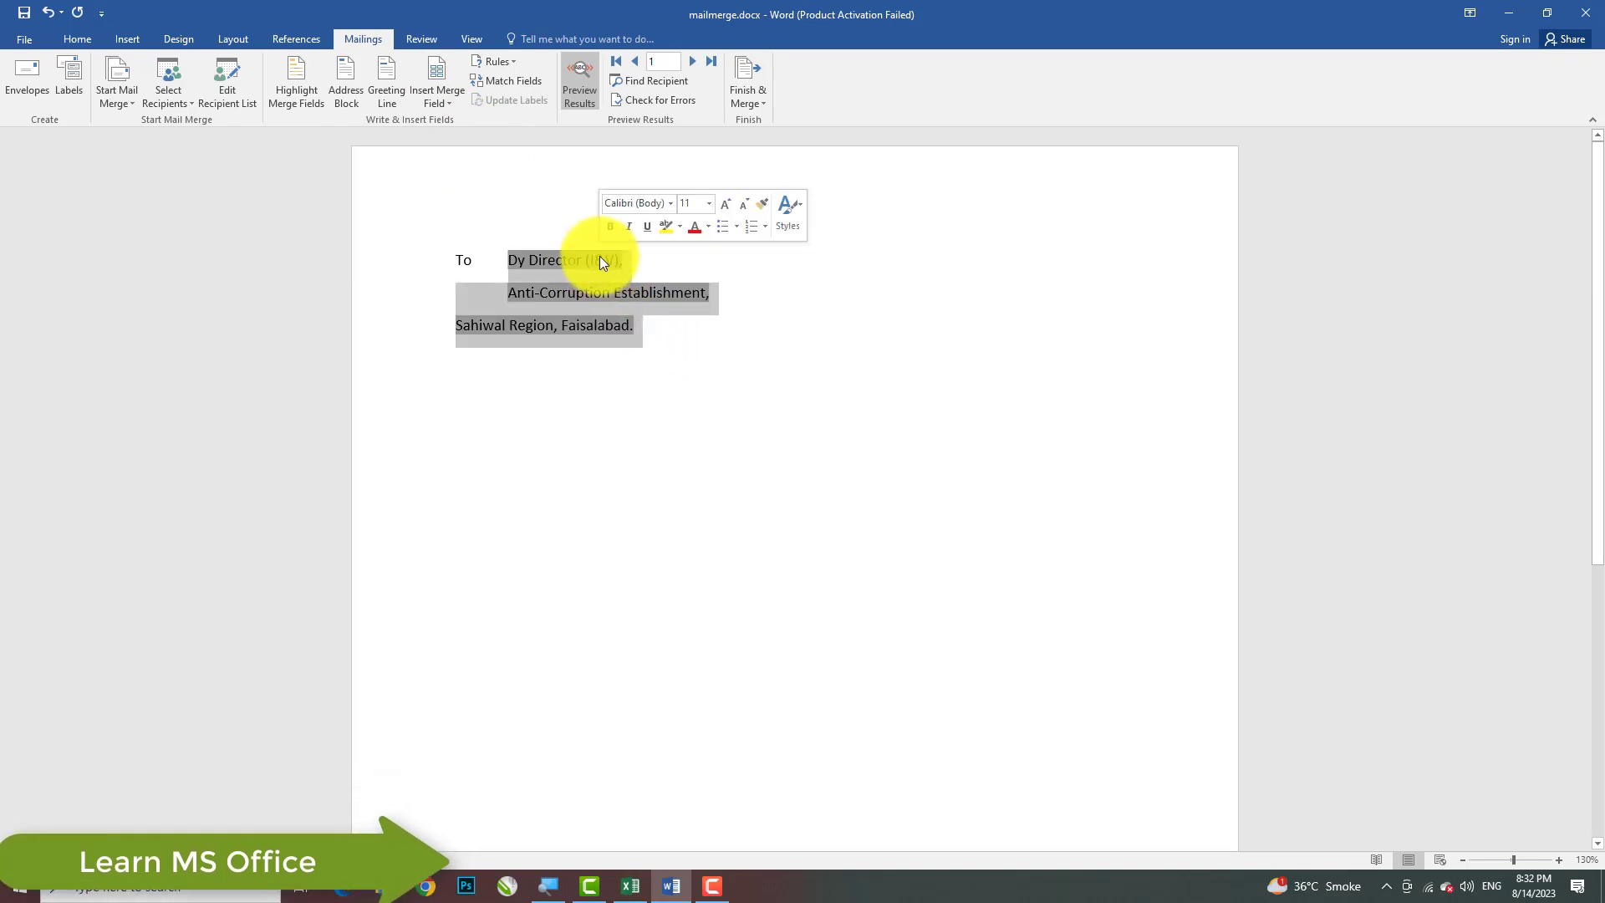
click(73, 38)
click(461, 95)
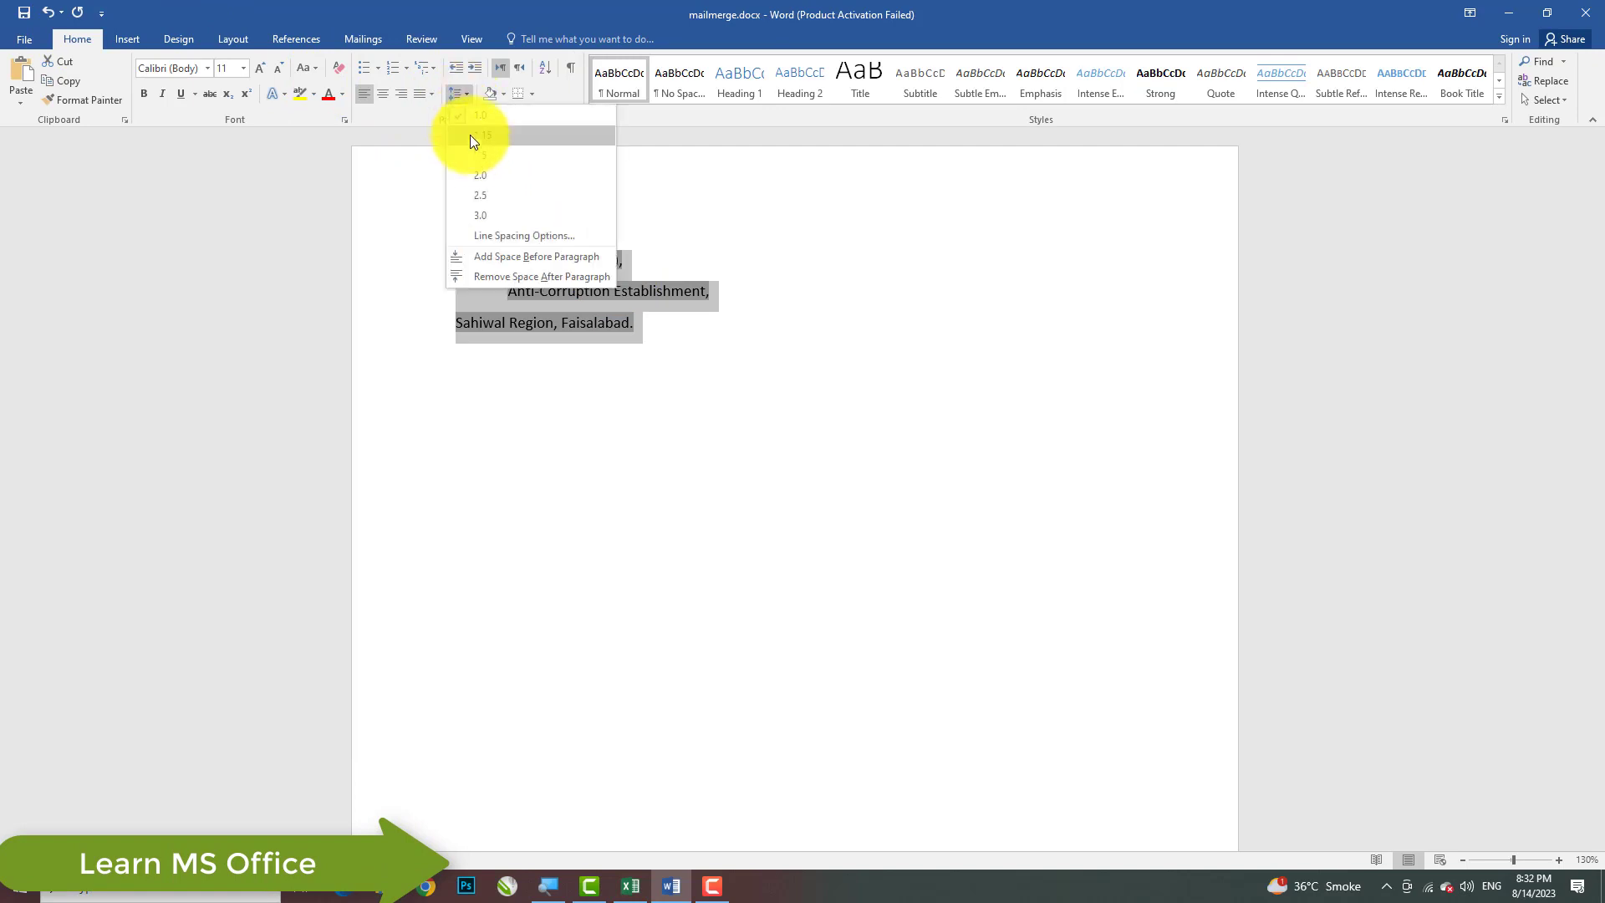
click(513, 273)
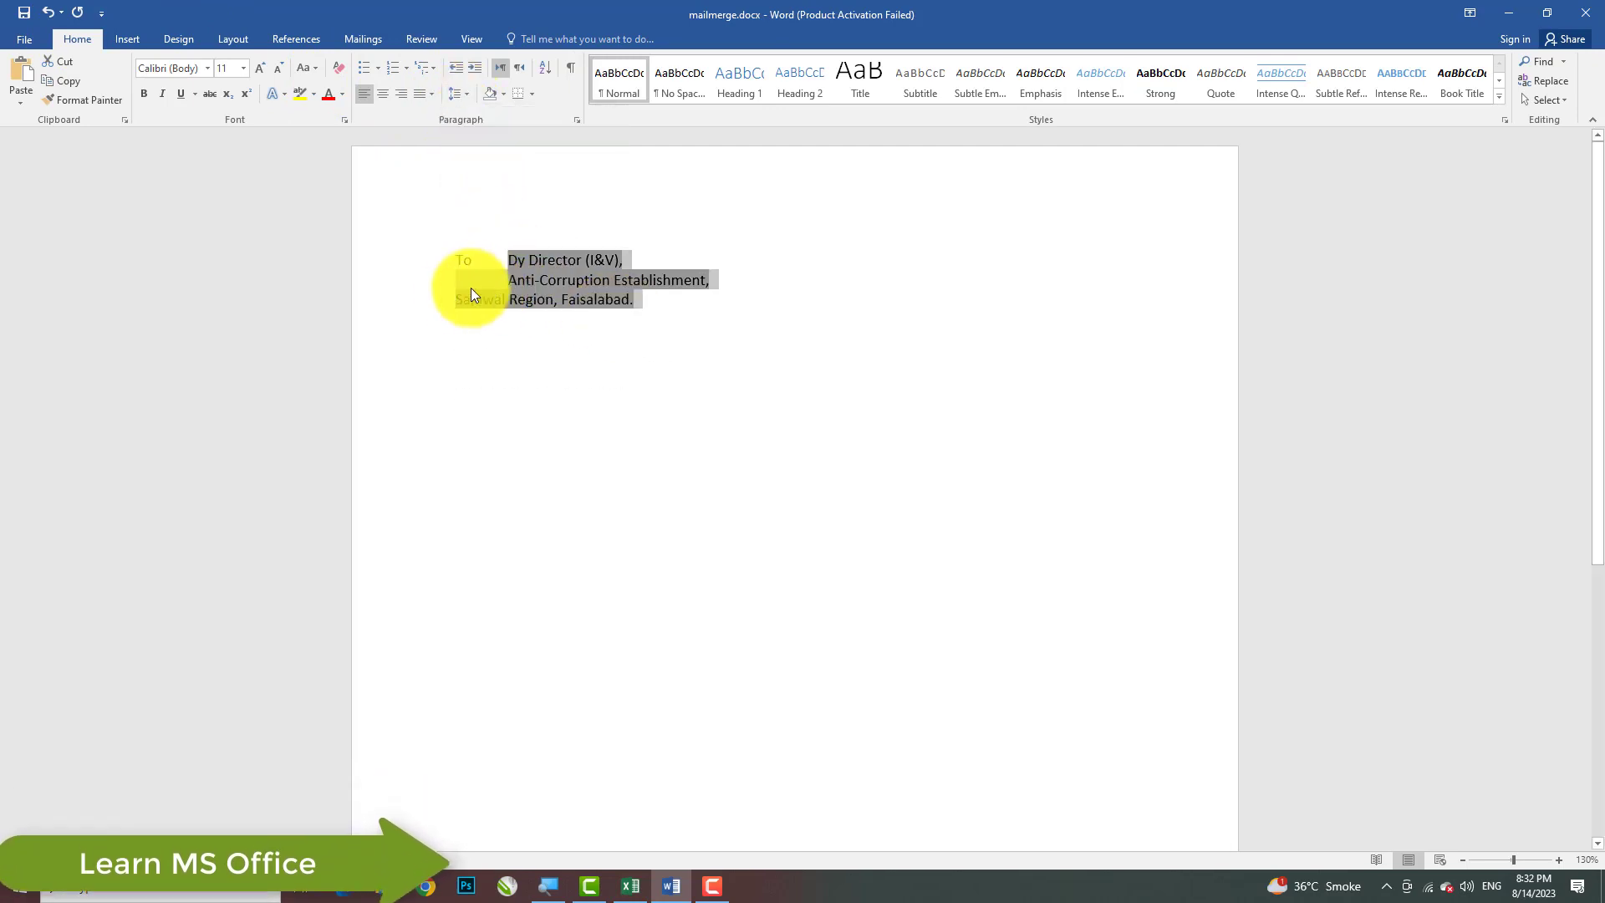
click(456, 305)
key(Tab)
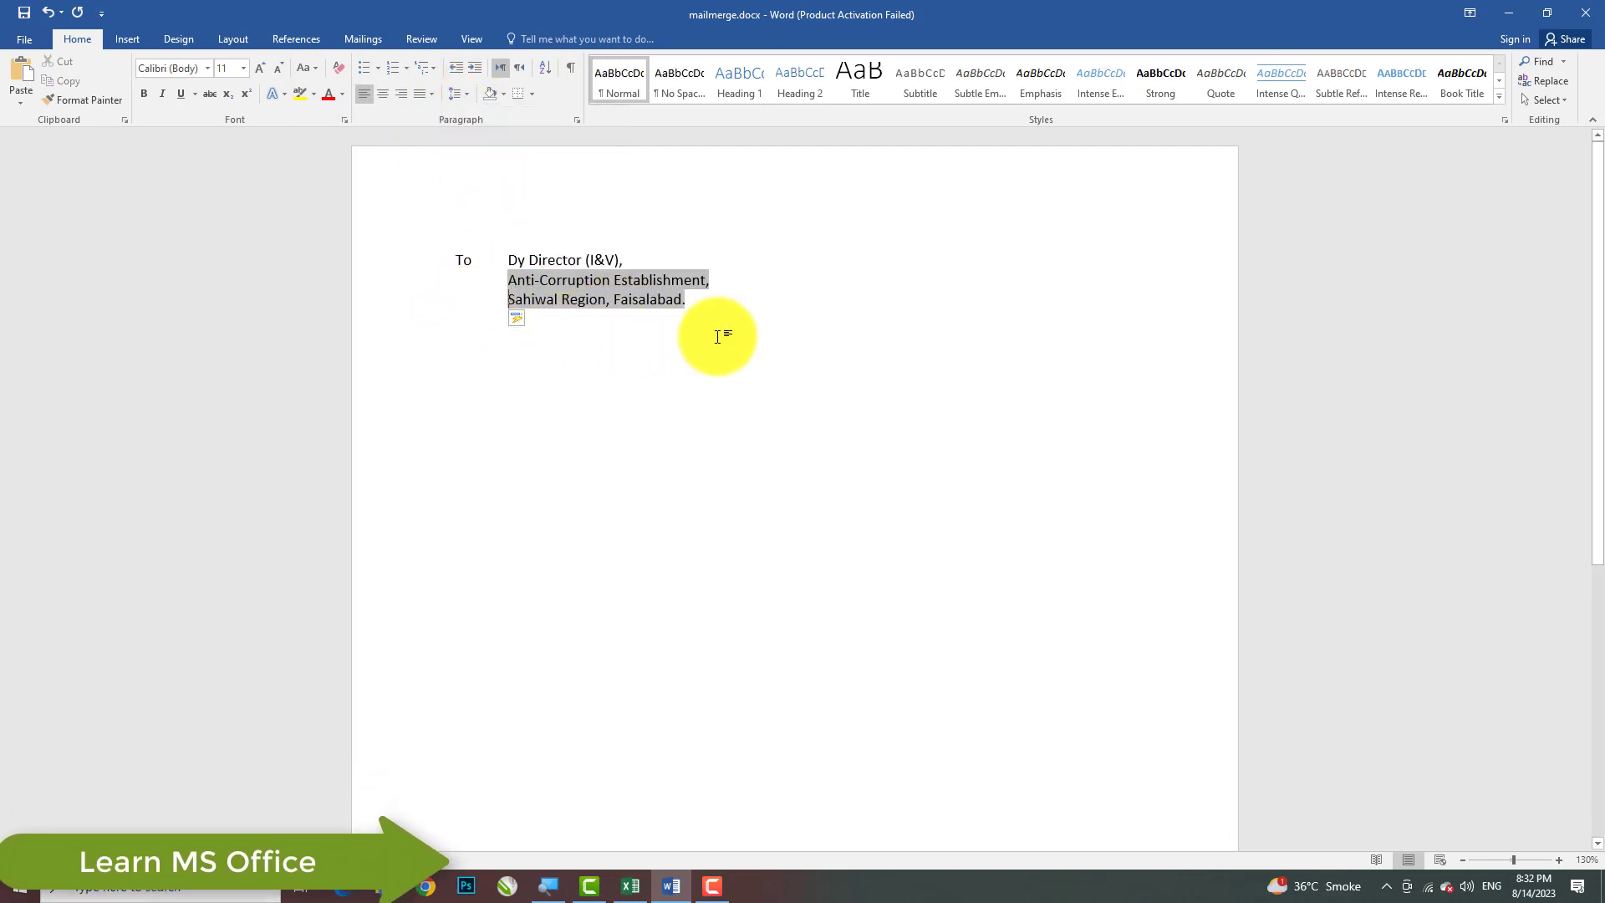
Set the font size of the whole letter to 15.
key(ctrl+a)
key(ctrl+bracketright)
key(ctrl+bracketright)
key(ctrl+bracketright)
key(ctrl+bracketright)
key(ctrl+bracketright)
key(ctrl+bracketright)
key(ctrl+bracketright)
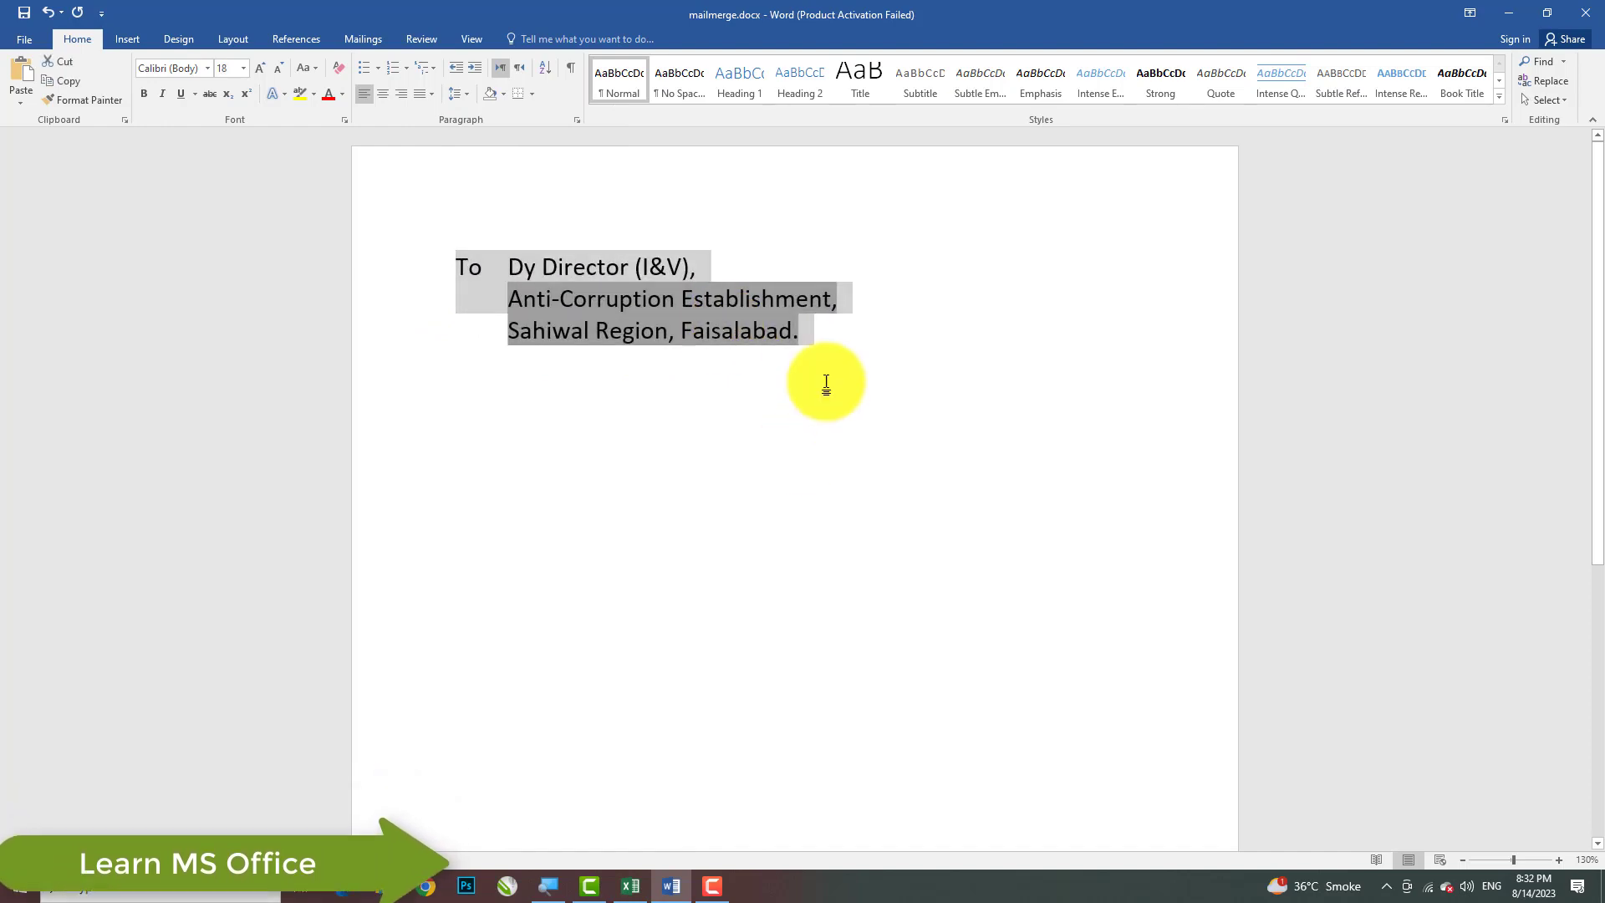
click(816, 359)
key(ctrl+a)
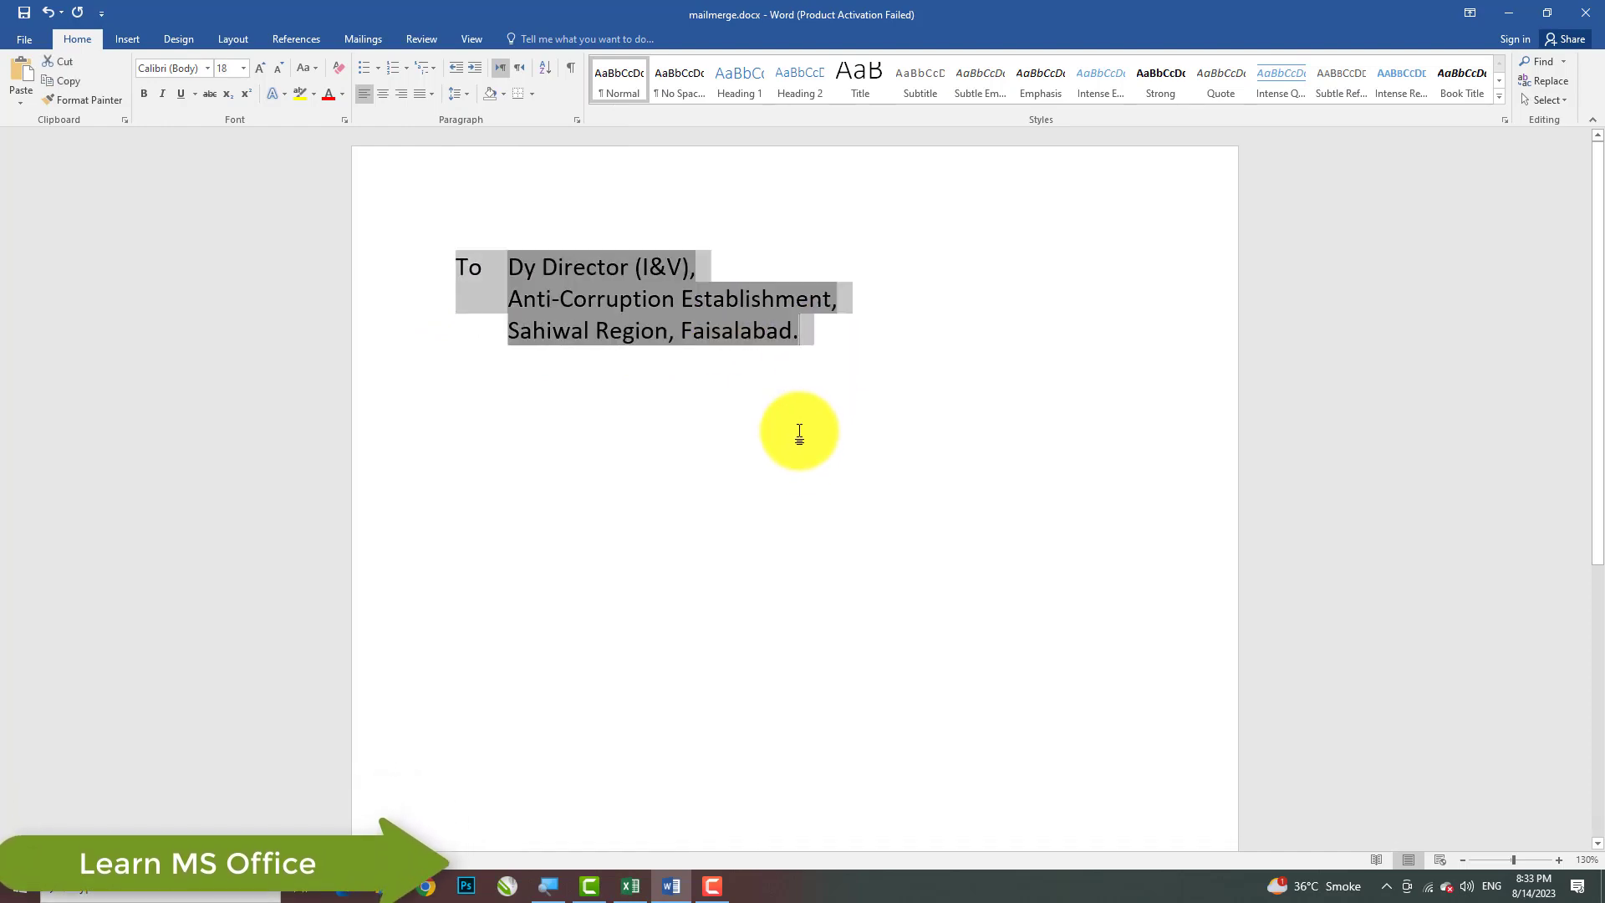
key(ctrl+bracketleft)
key(ctrl+bracketleft)
key(ctrl+bracketleft)
click(790, 370)
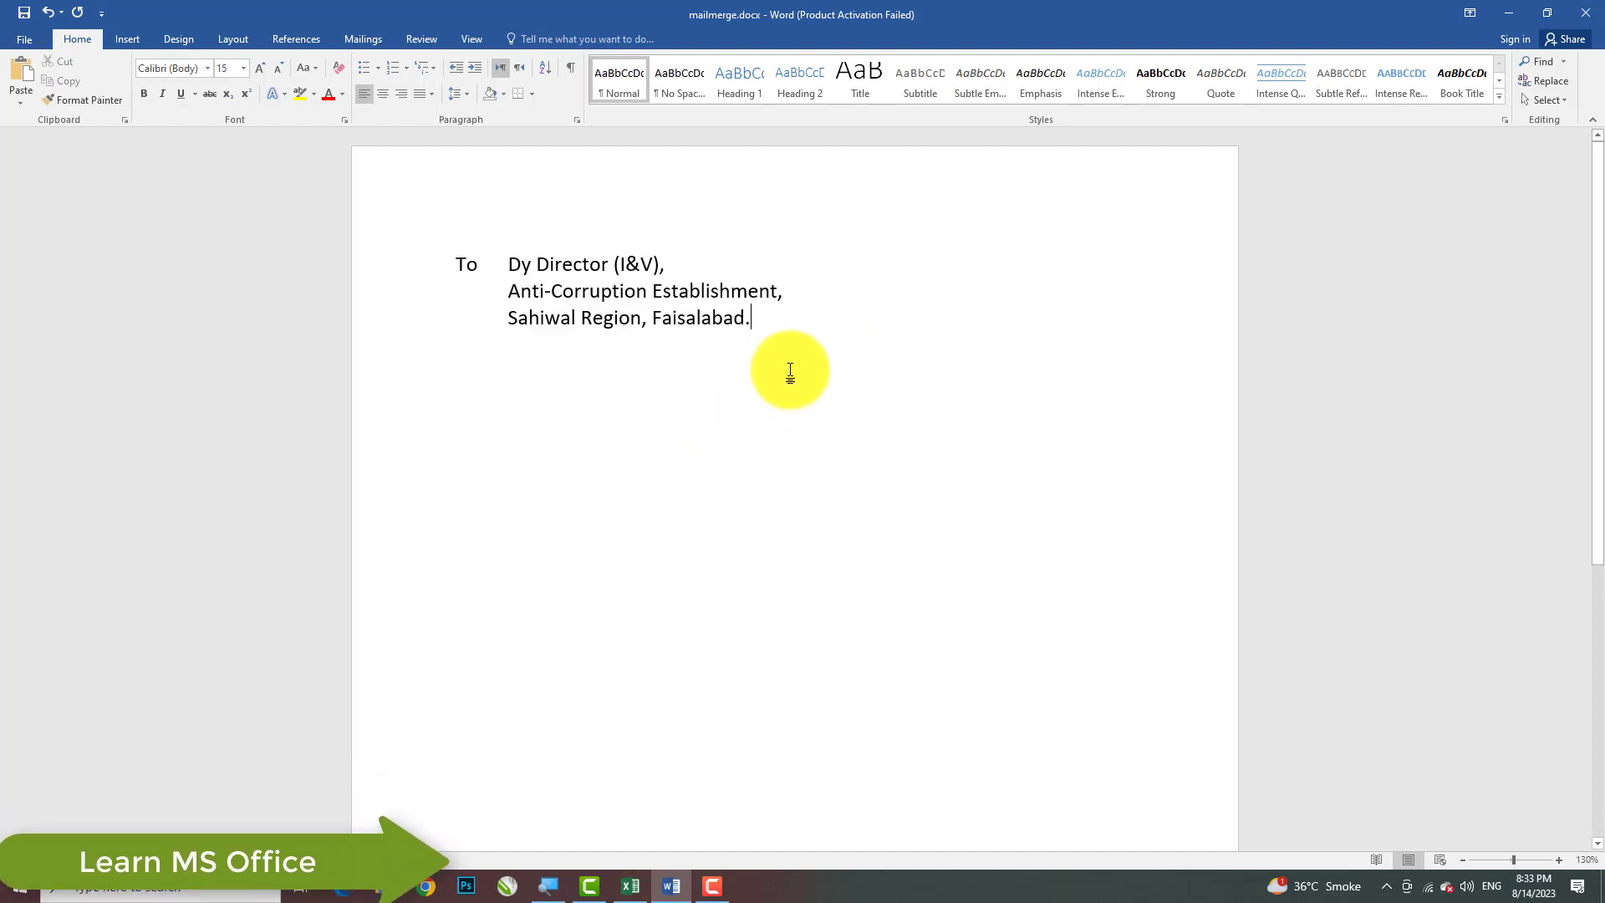
Add a "Candidate Name:" line at the margin below the address and insert the NameFather merge field after it.
key(Return)
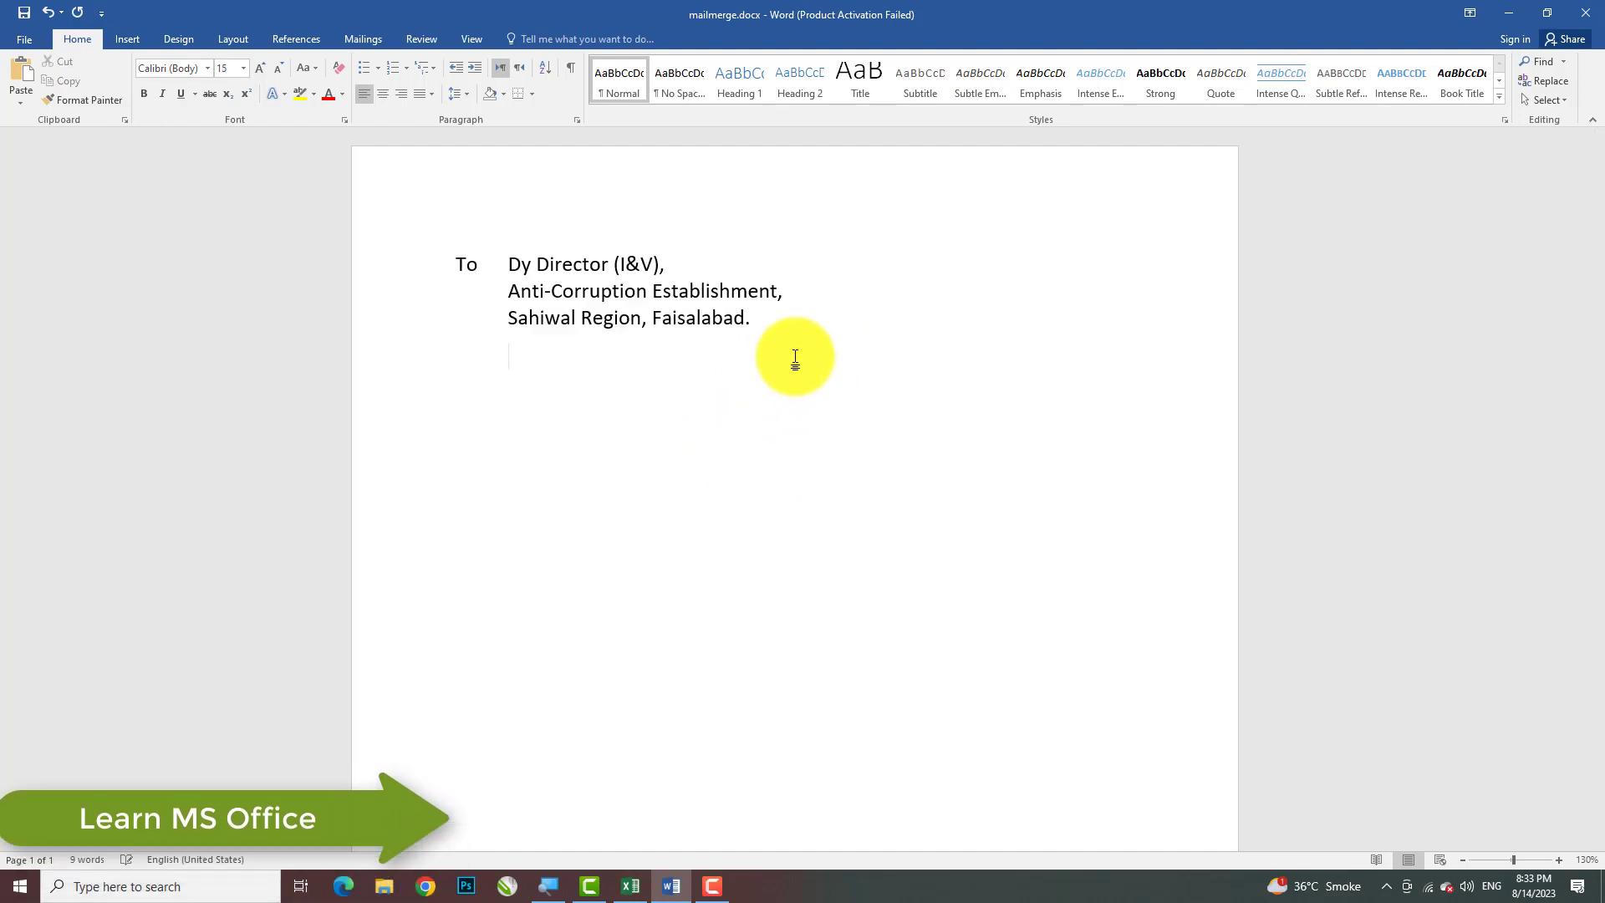
key(BackSpace)
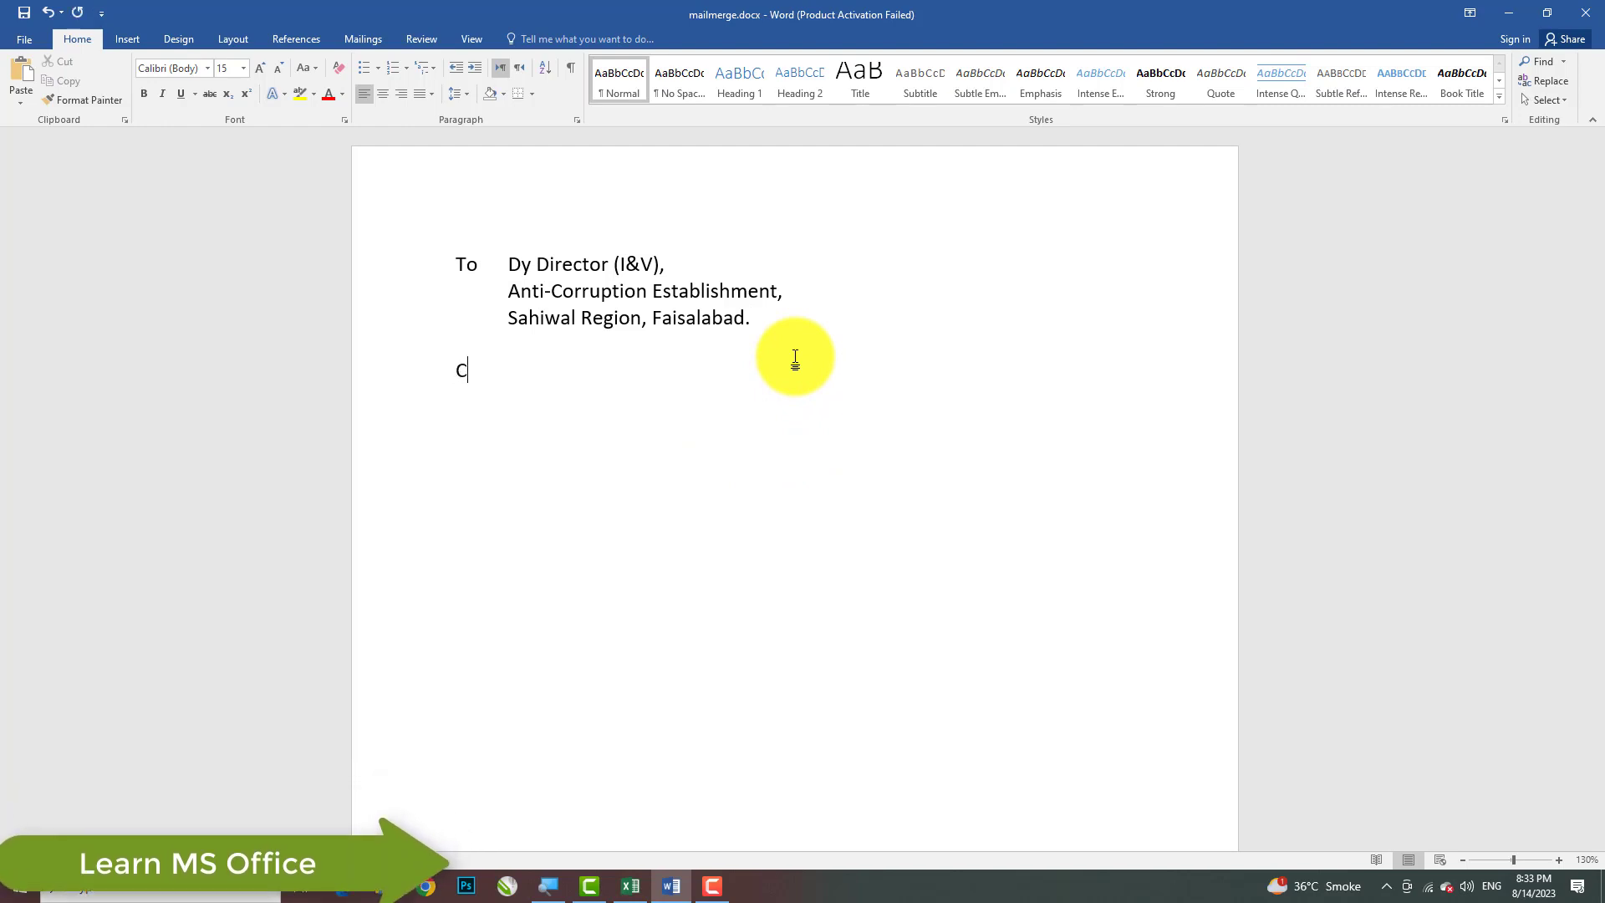
text(Candidate Name:)
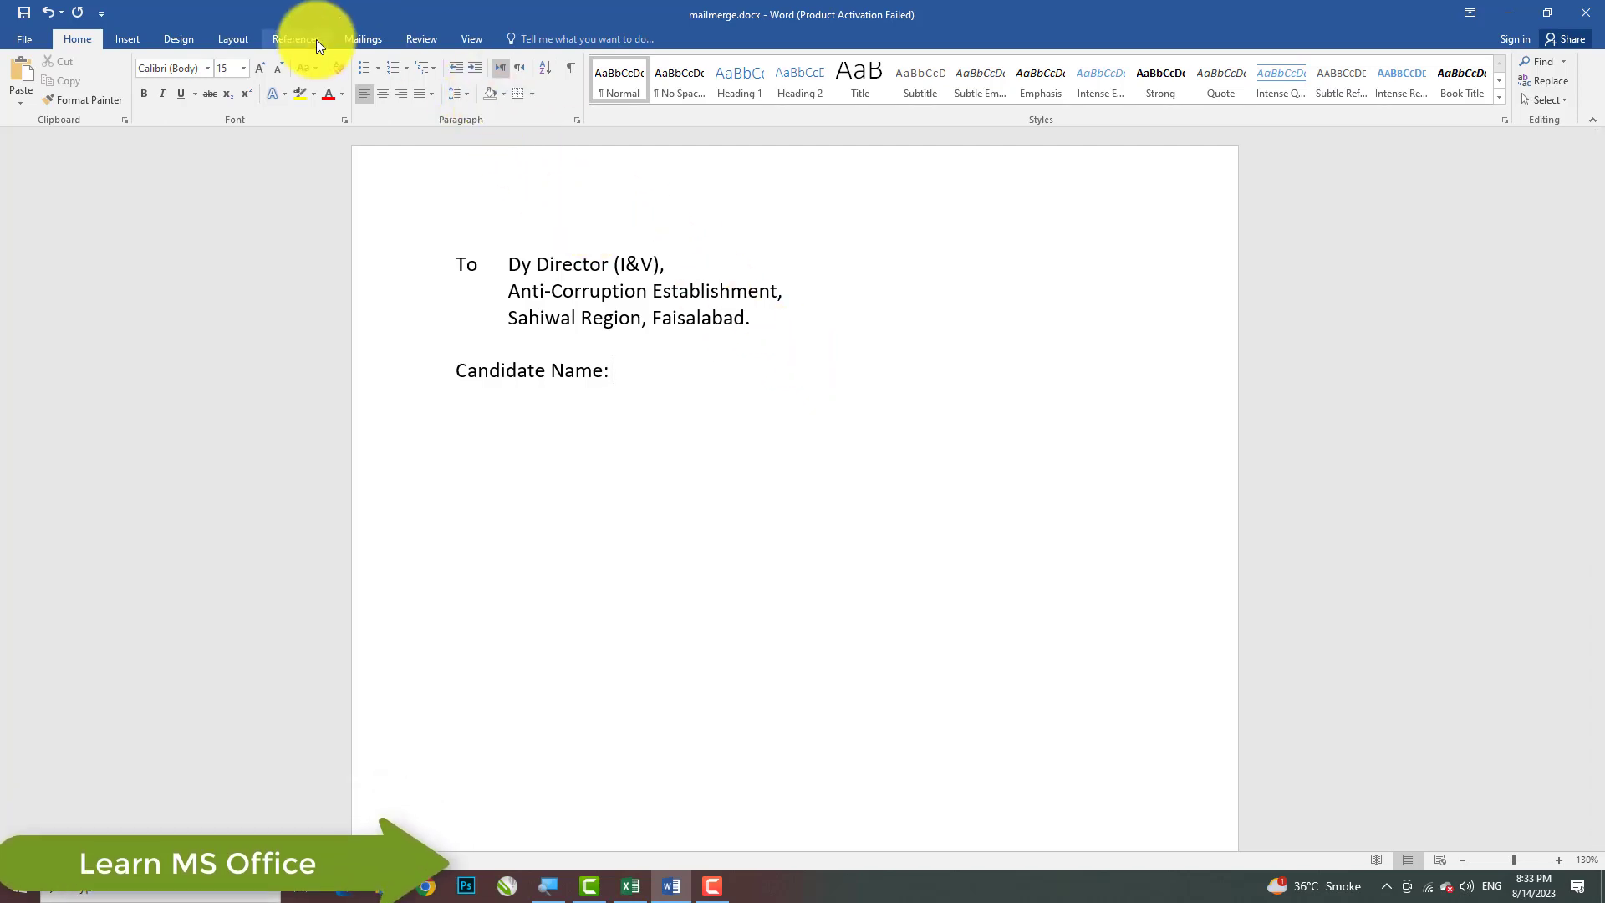
click(365, 37)
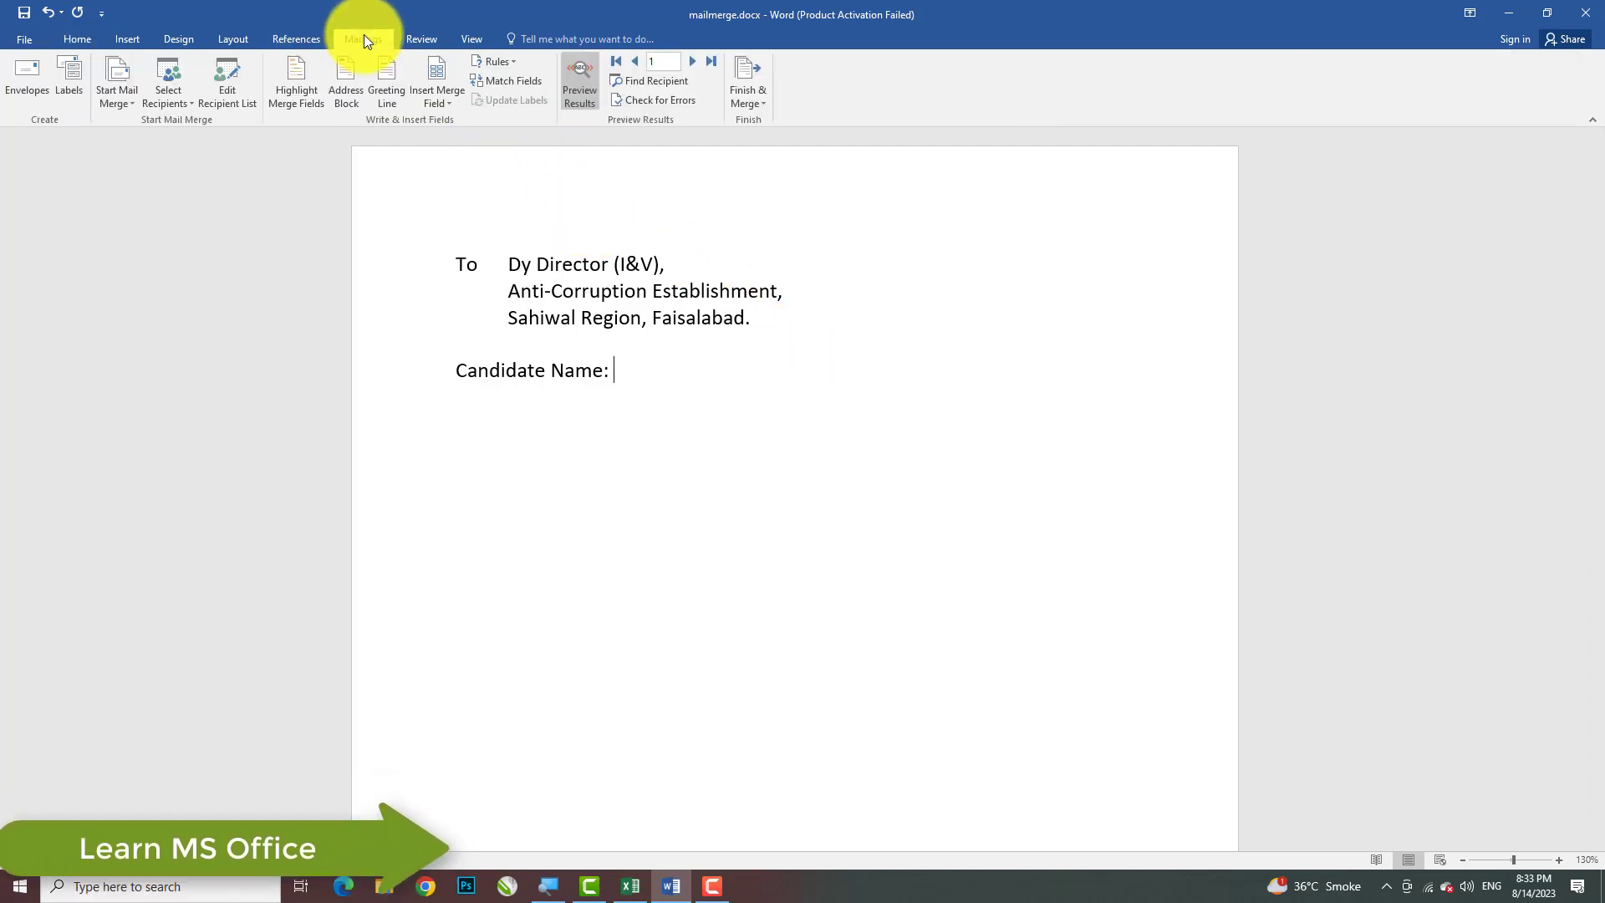
click(453, 104)
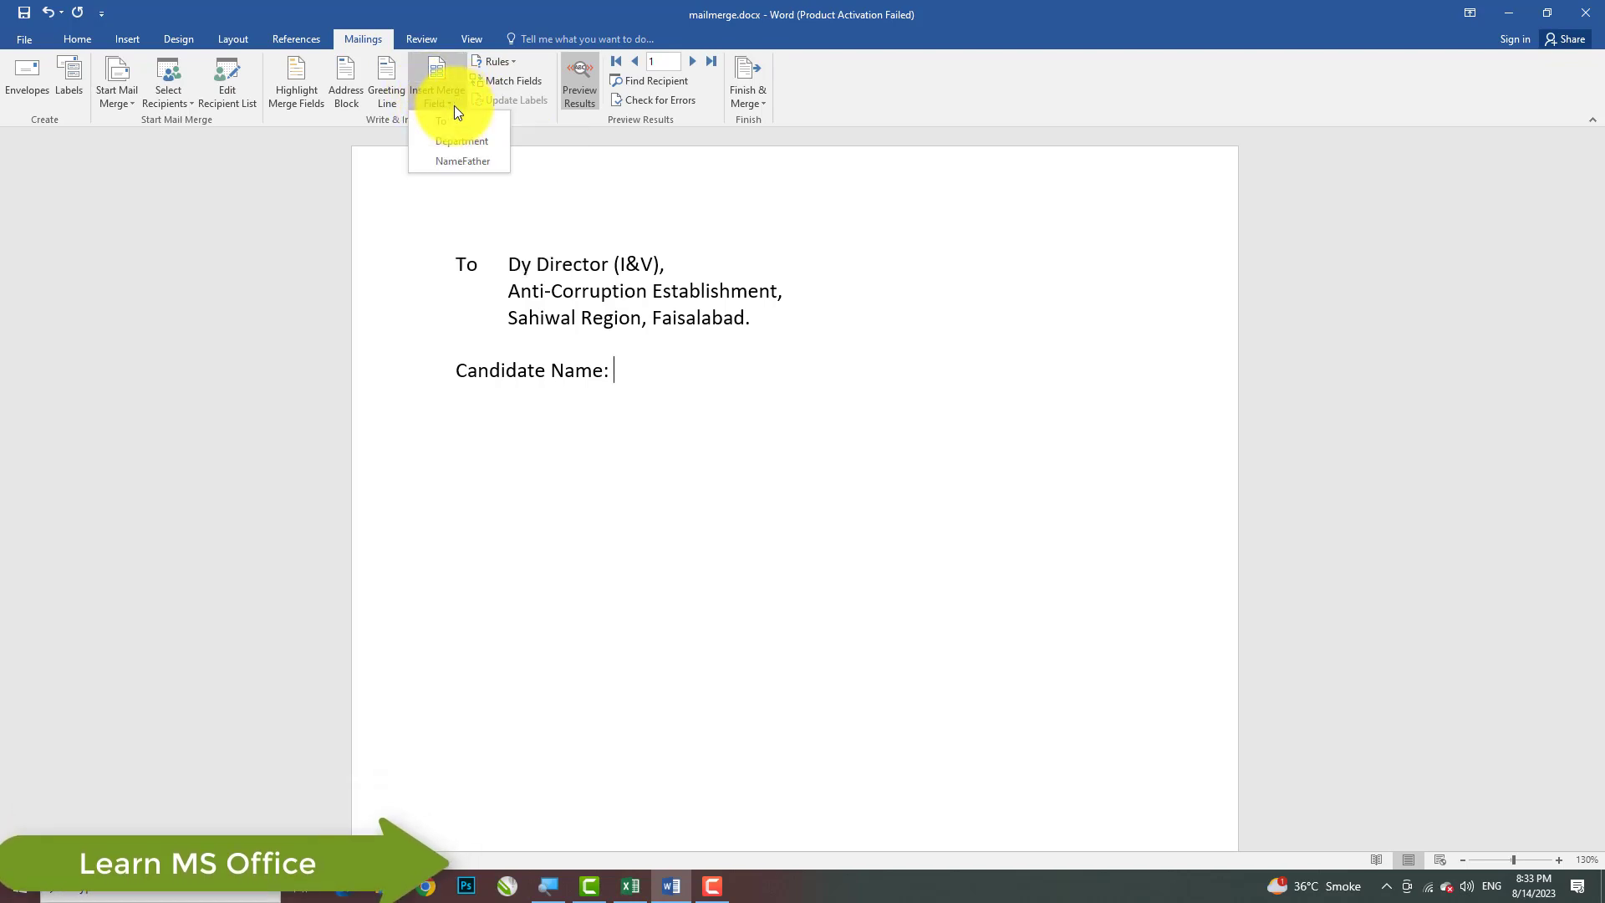
click(478, 166)
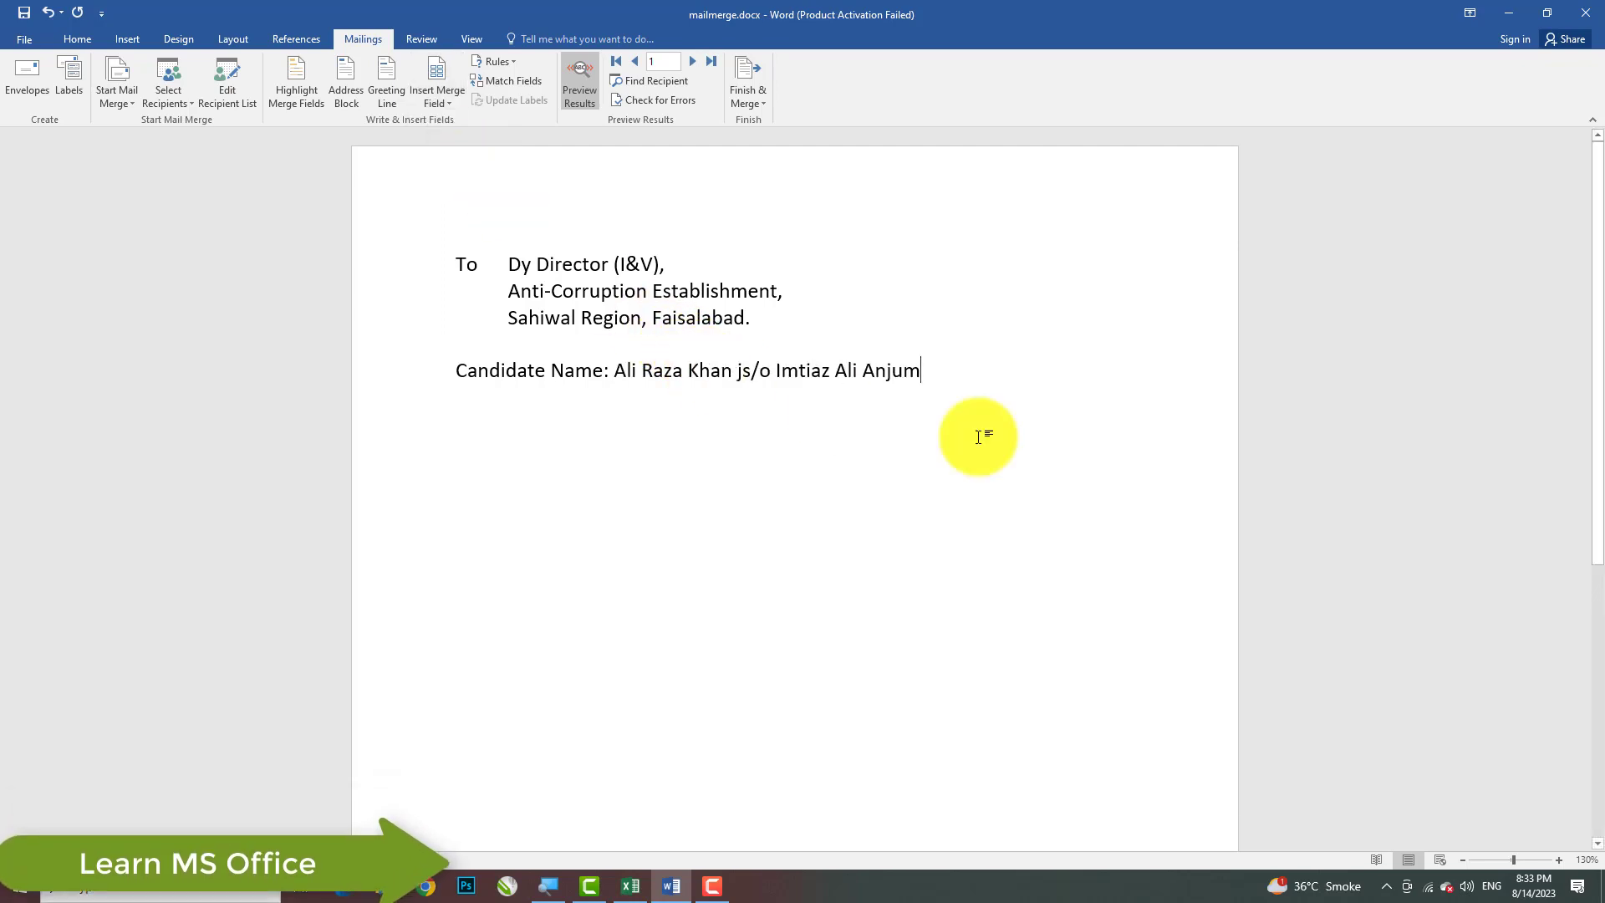
Make the merged candidate name and father's name bold and underlined.
drag(949, 382, 616, 373)
key(ctrl+b)
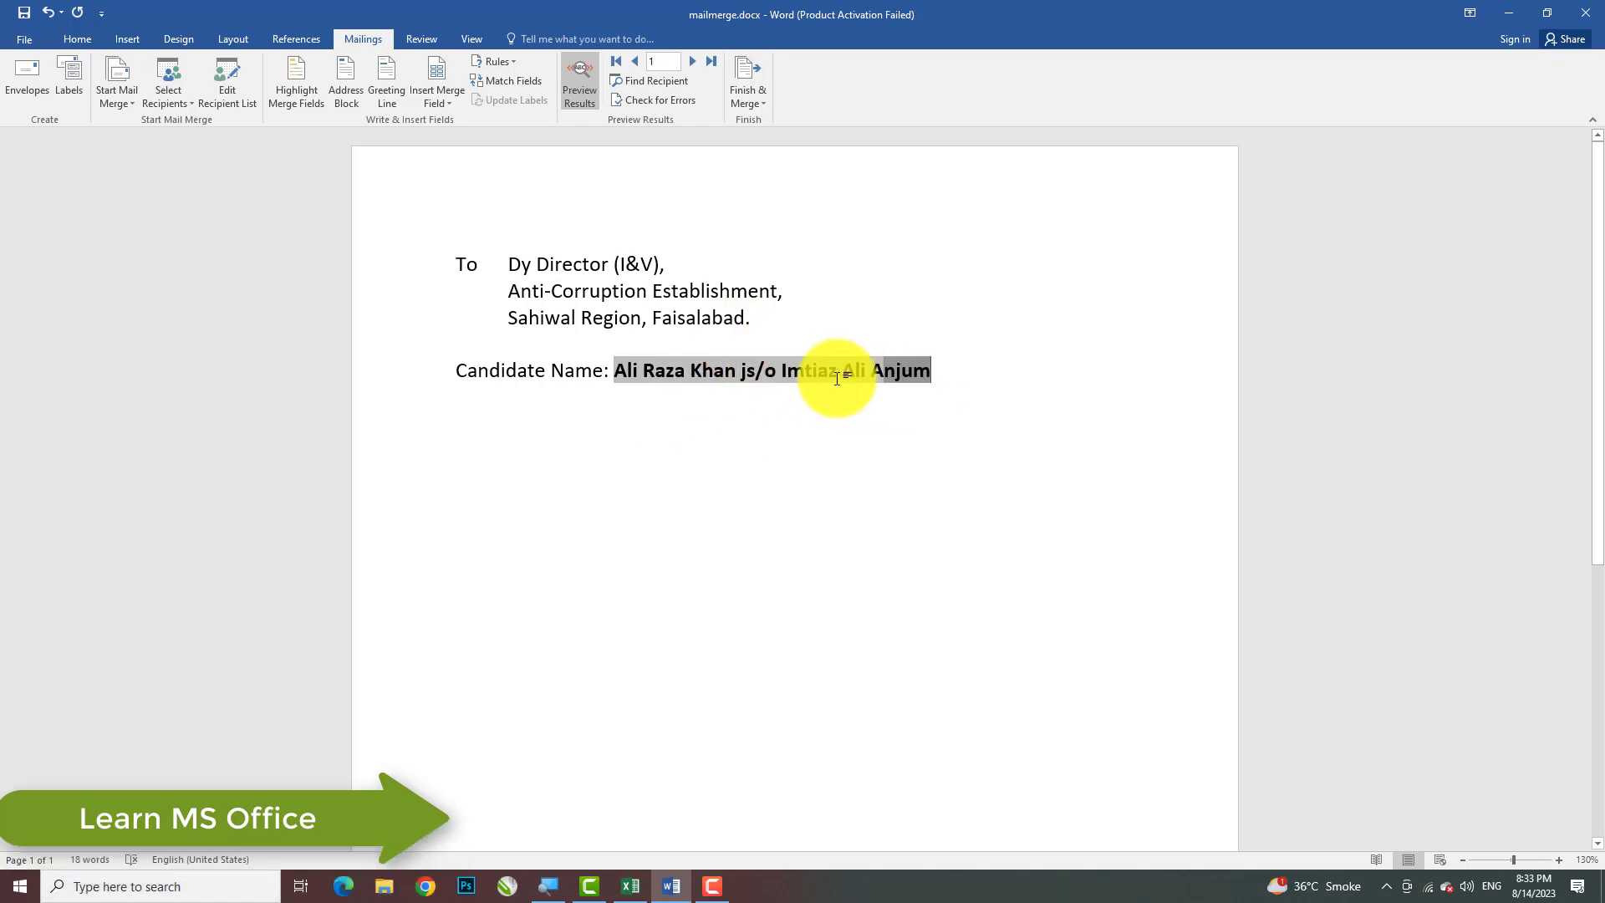
drag(819, 365, 818, 366)
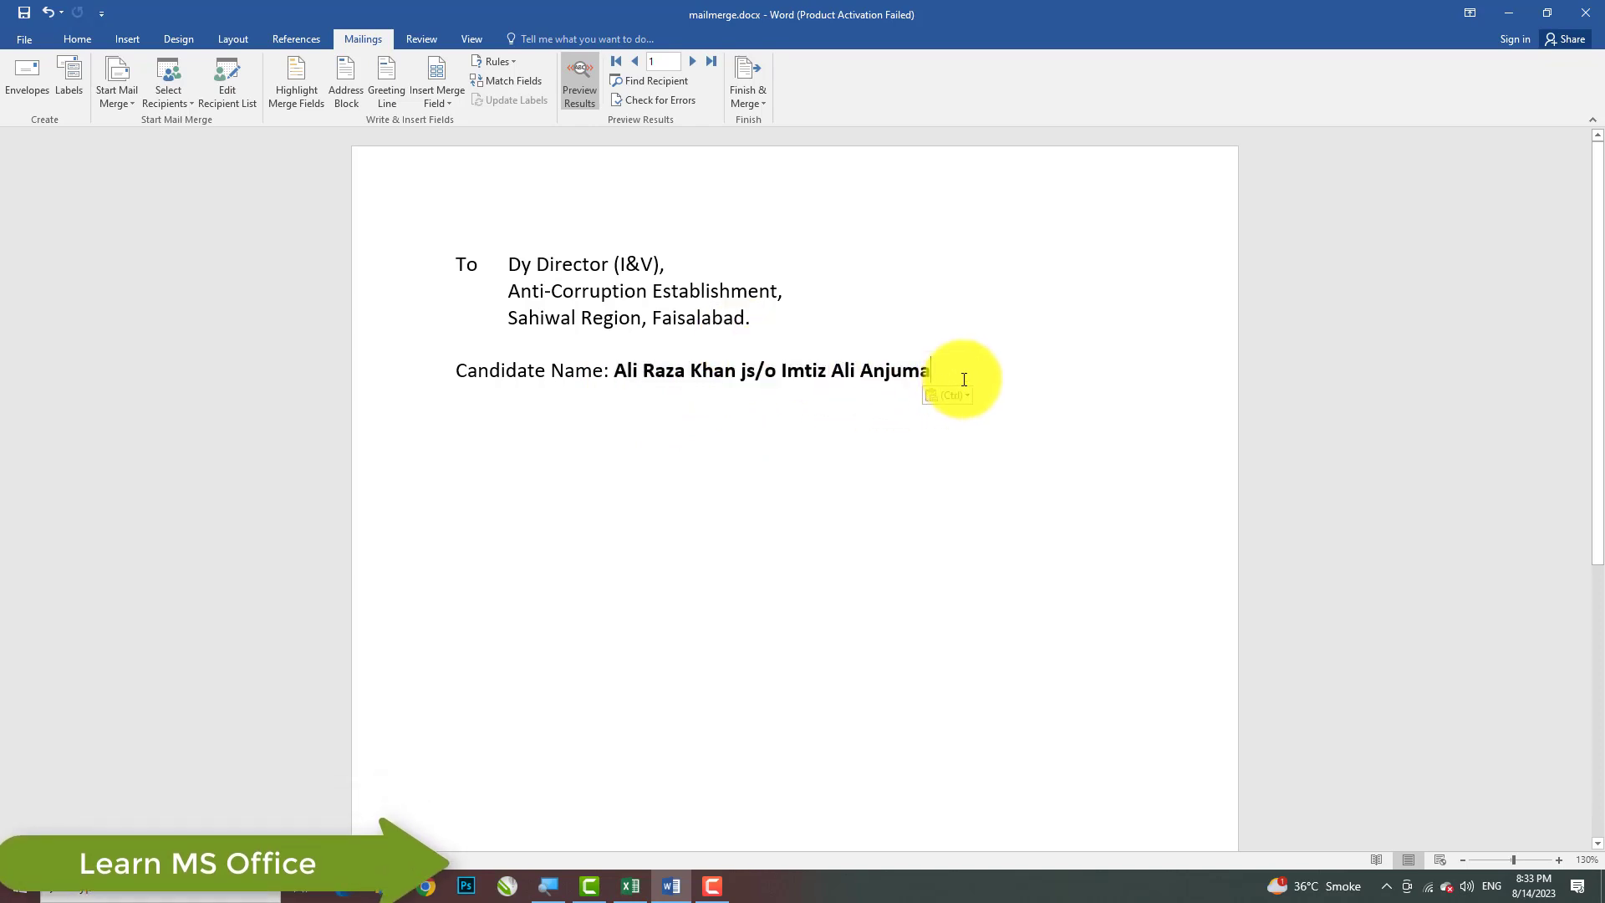
key(ctrl+z)
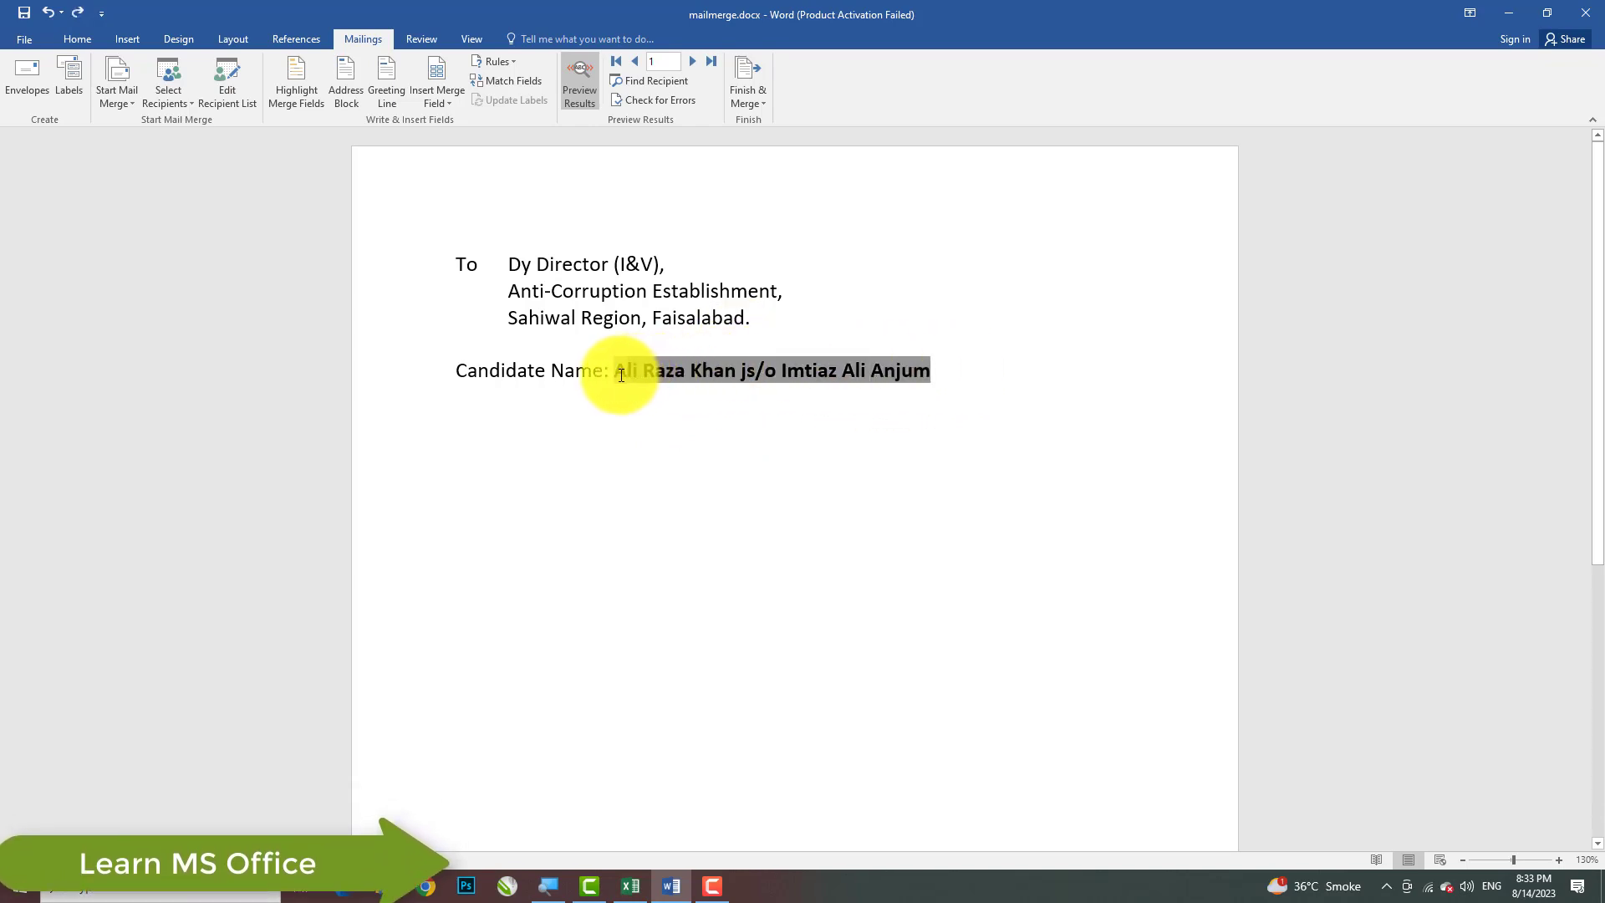
key(ctrl+u)
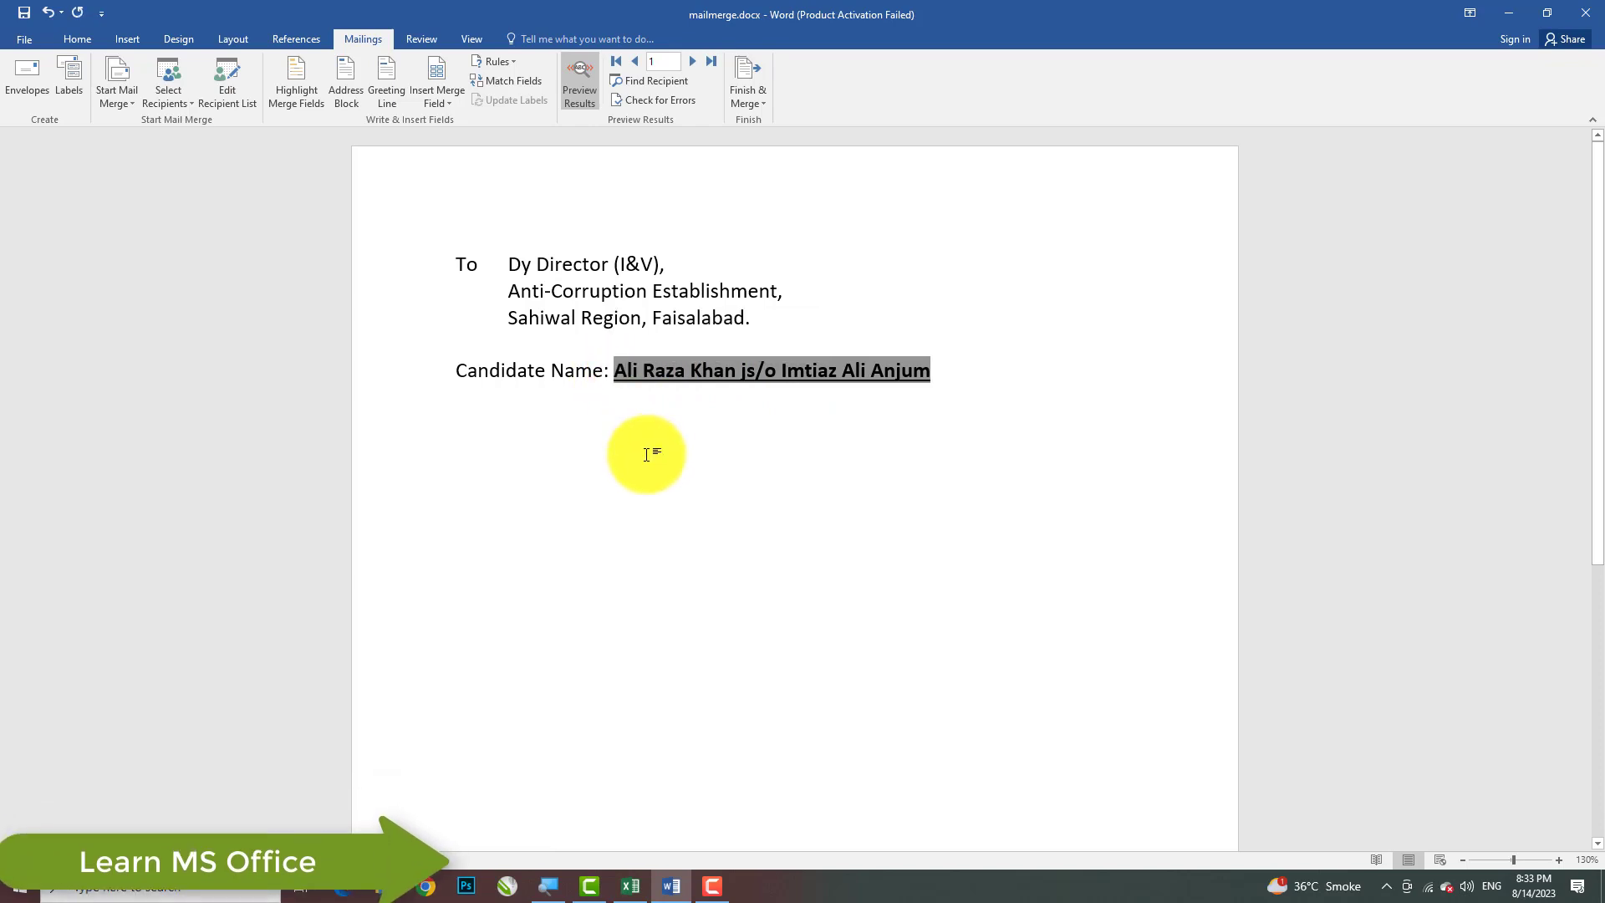
Generate sample body text below the candidate line with =rand(5,2), in plain formatting and separated by one blank line.
click(1051, 391)
key(Return)
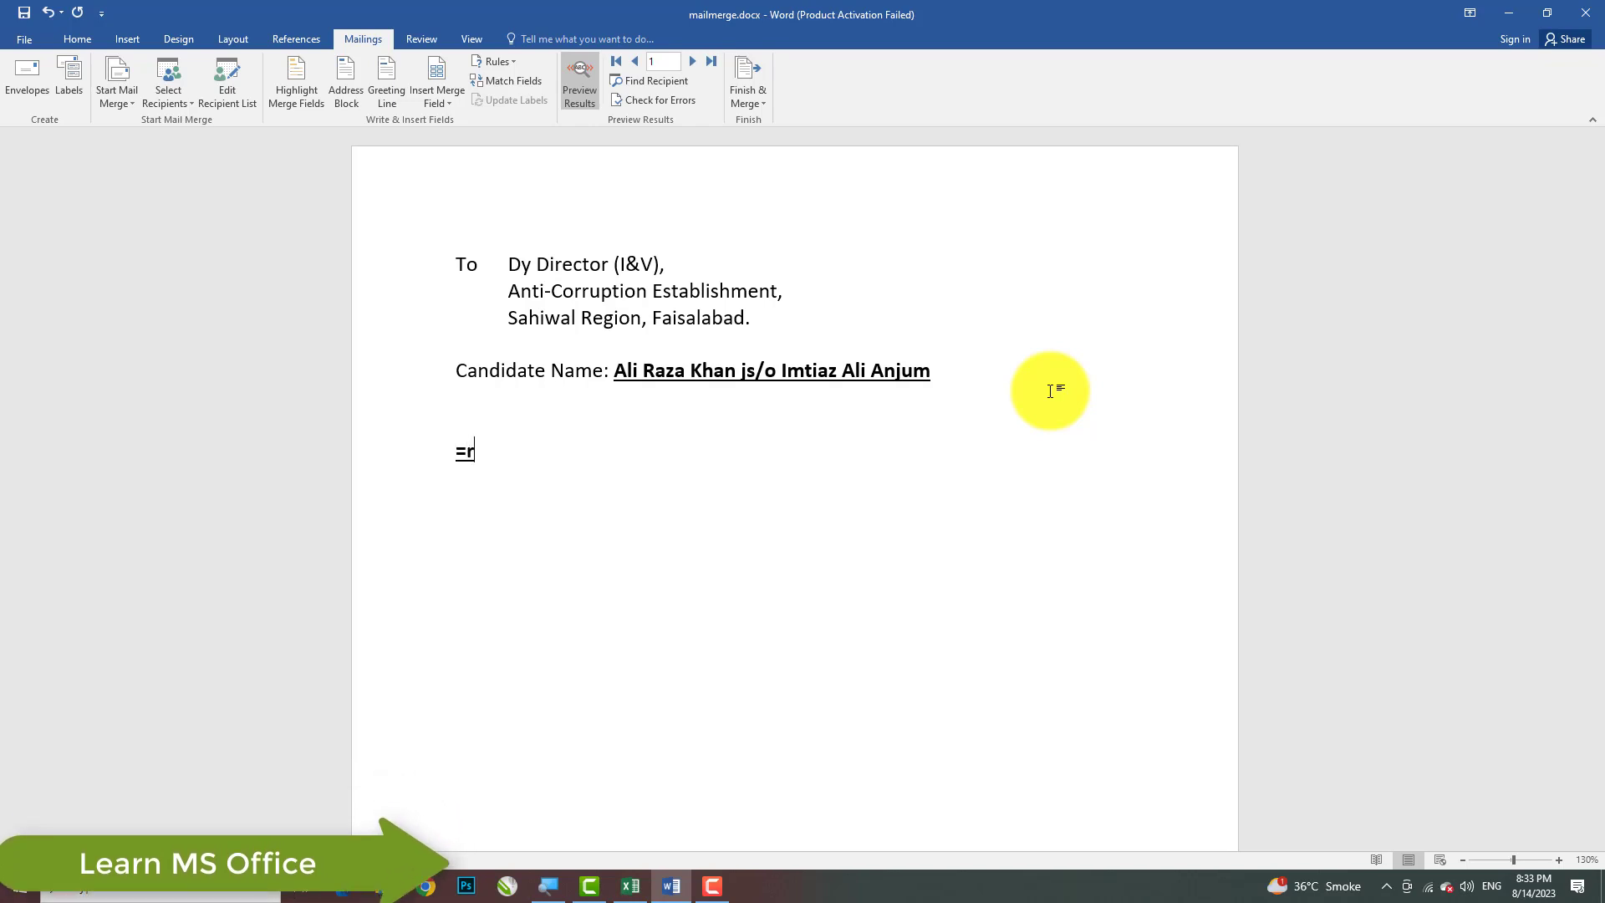
key(BackSpace)
key(BackSpace)
key(BackSpace)
key(BackSpace)
key(BackSpace)
key(BackSpace)
text(=)
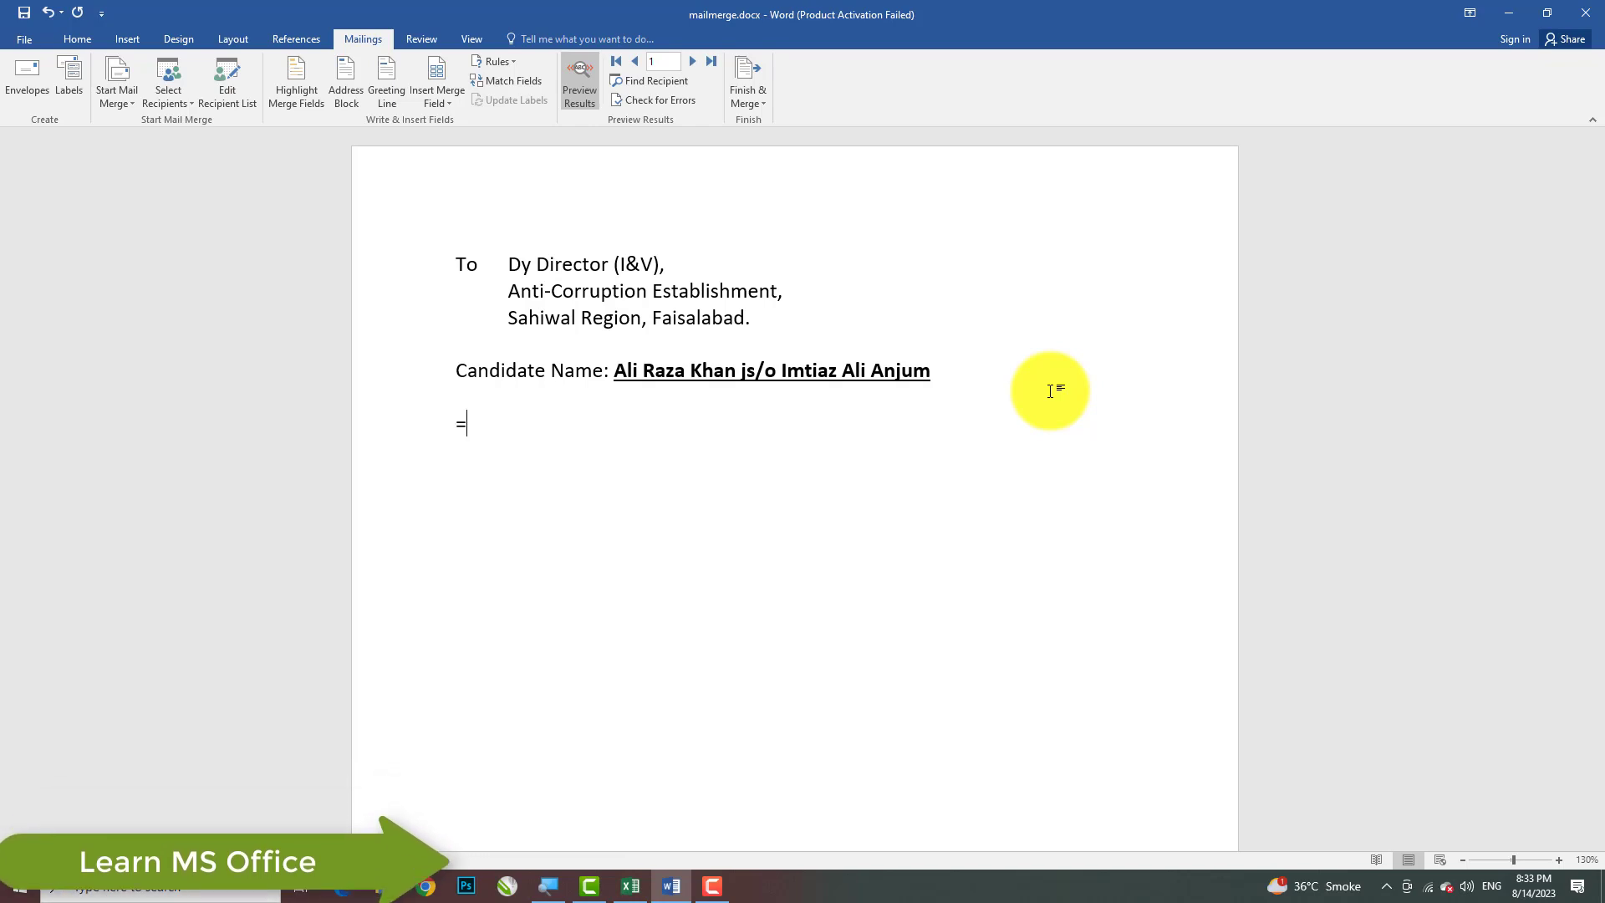
text(rand(5,)
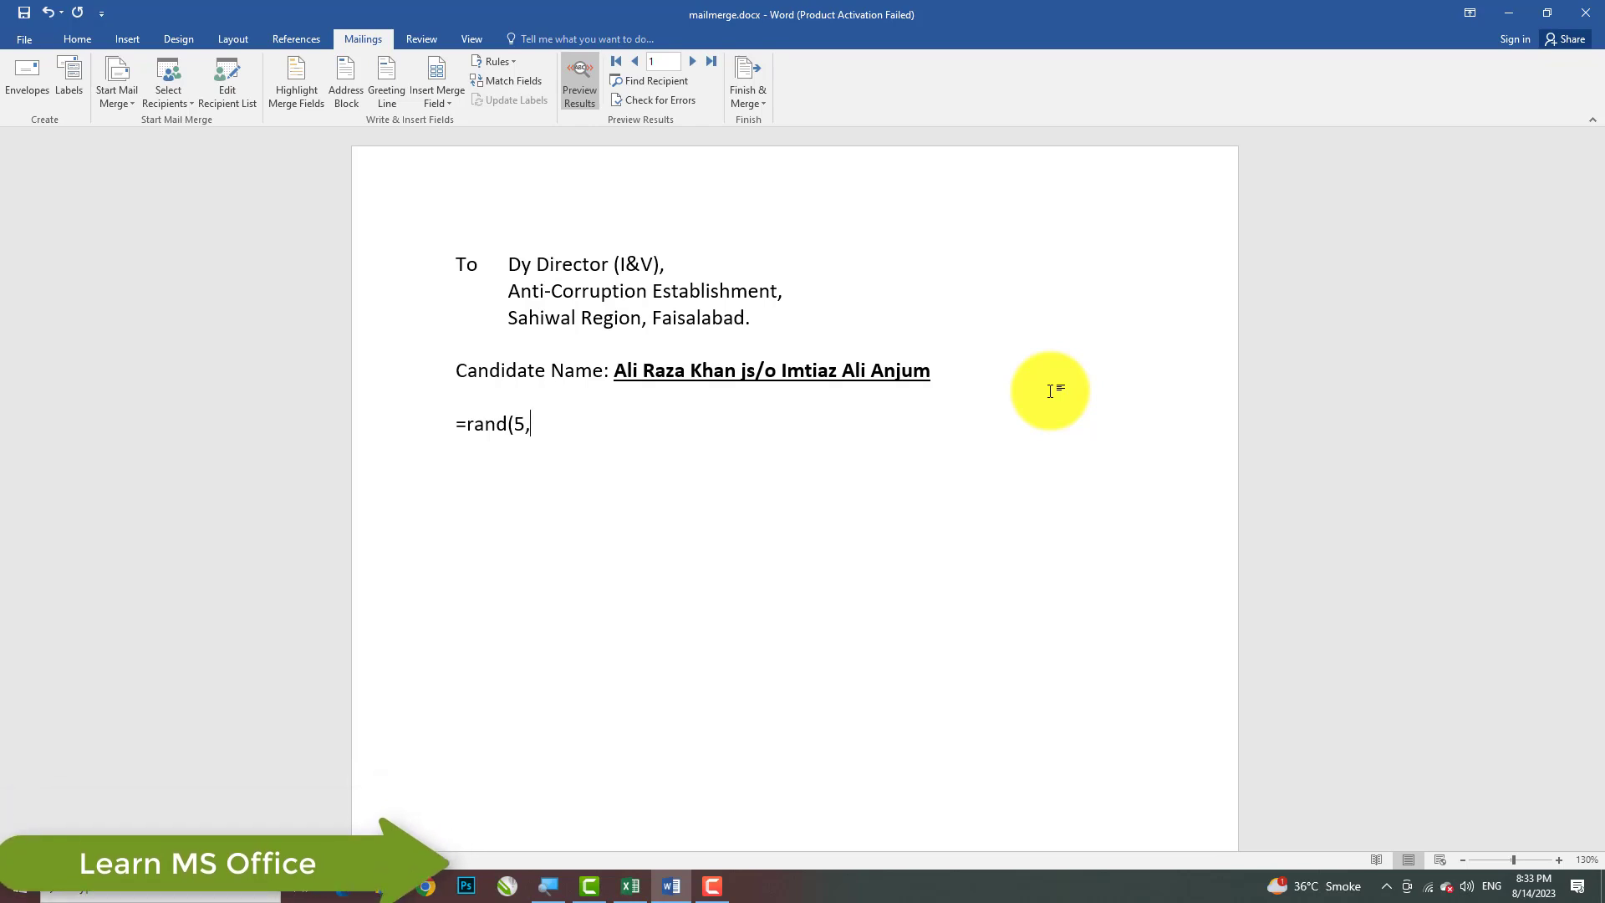
text(2))
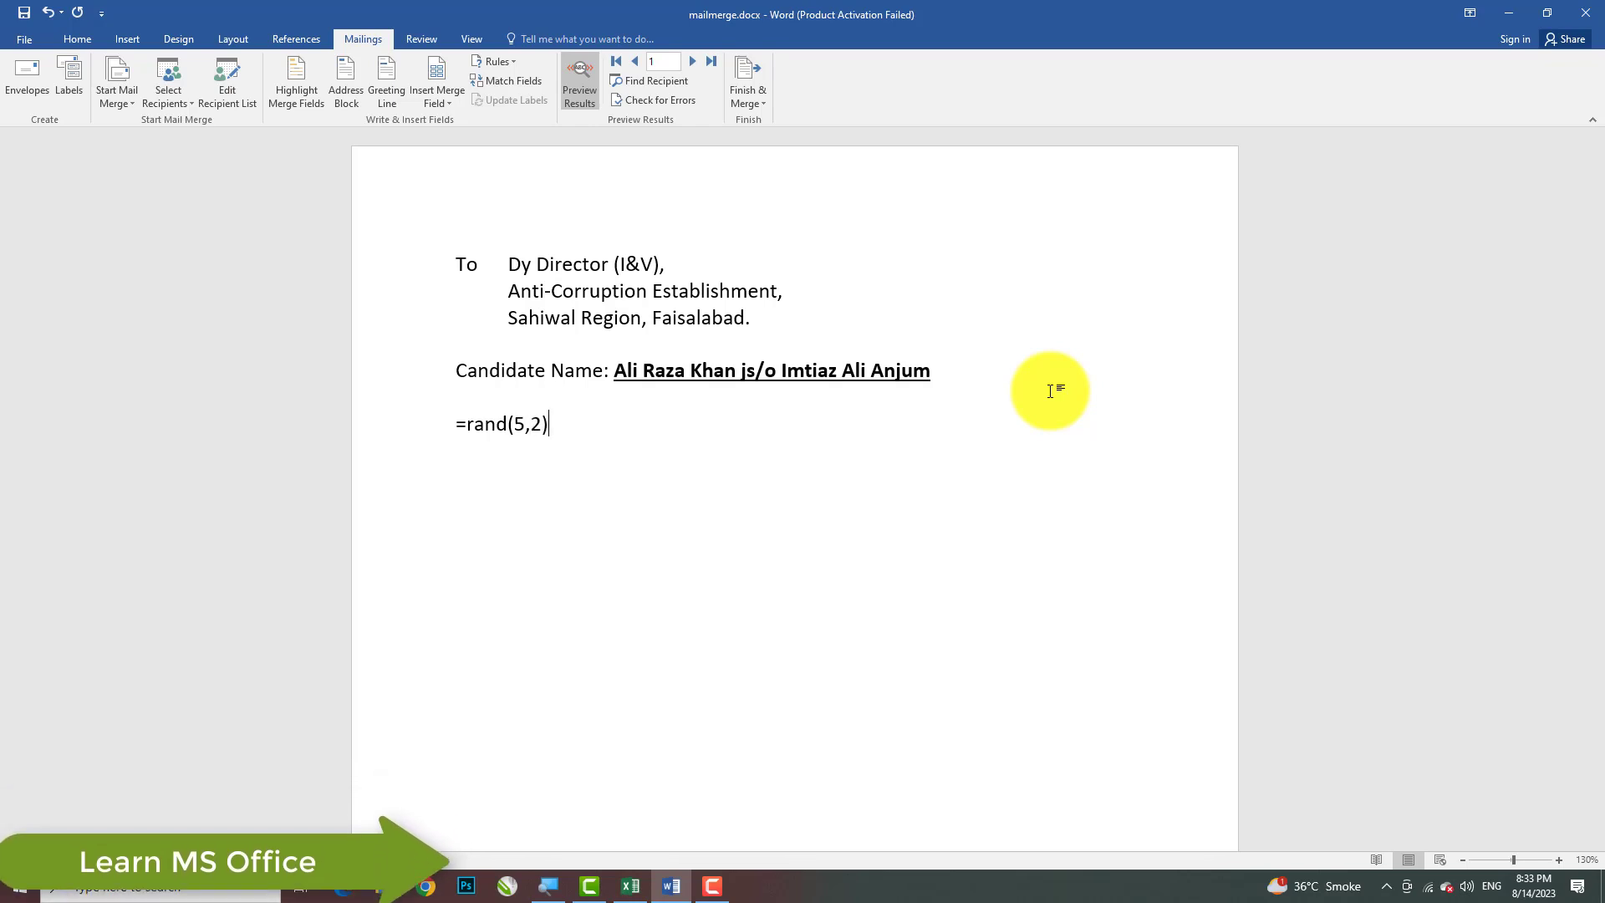
key(Return)
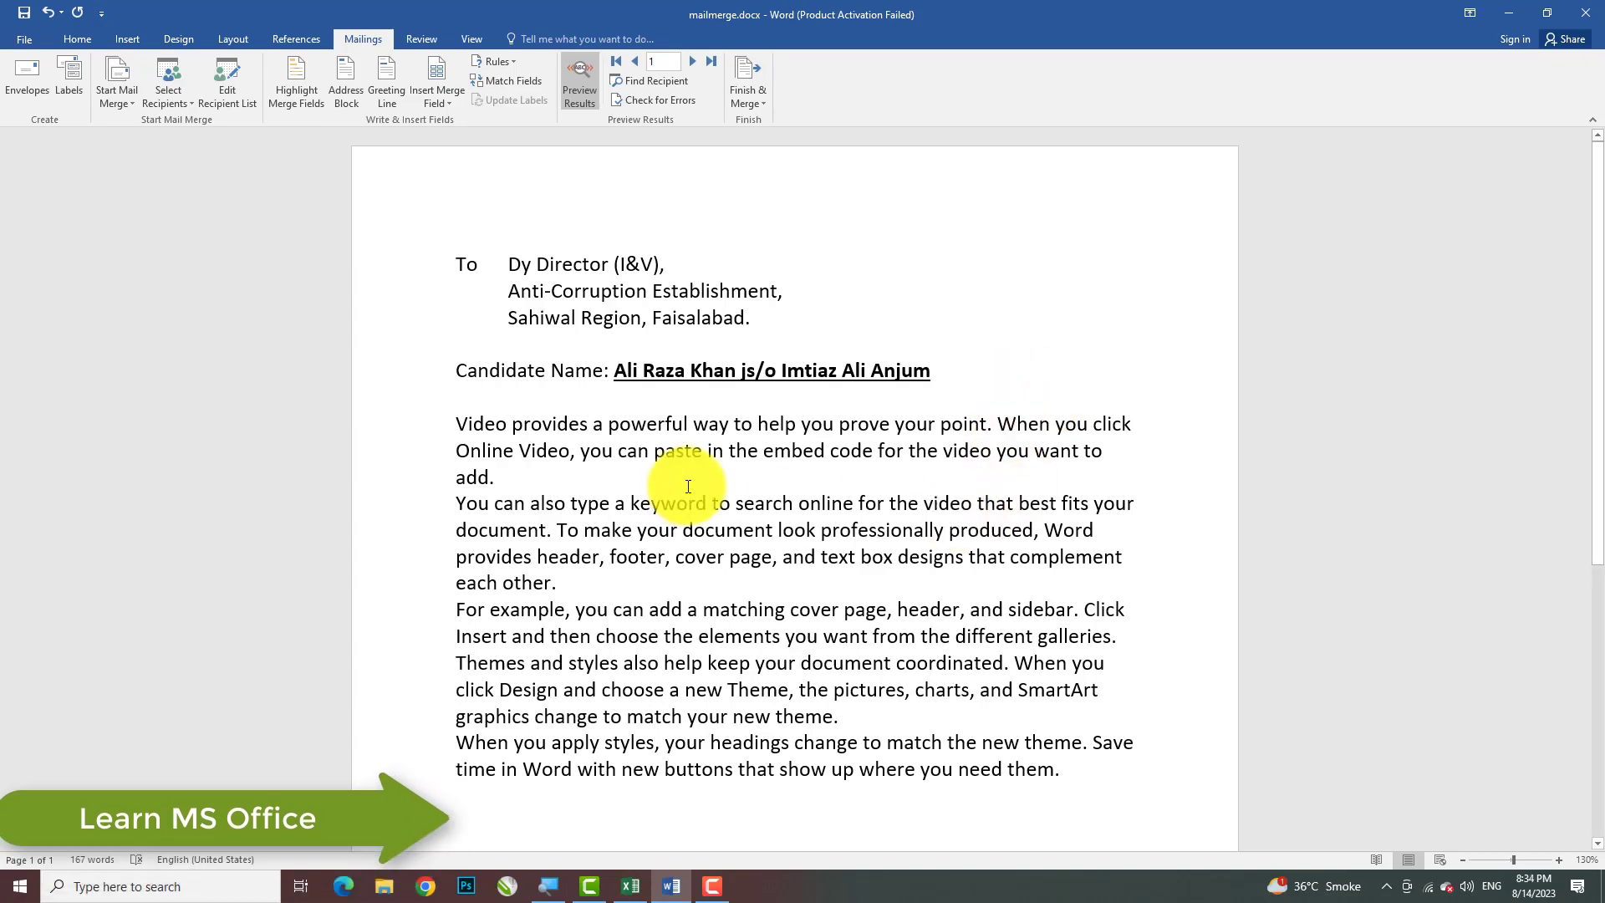
Add the closing line "Manager of Organization" below the body text, leaving a blank line in between.
click(736, 503)
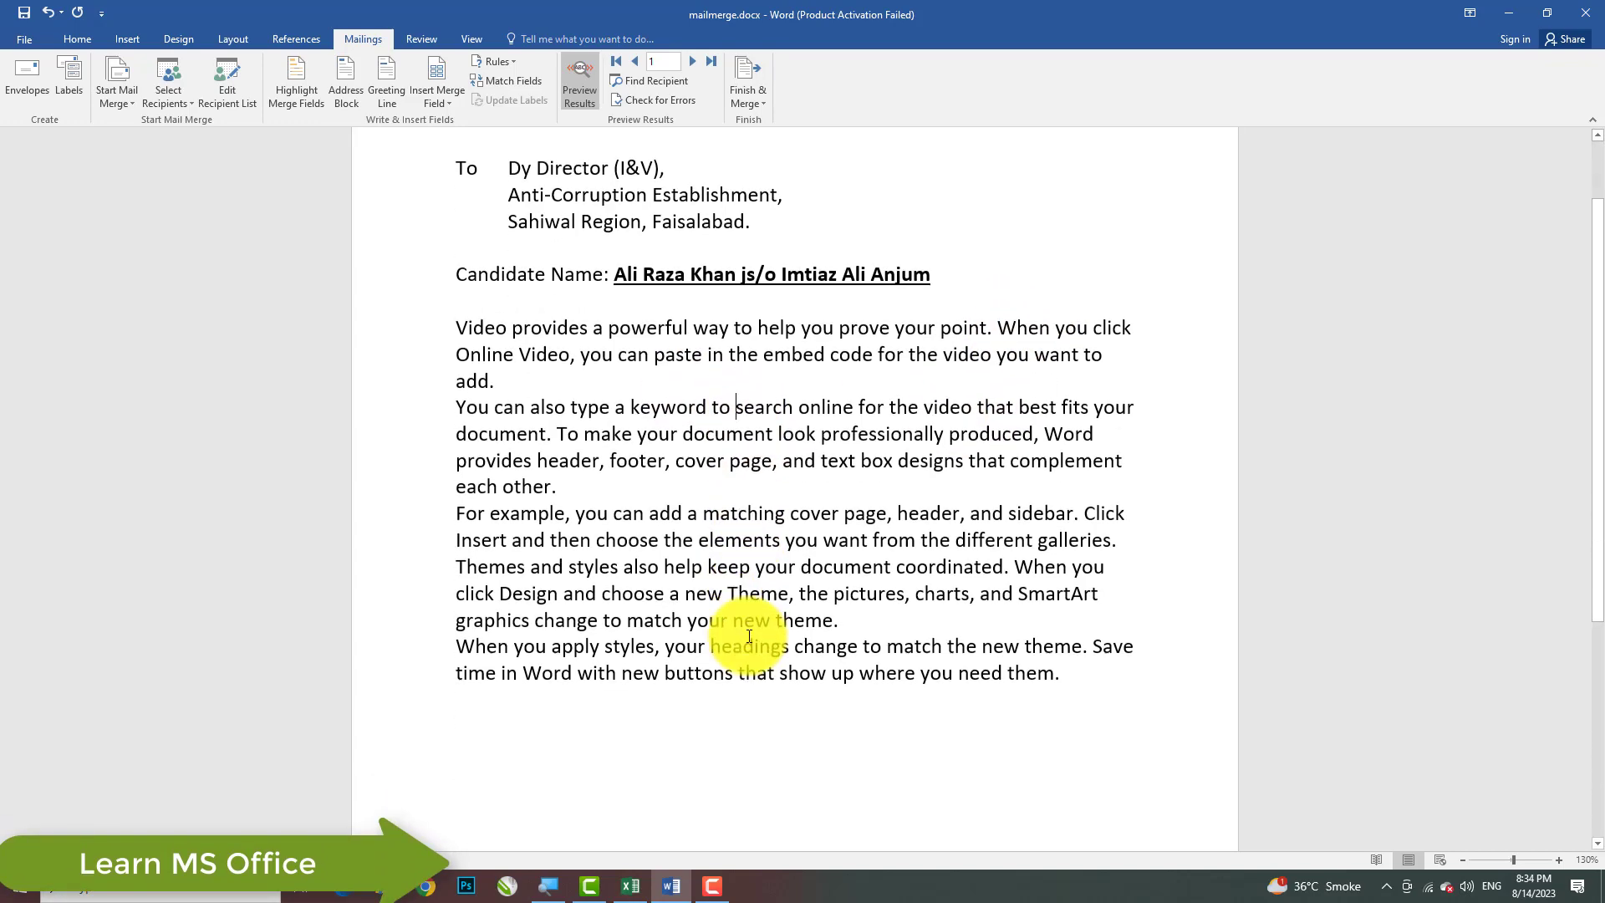
scroll(949, 729, down, 3)
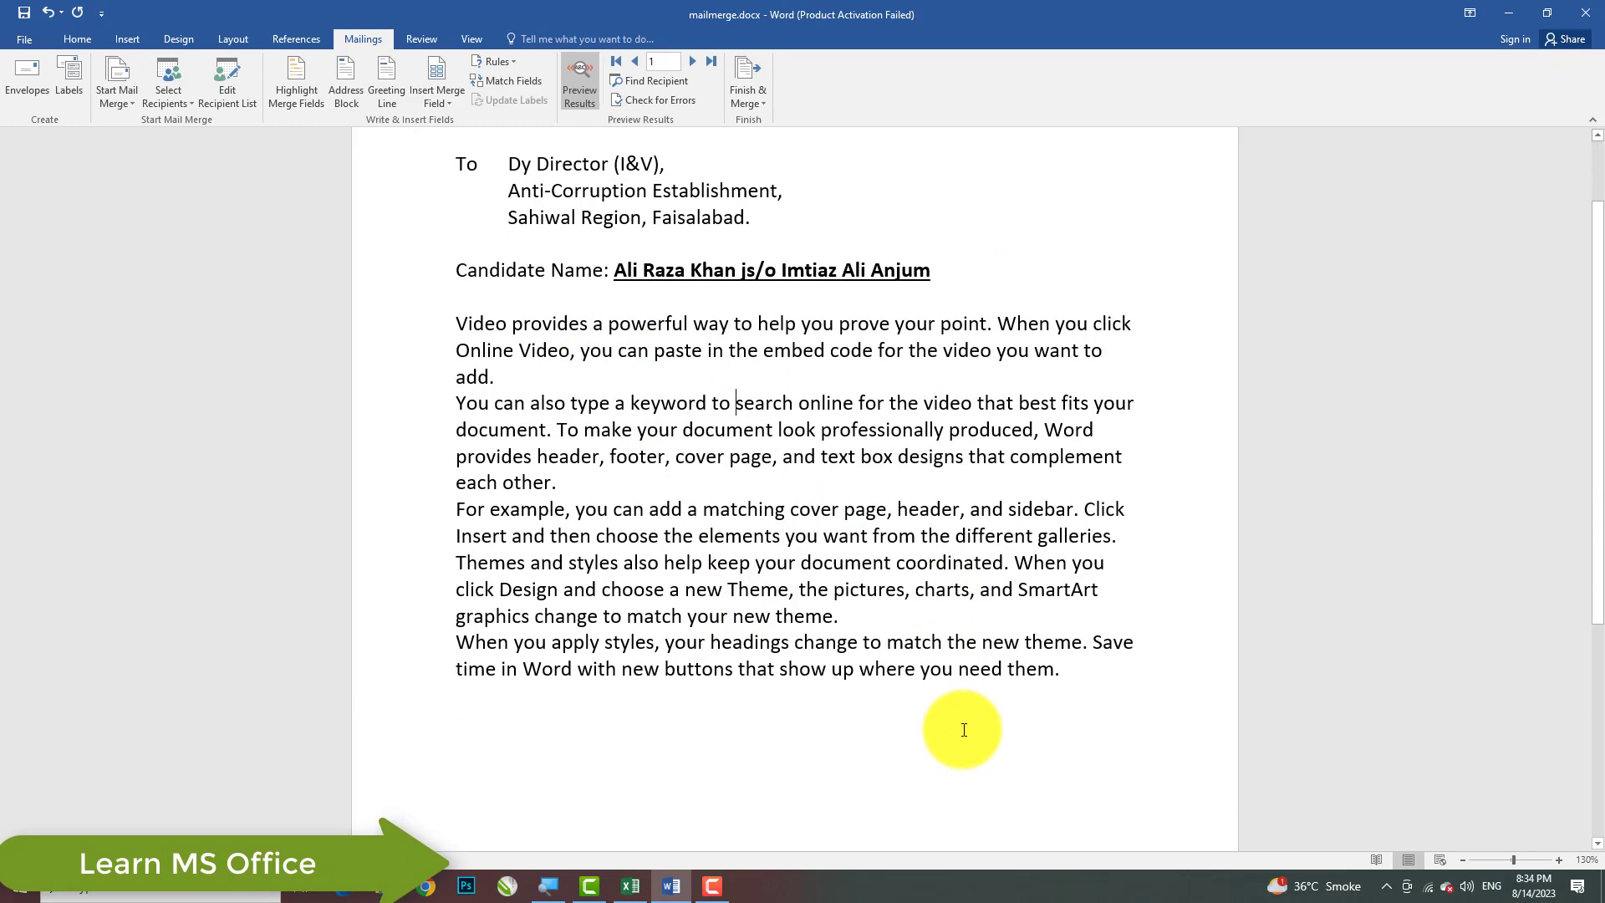
click(953, 765)
key(Return)
key(Tab)
key(Tab)
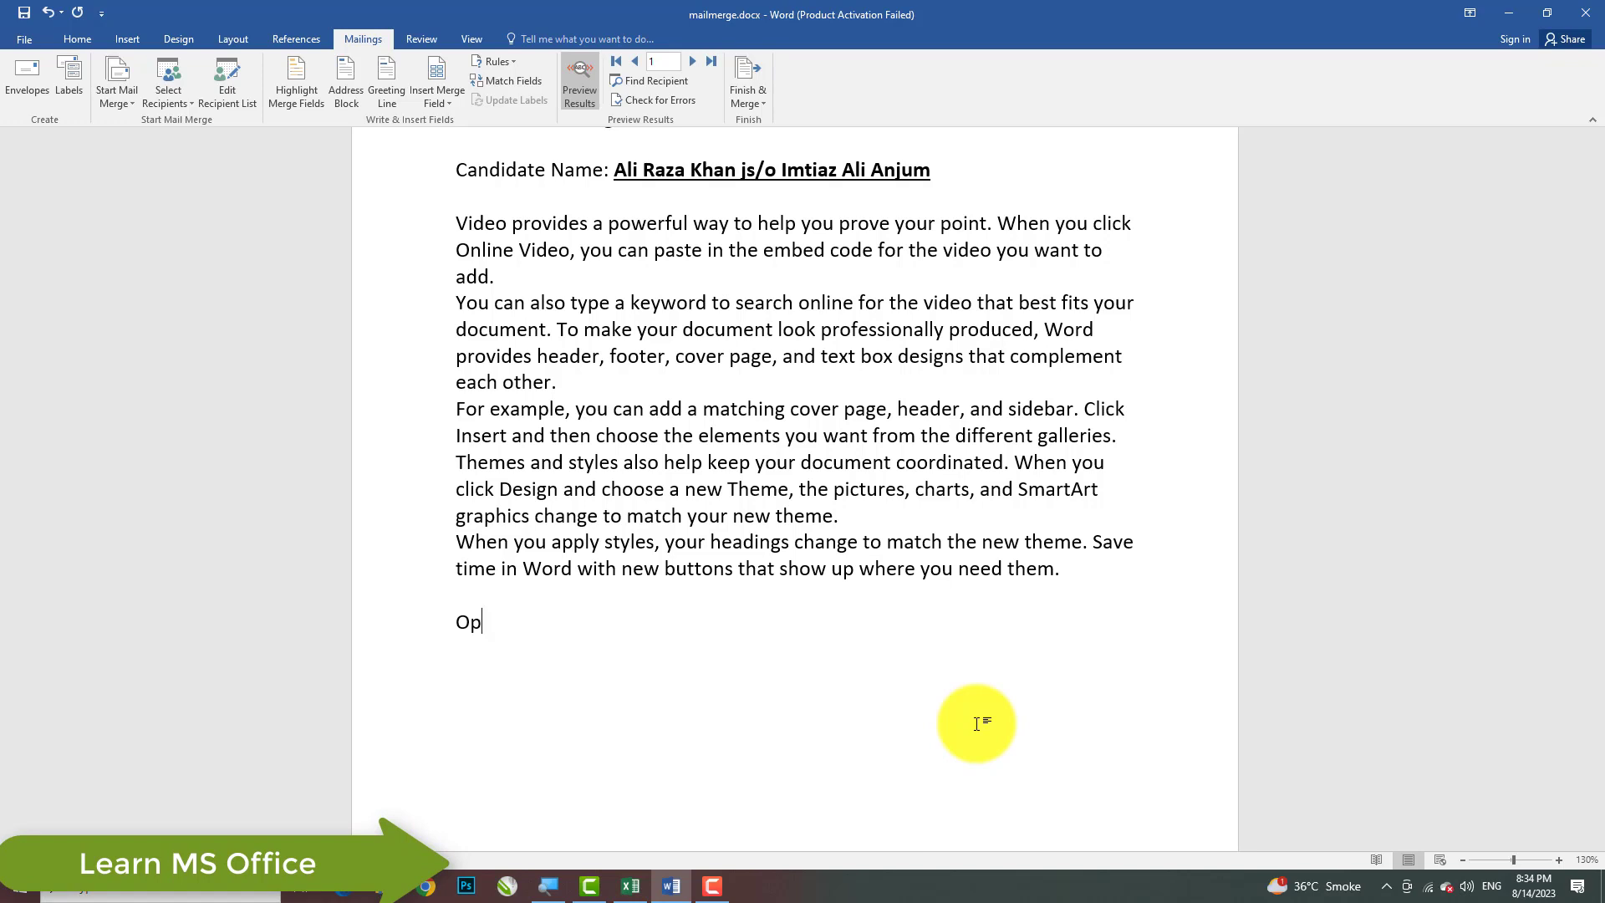
key(BackSpace)
key(BackSpace)
text(Manager o)
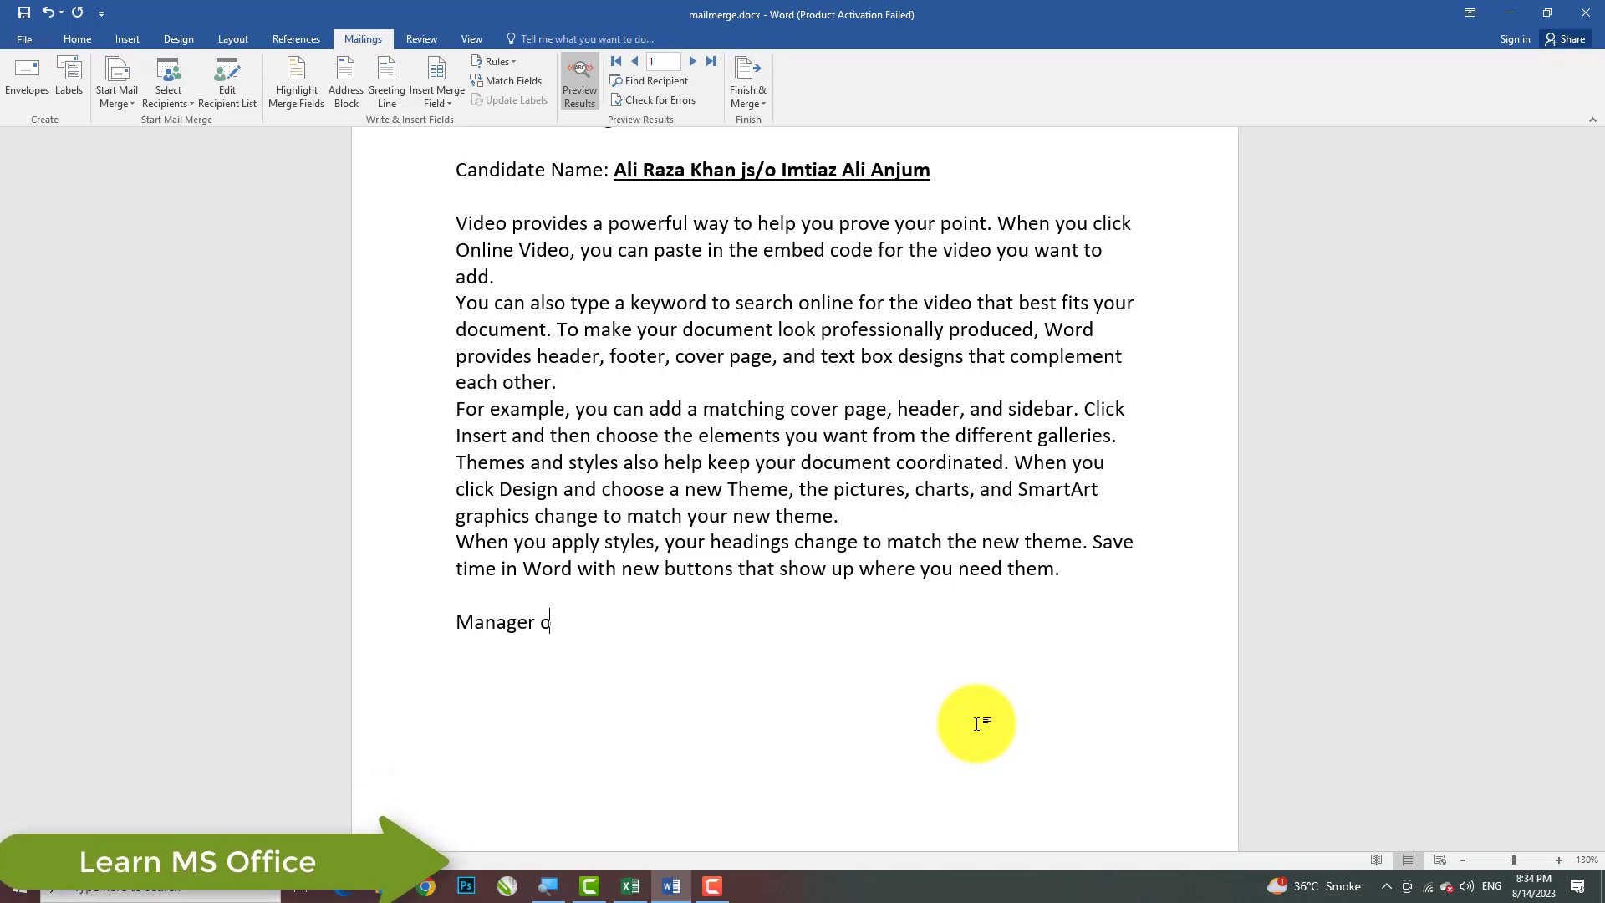
text(f Organis)
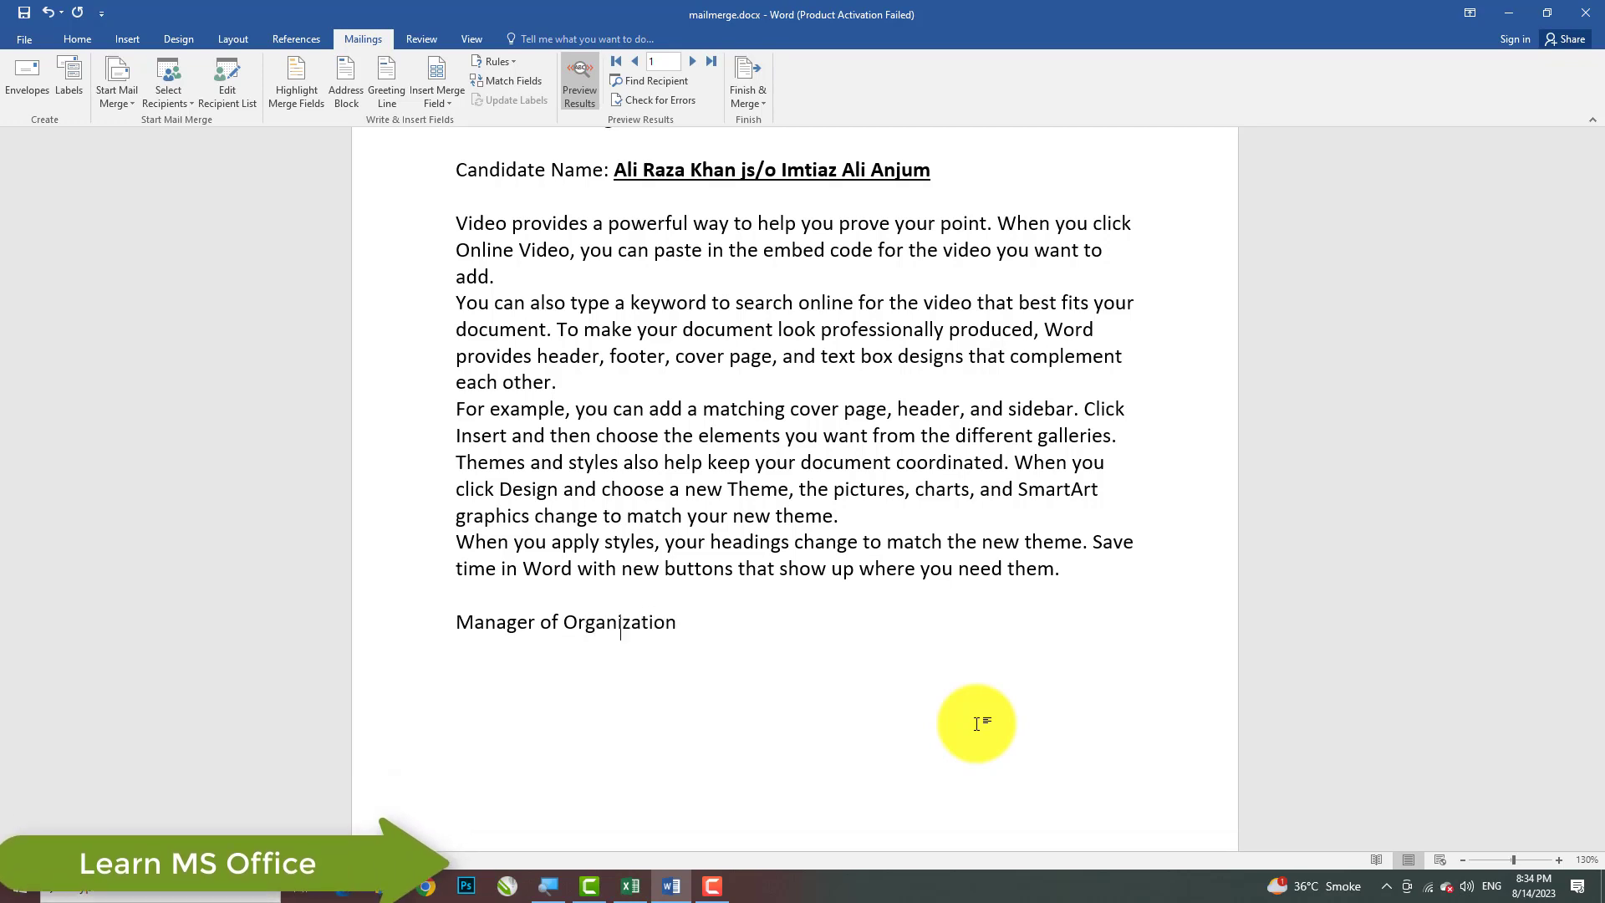
Make the "Manager of Organization" line bold, add another blank line above it and indent it towards the right margin.
key(Up)
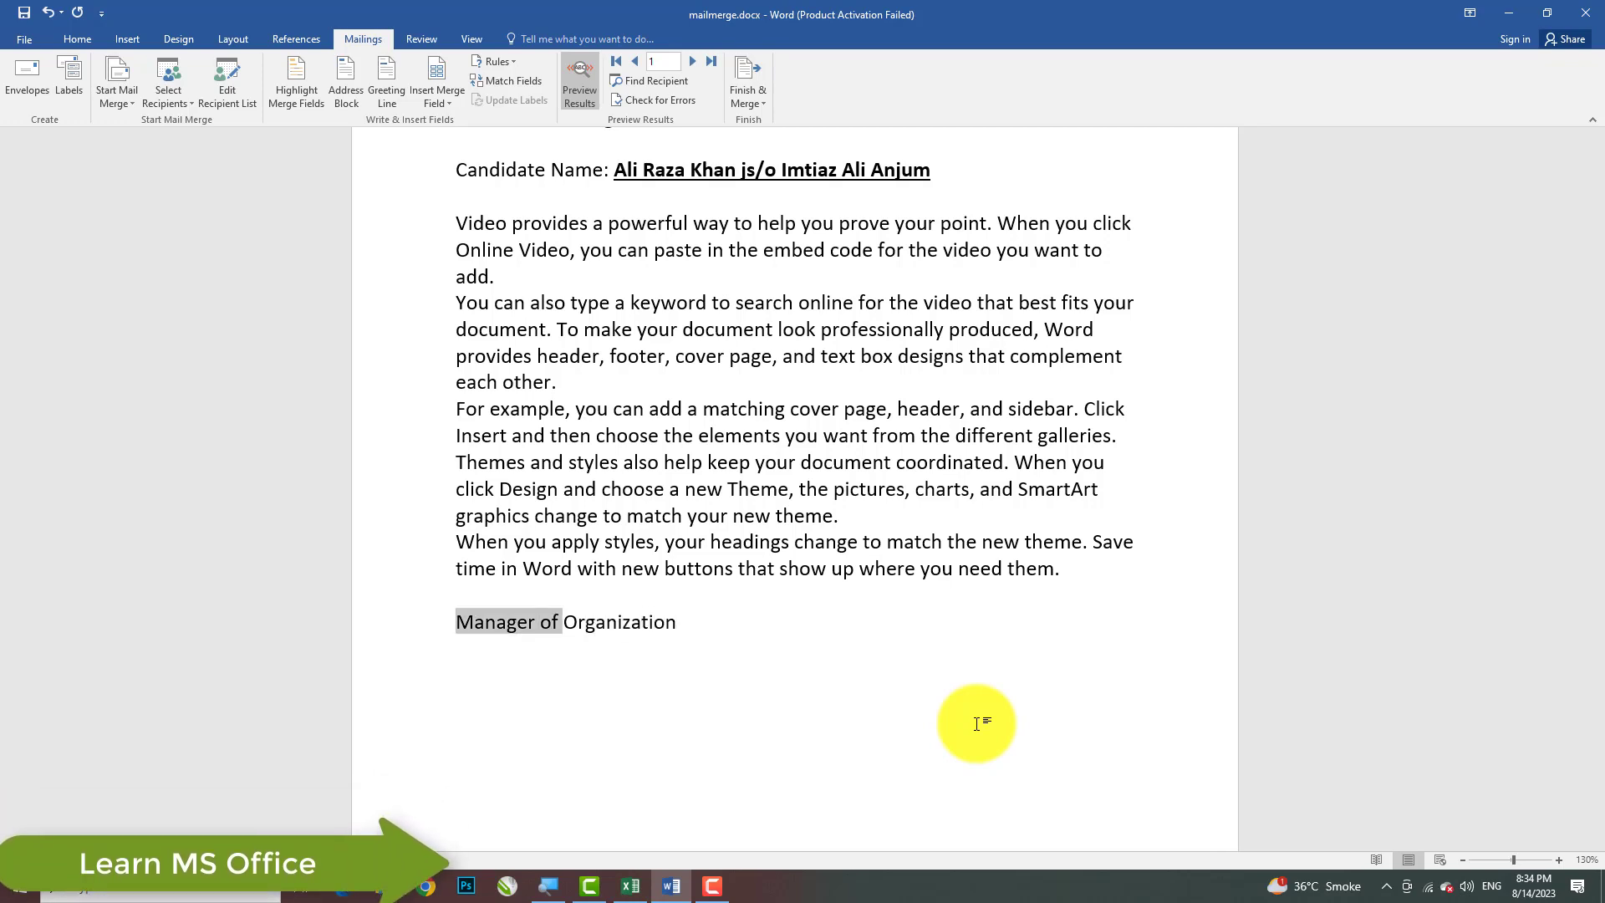
key(ctrl+b)
key(Up)
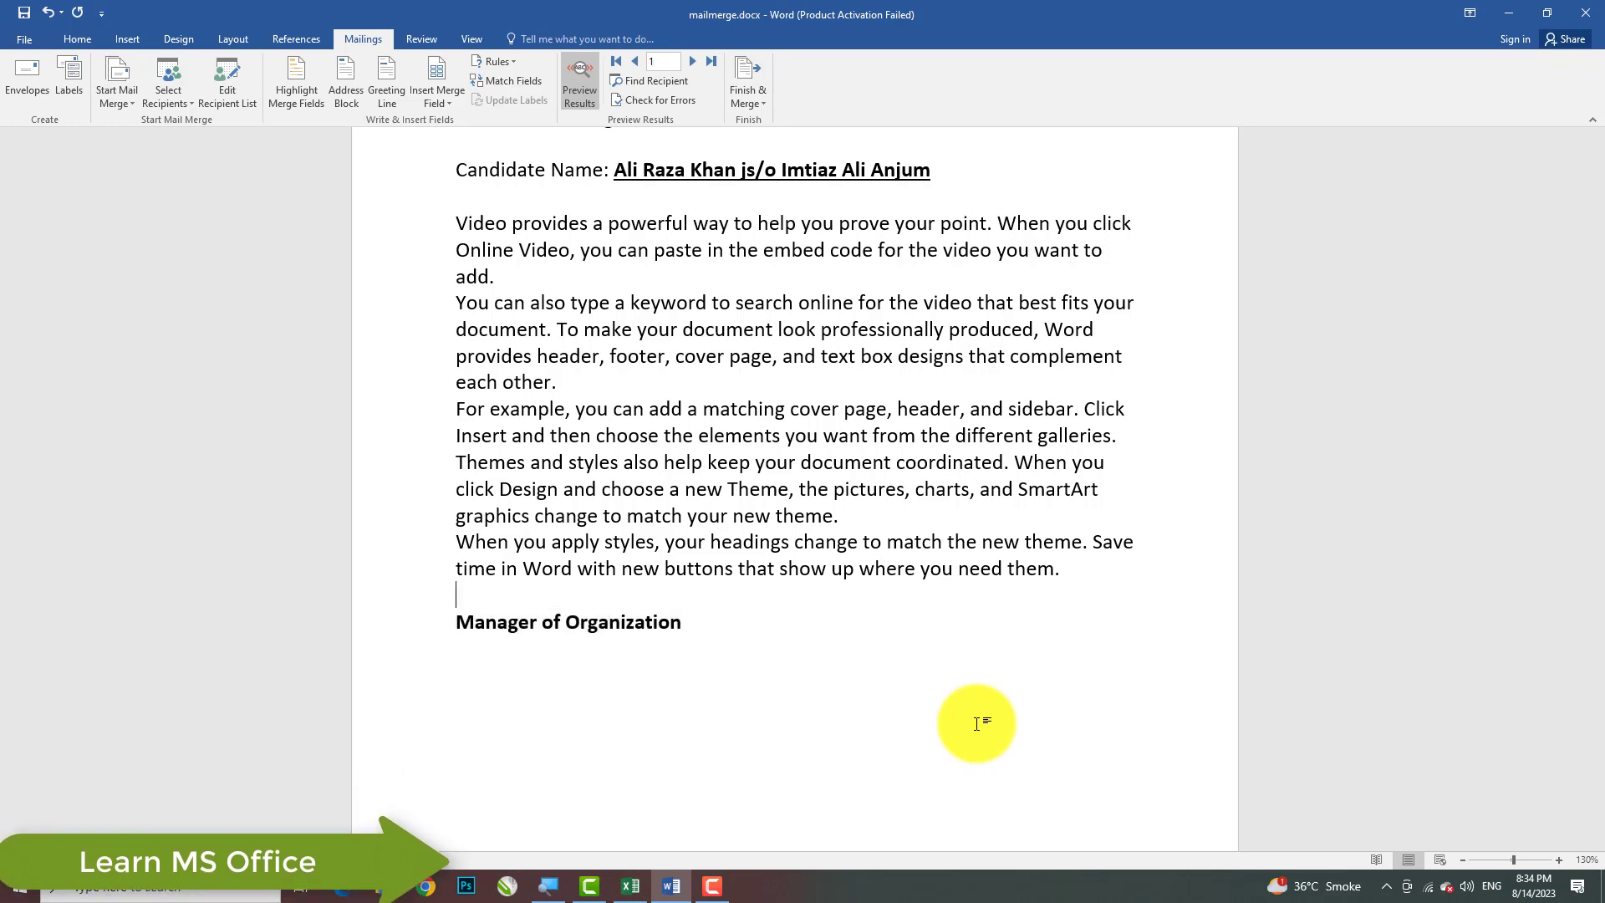
key(Down)
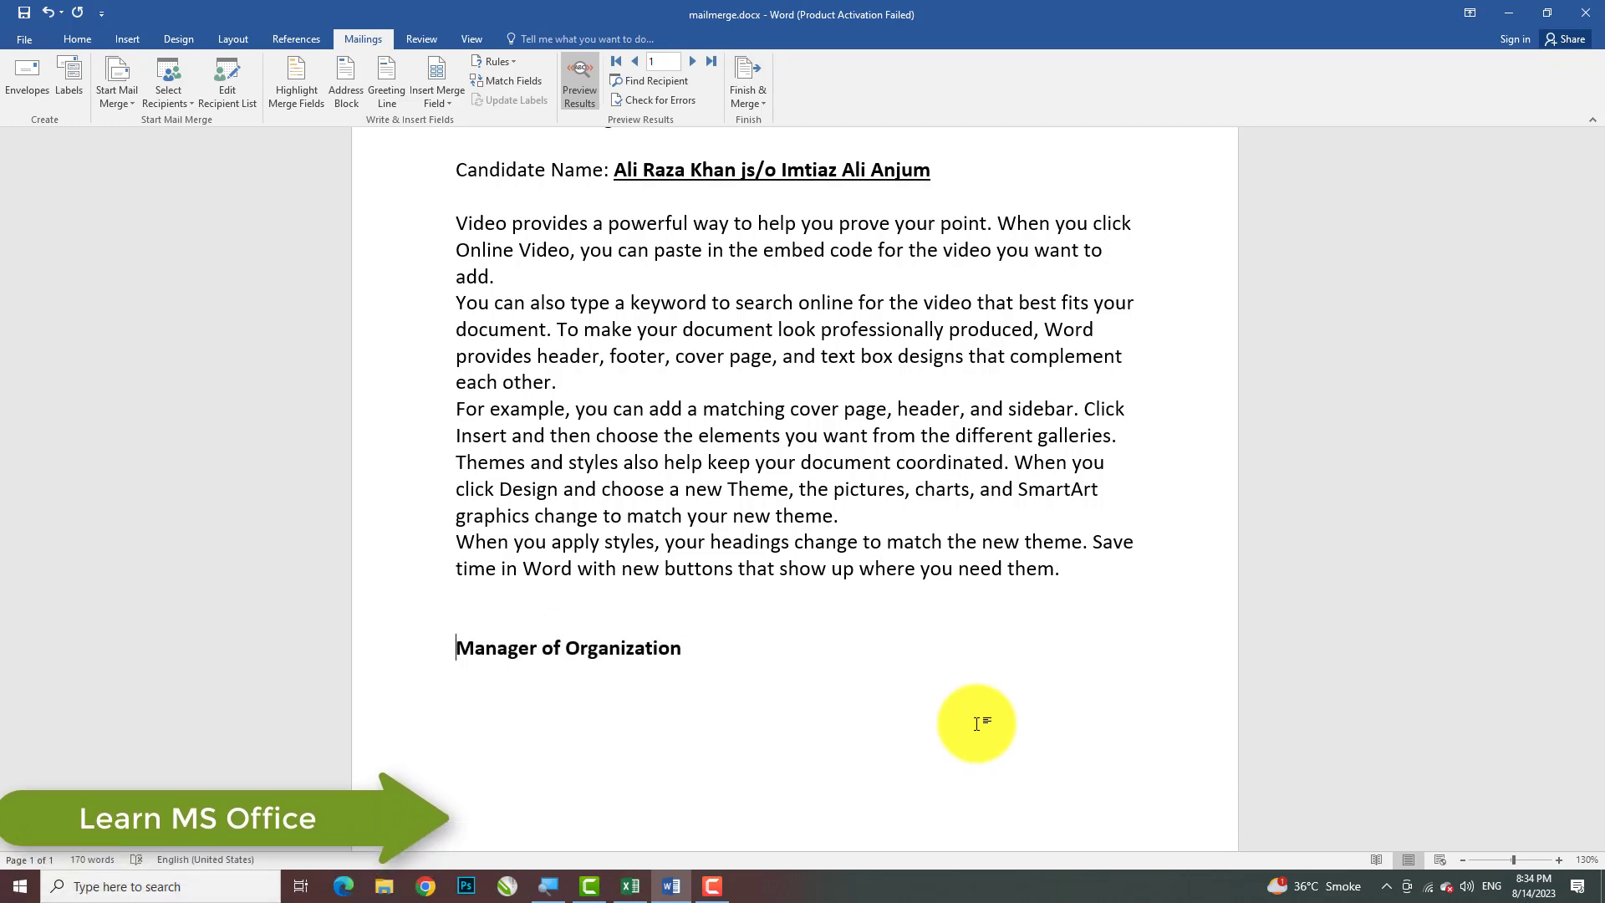
key(Tab)
key(Tab)
key(Tab)
key(Tab)
key(Tab)
key(Tab)
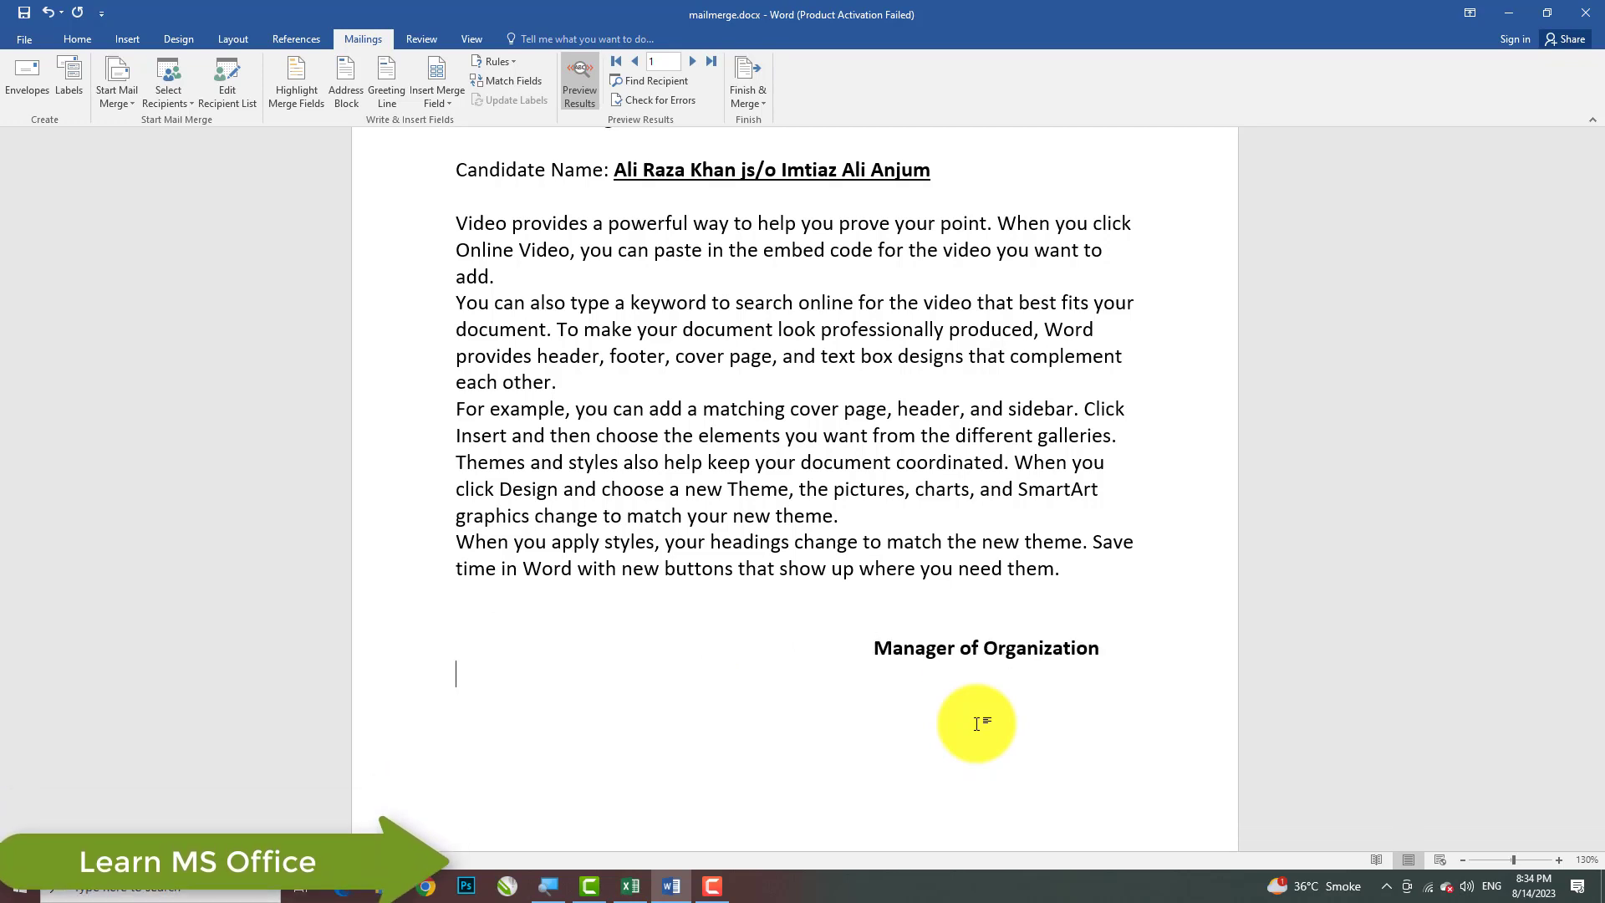
Add "XYZ" on the line below the manager title and indent it to sit centred beneath the title.
text(Z)
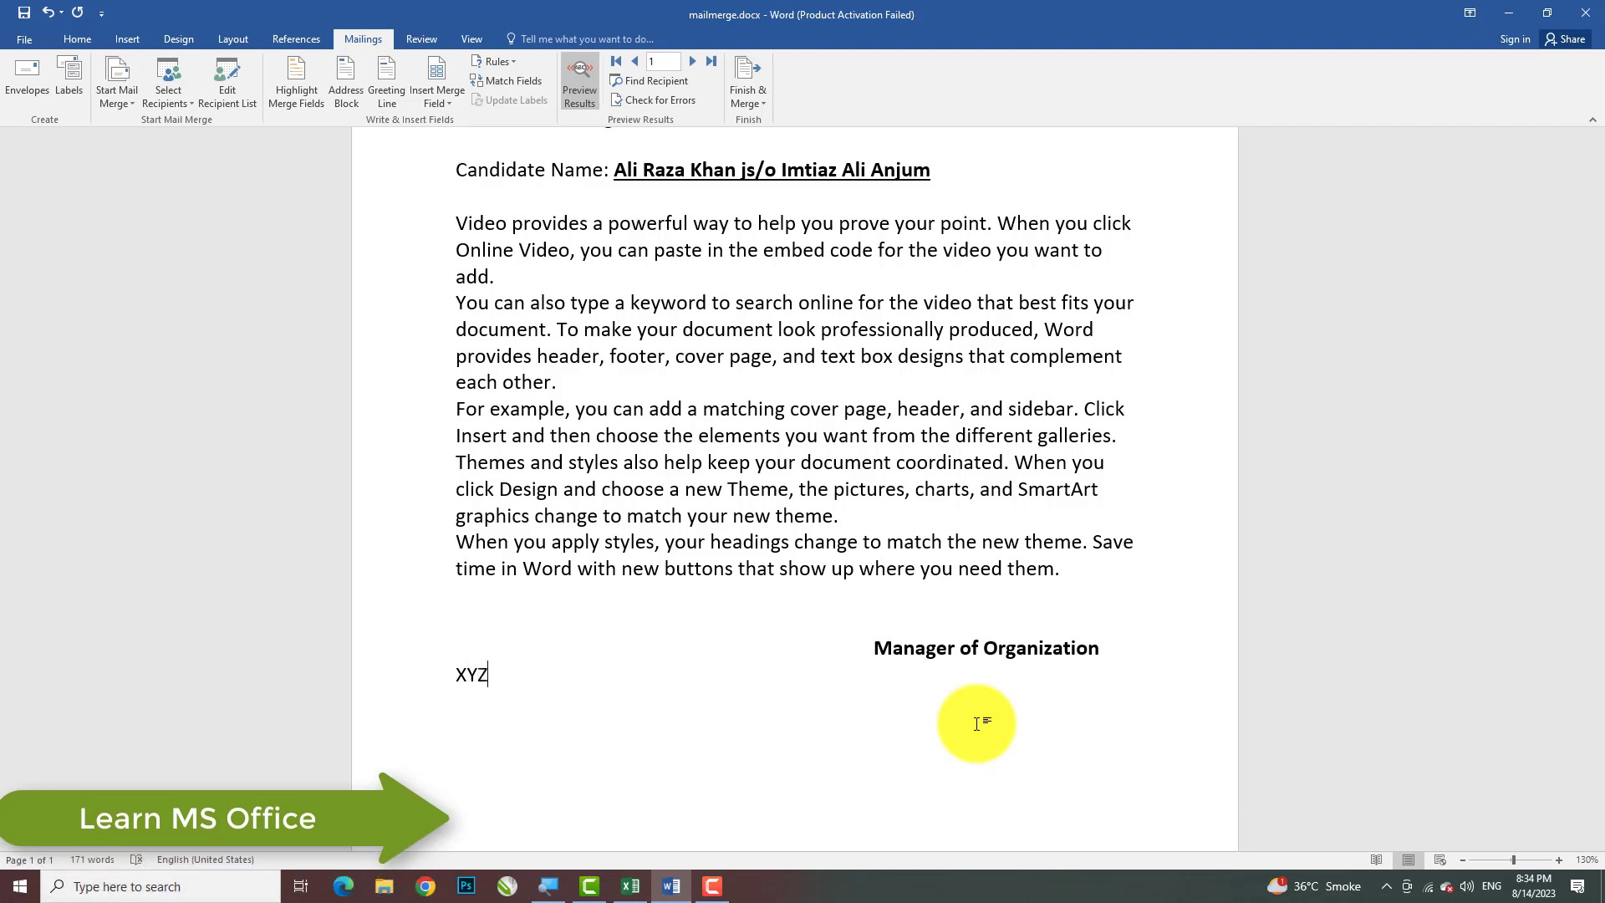
key(Left)
key(Left)
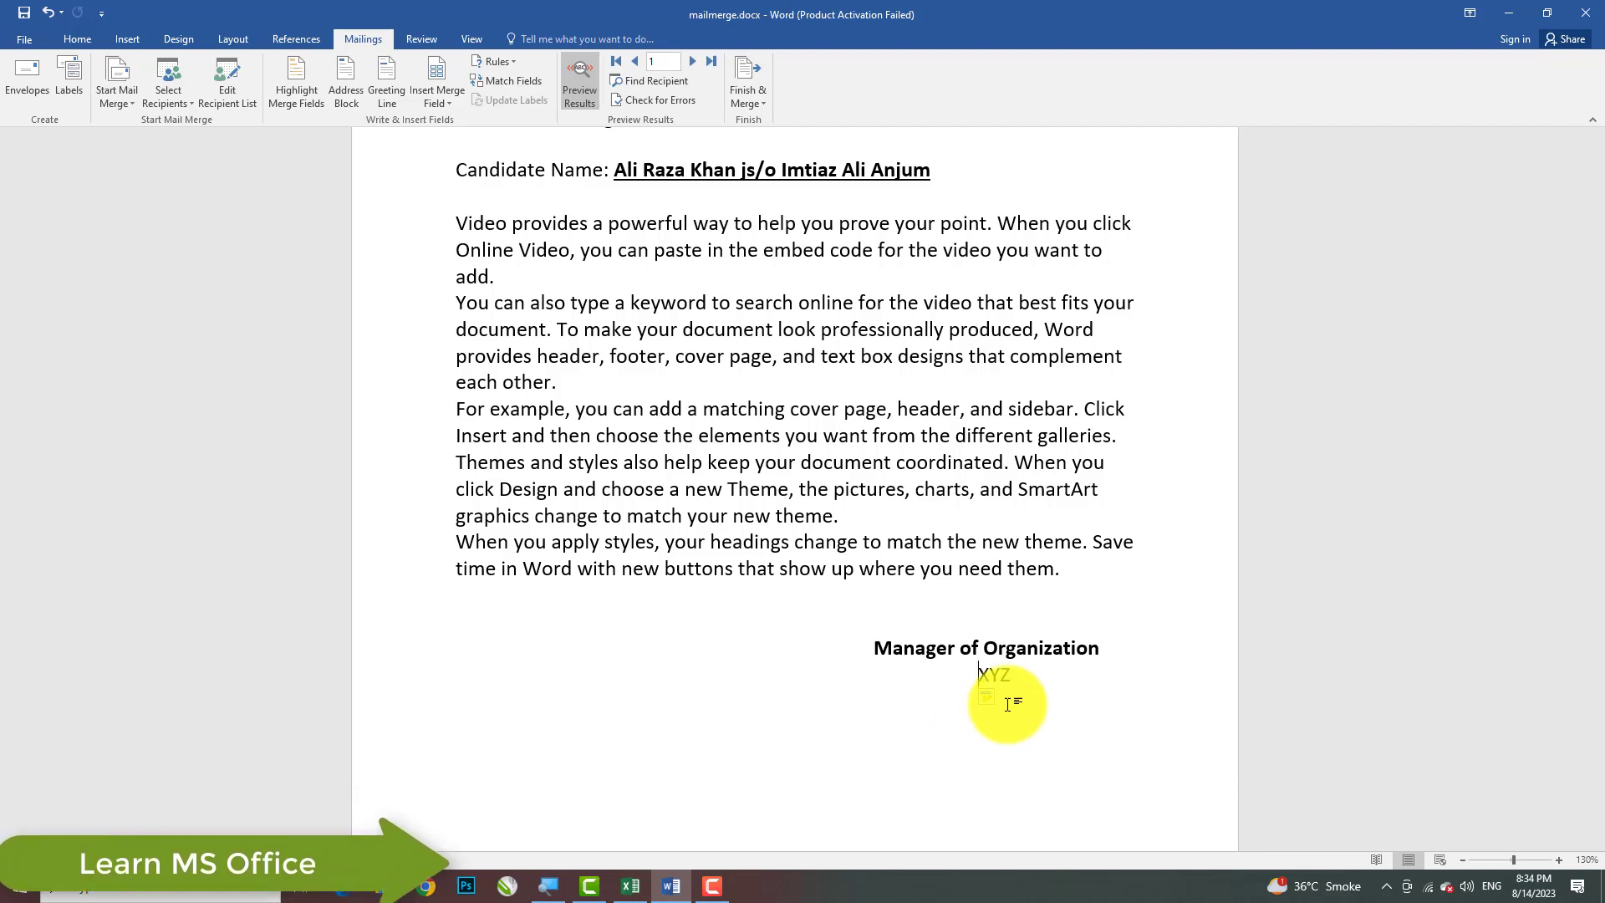
Switch to the Excel list and examine the Additional Deputy Commissioner (HQ) record in row 8.
scroll(790, 438, up, 3)
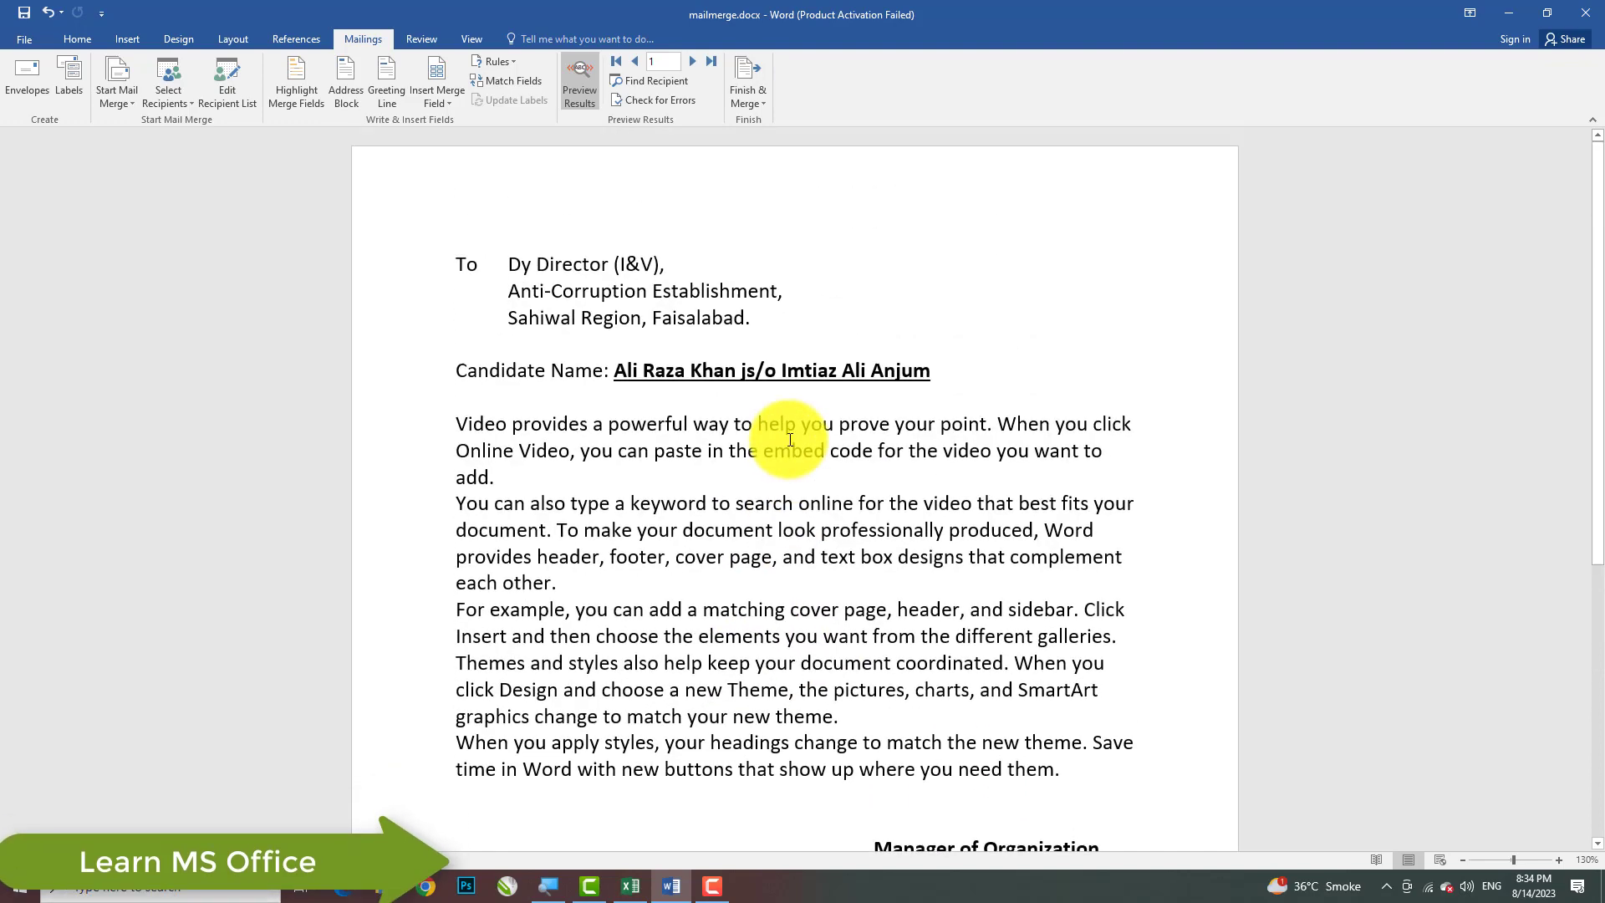
click(669, 291)
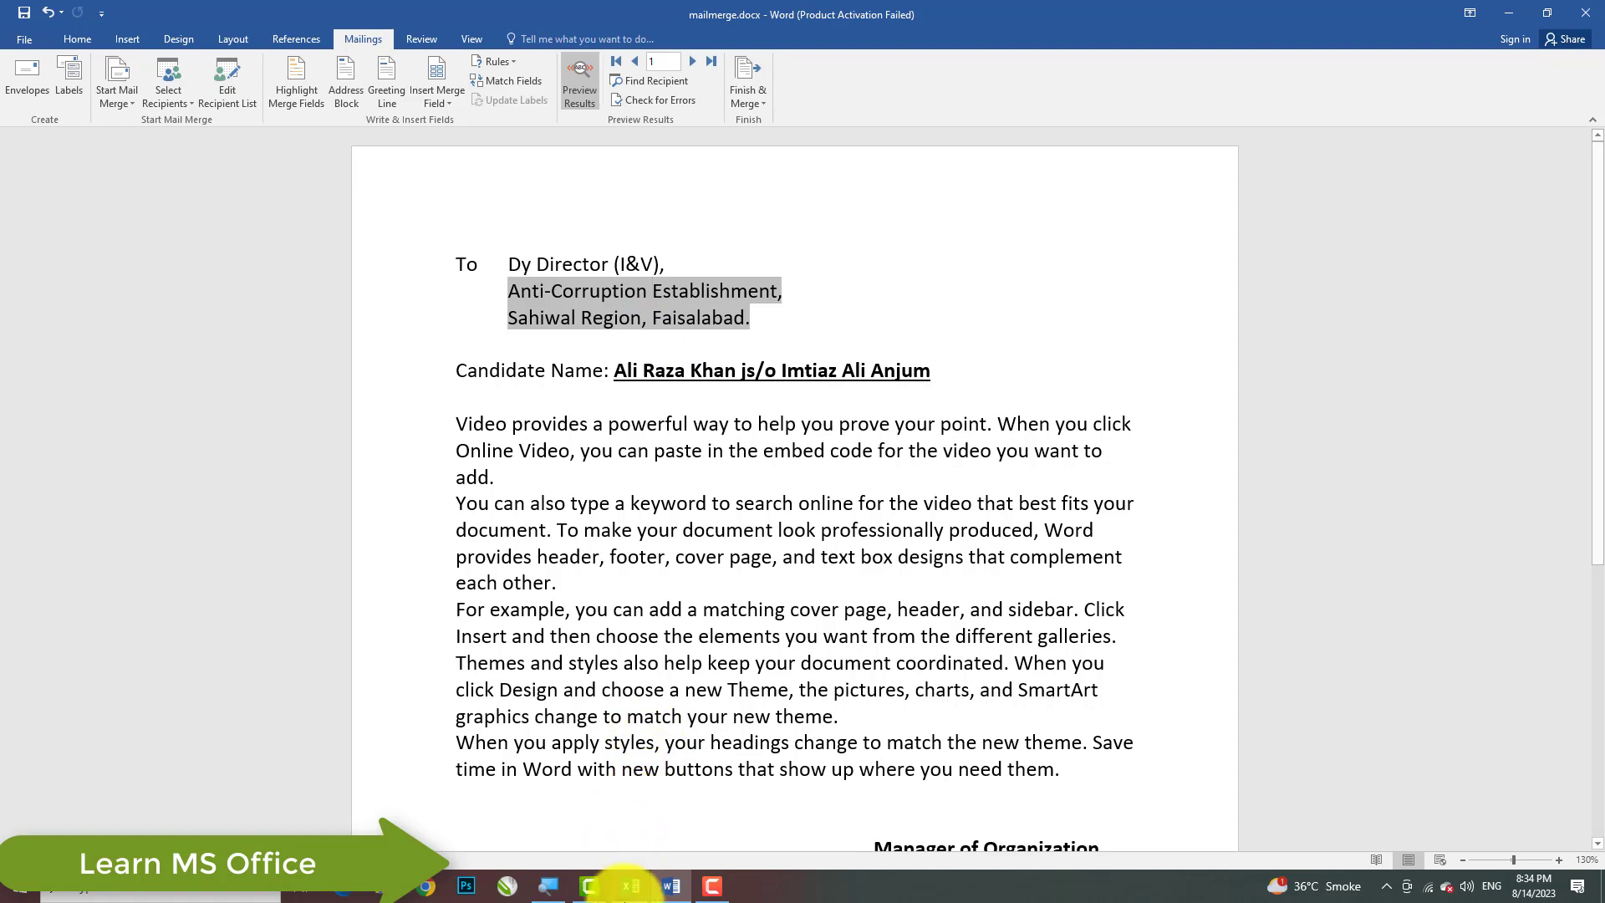
click(630, 886)
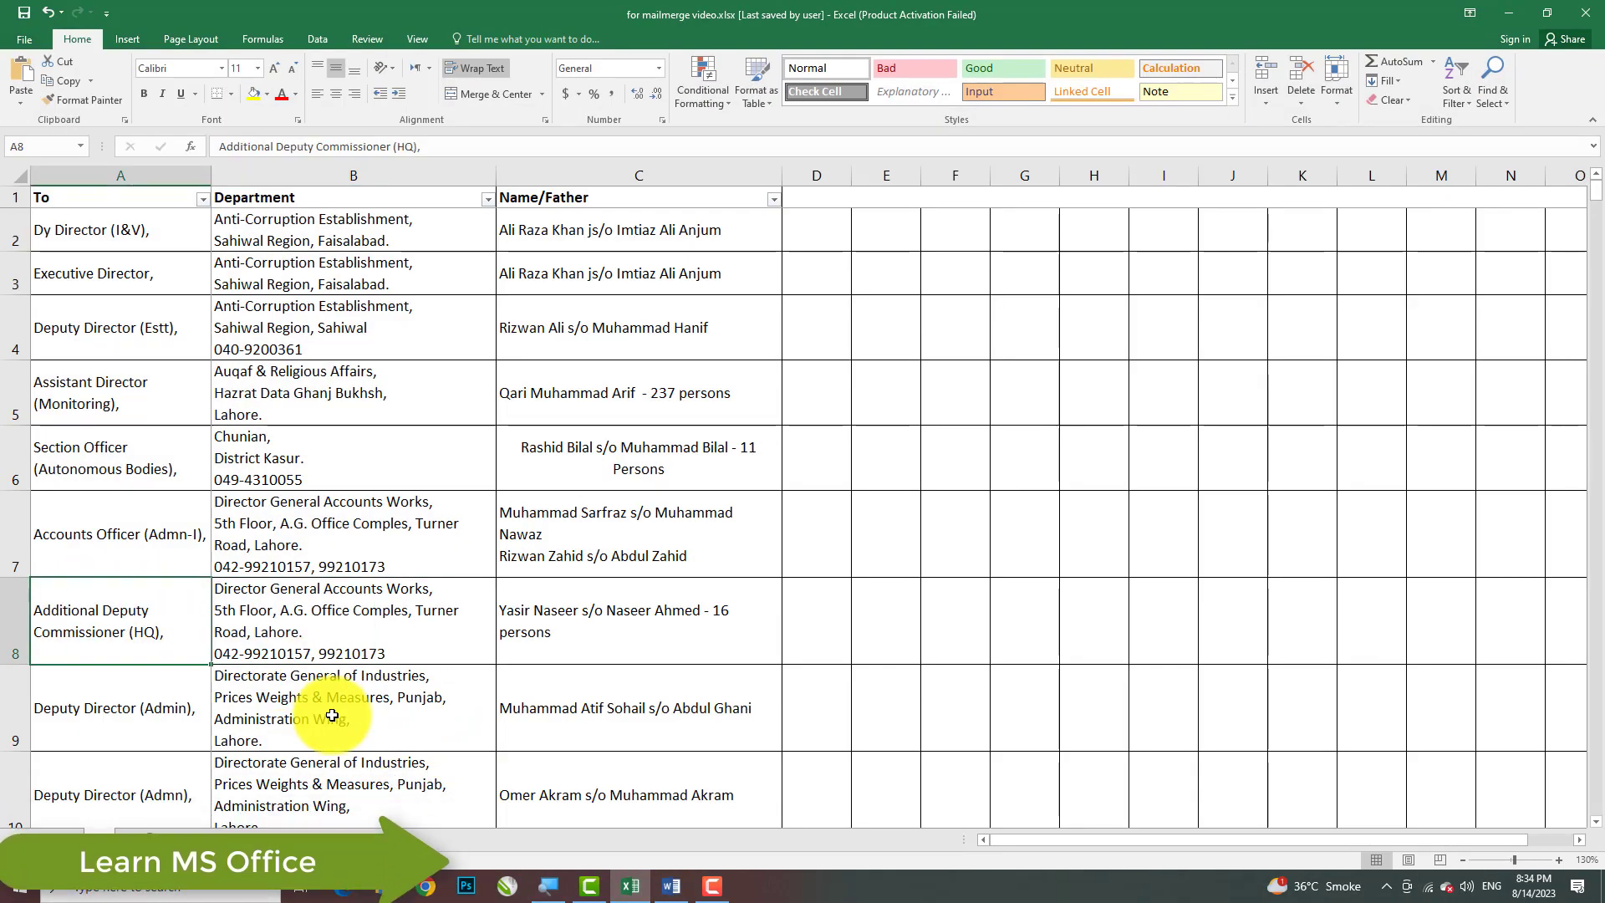
click(11, 613)
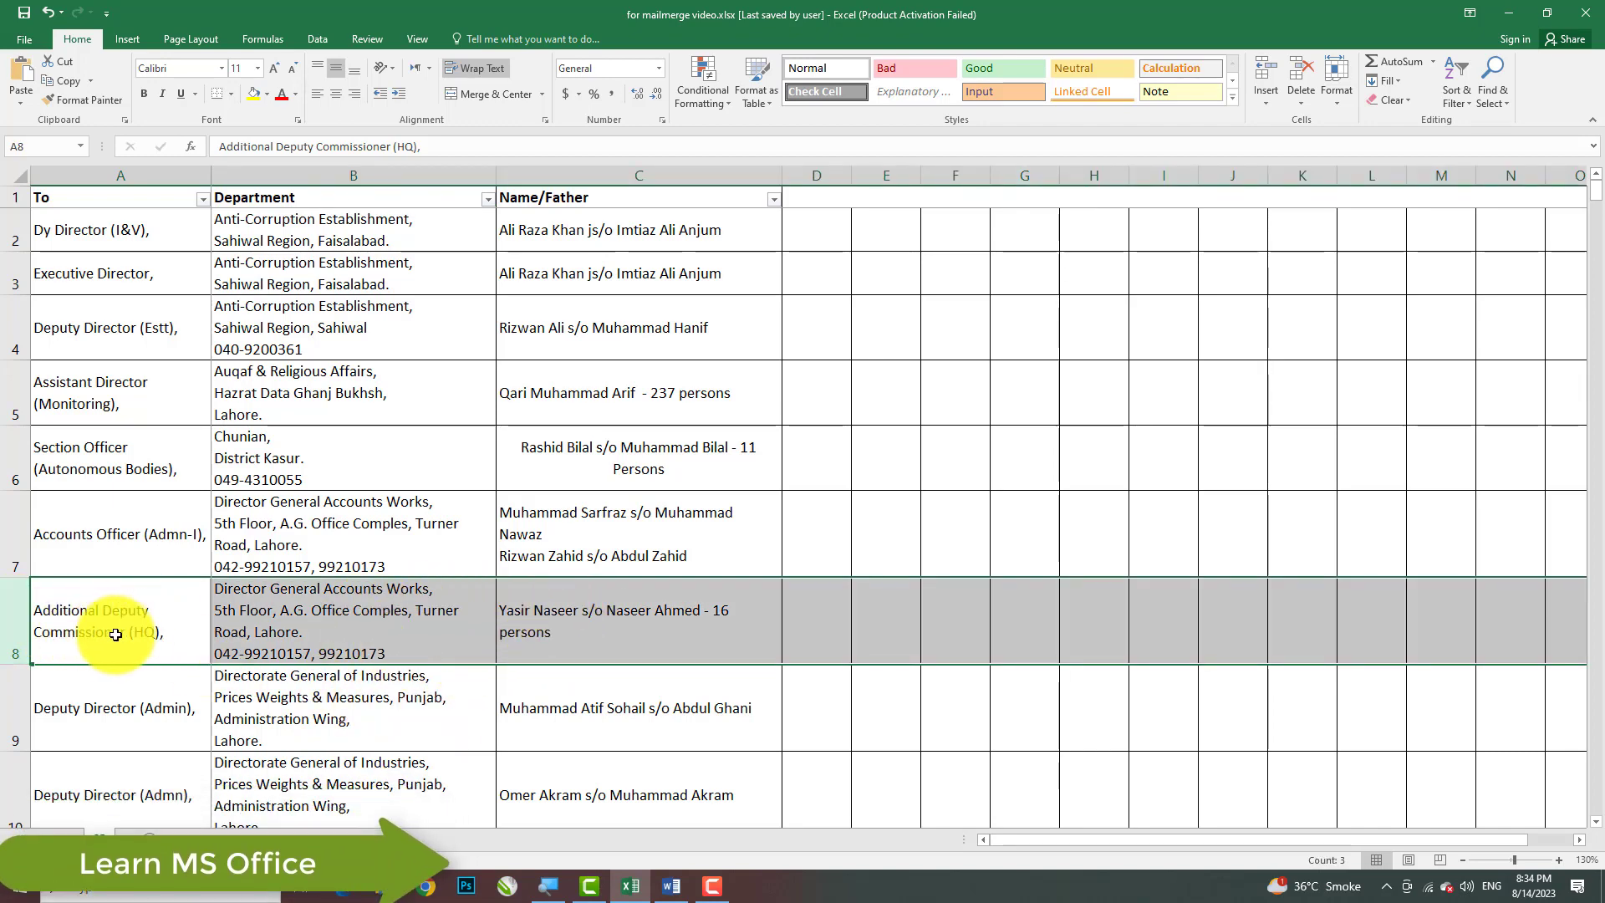
click(62, 622)
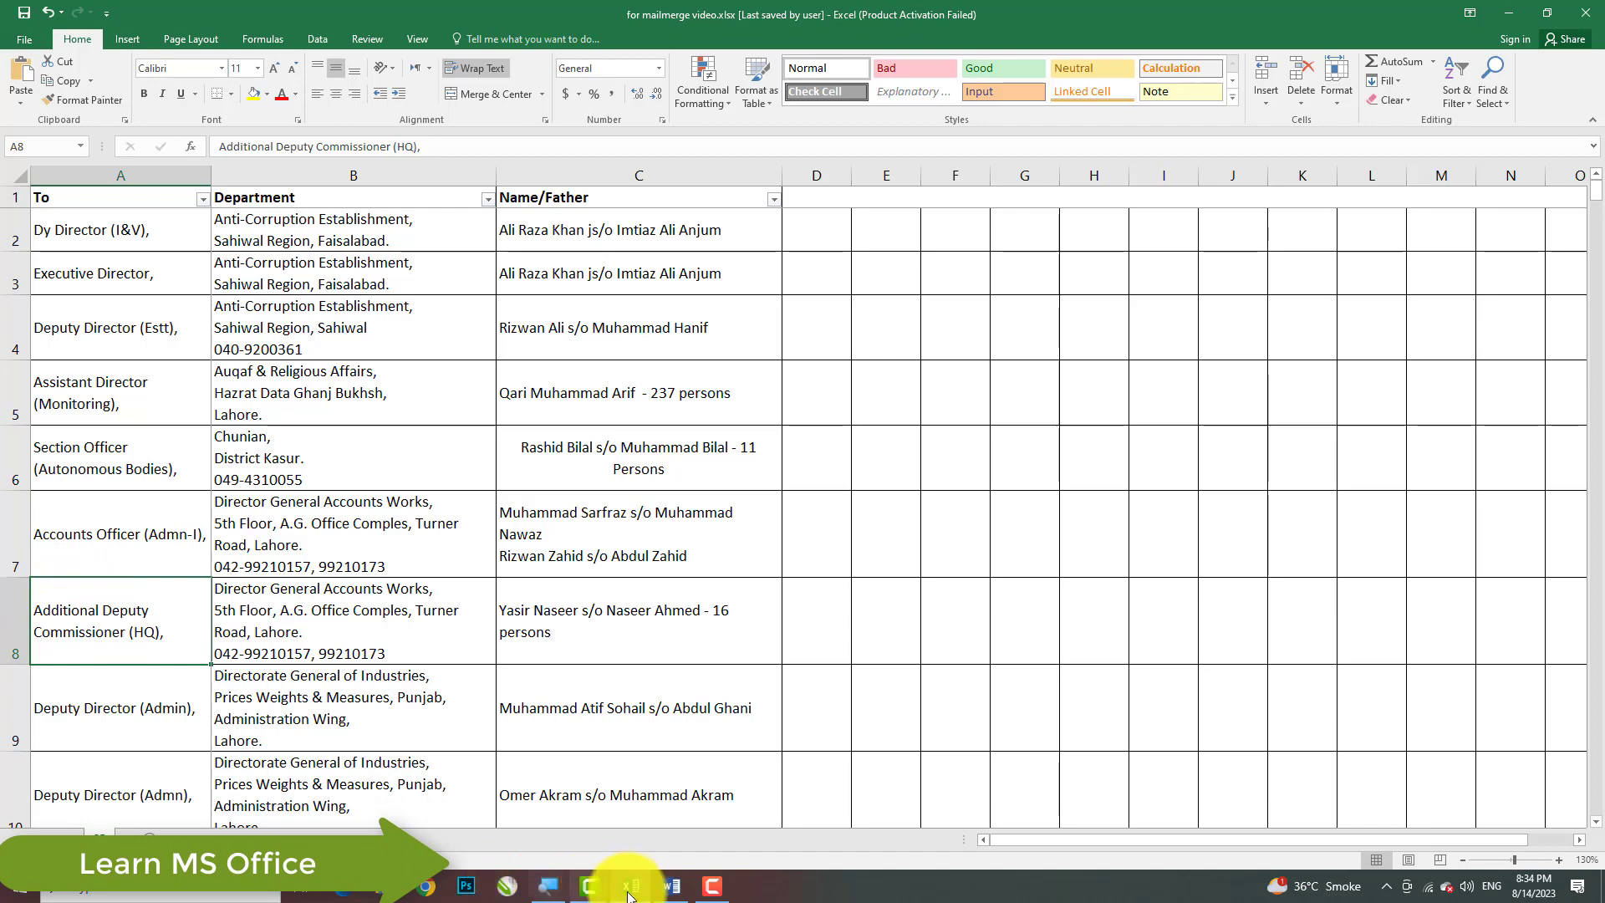
Switch back to the Word letter, preview merge record 7 and check its department, candidate line and closing block.
click(670, 893)
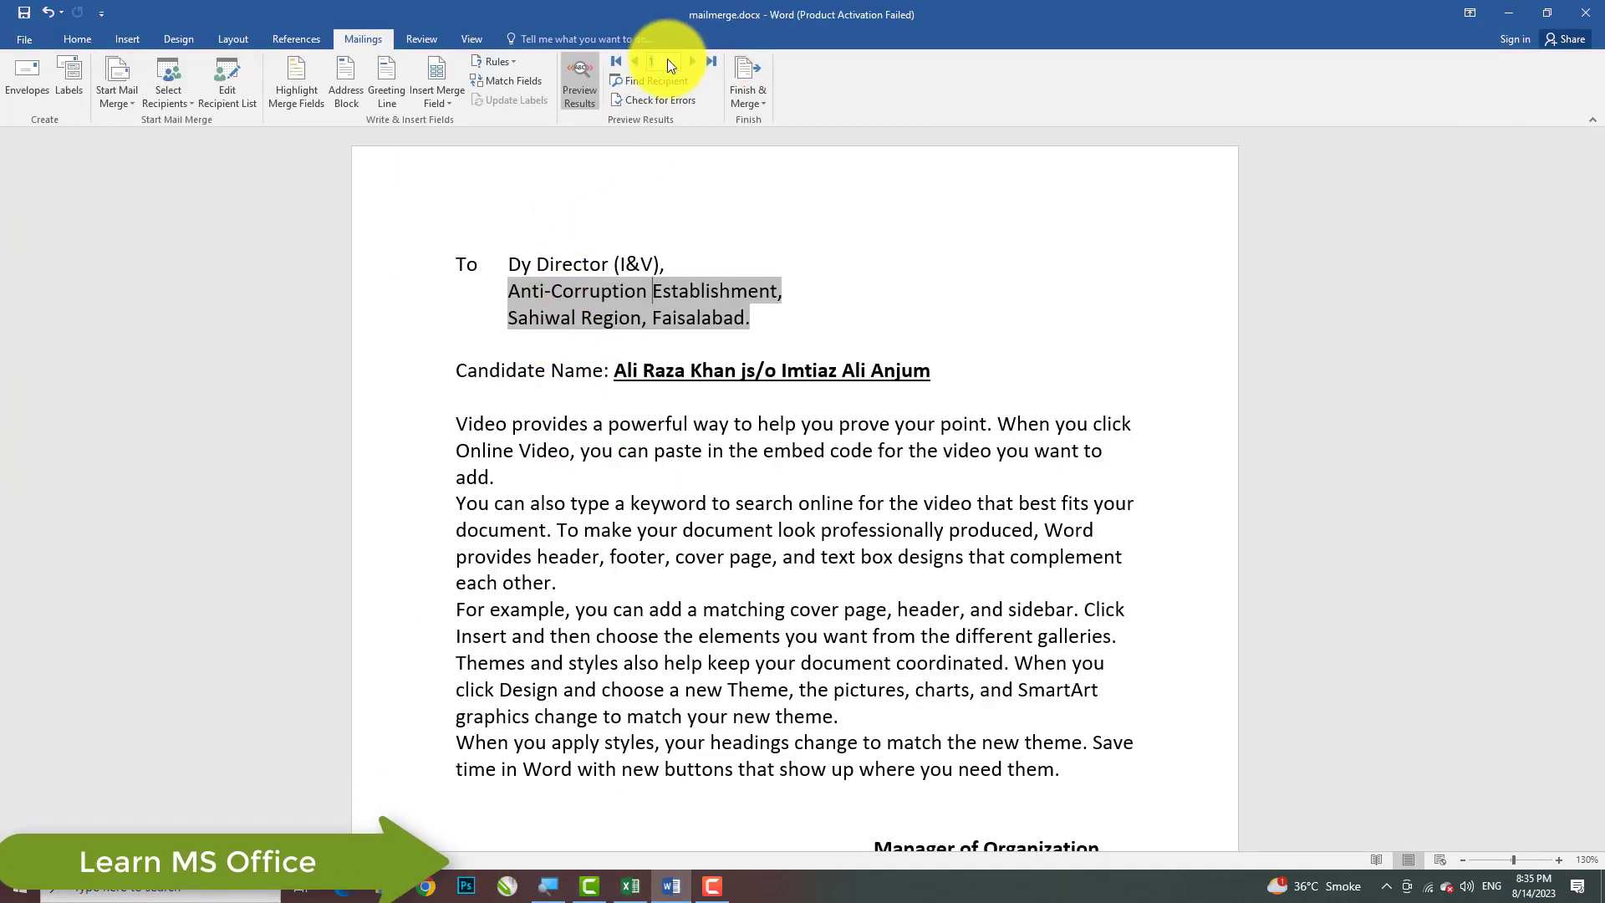
key(Return)
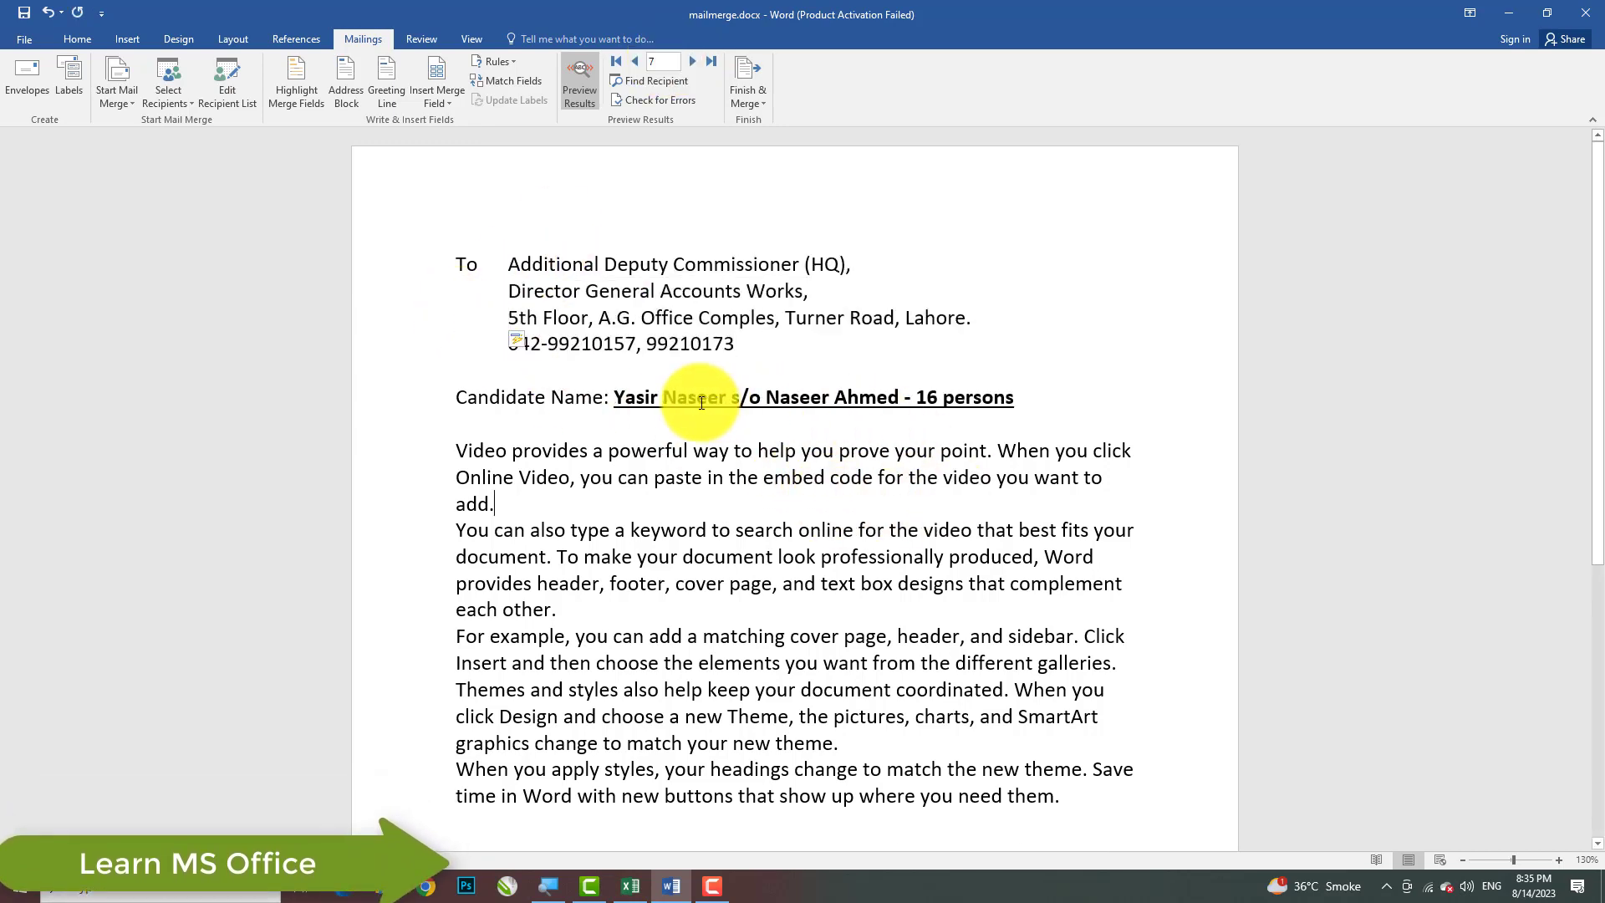
click(658, 398)
click(656, 318)
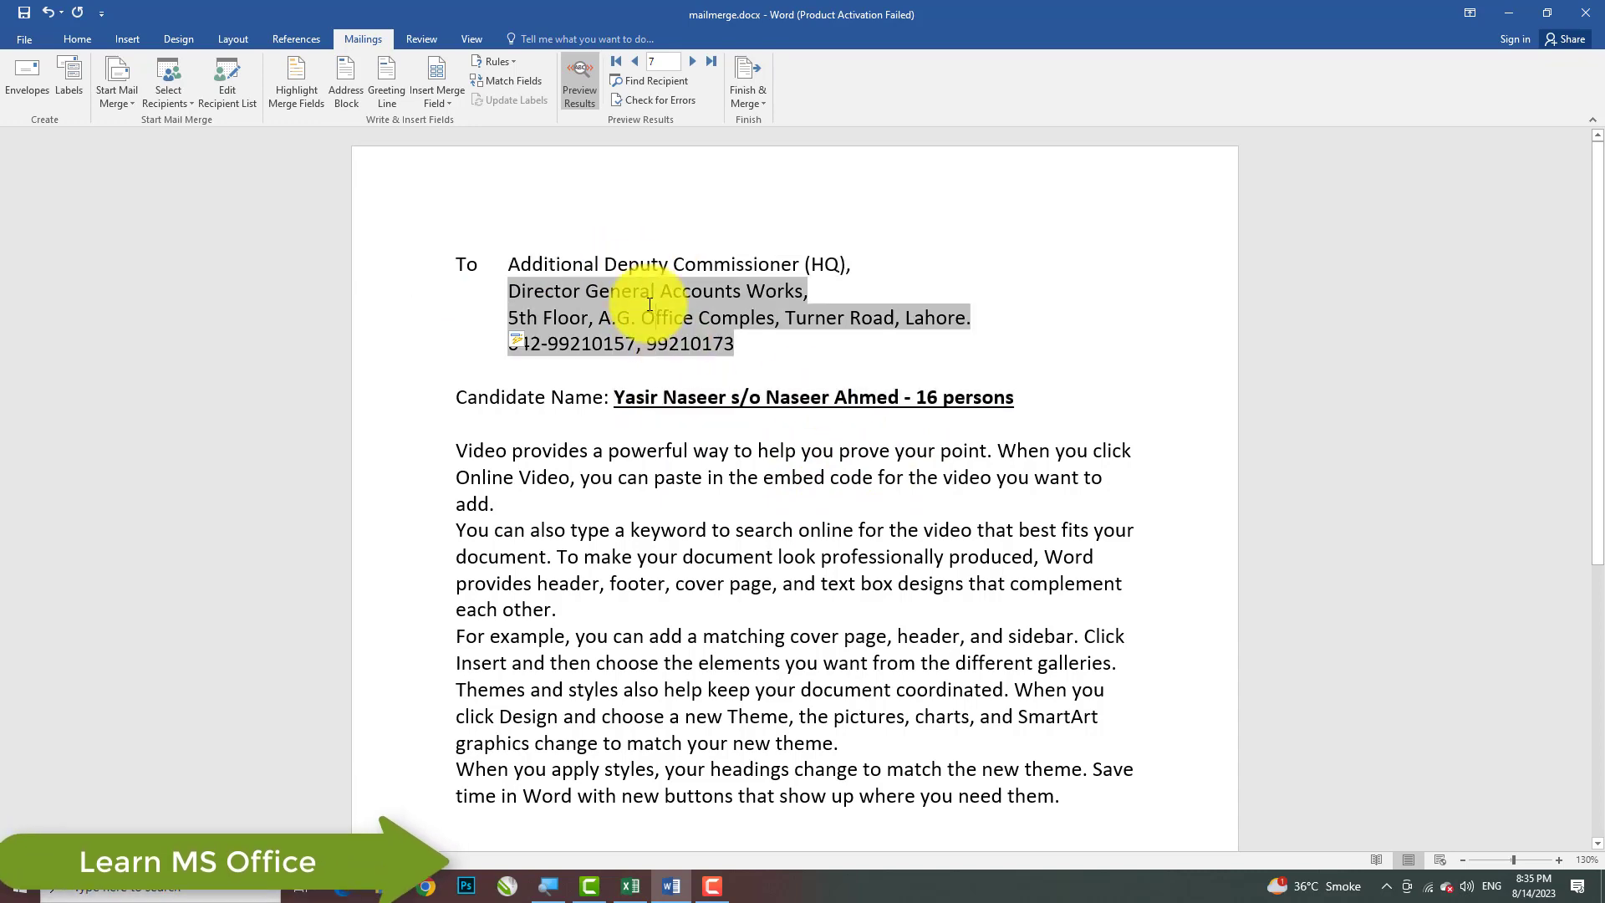
click(869, 517)
scroll(920, 585, down, 3)
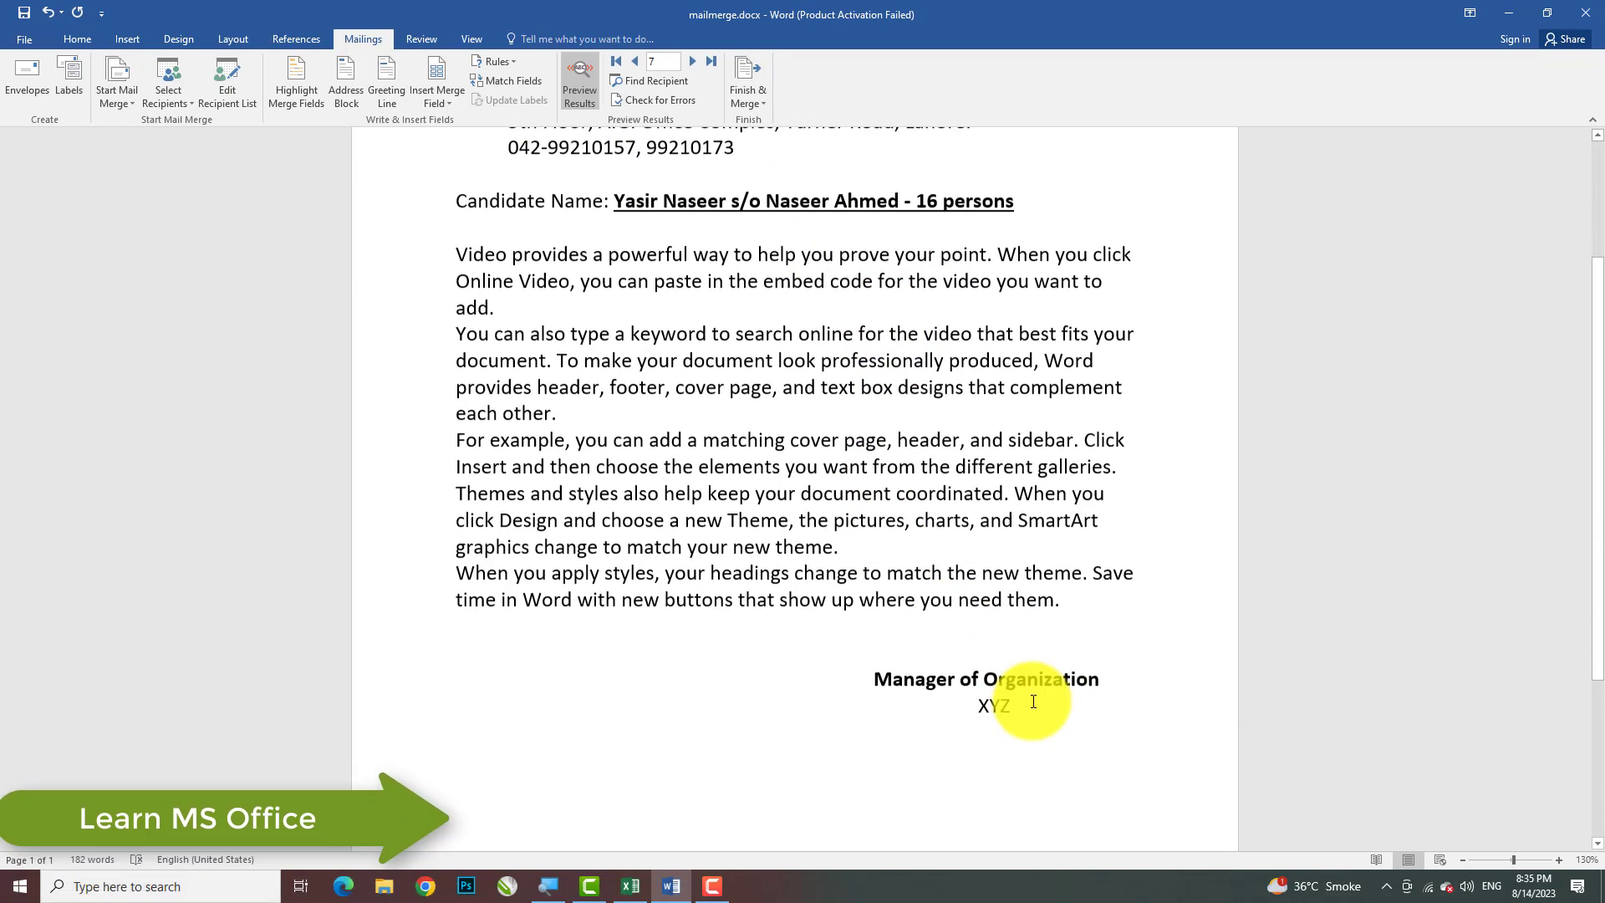
click(996, 642)
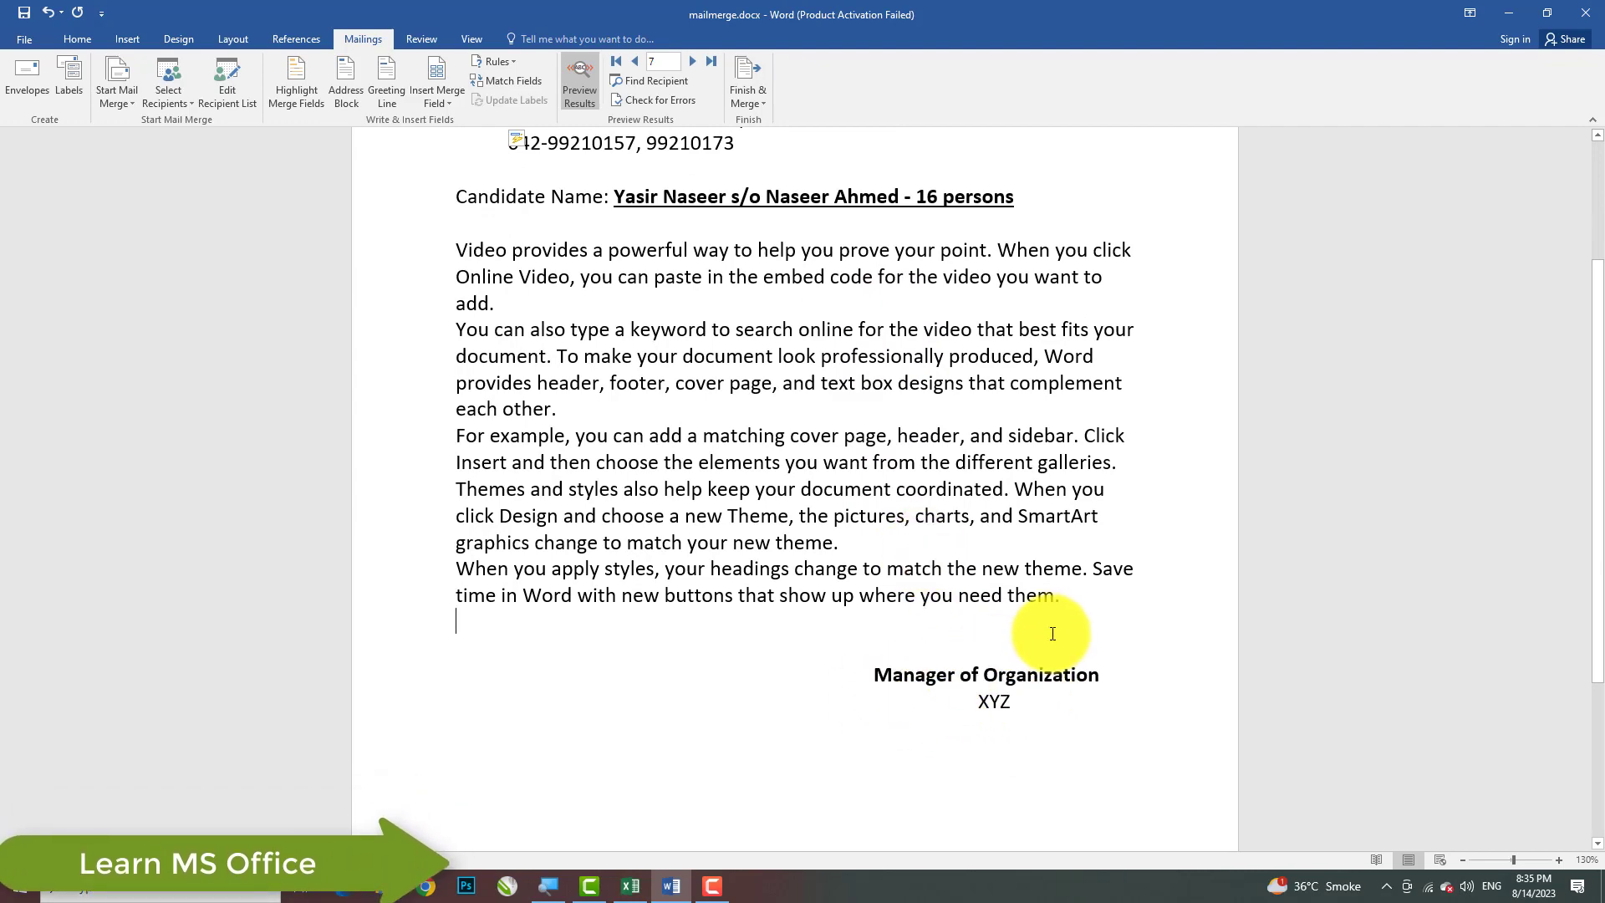
scroll(1015, 636, up, 2)
scroll(1016, 637, up, 1)
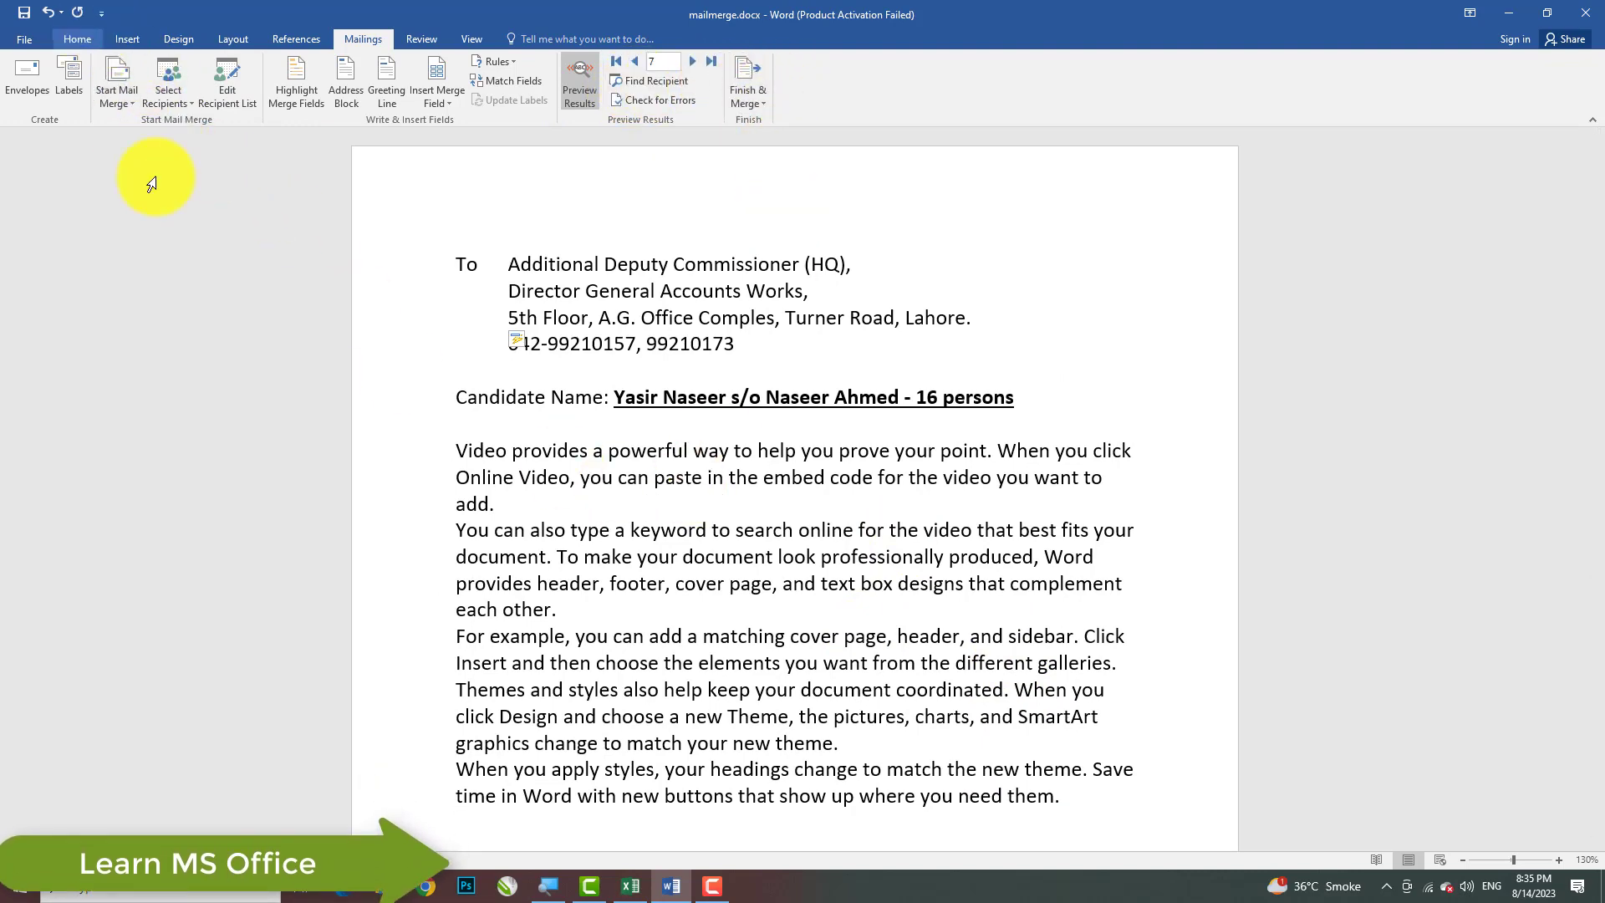
Switch to the Excel list and check its extent by going to the last record and back to the first.
click(627, 884)
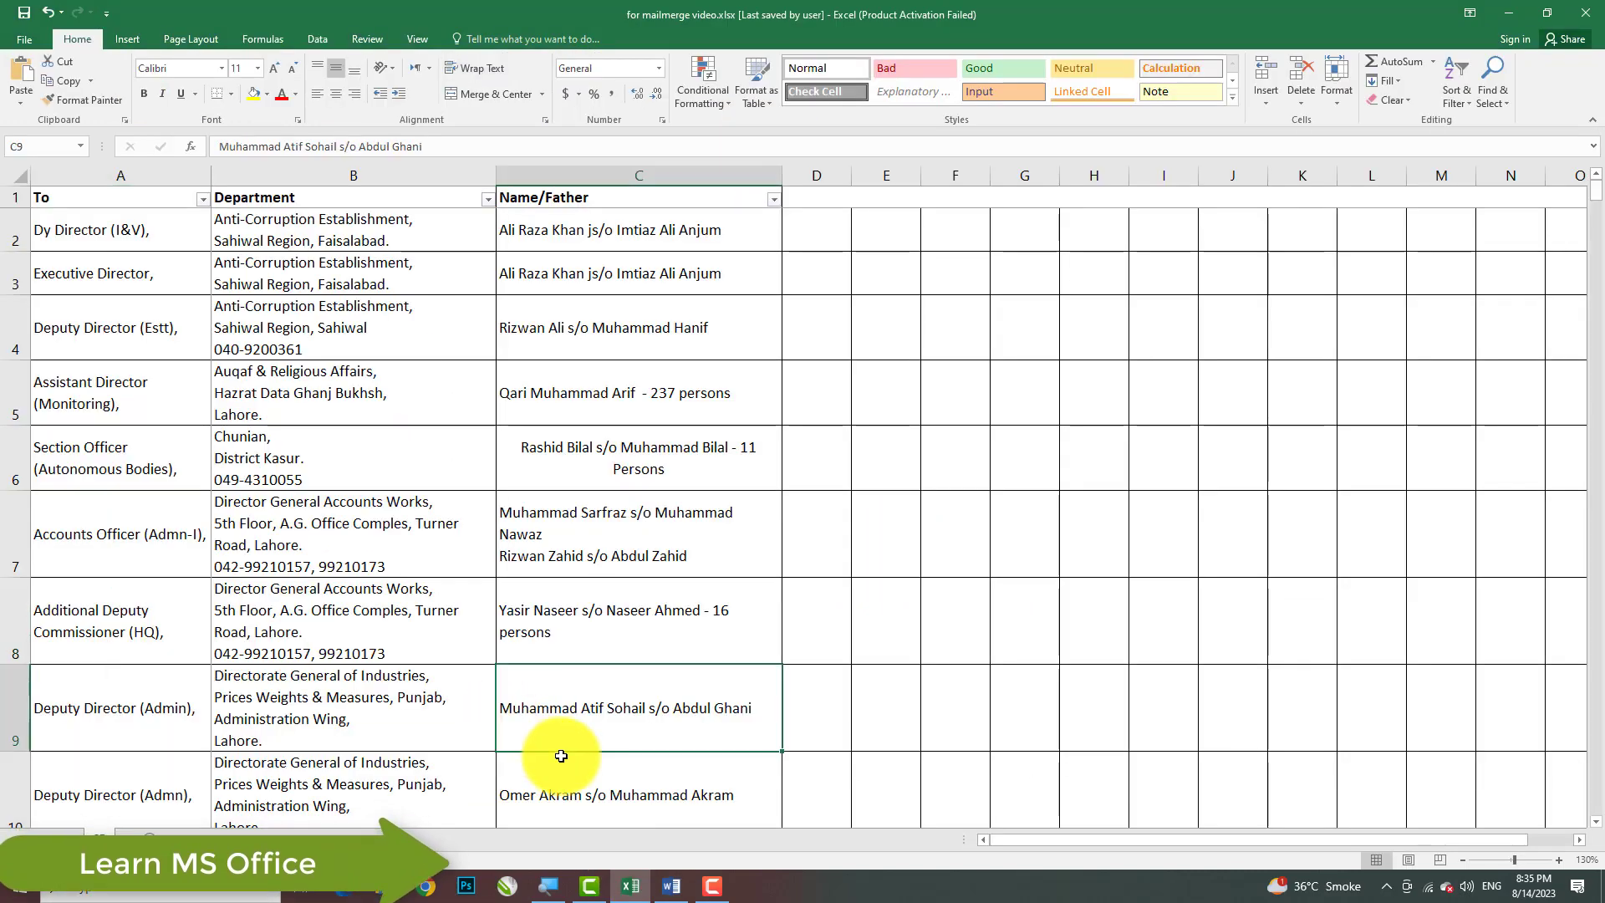
key(Home)
key(ctrl+Down)
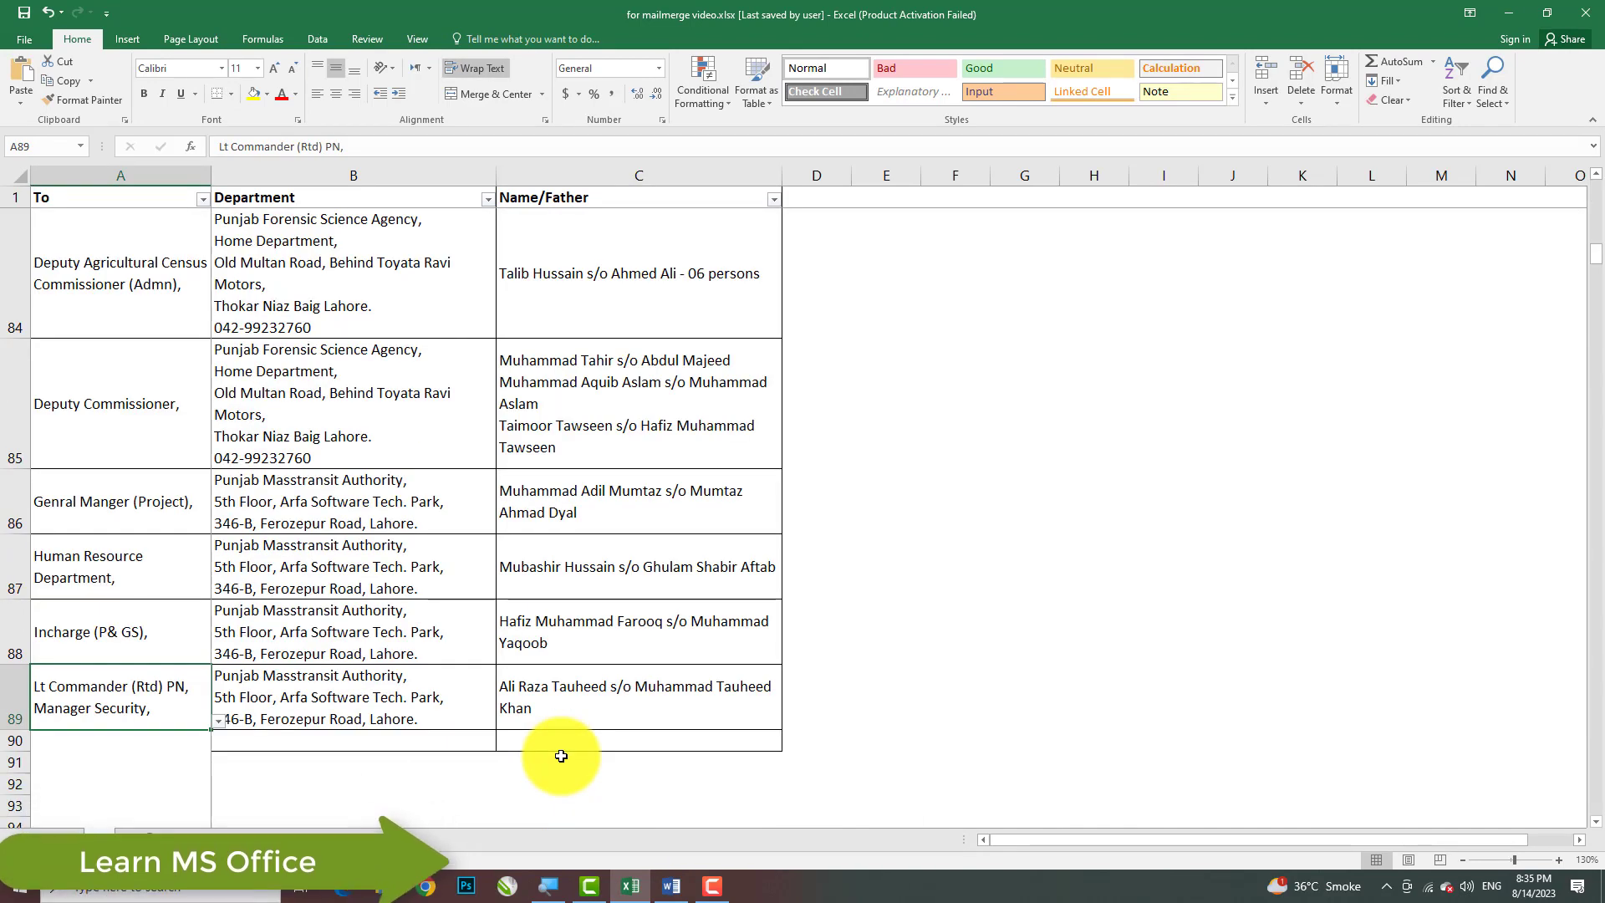
key(ctrl+Up)
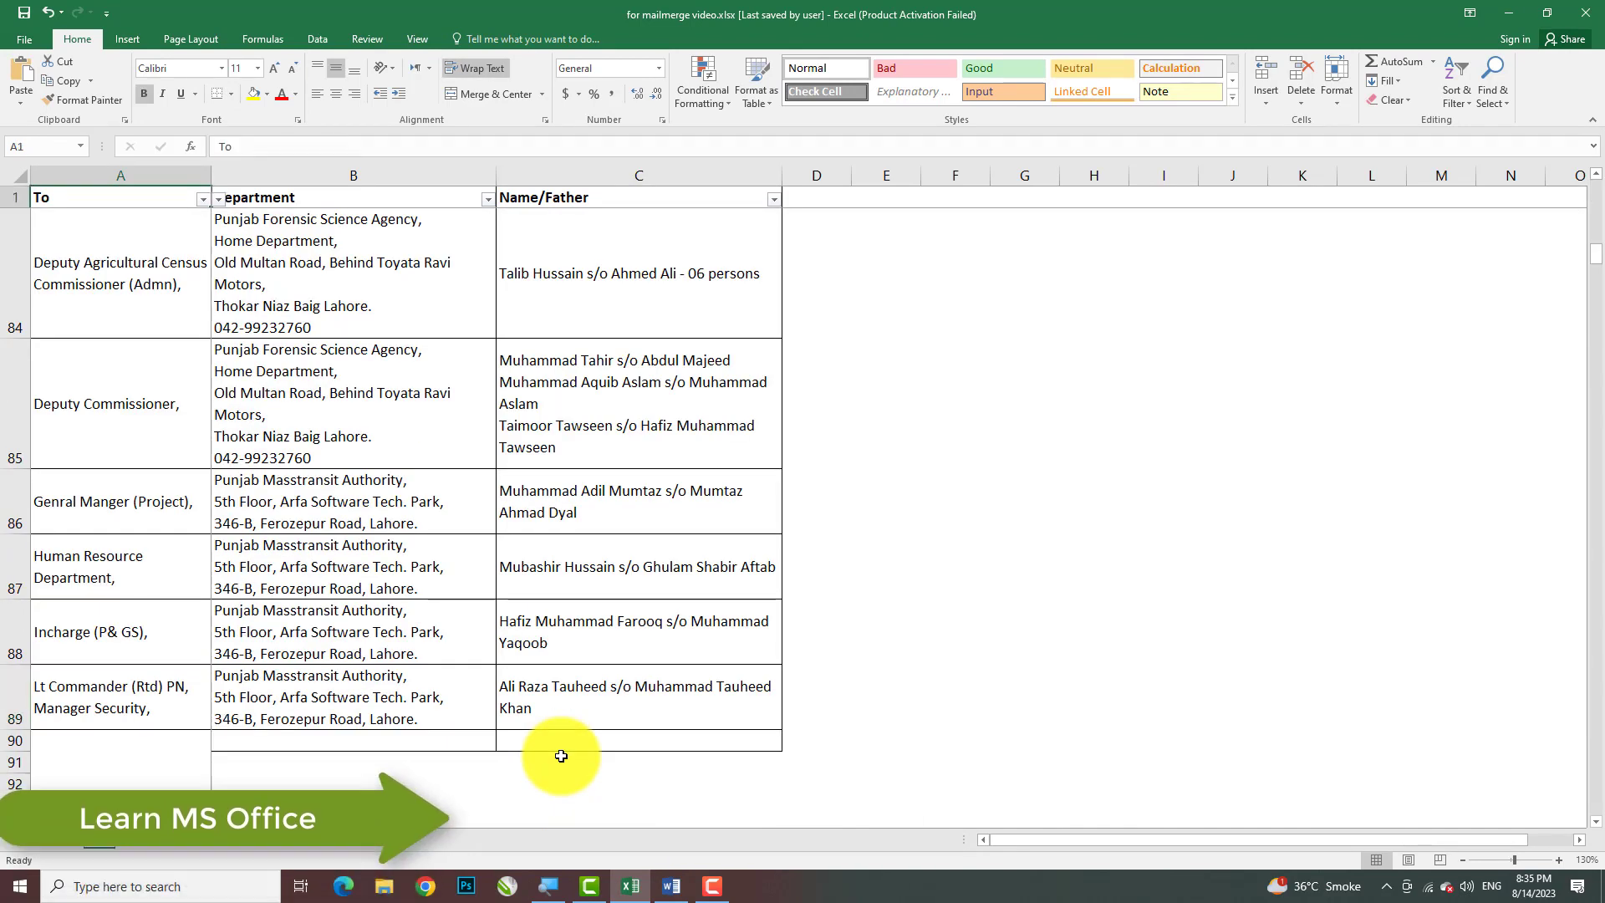
key(Down)
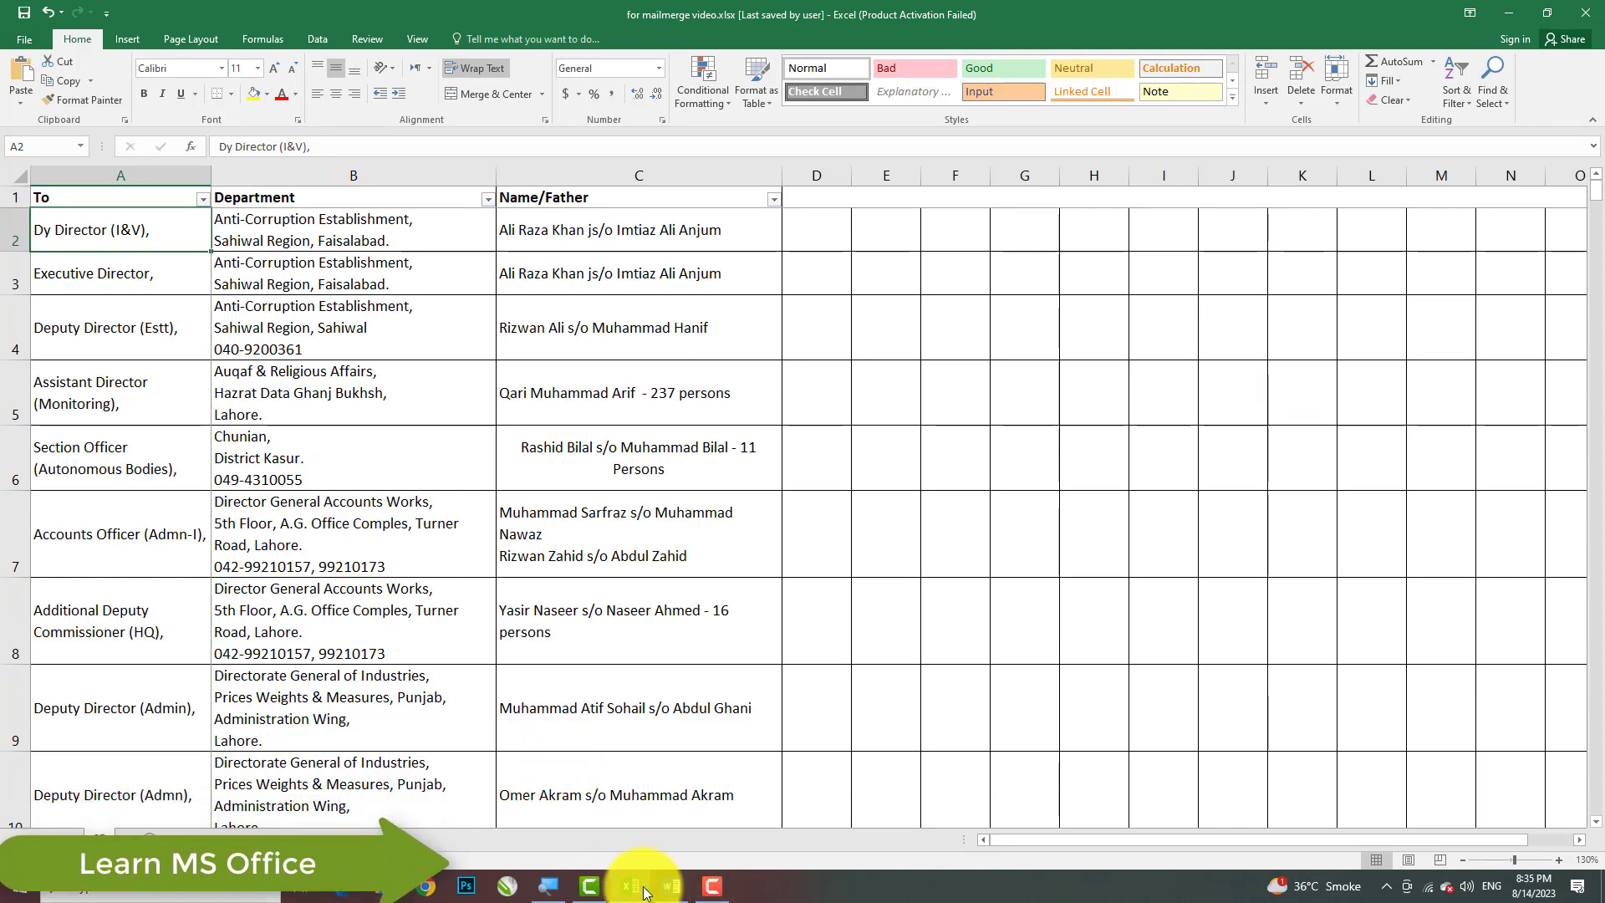
Switch back to the Word letter and preview the merged records one by one up to record 11.
click(672, 887)
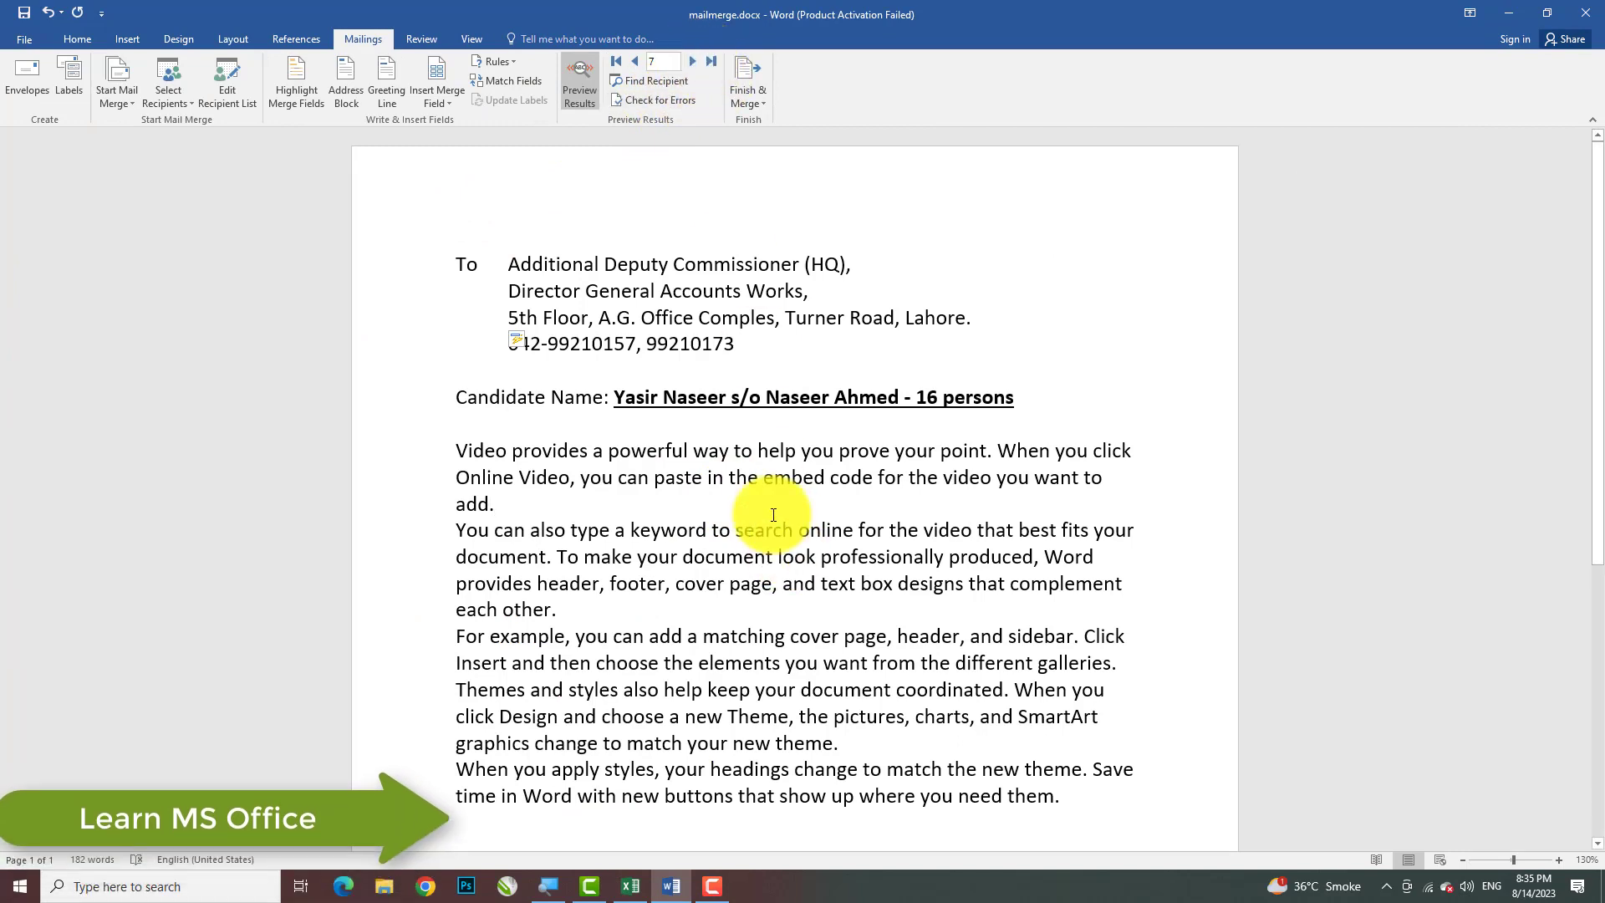
click(692, 62)
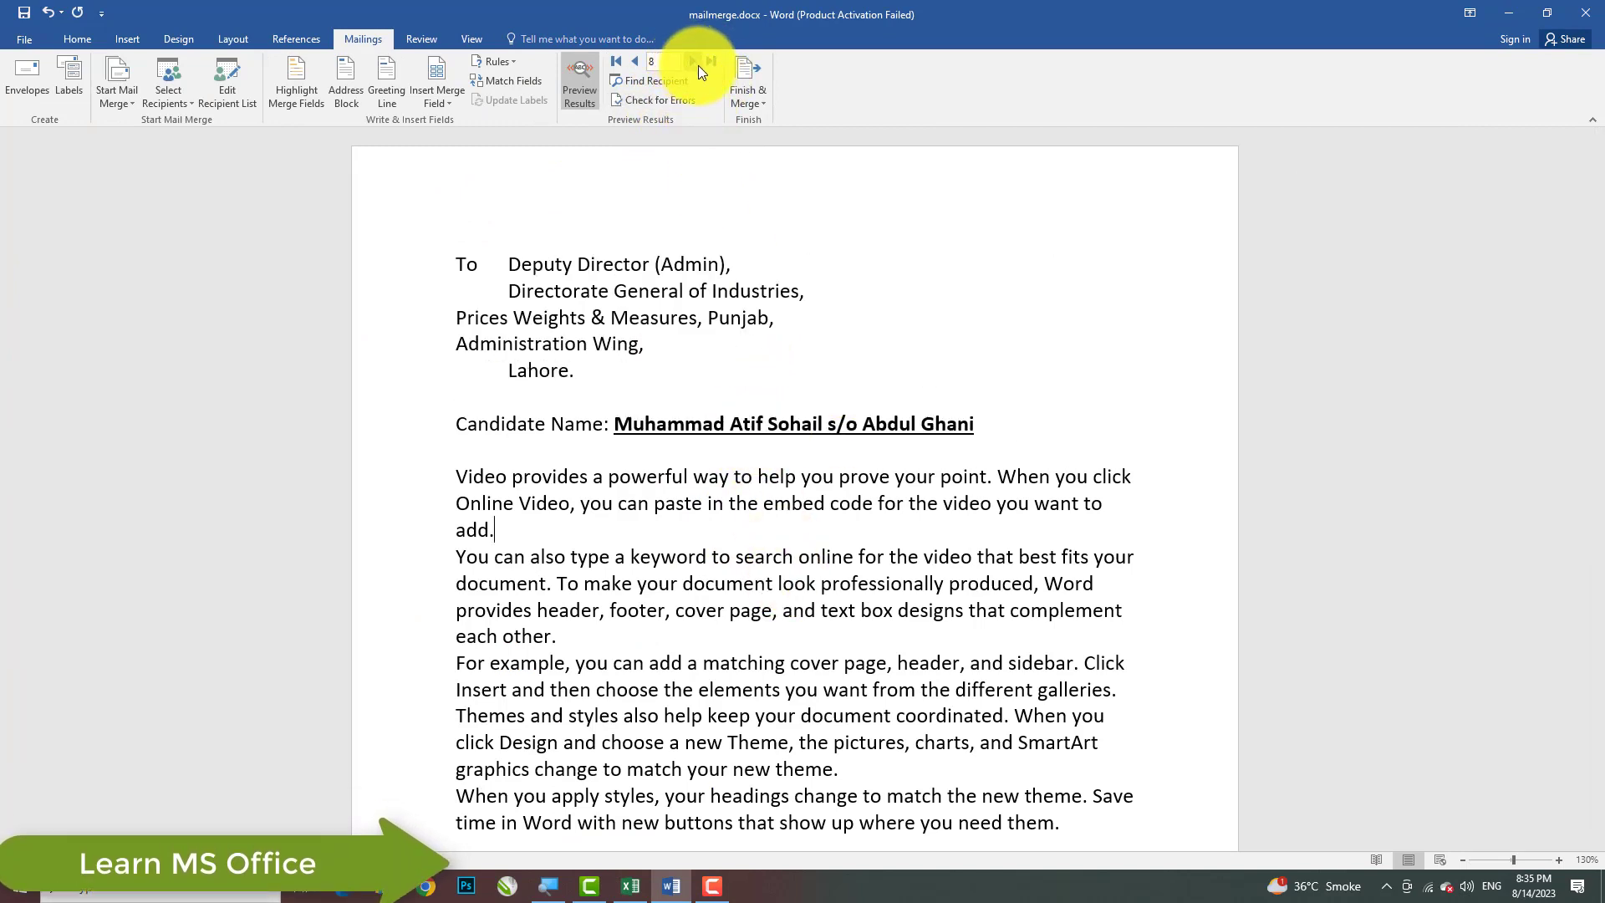
click(693, 63)
click(694, 67)
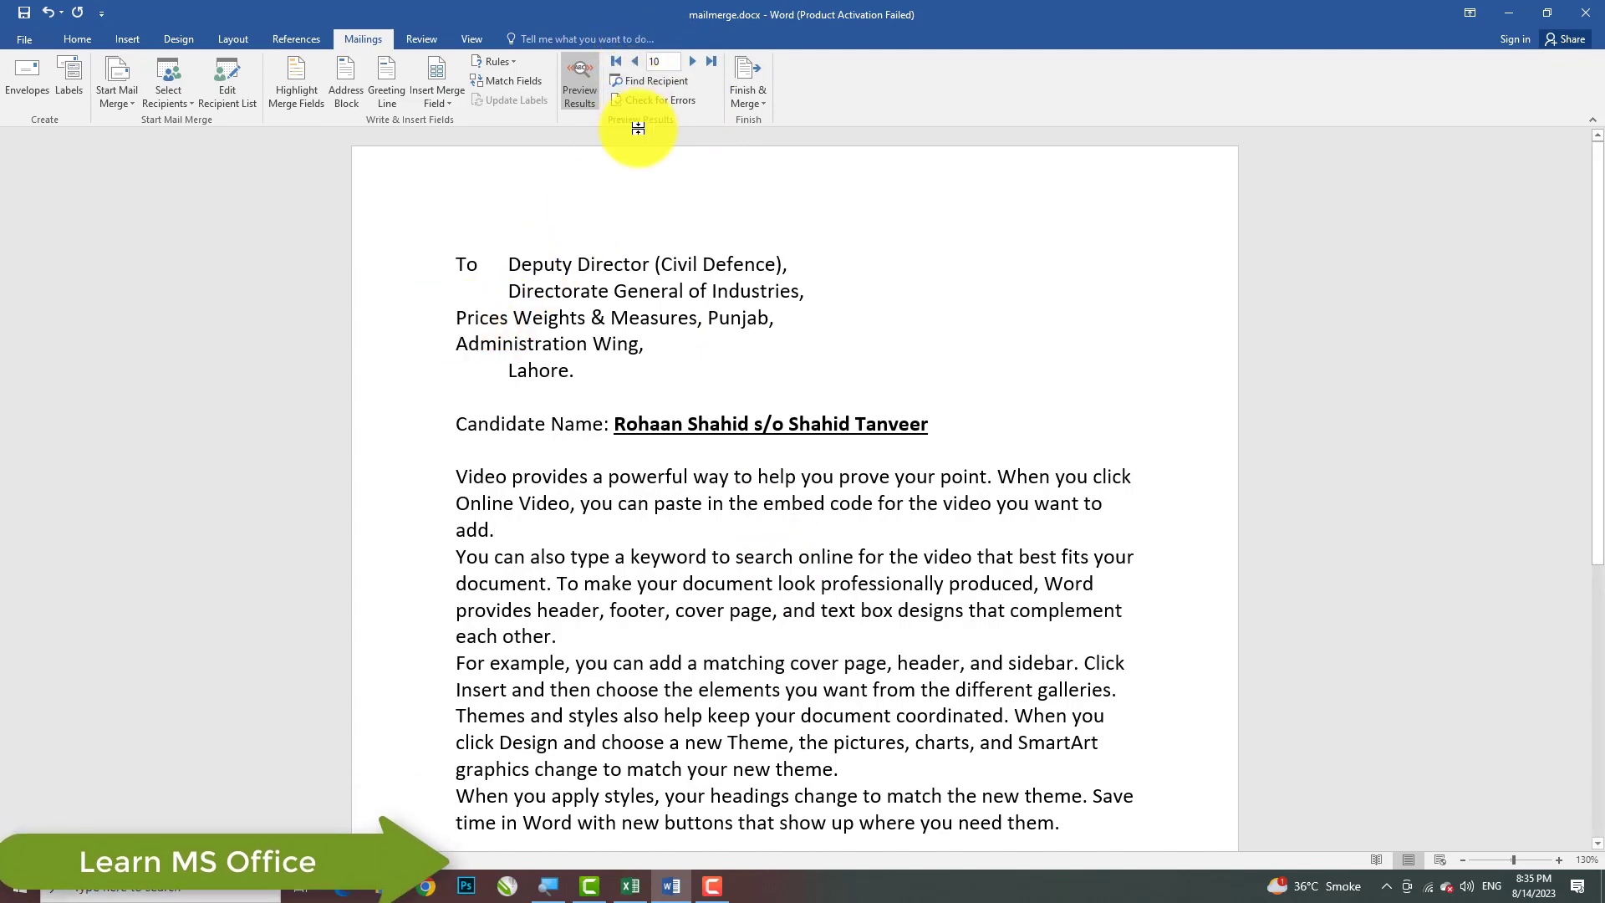
click(693, 61)
click(638, 370)
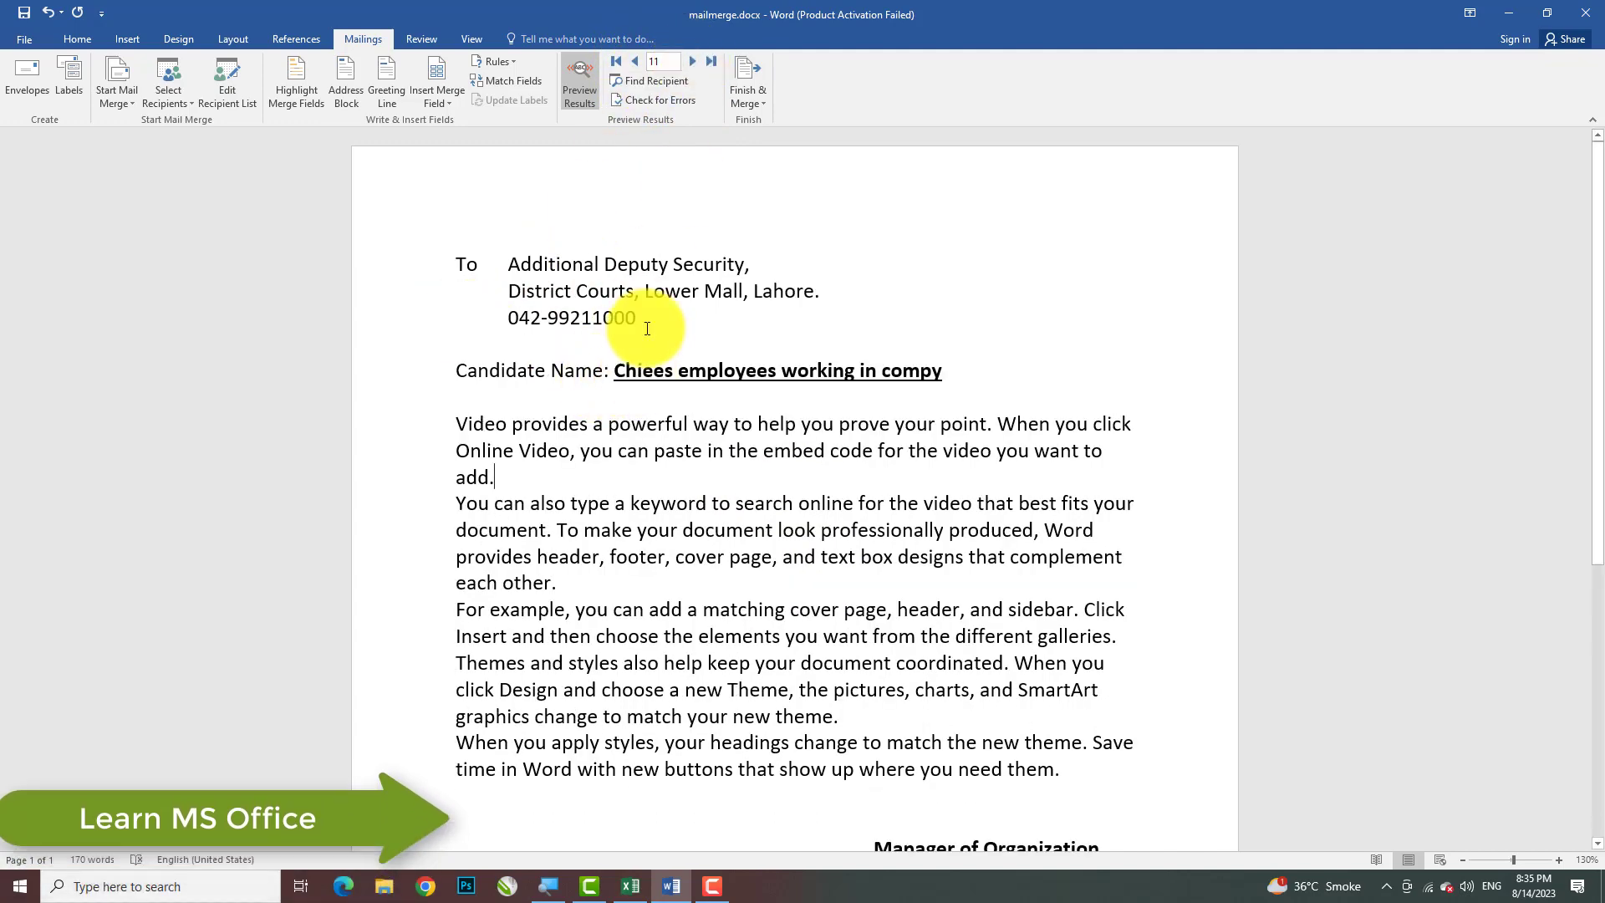
Preview merge record 12 and merge all records into a new document of individual letters.
click(694, 61)
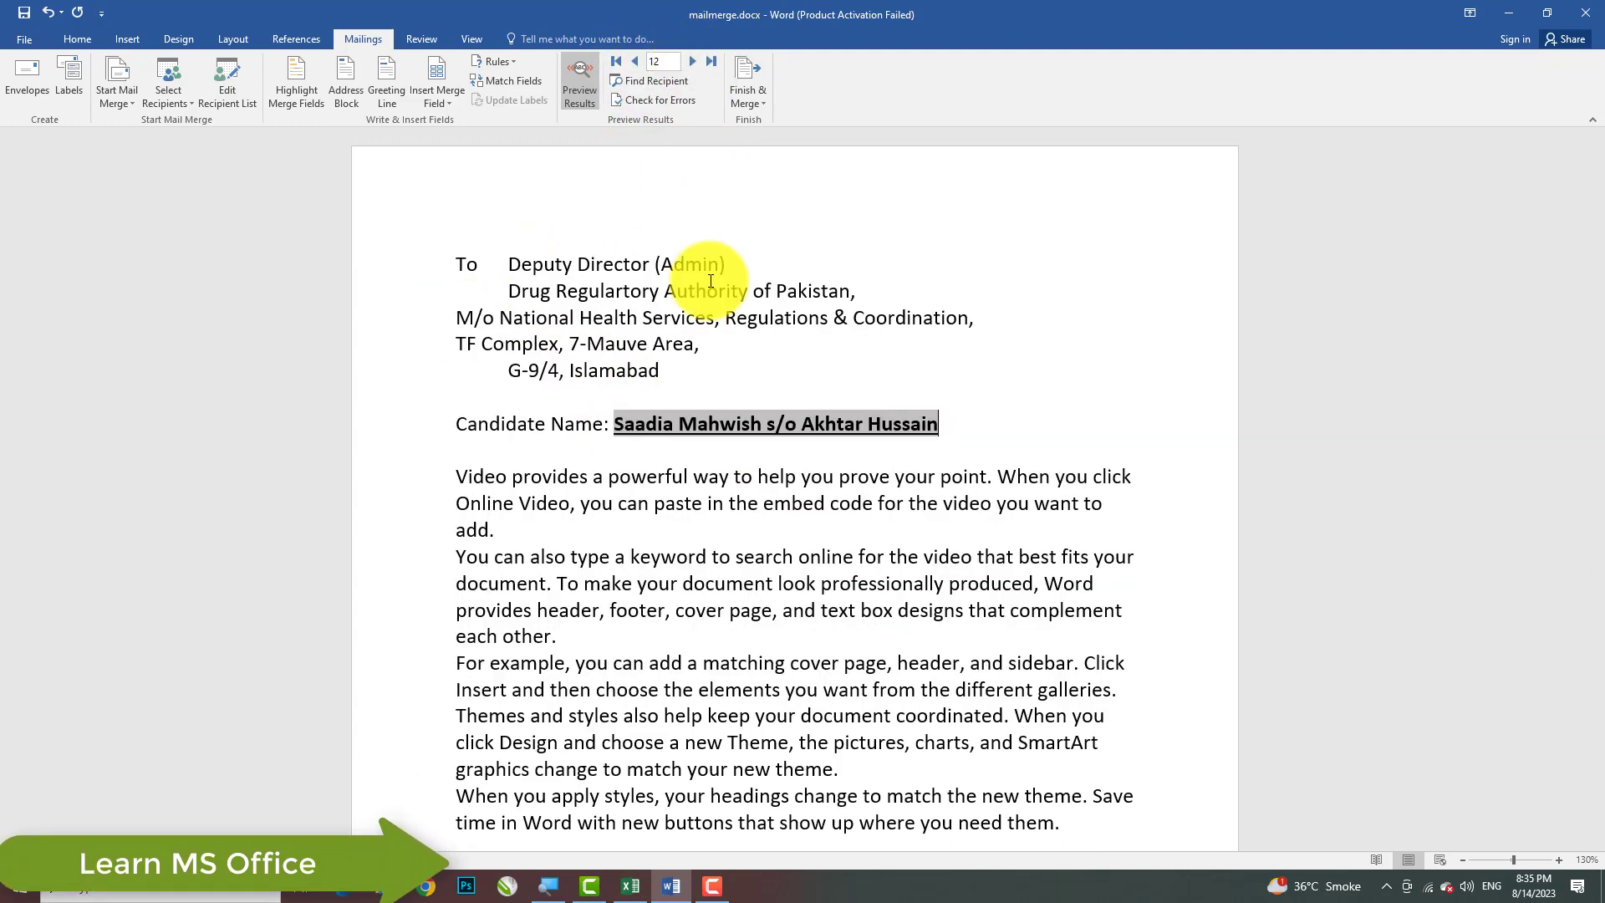
click(759, 71)
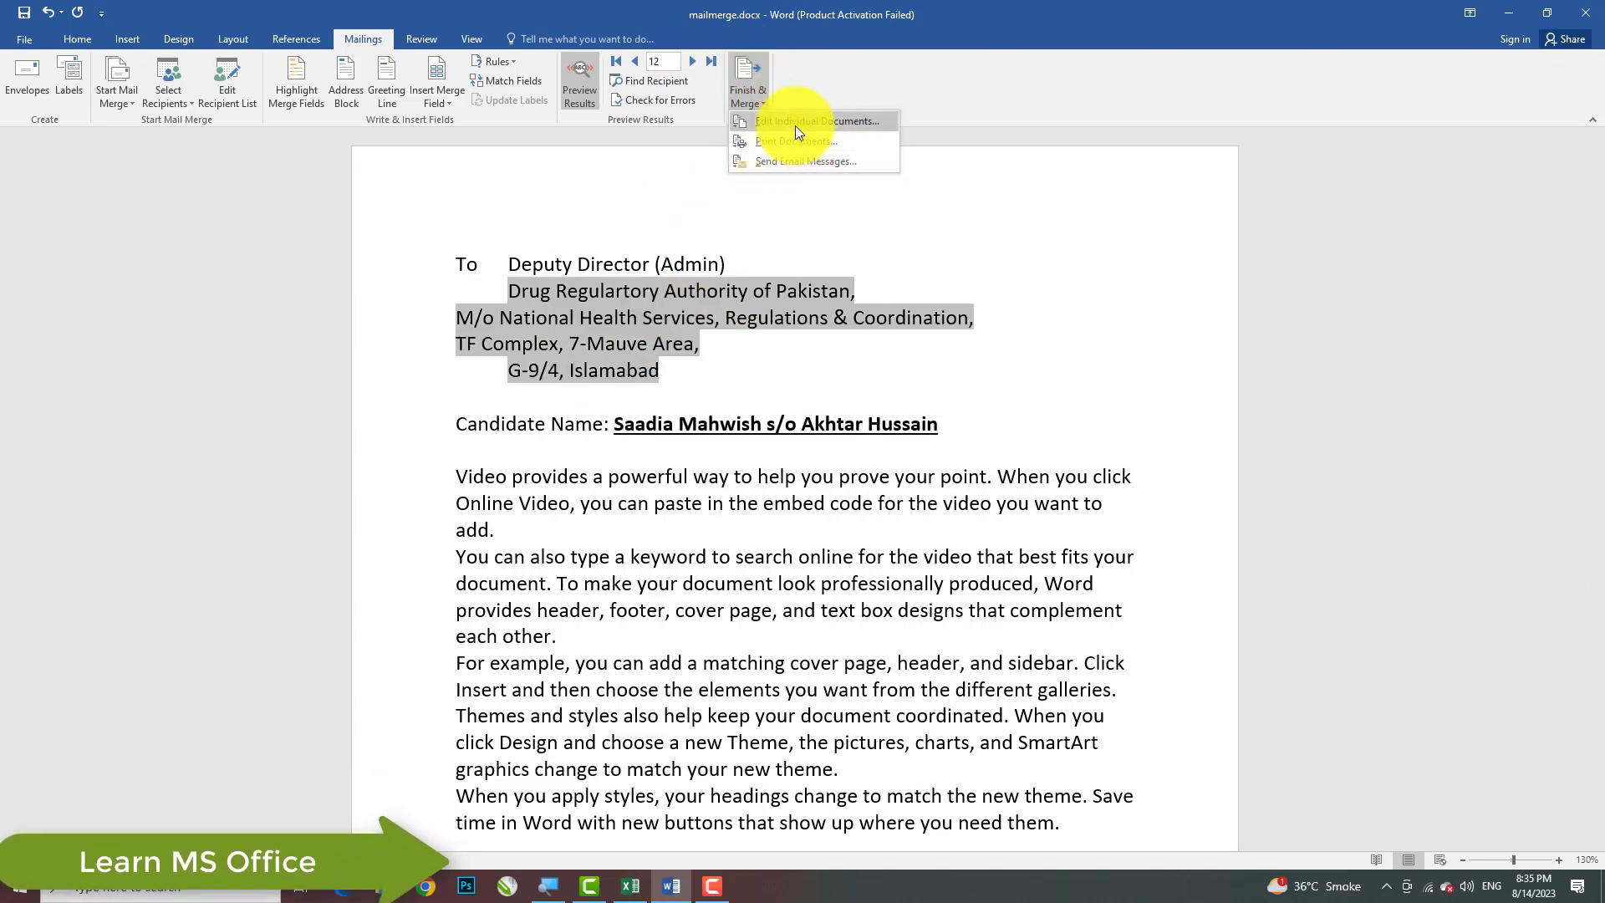
click(825, 170)
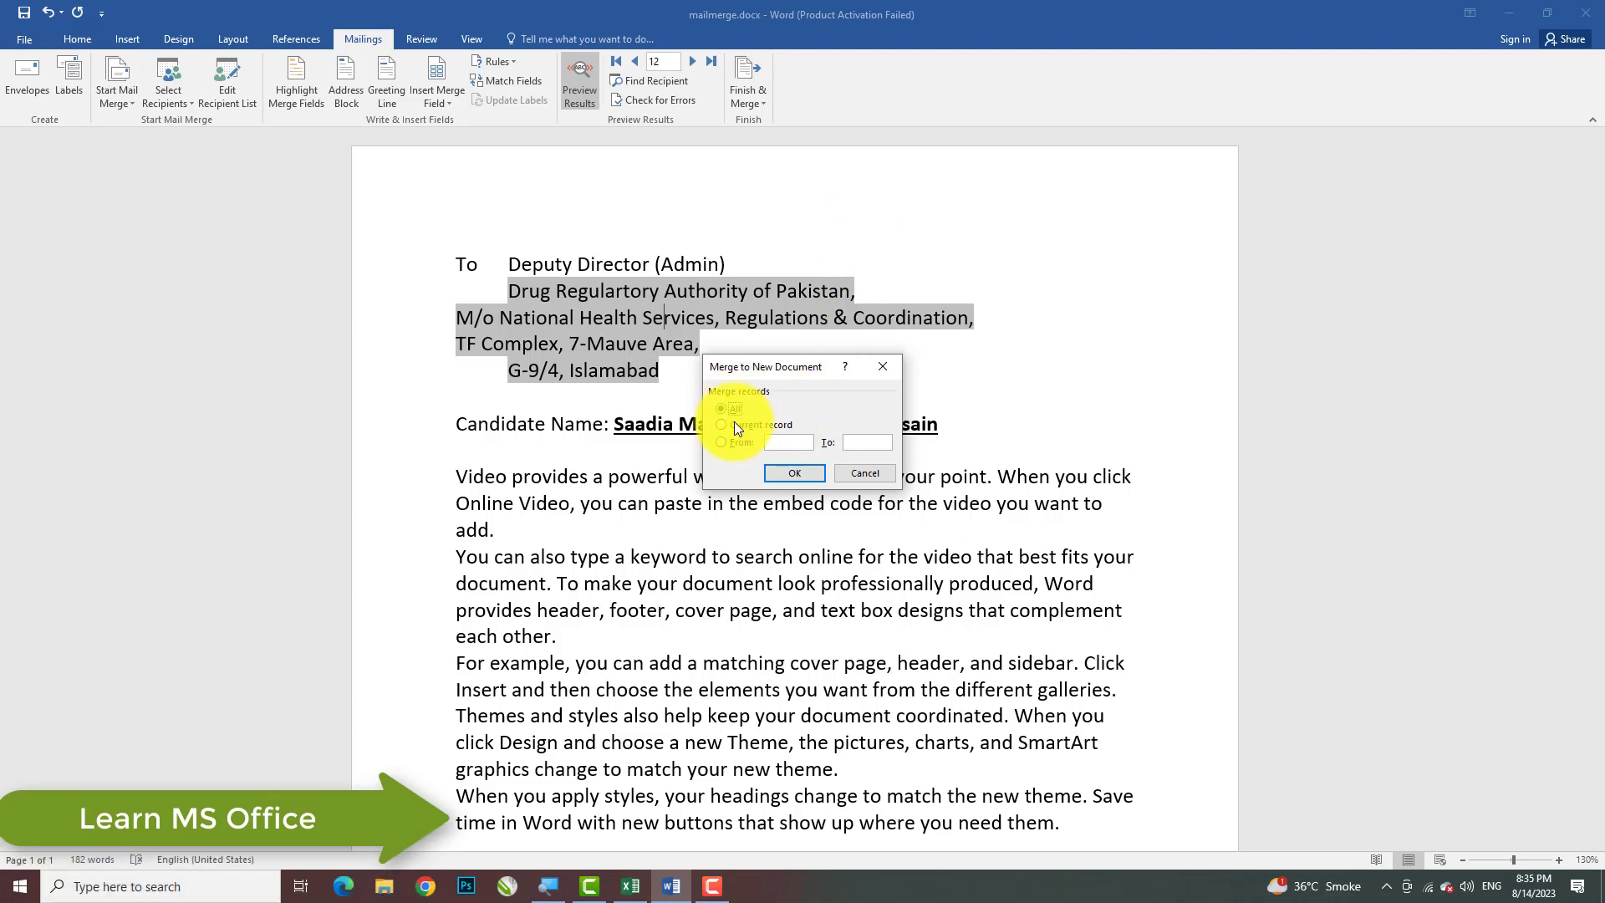
click(801, 471)
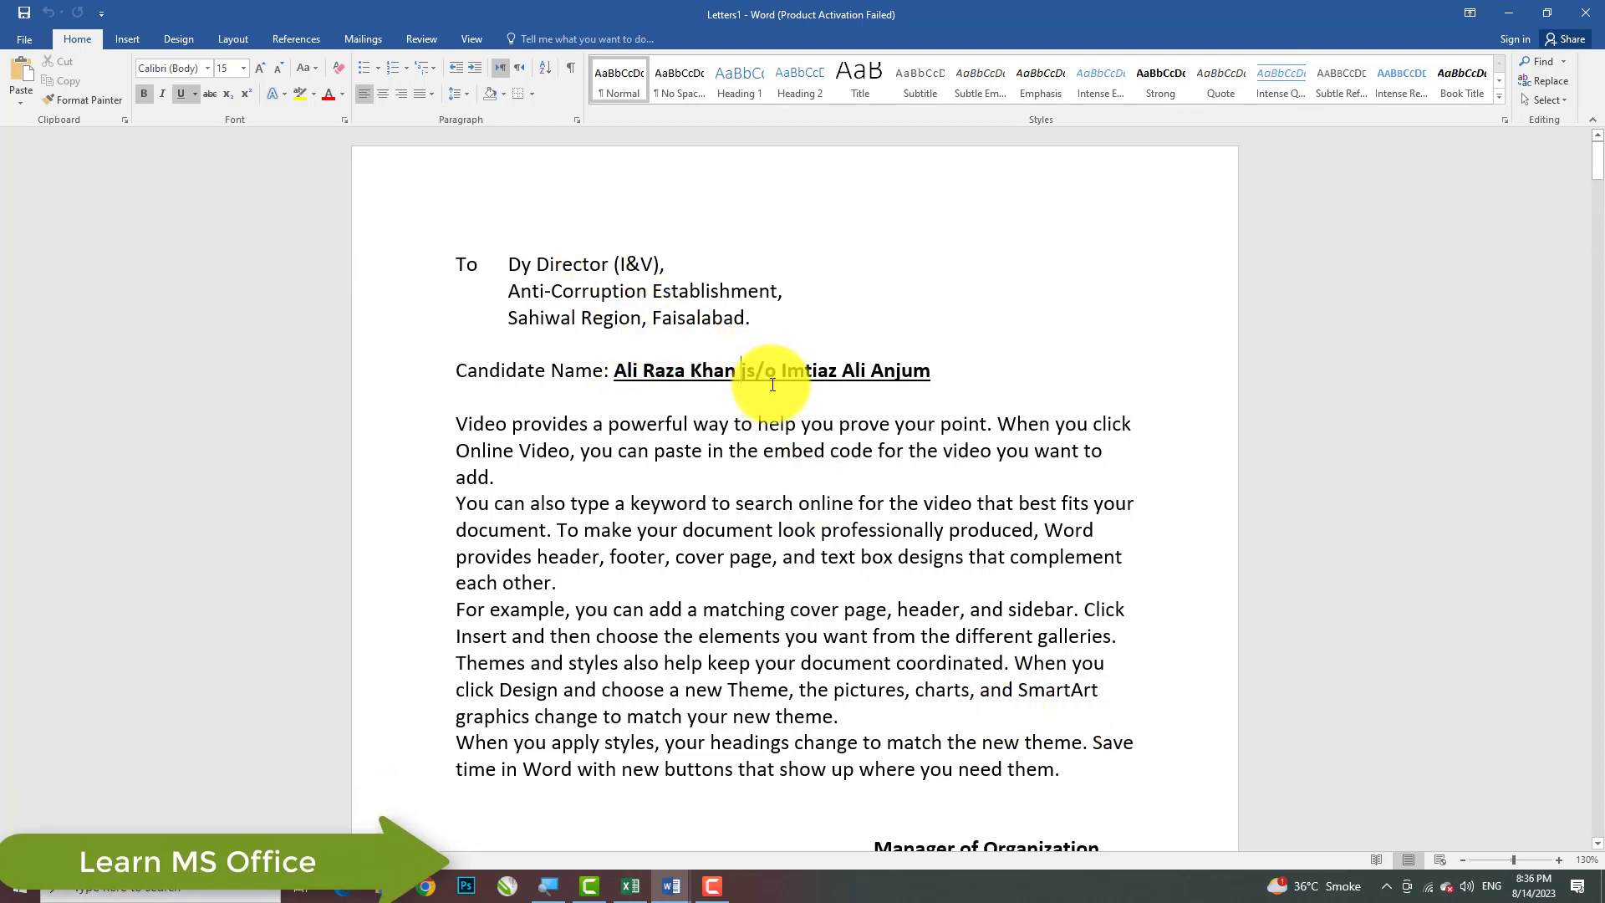
Examine the end of the merged document, including its last letter, and return to the first letter.
scroll(773, 385, down, 6)
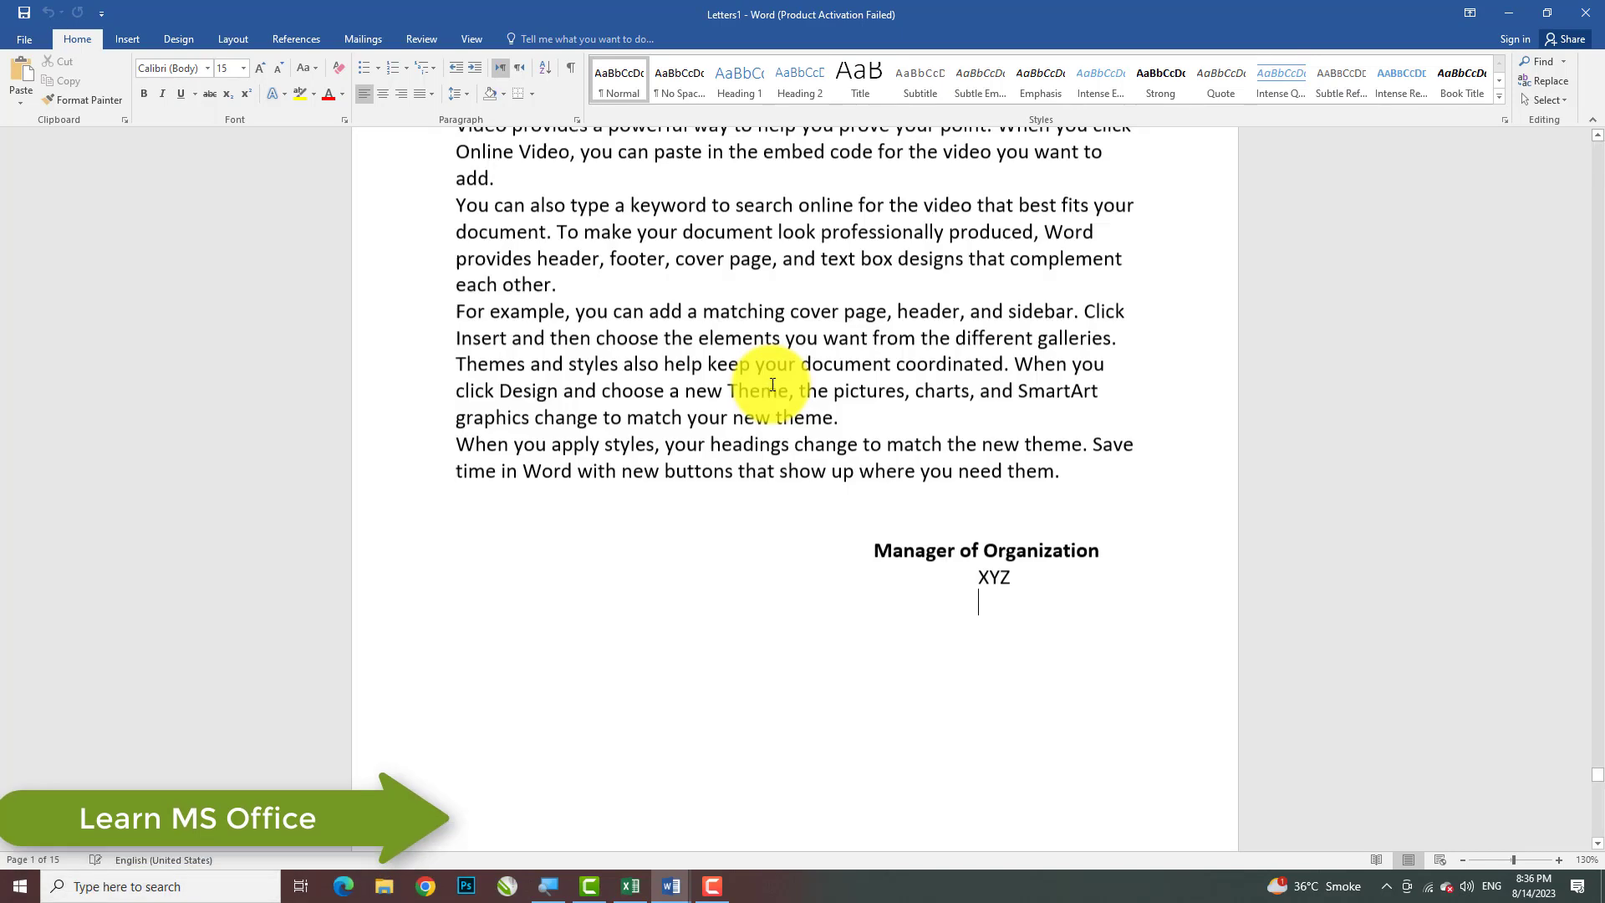
scroll(739, 465, up, 10)
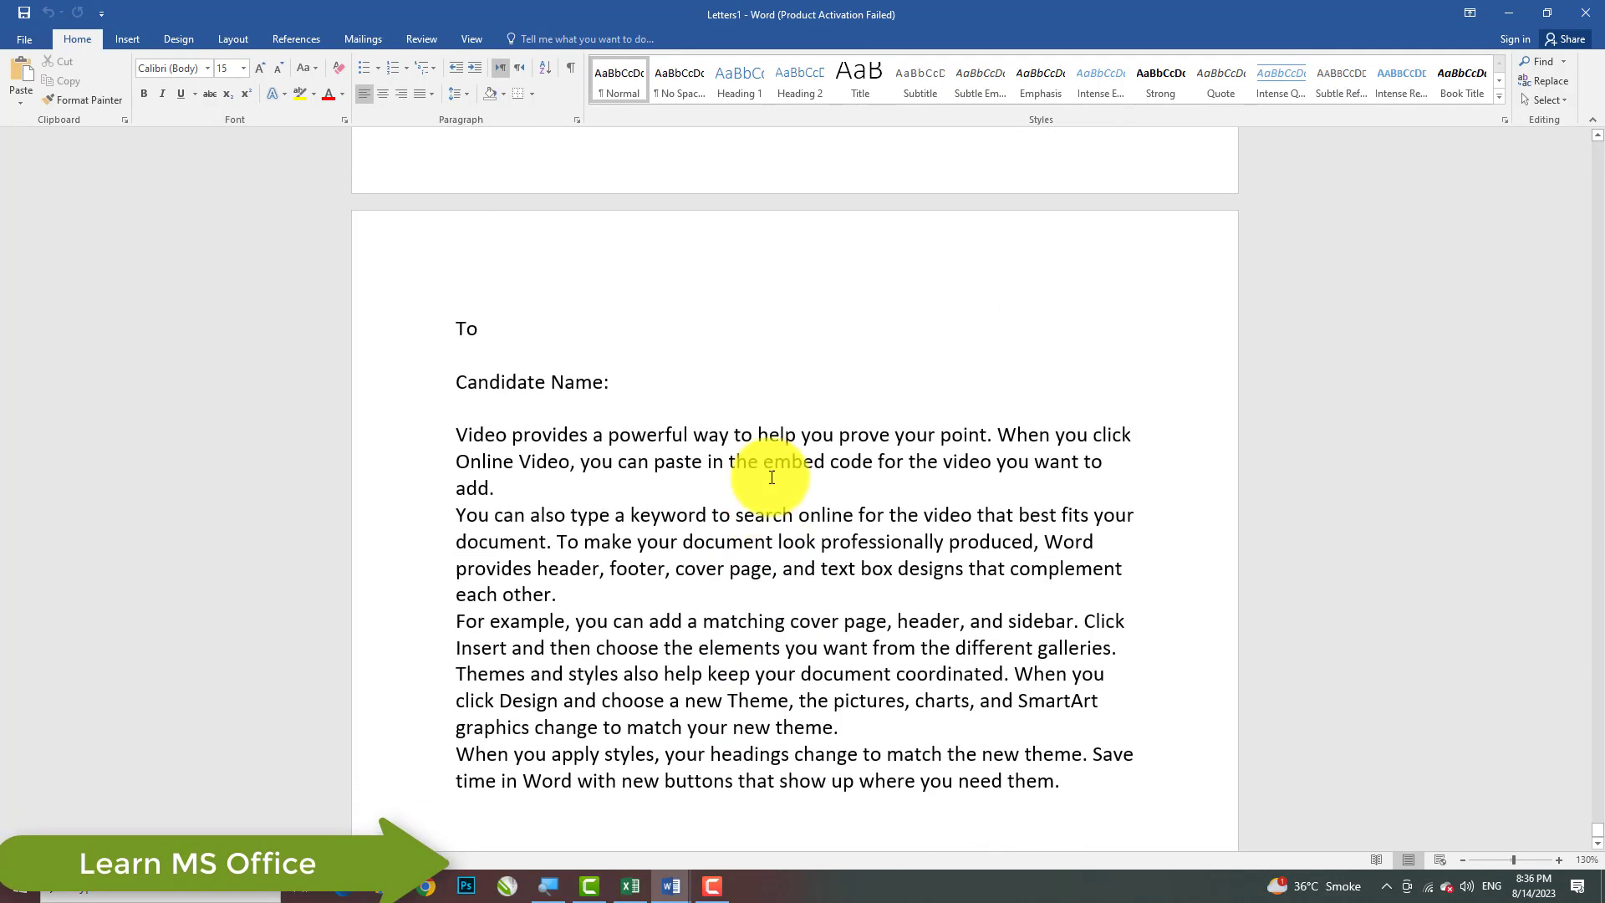
scroll(770, 473, down, 10)
scroll(771, 478, up, 9)
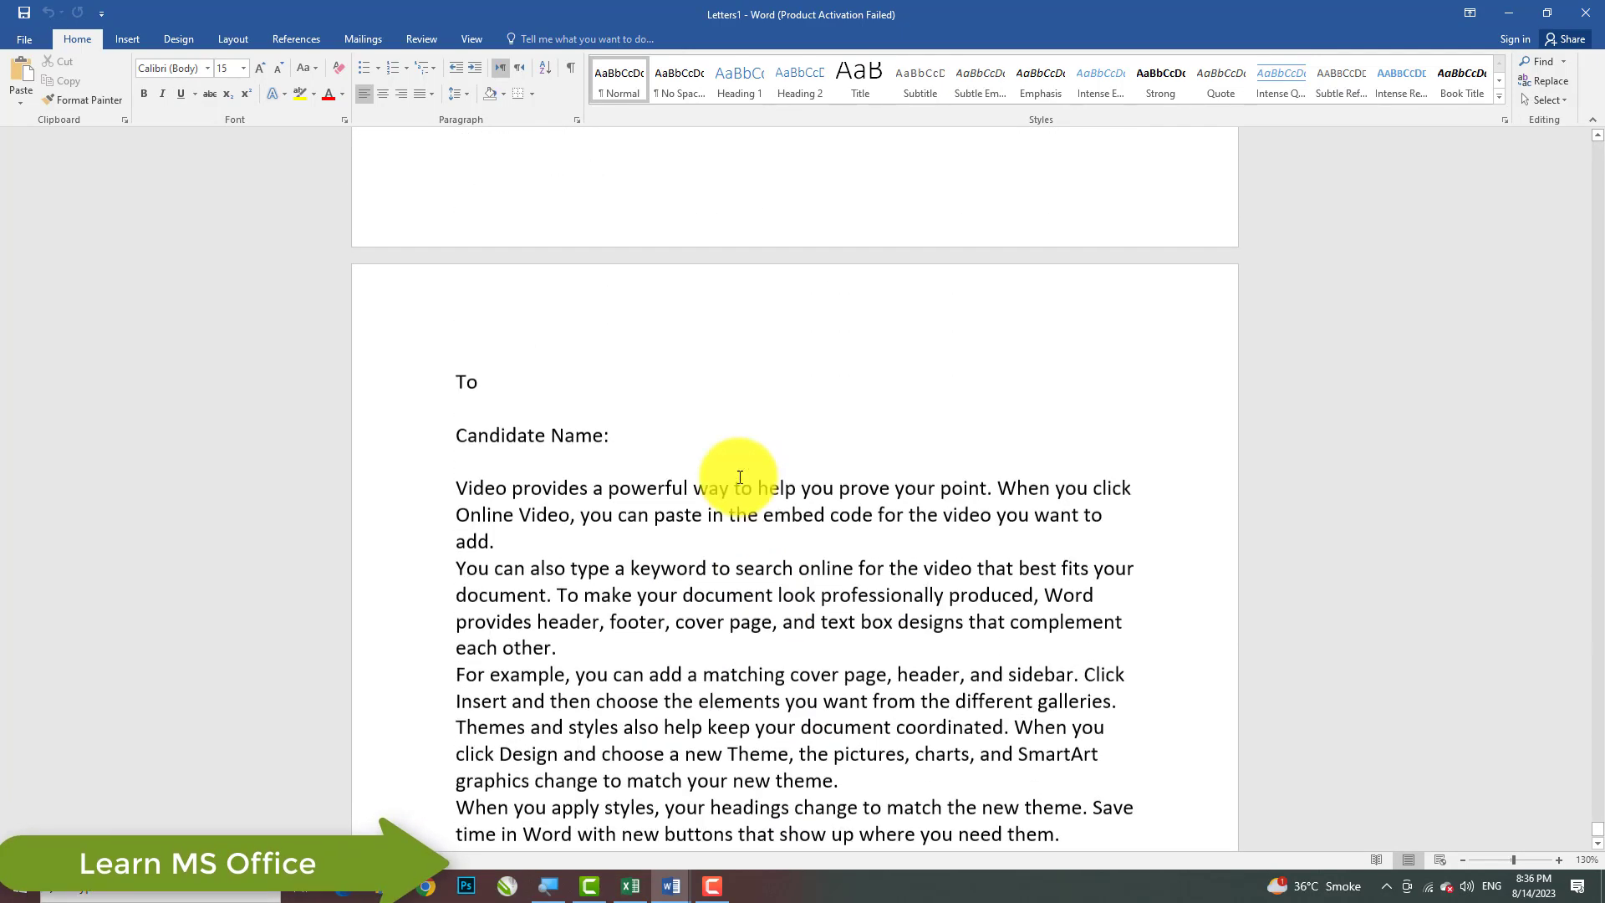
scroll(660, 455, down, 9)
scroll(706, 459, up, 10)
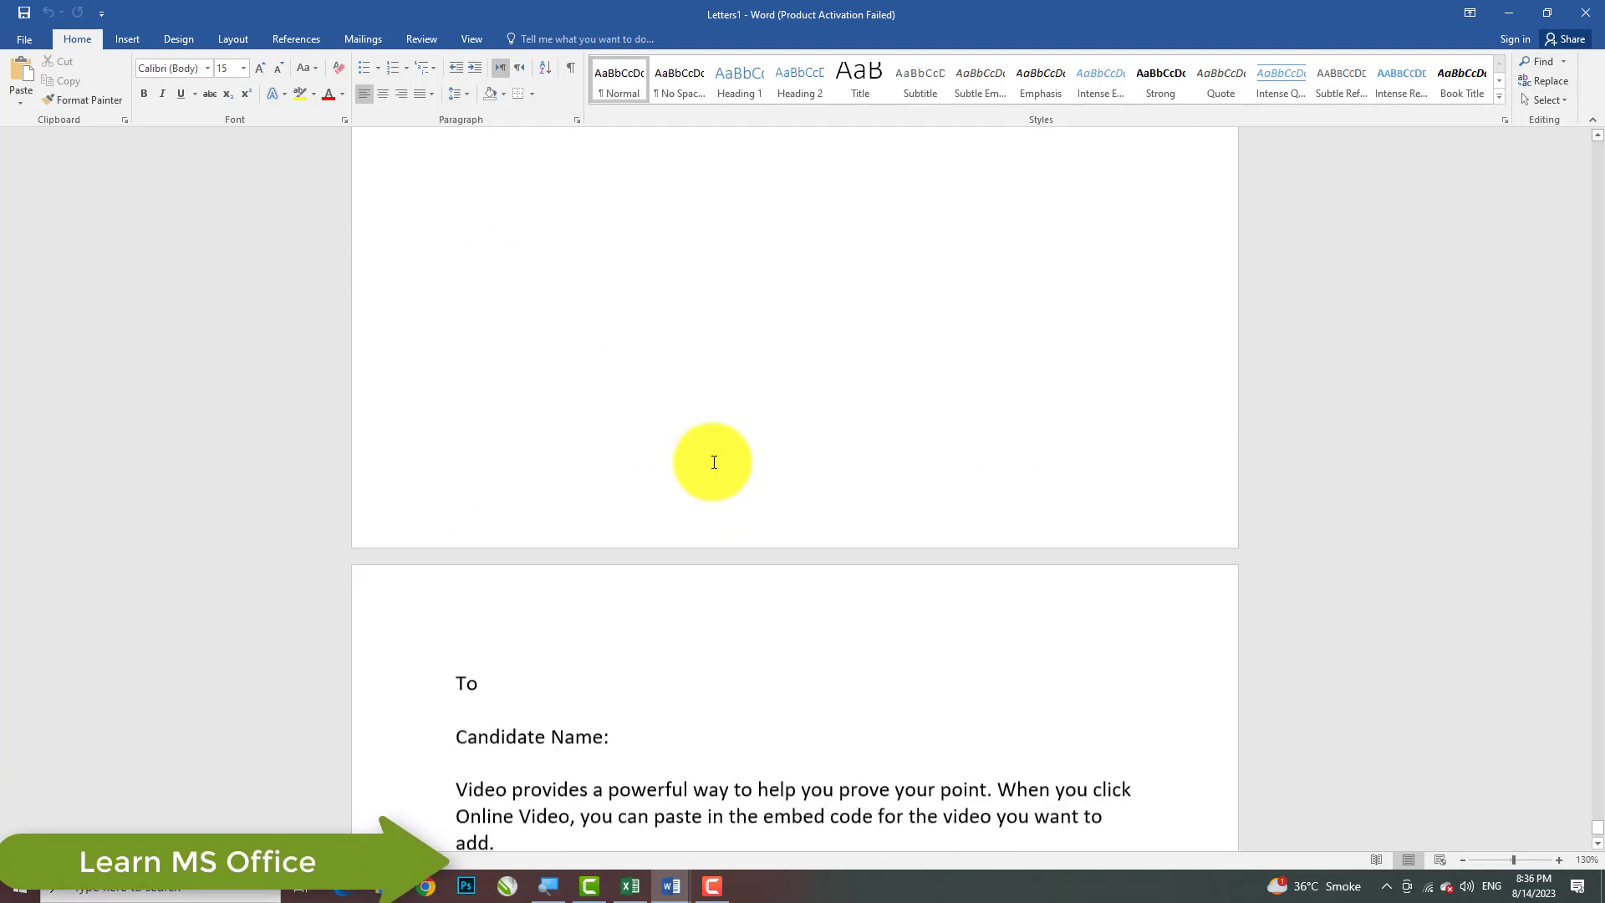
scroll(735, 465, down, 10)
scroll(725, 466, up, 4)
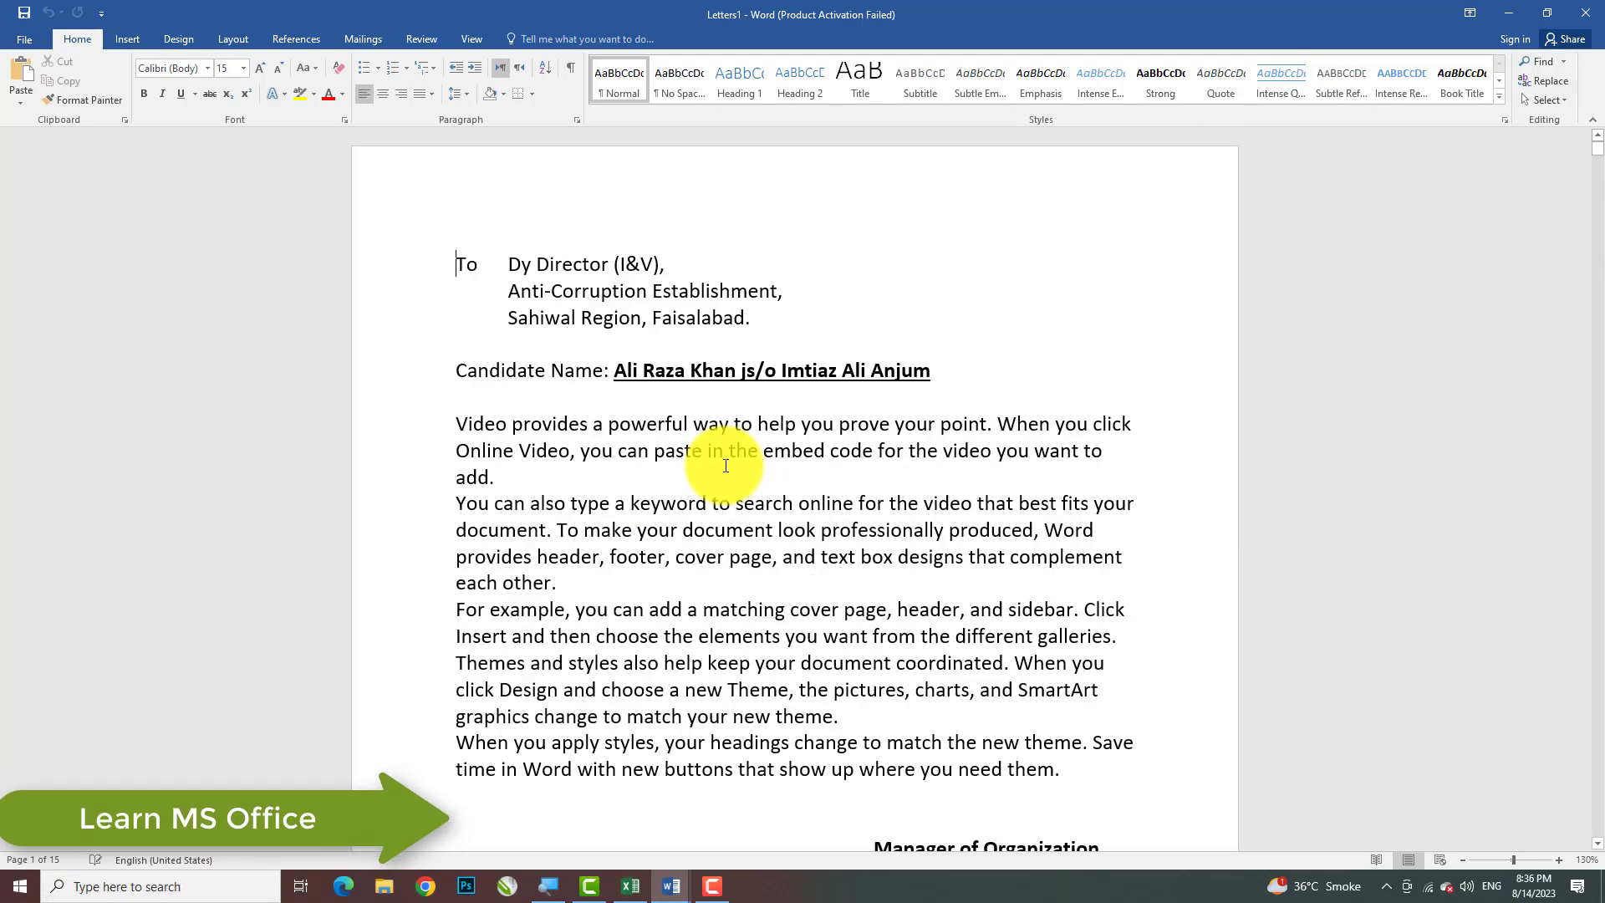
Examine the merged letters in order from the first one to the Administrator Auqaf letter, checking recipient, candidate line and closing block.
scroll(706, 474, down, 2)
scroll(706, 476, down, 4)
scroll(709, 483, up, 10)
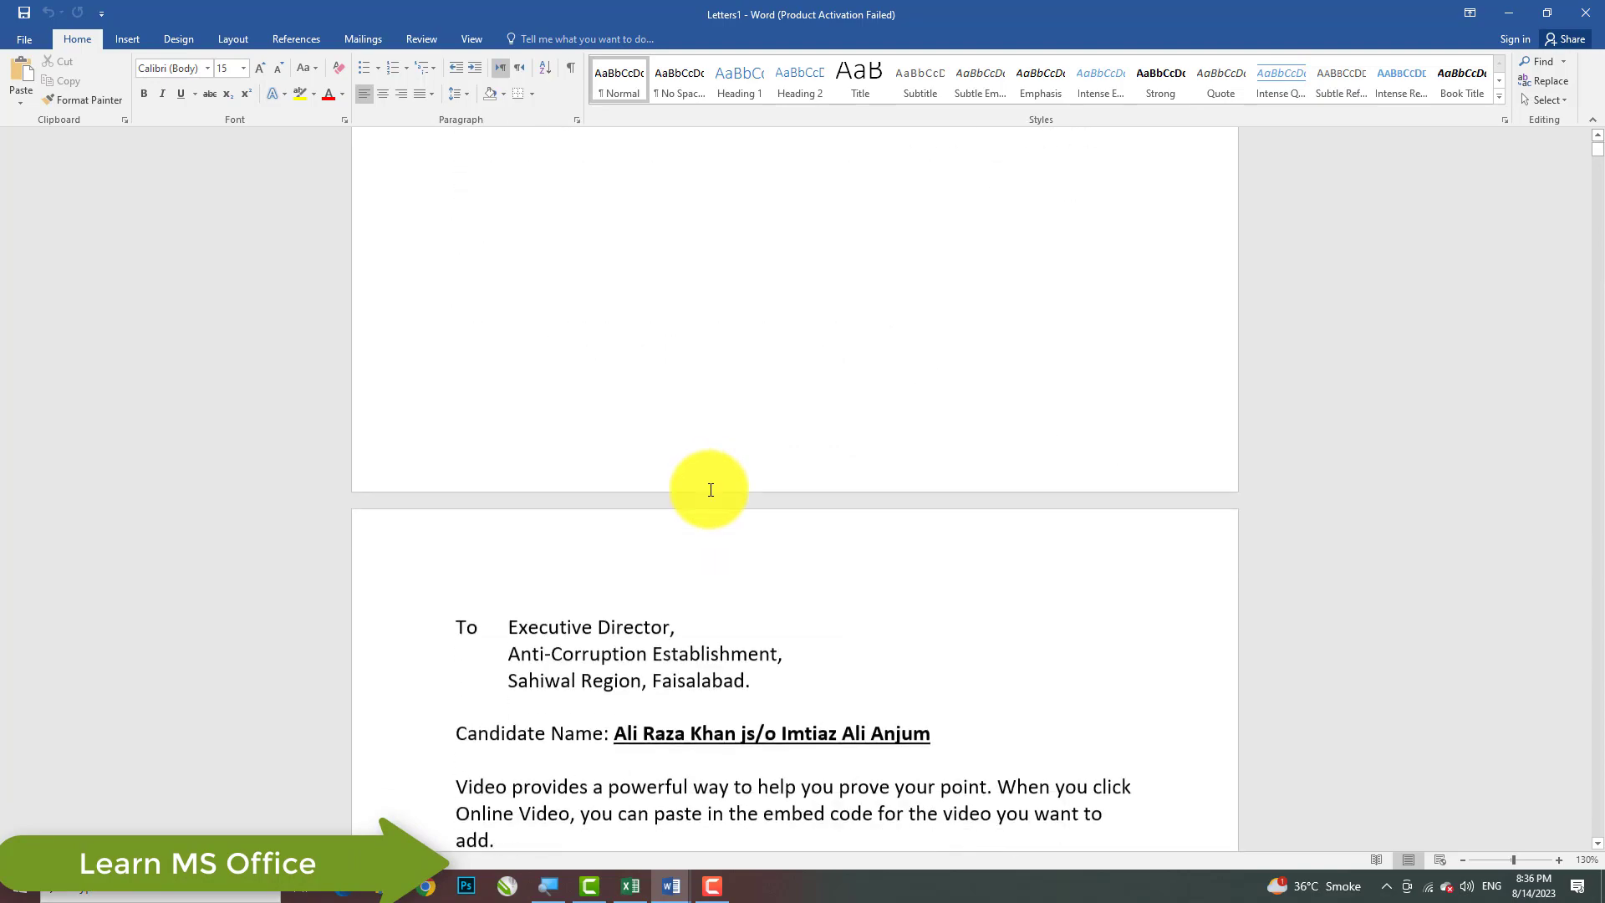
scroll(707, 534, down, 3)
click(697, 585)
scroll(752, 524, down, 12)
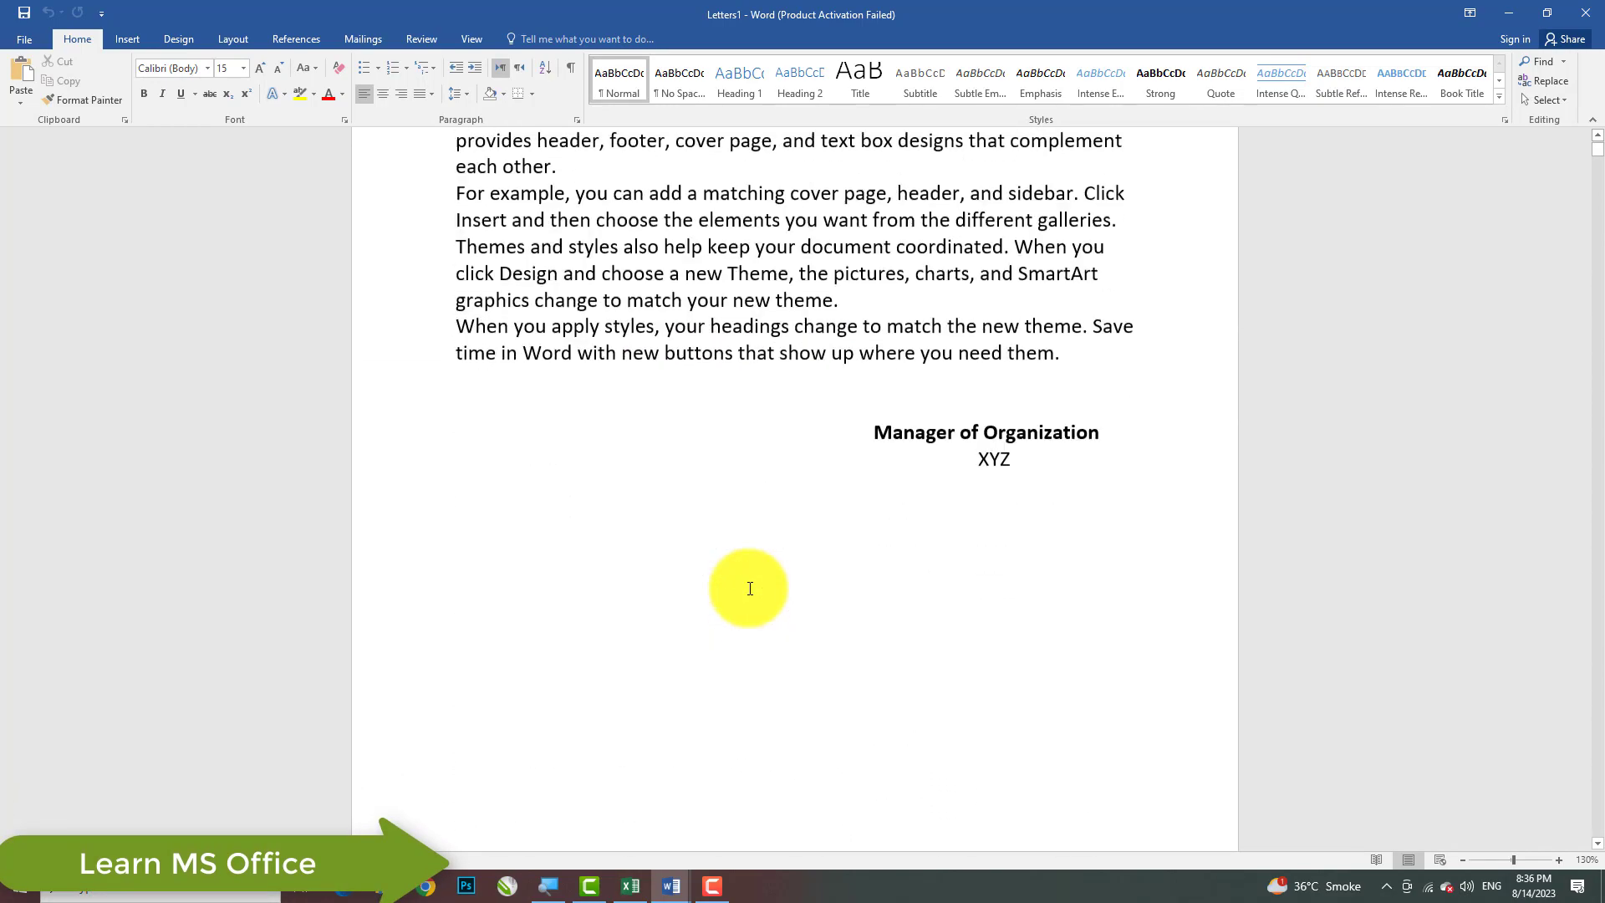
scroll(750, 615, down, 20)
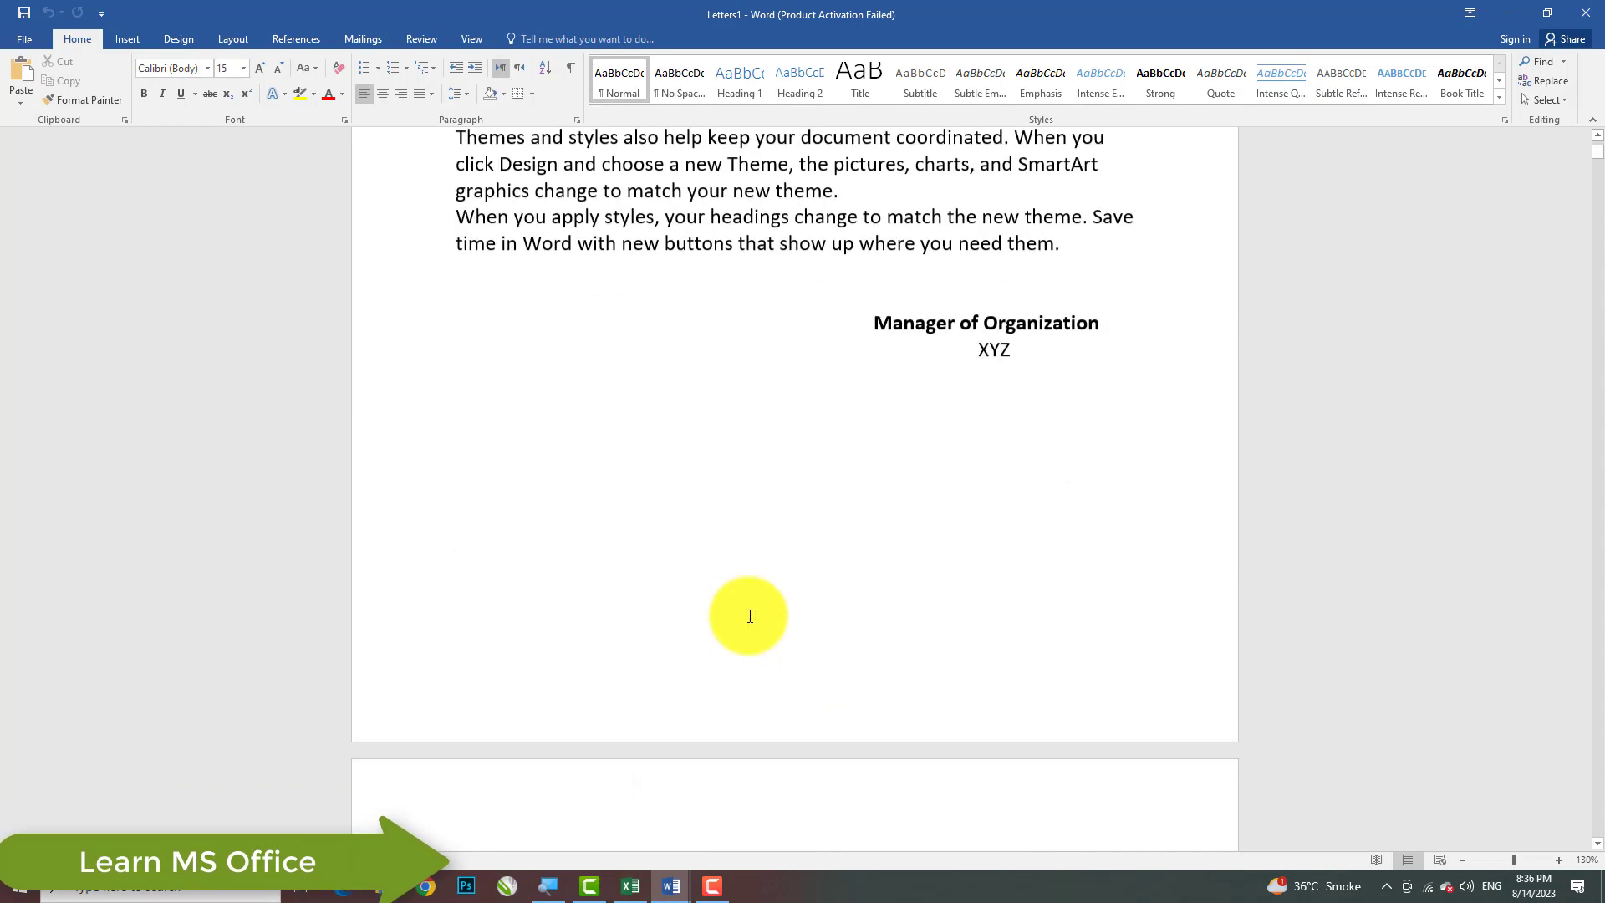
scroll(750, 616, up, 1)
scroll(750, 616, down, 9)
scroll(750, 616, down, 20)
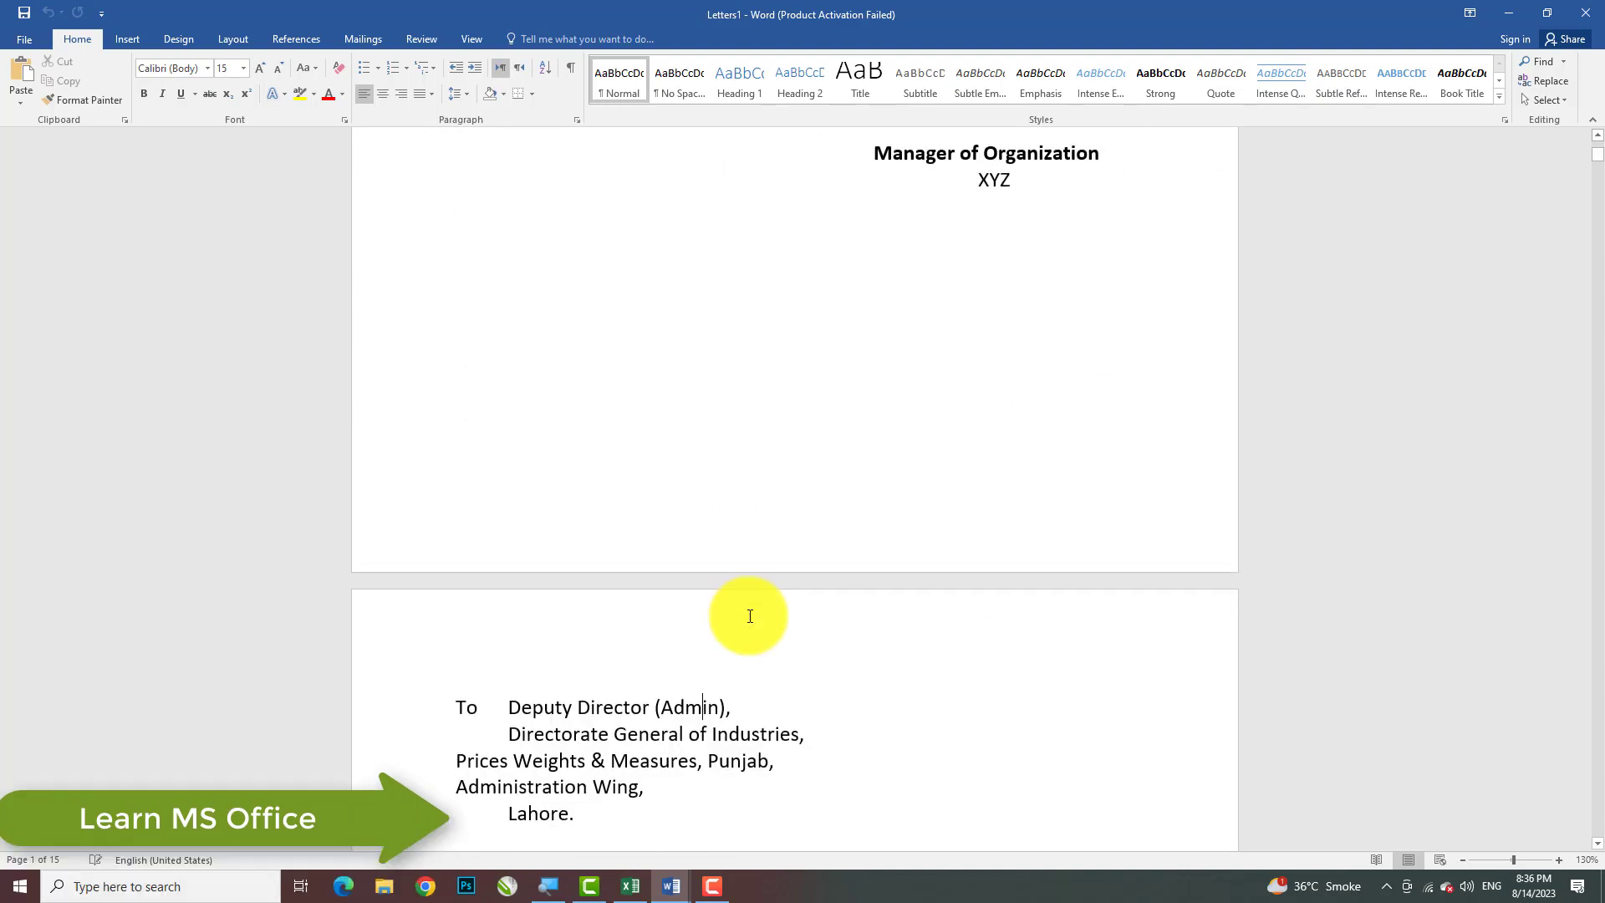
scroll(749, 616, down, 20)
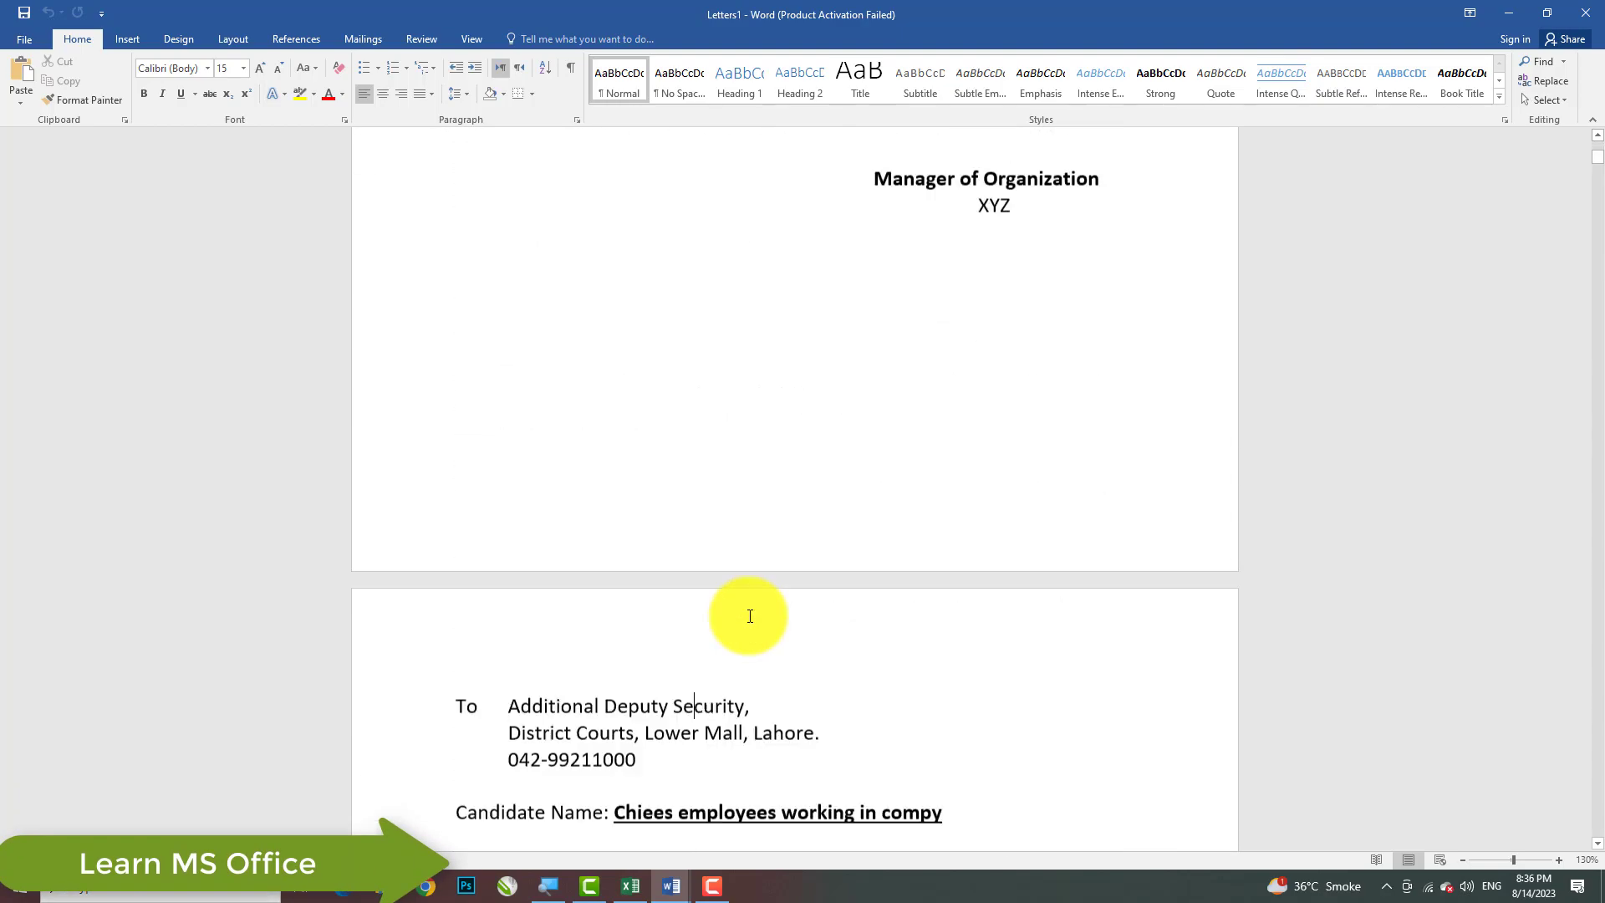
scroll(750, 615, up, 6)
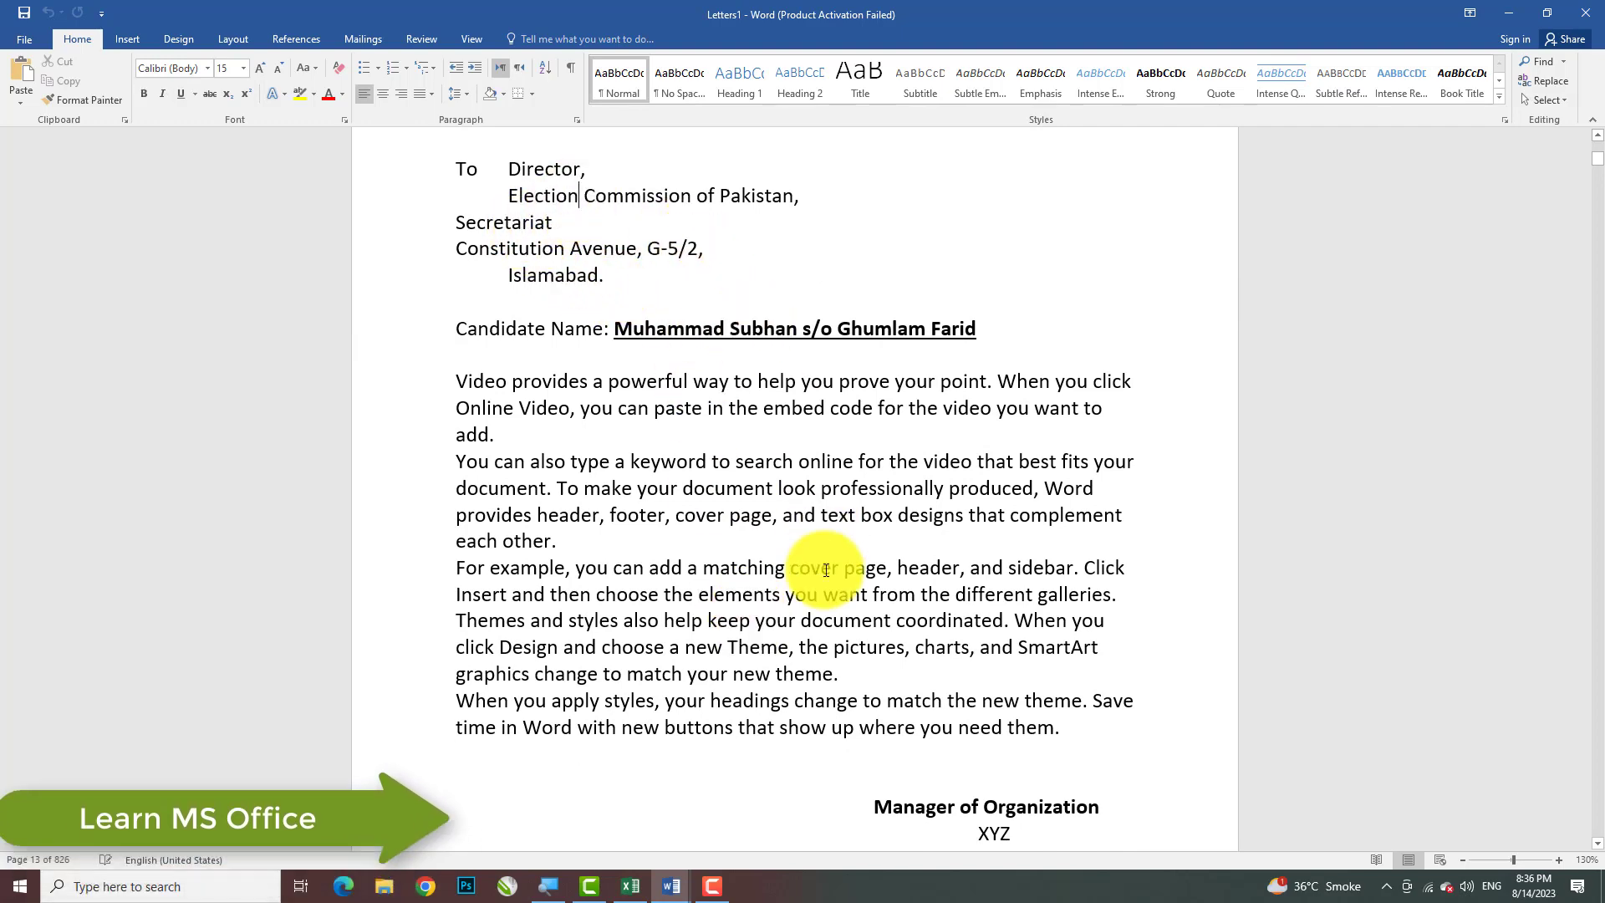
scroll(919, 727, down, 8)
scroll(788, 816, down, 6)
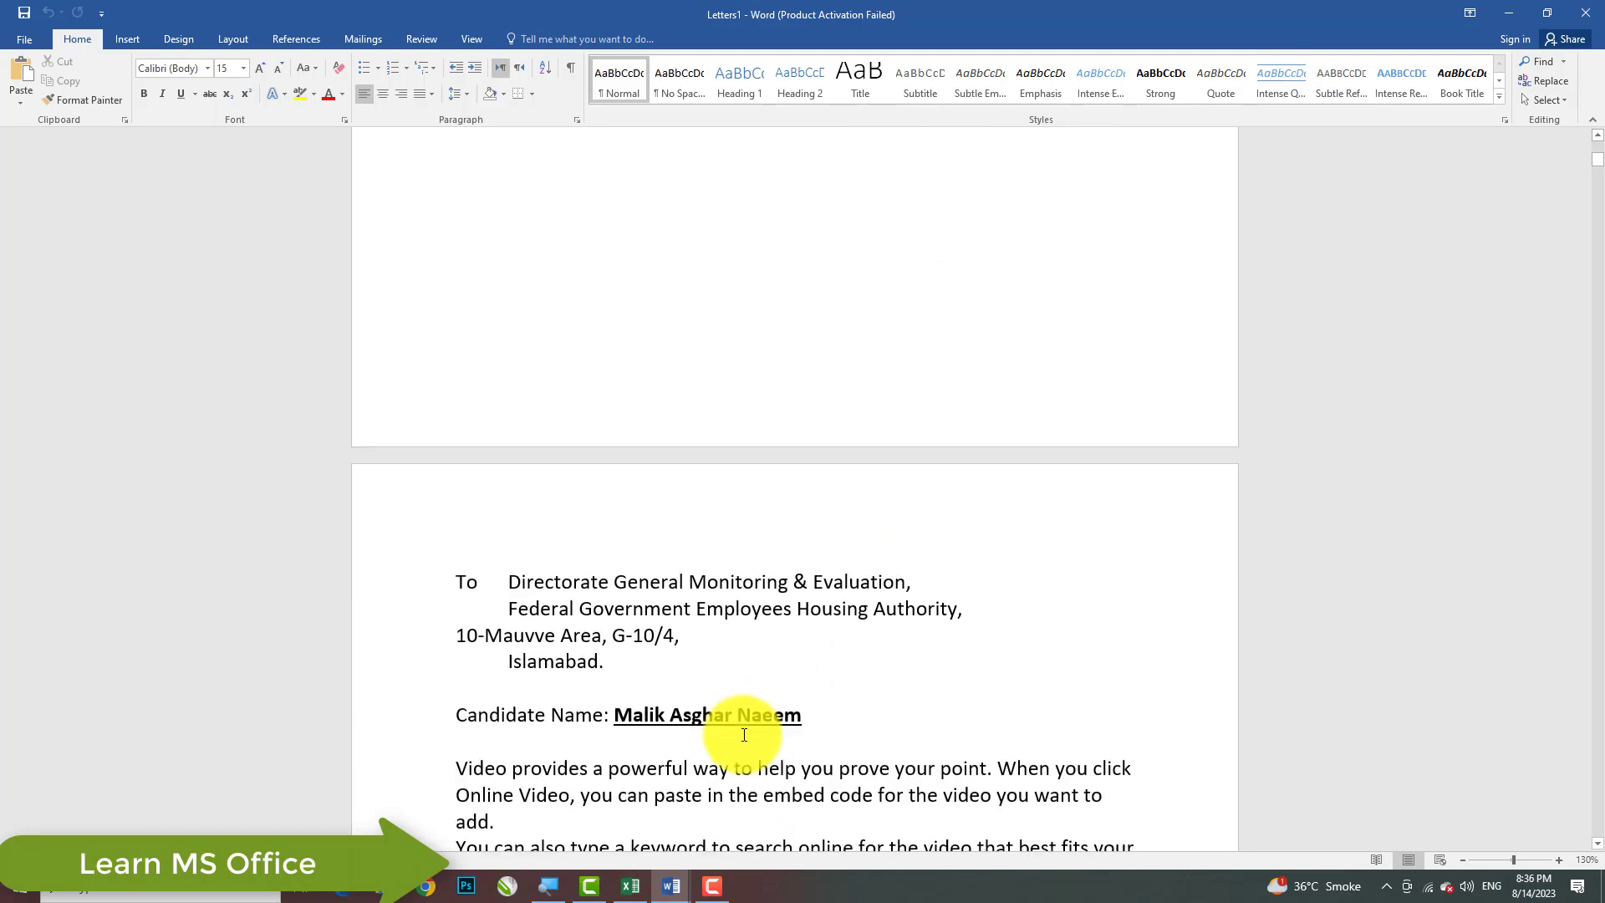
scroll(820, 652, down, 12)
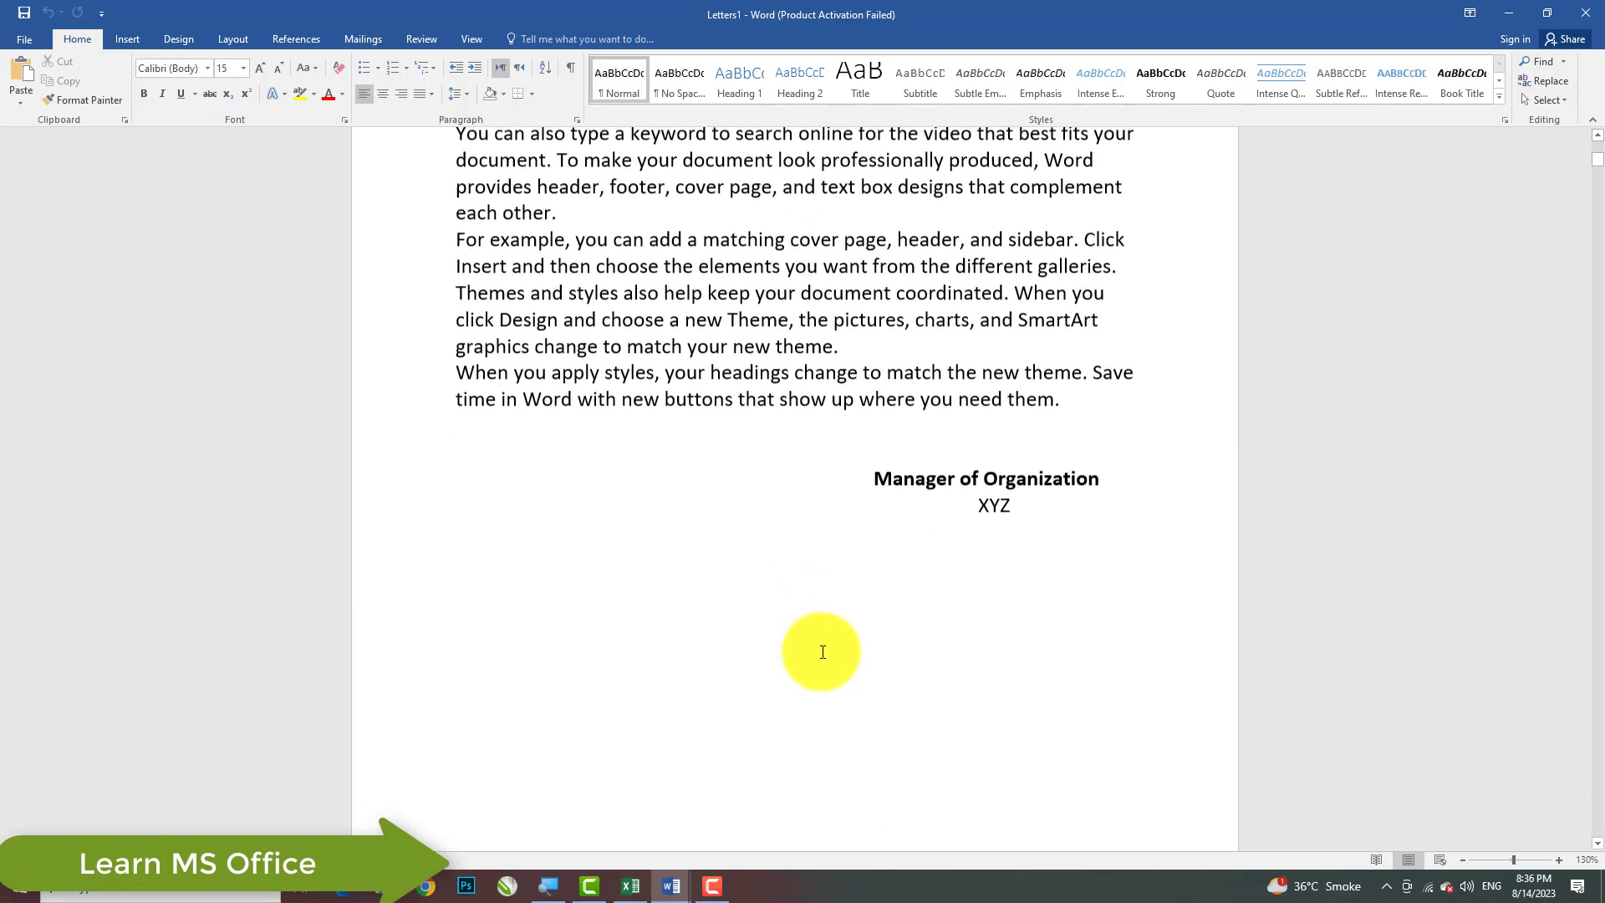
scroll(820, 648, down, 5)
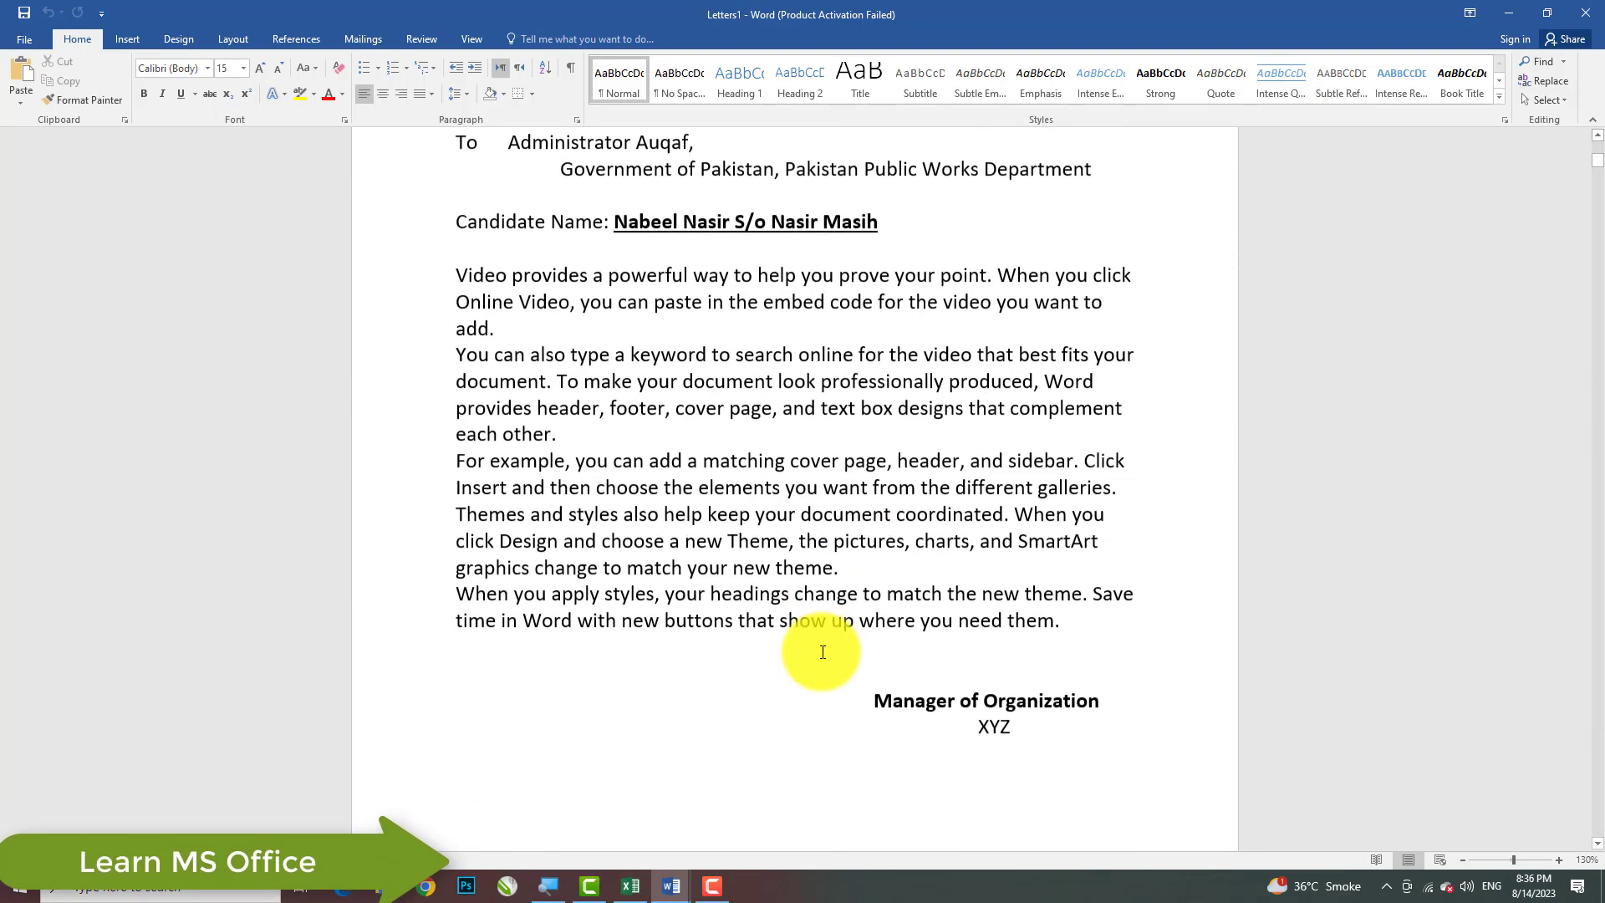
Glance at the Excel list and attach "for mailmerge video.xlsx" from Documents as the merged document's recipient list, with first-row column headers.
click(631, 885)
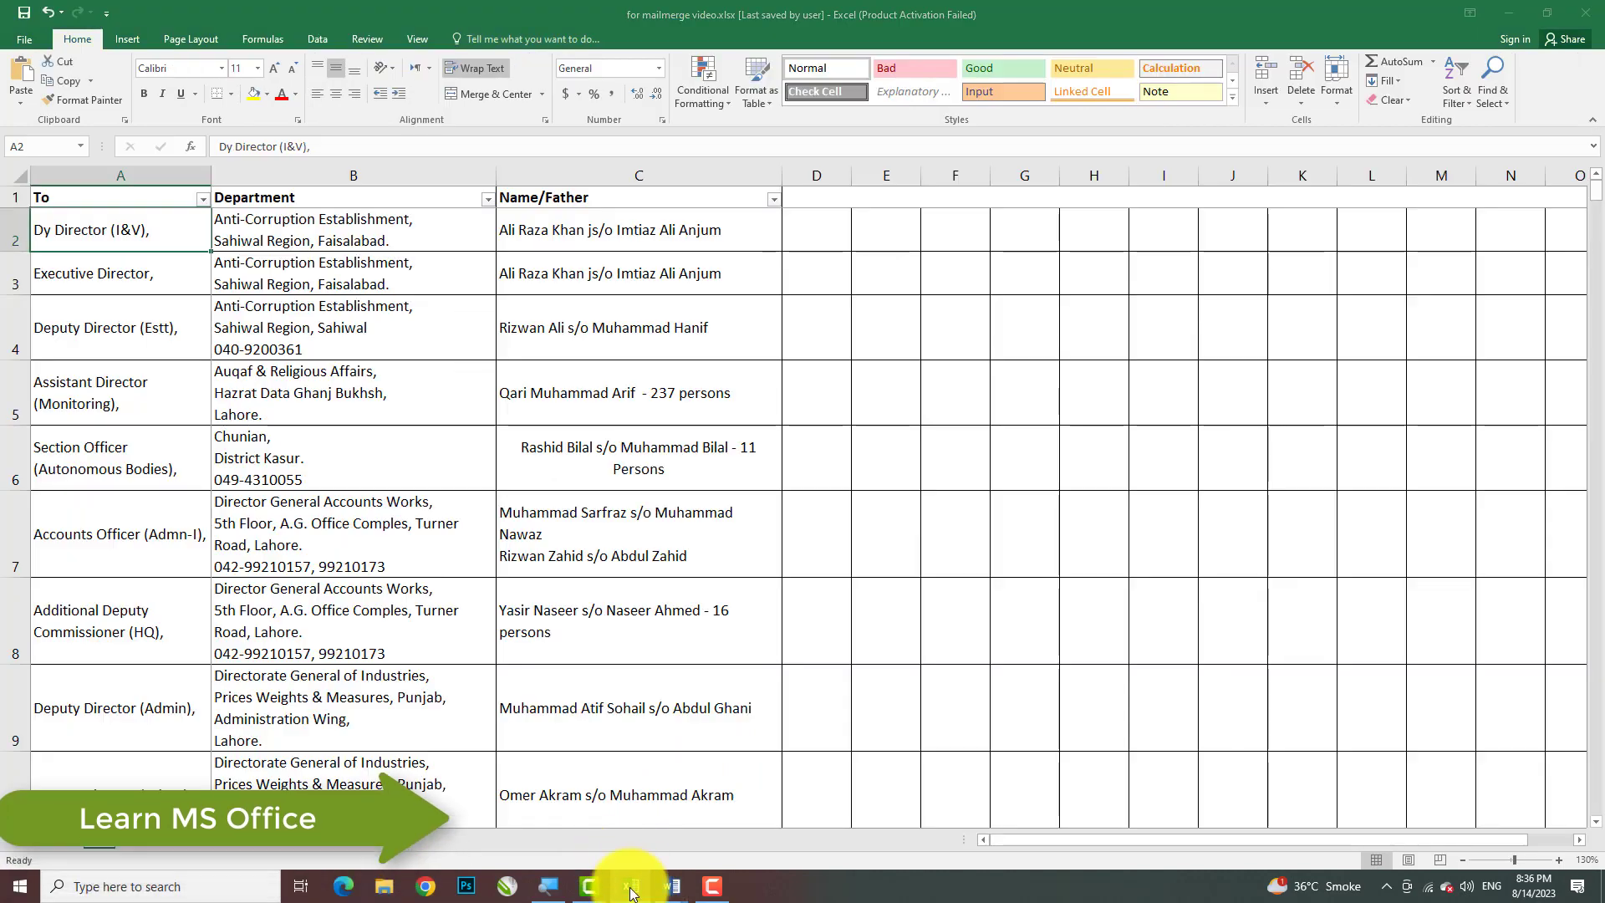
click(629, 886)
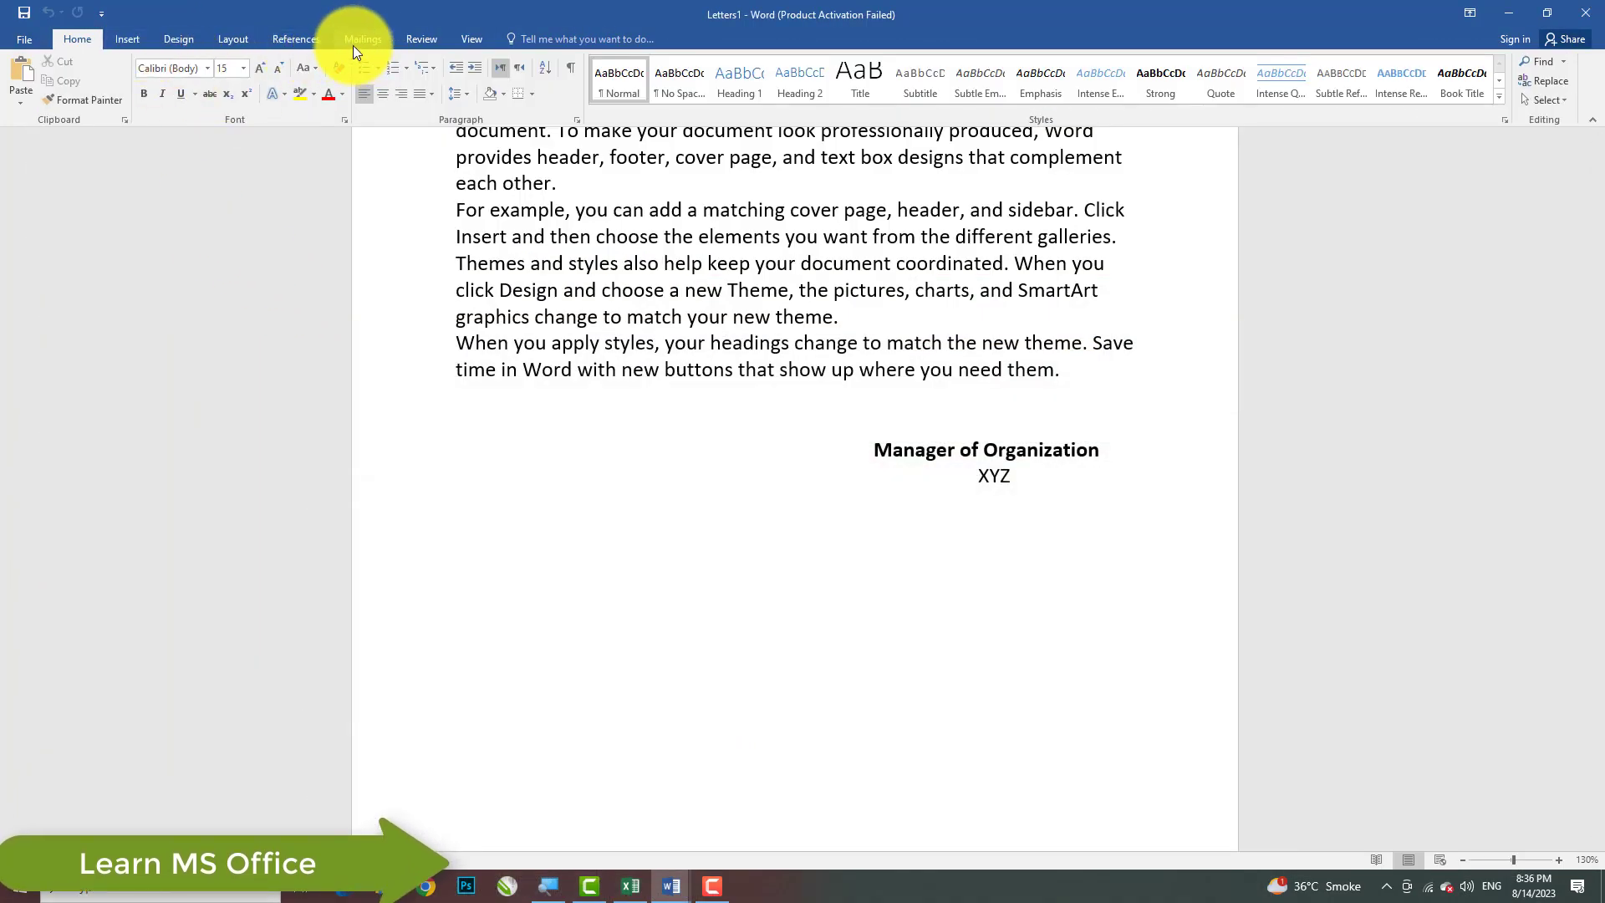
click(358, 40)
click(177, 98)
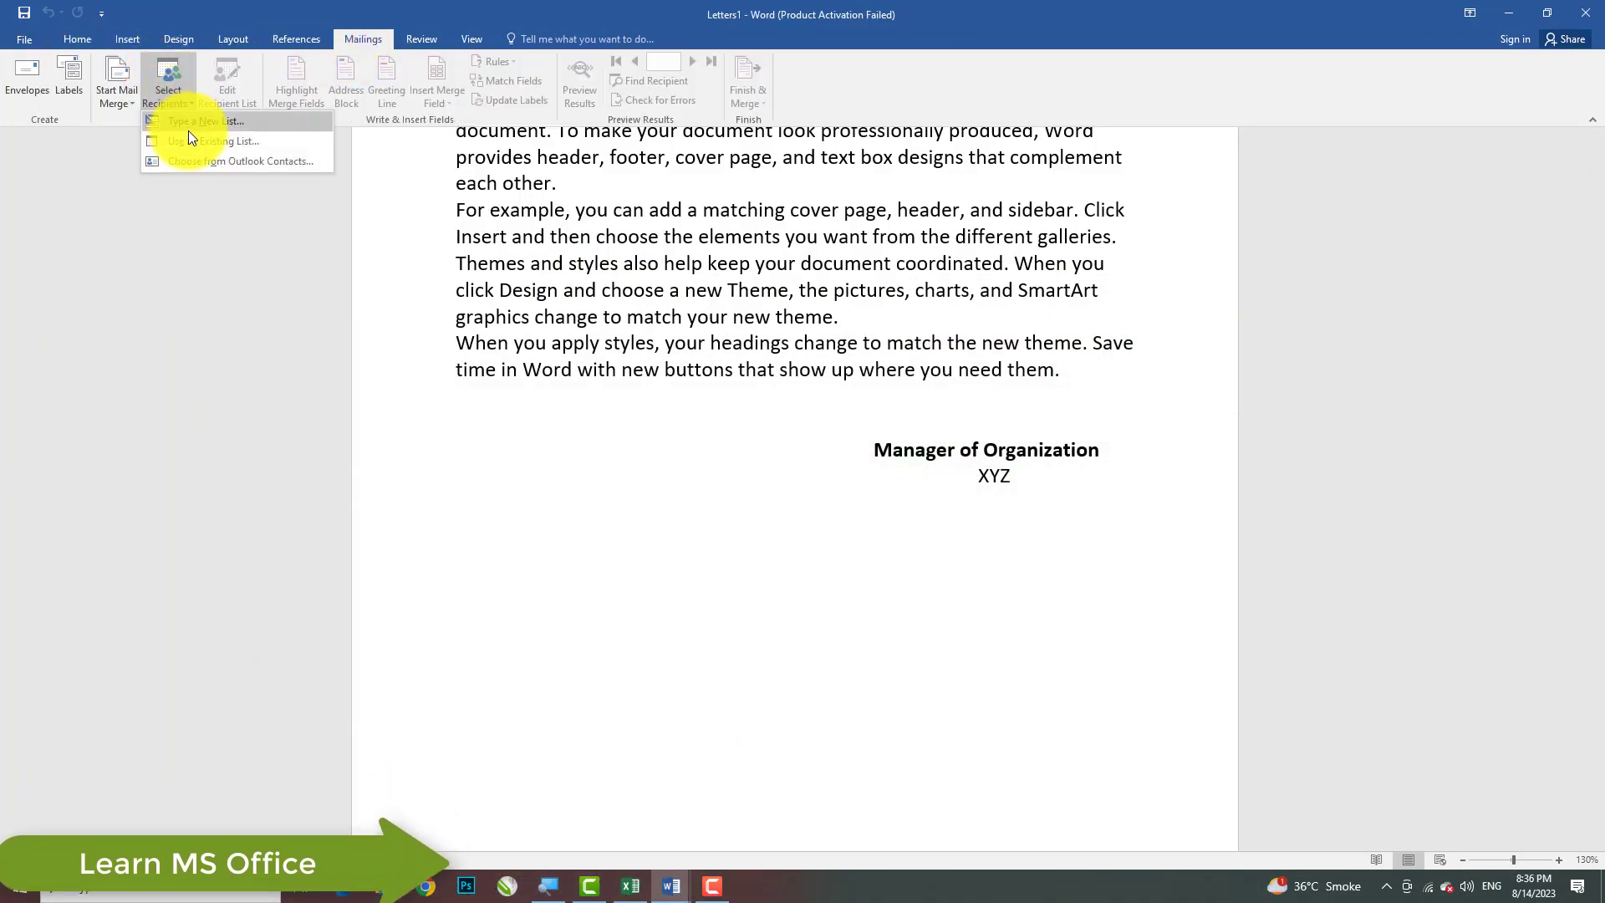
click(229, 144)
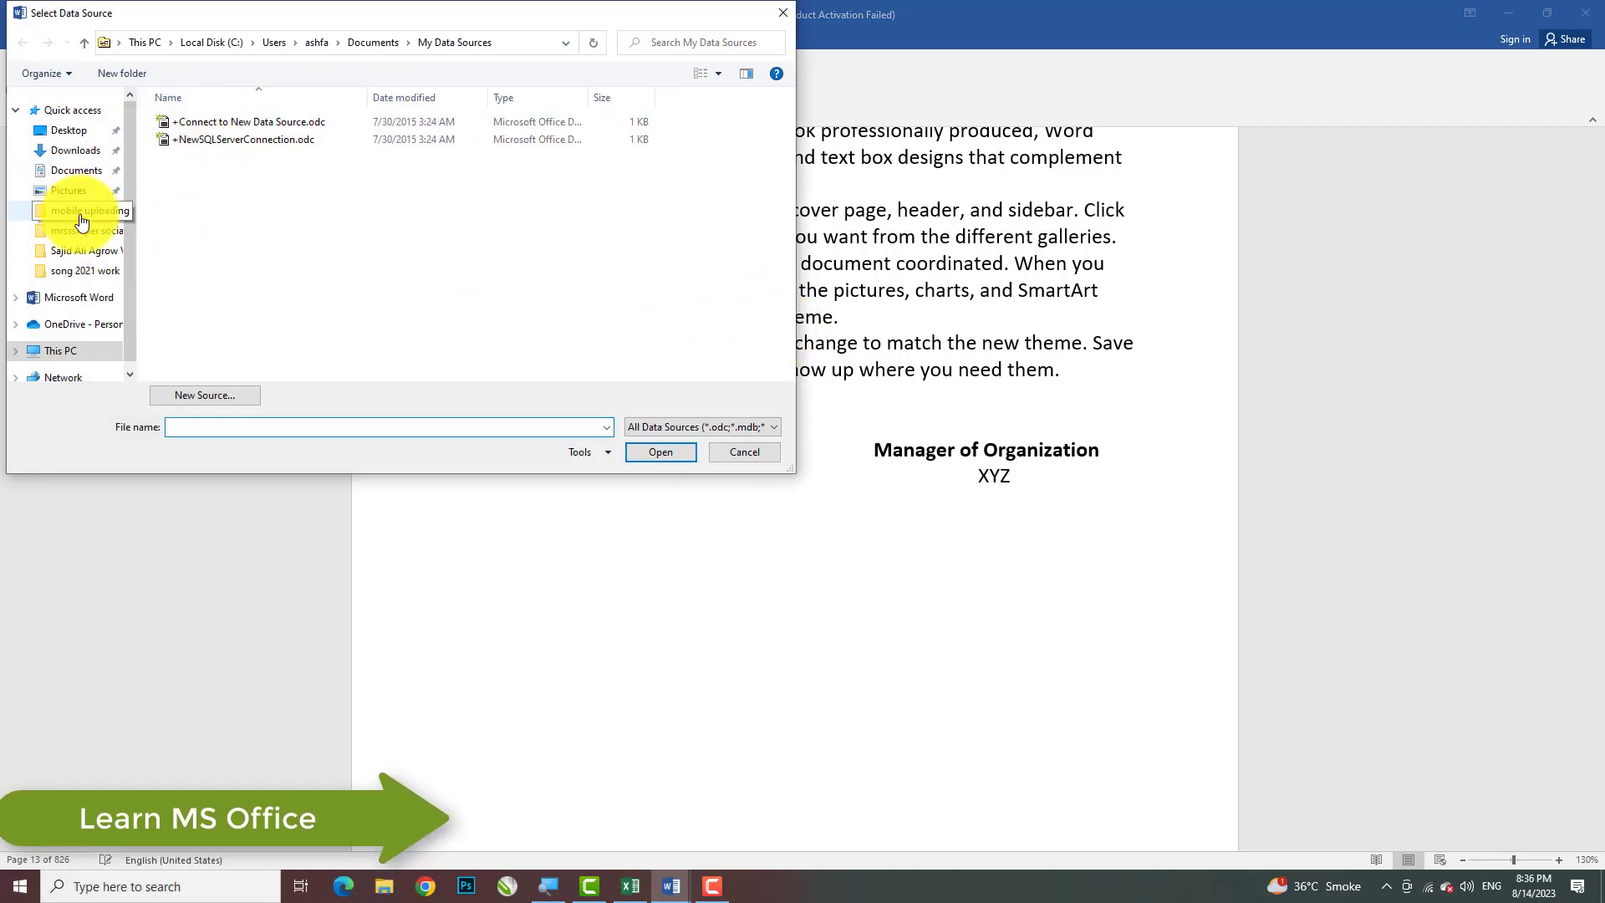
click(75, 173)
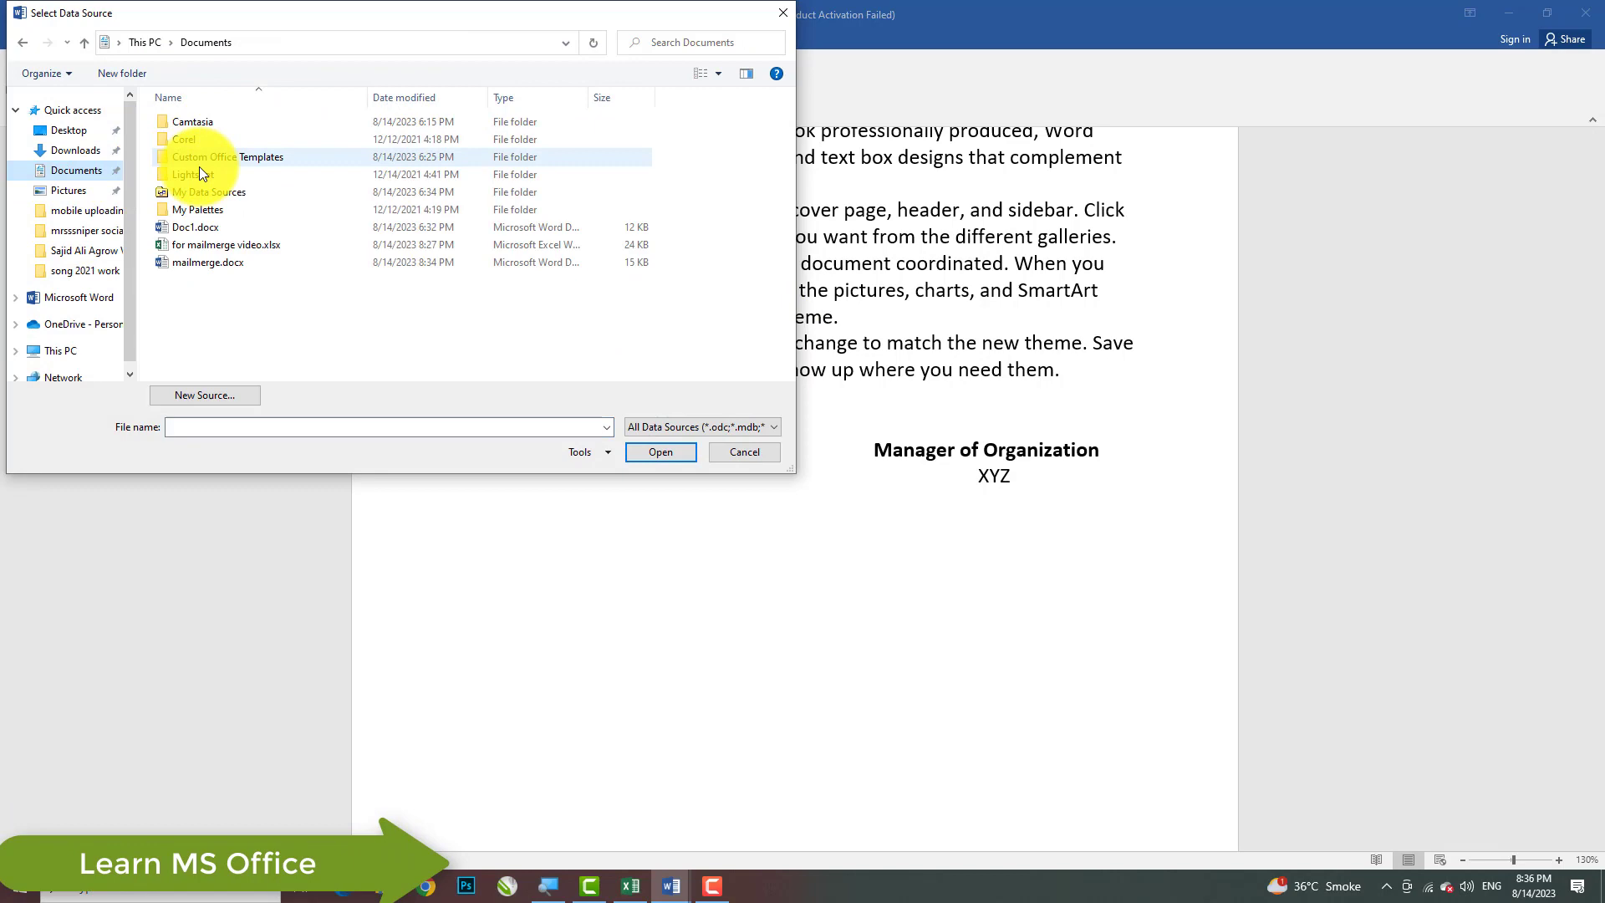
double_click(216, 249)
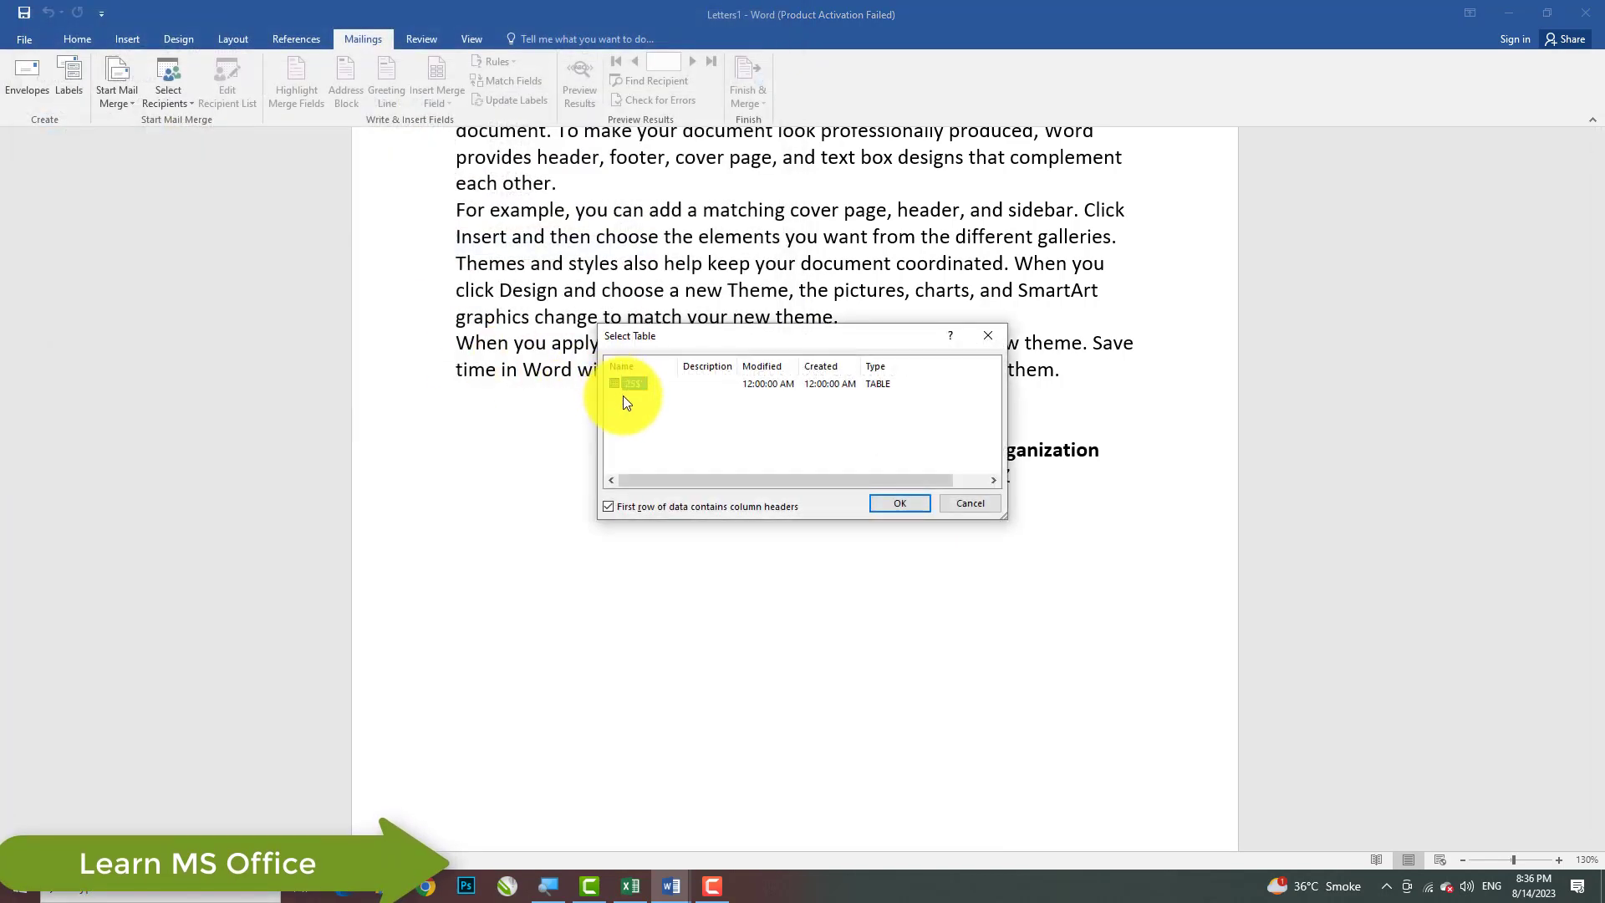
click(908, 501)
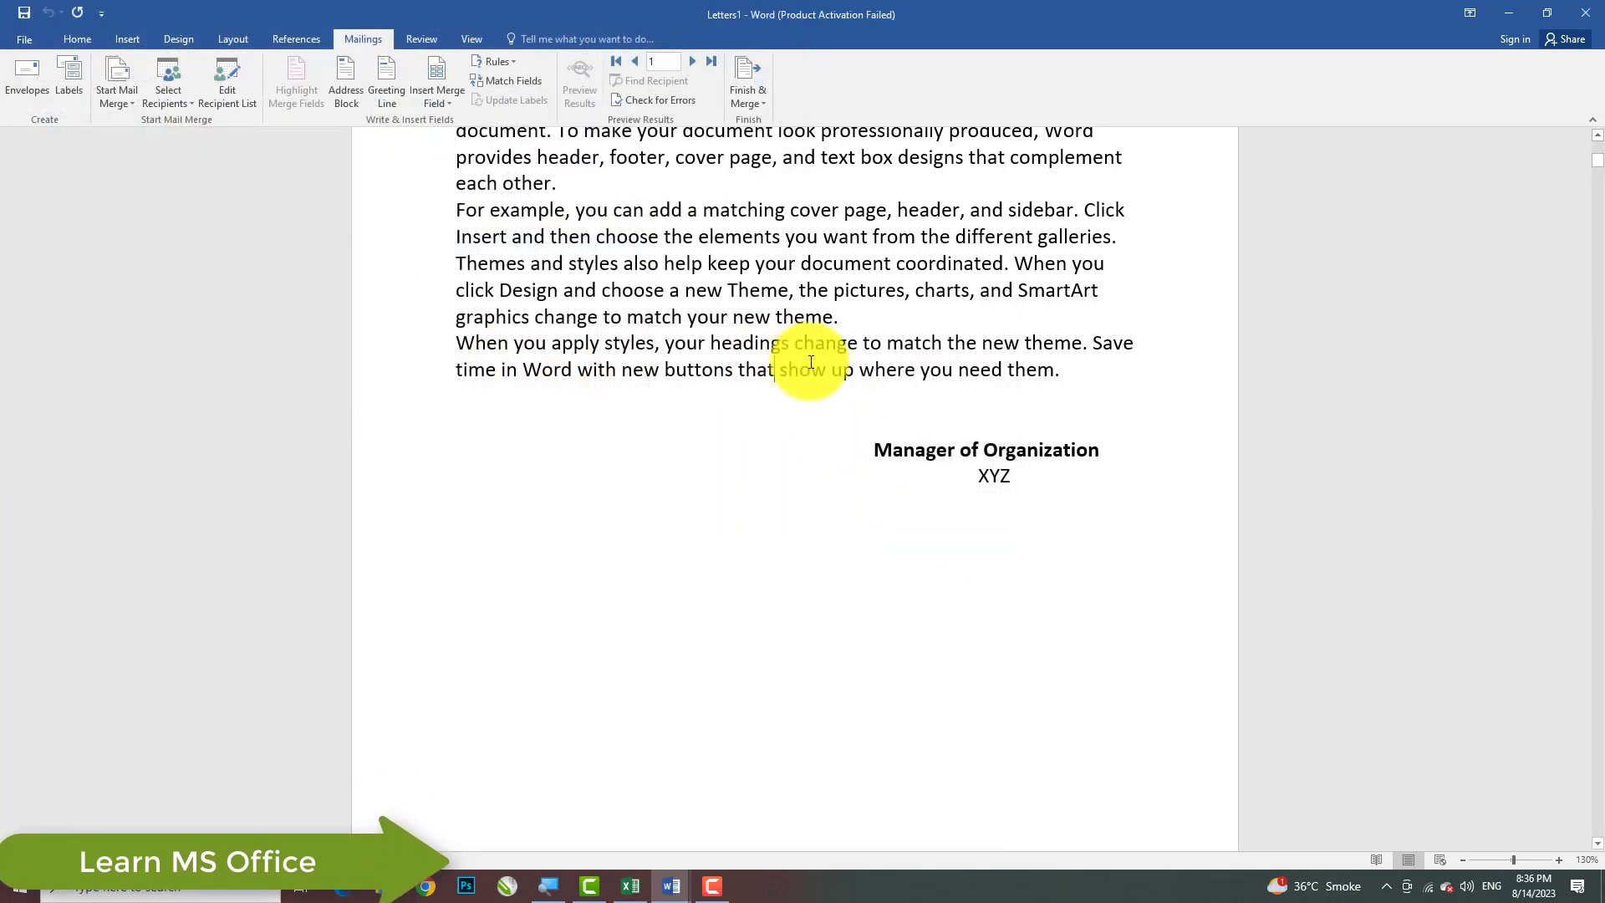
Examine the merge fields available for insertion and look over the Administrator Auqaf letter and the one before it.
scroll(782, 261, up, 5)
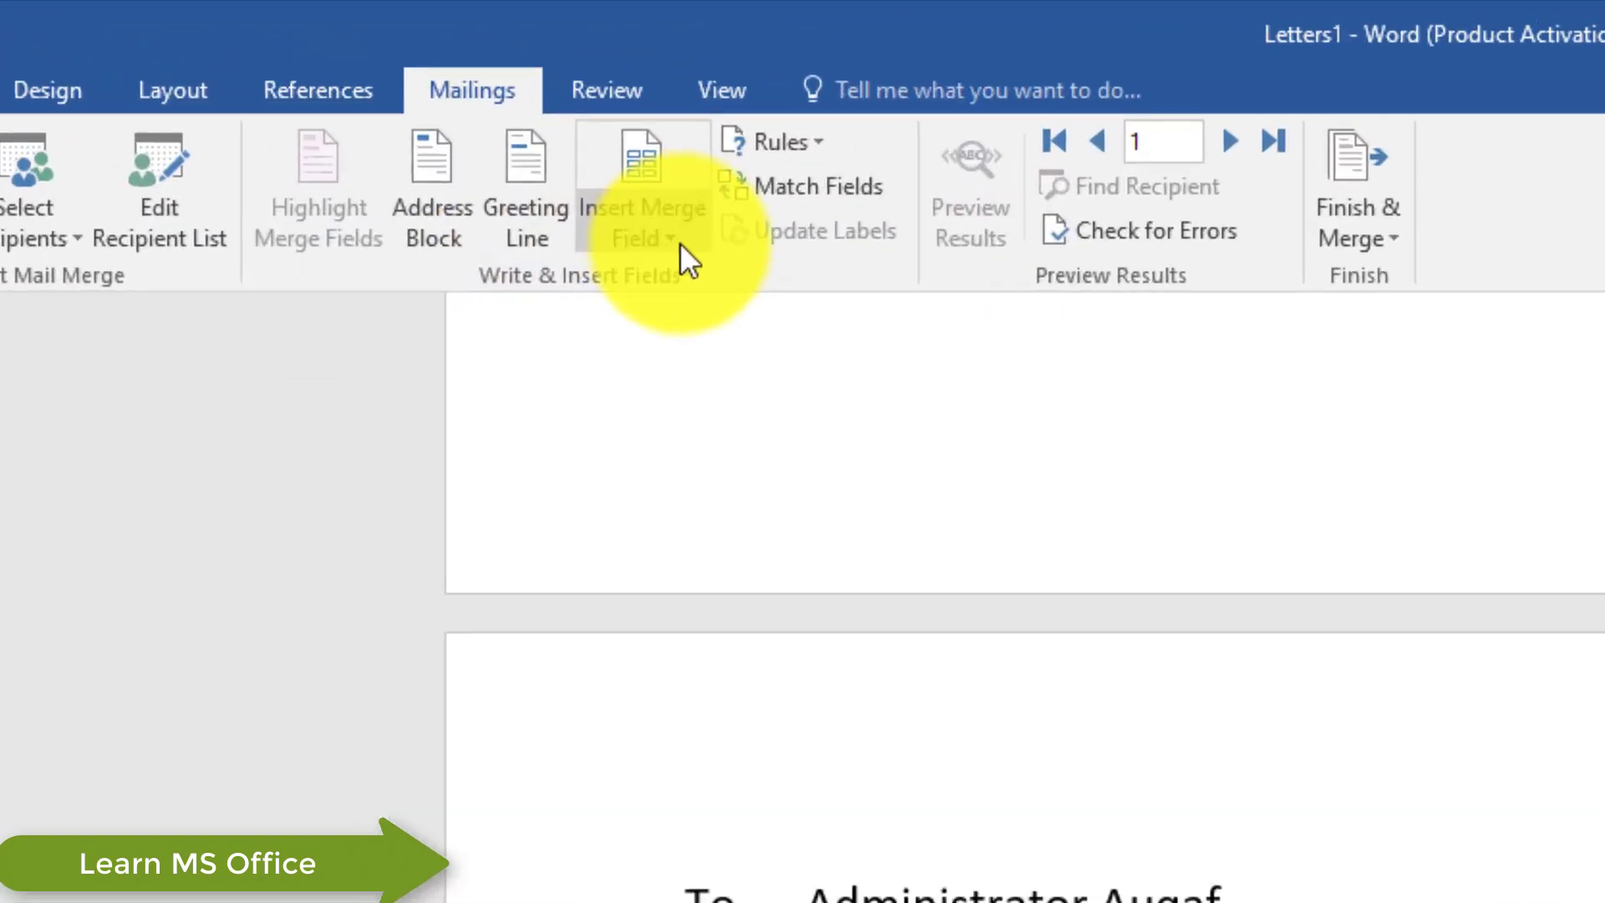
click(437, 100)
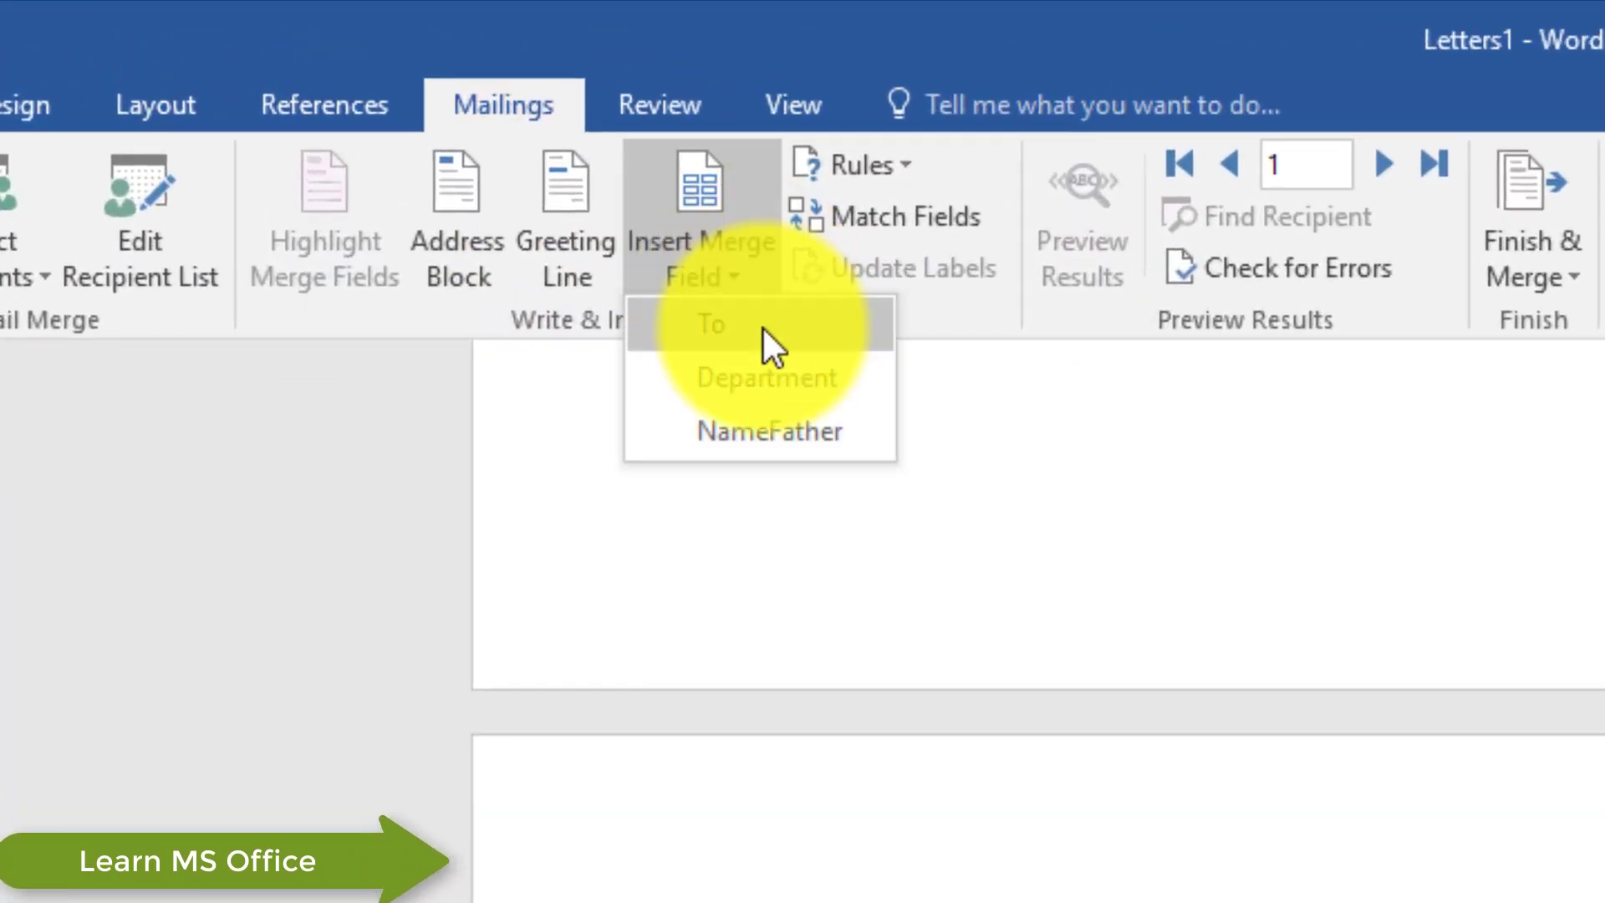
click(1412, 902)
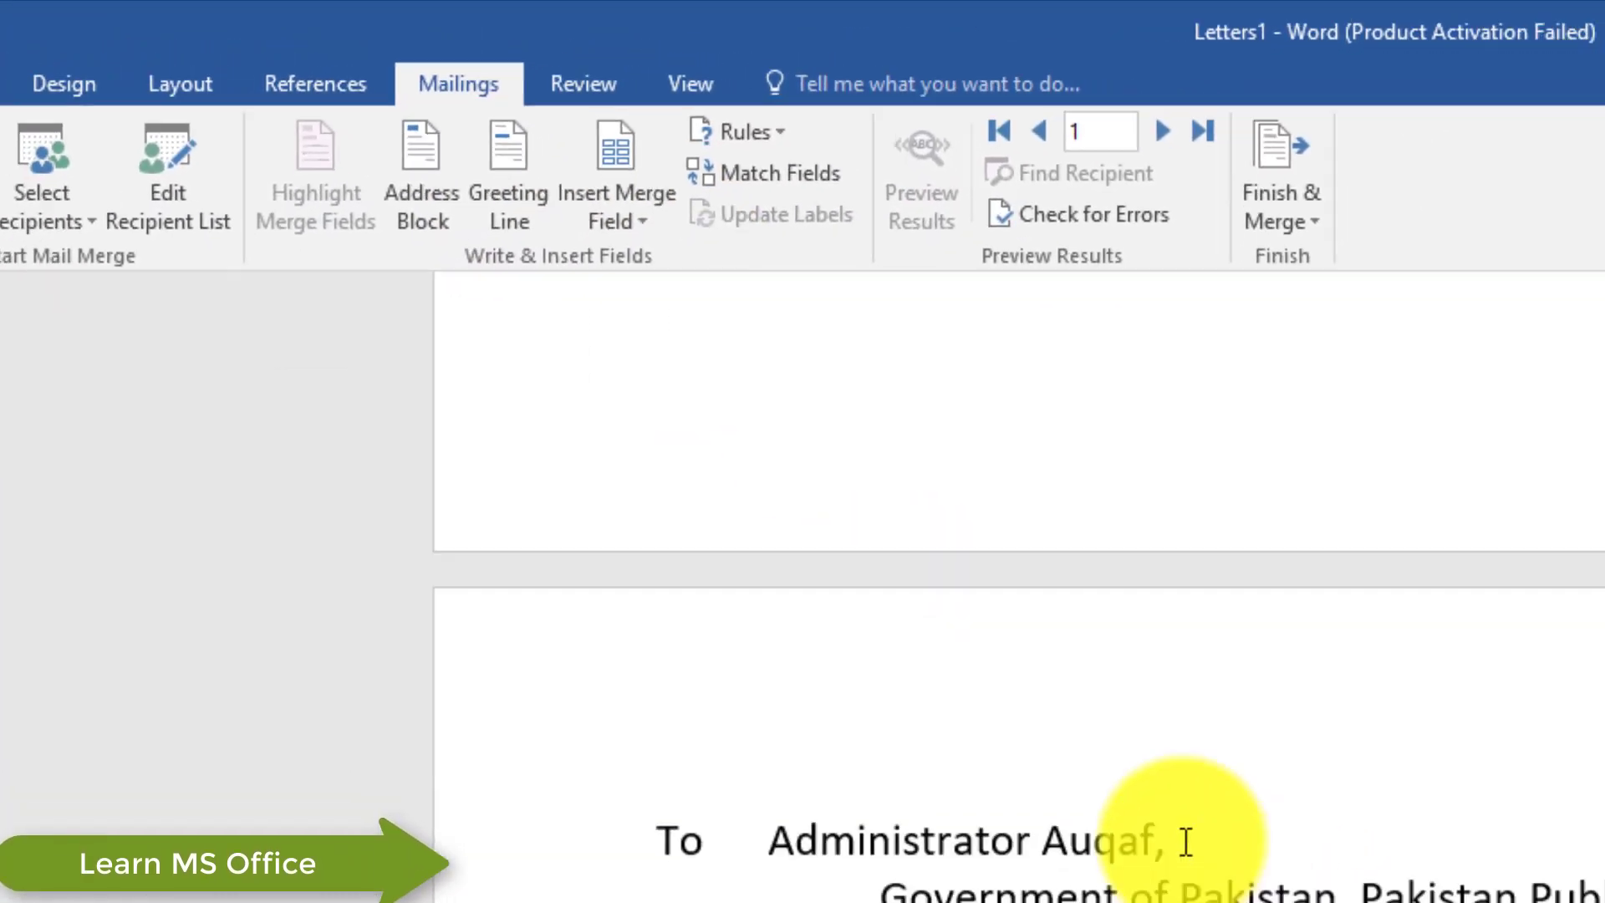
scroll(716, 405, up, 5)
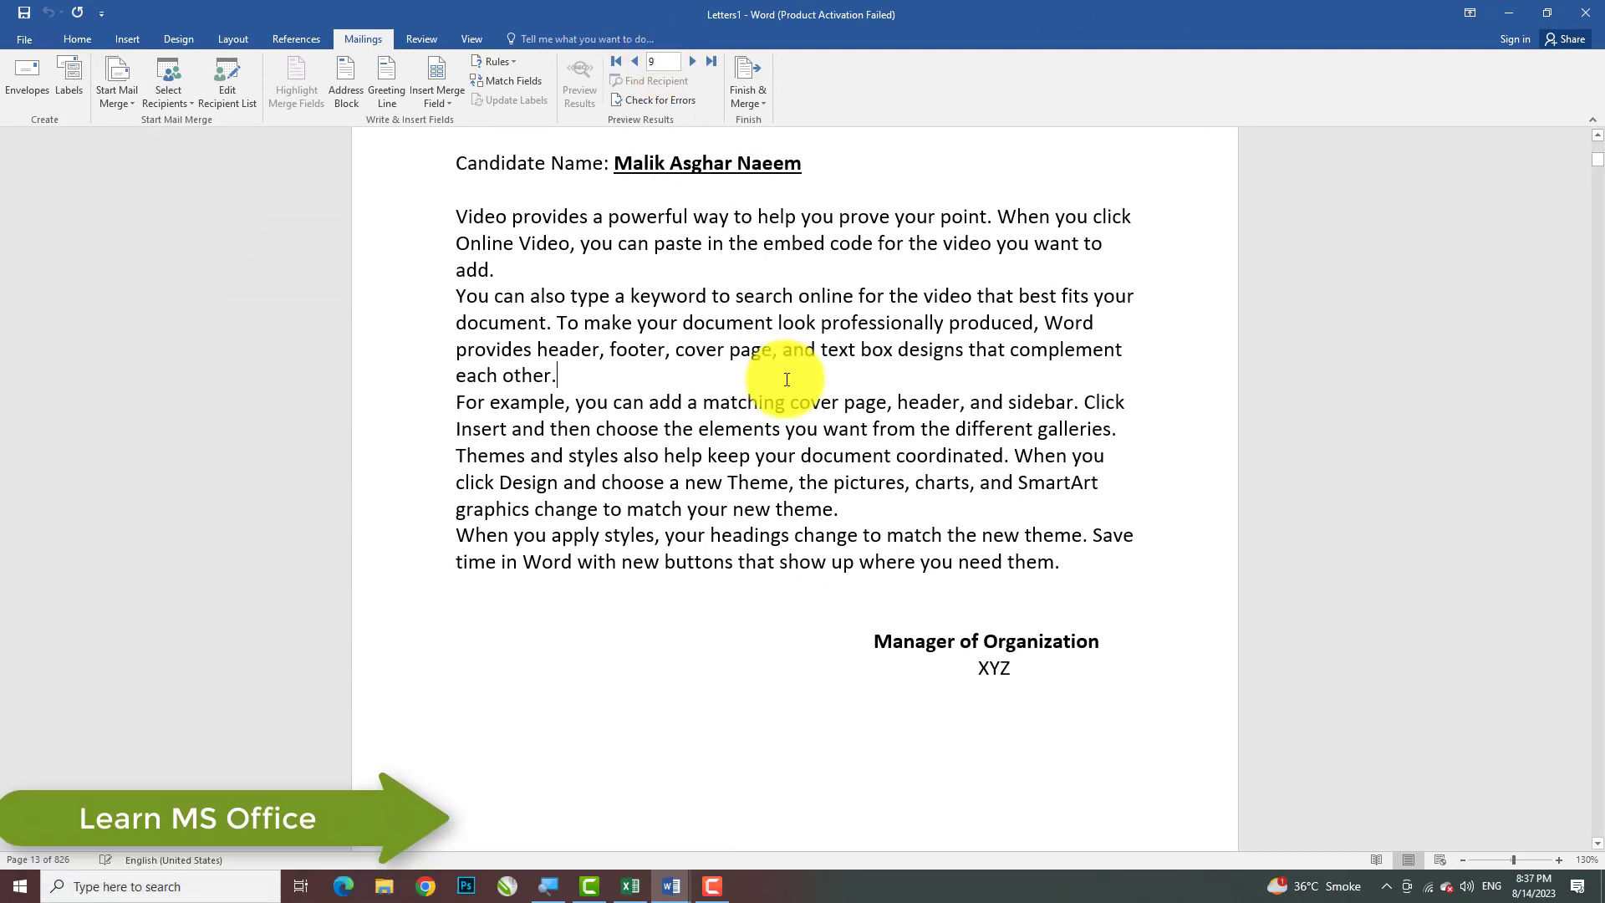
Switch back to the mailmerge.docx letter and align all department lines under the recipient's title, removing the extra tab before the first line.
click(1523, 18)
click(860, 287)
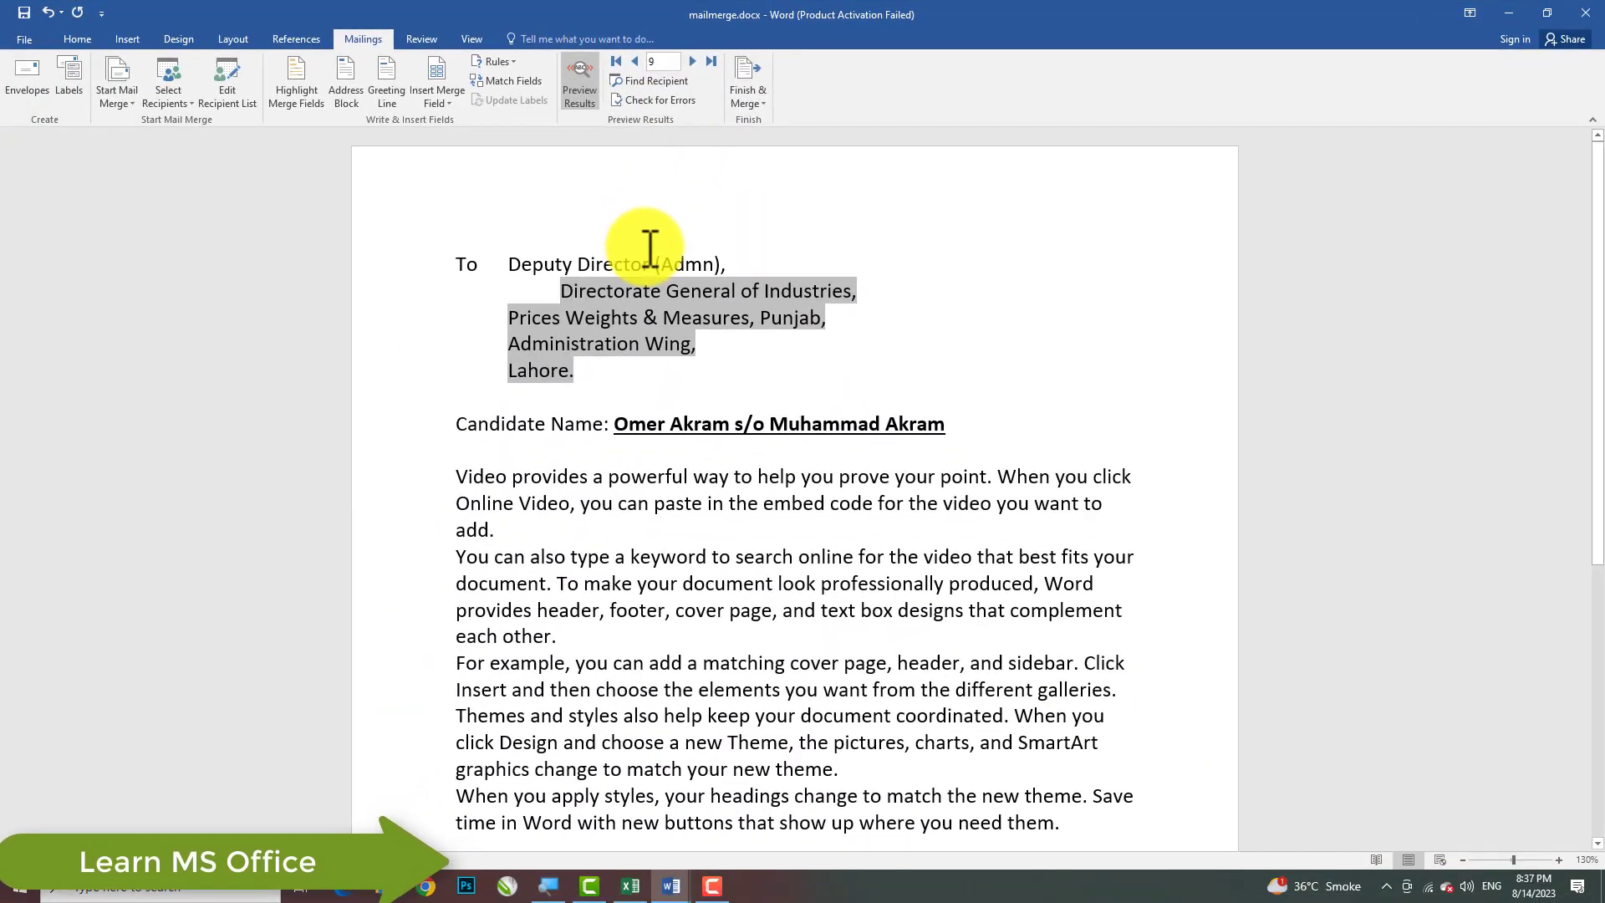
click(565, 284)
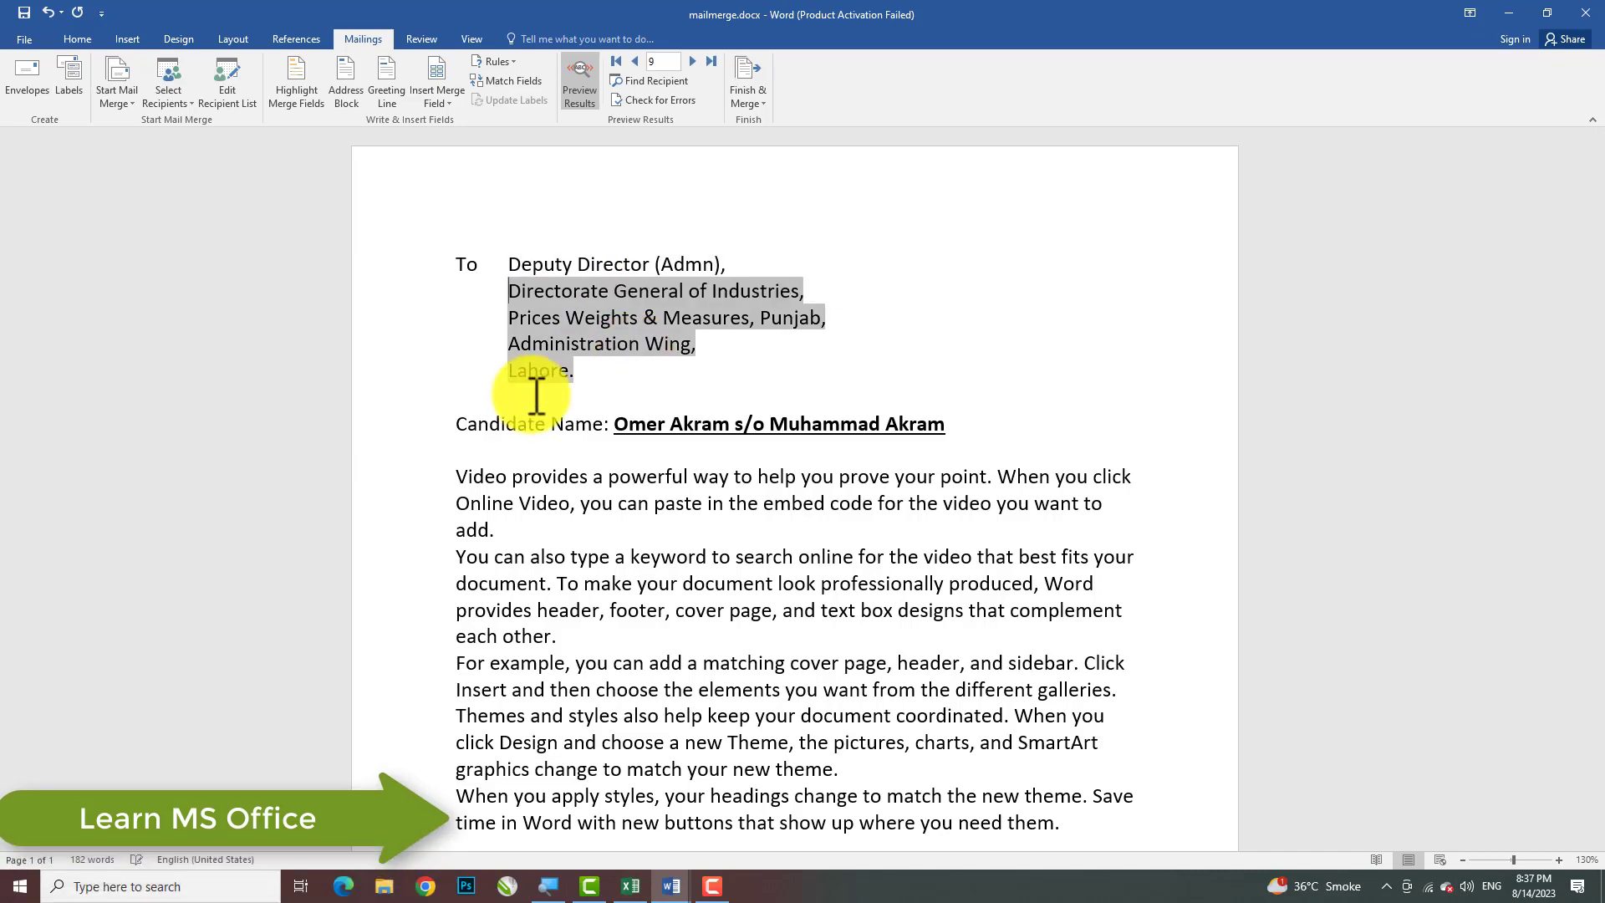
Check the candidate line, closing block and department lines of the record 9 letter.
click(635, 396)
scroll(737, 573, down, 5)
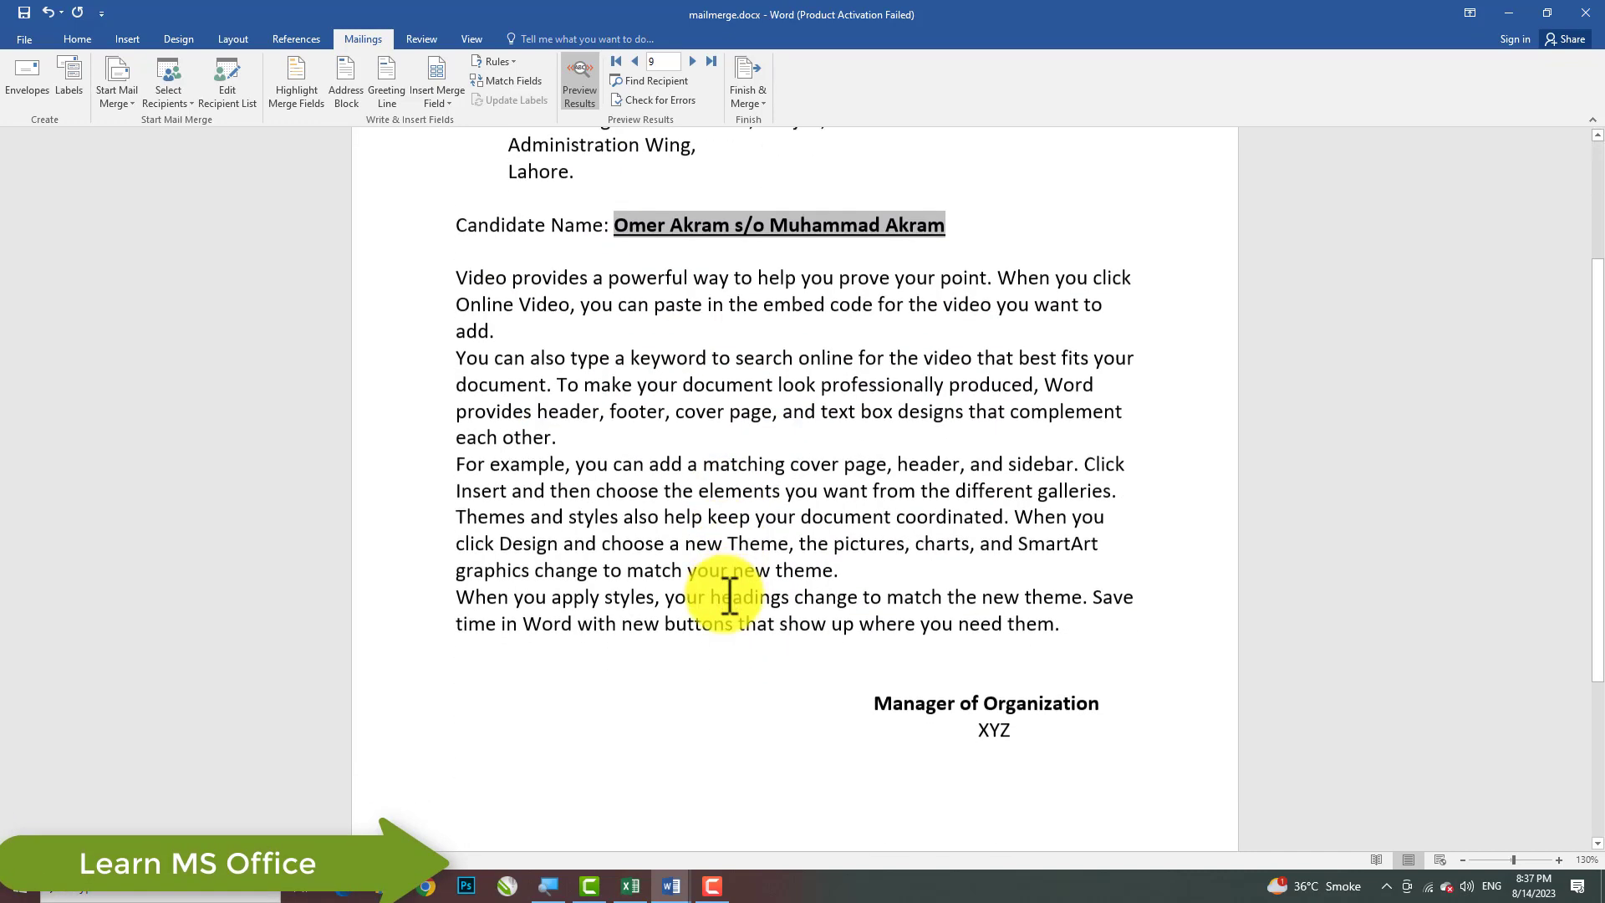
scroll(958, 527, up, 4)
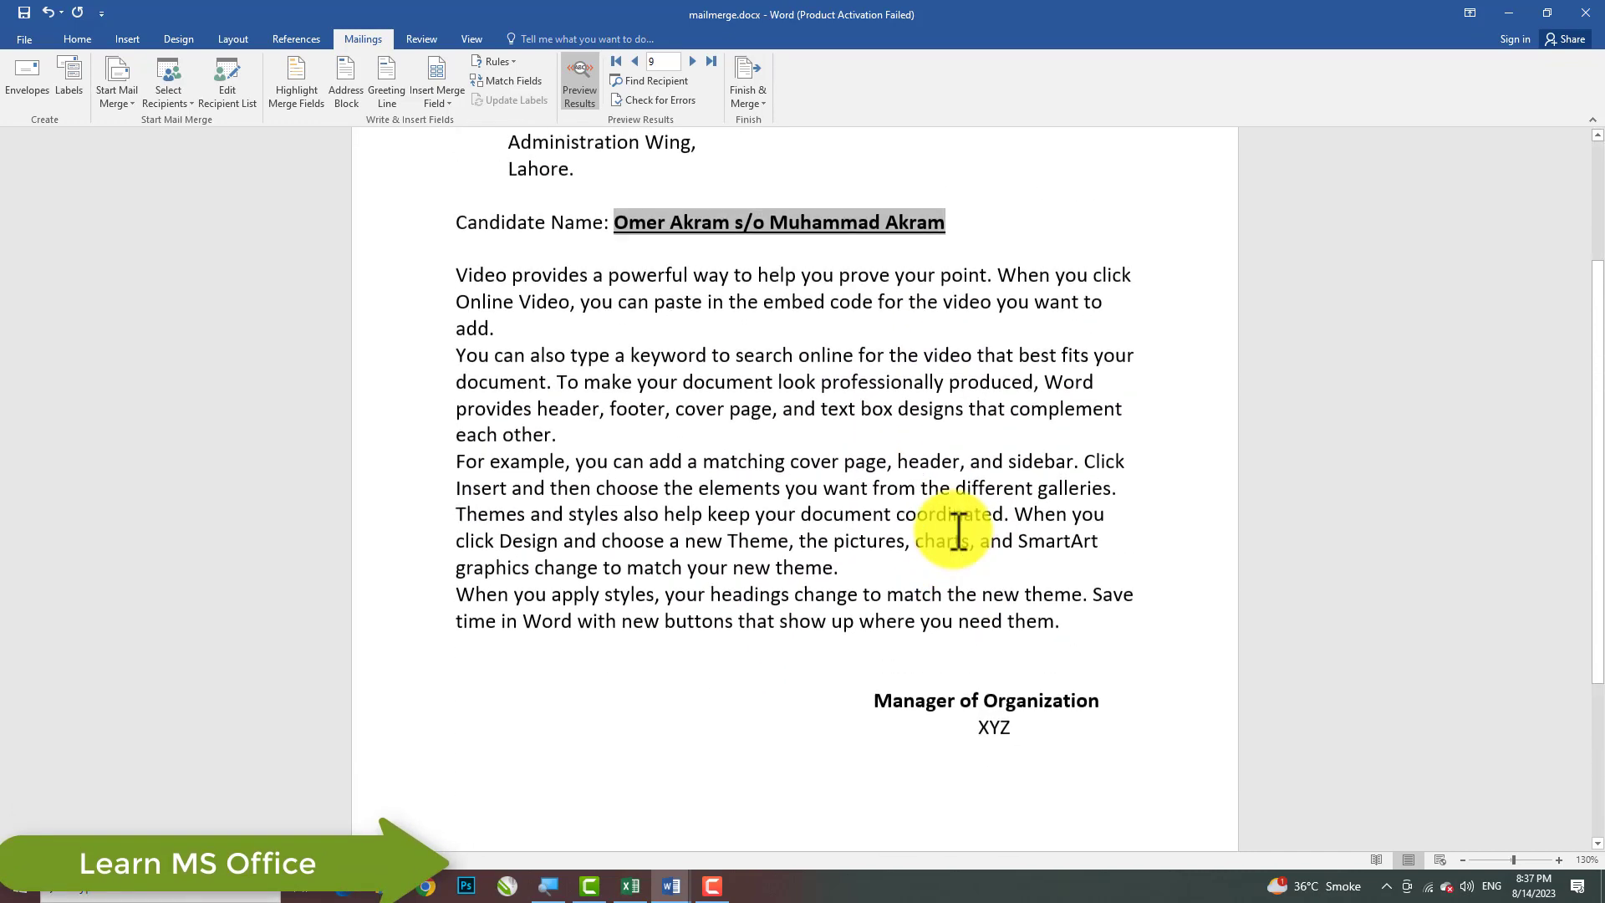
click(629, 251)
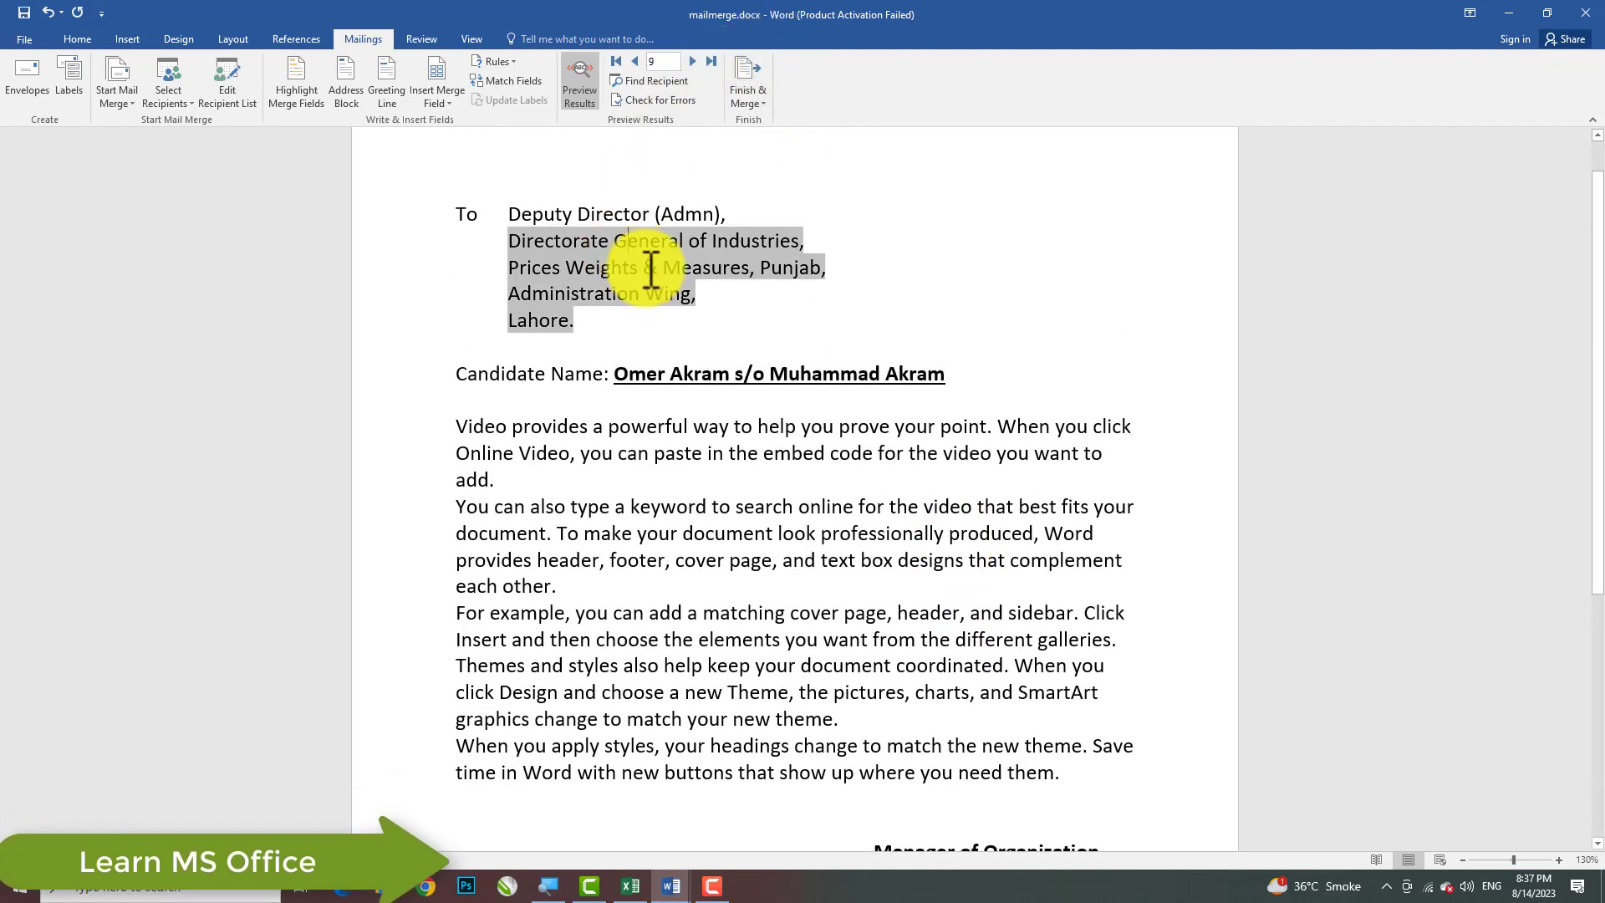
click(786, 562)
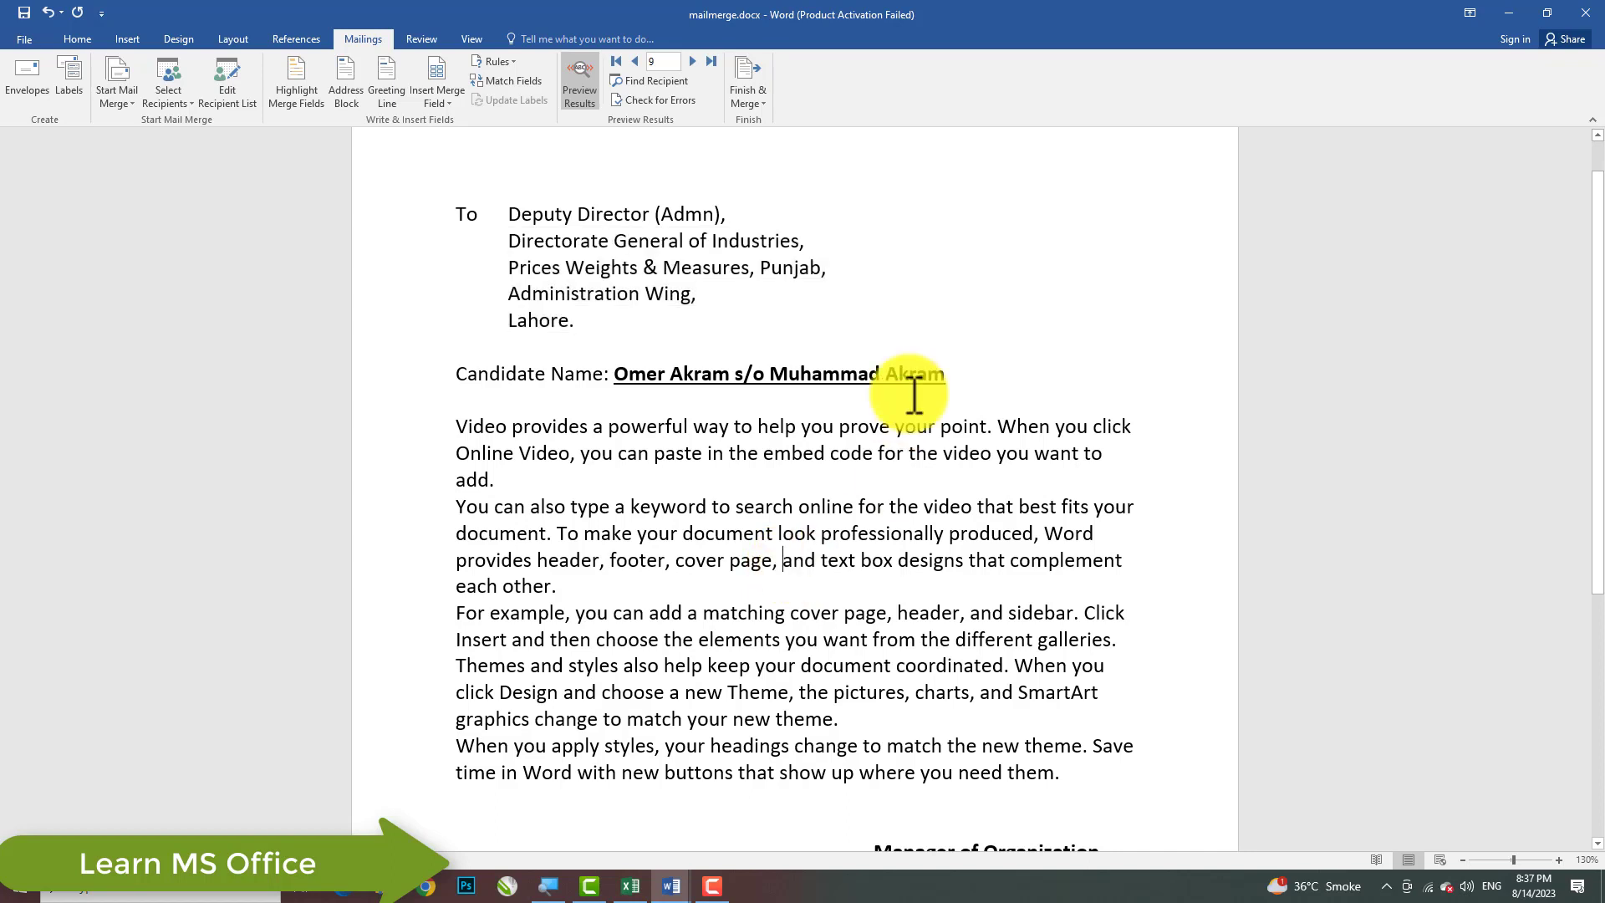
Preview the merged letters for records 10 and 11, checking the recipient lines, candidate line and closing block.
click(820, 397)
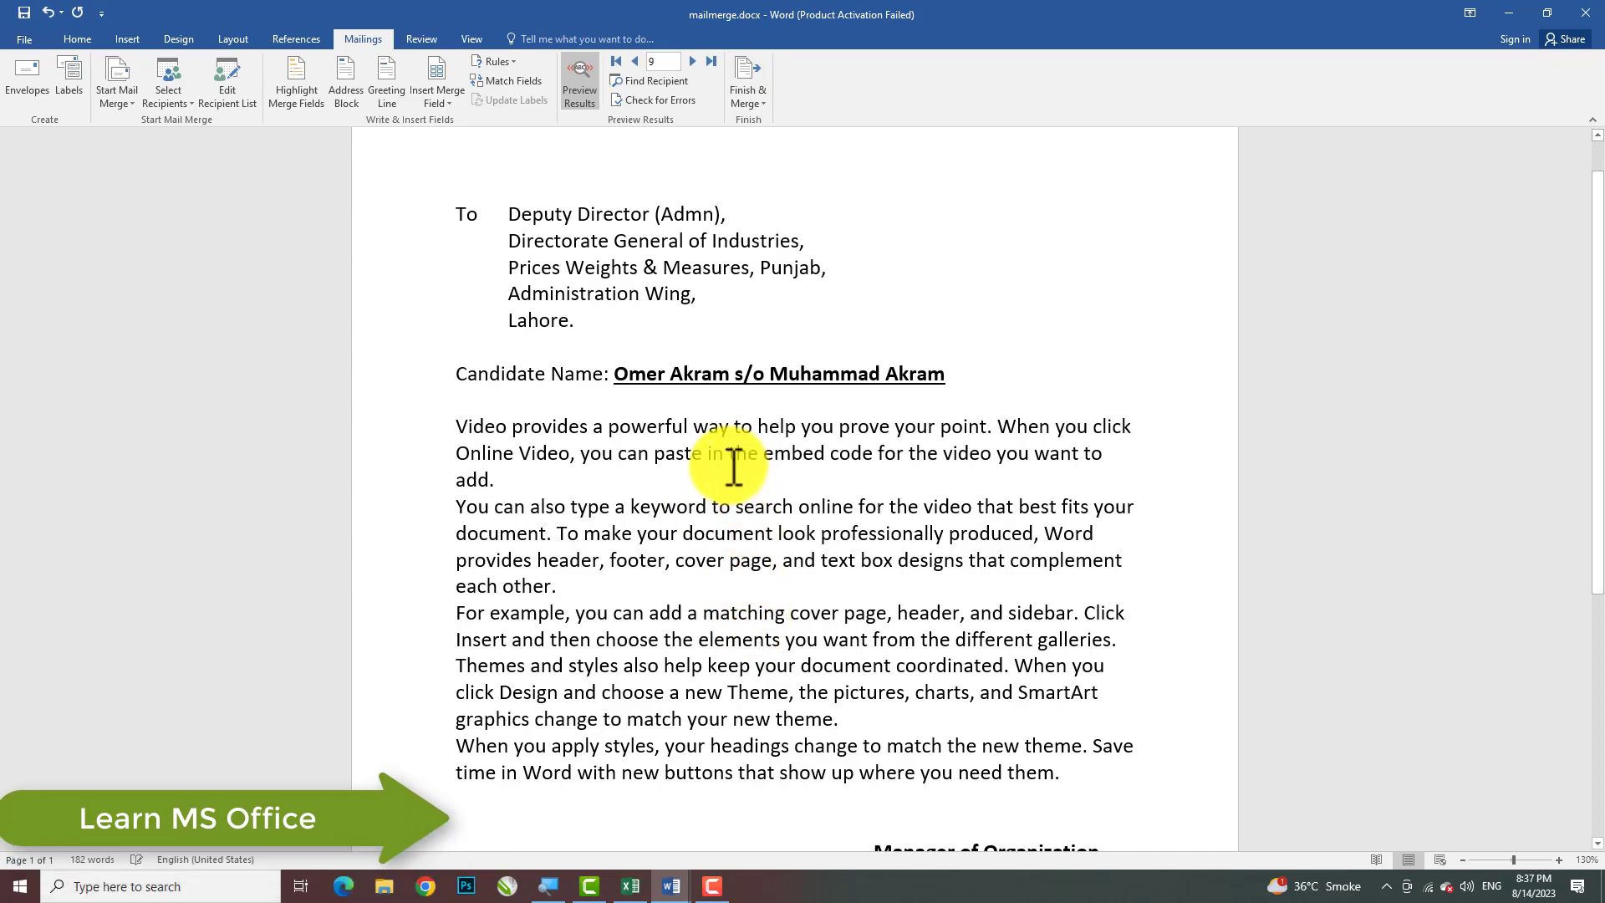
click(692, 62)
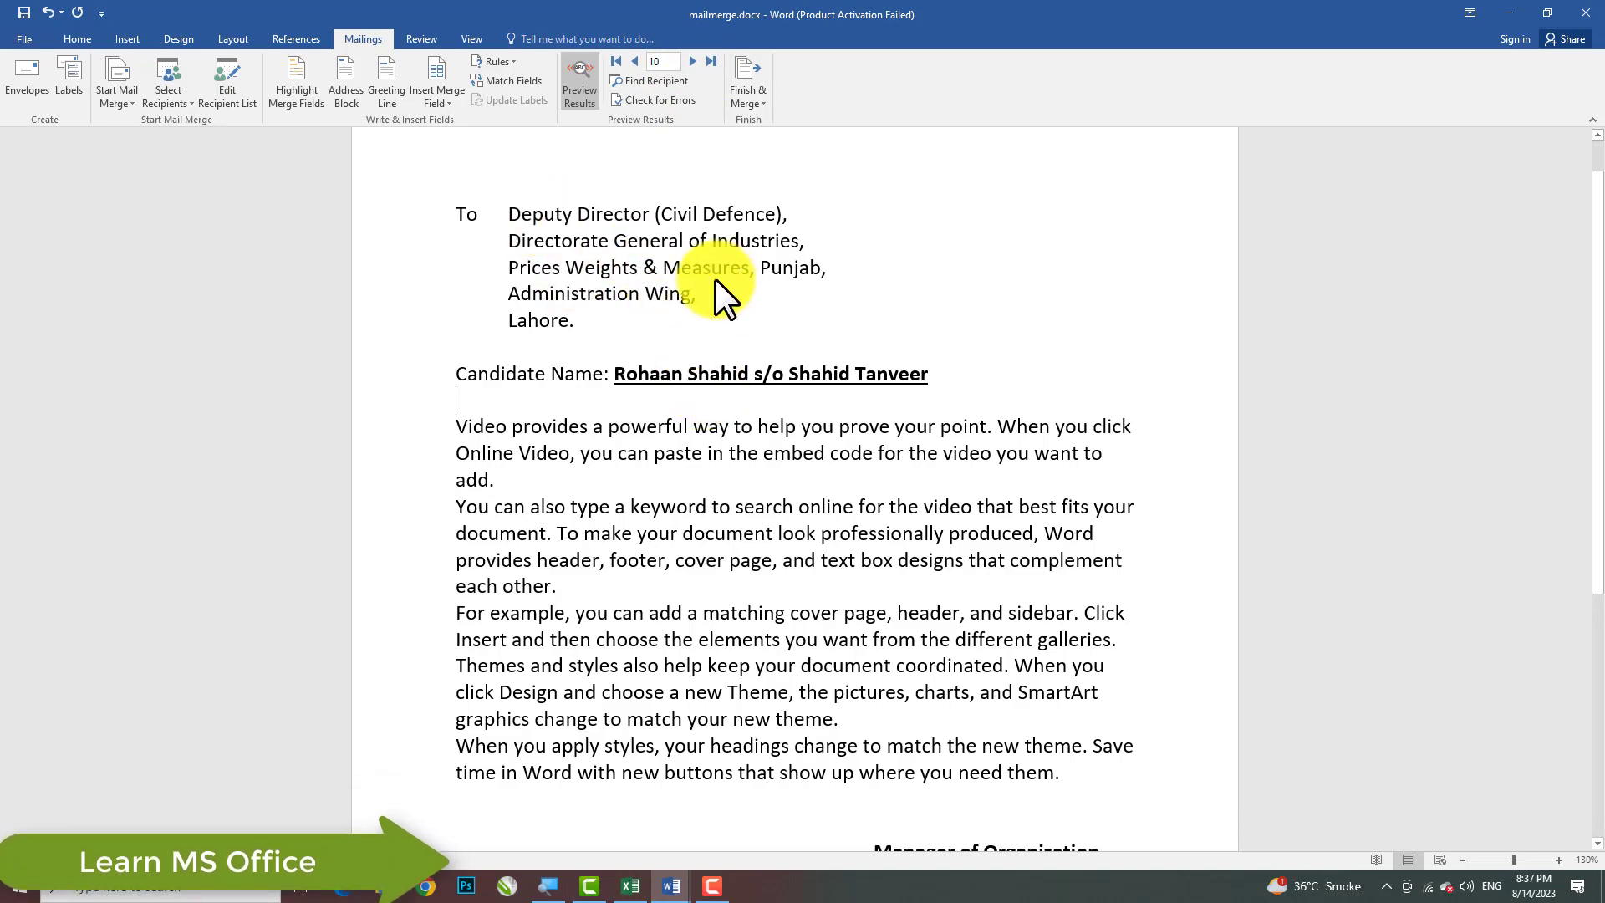
click(692, 62)
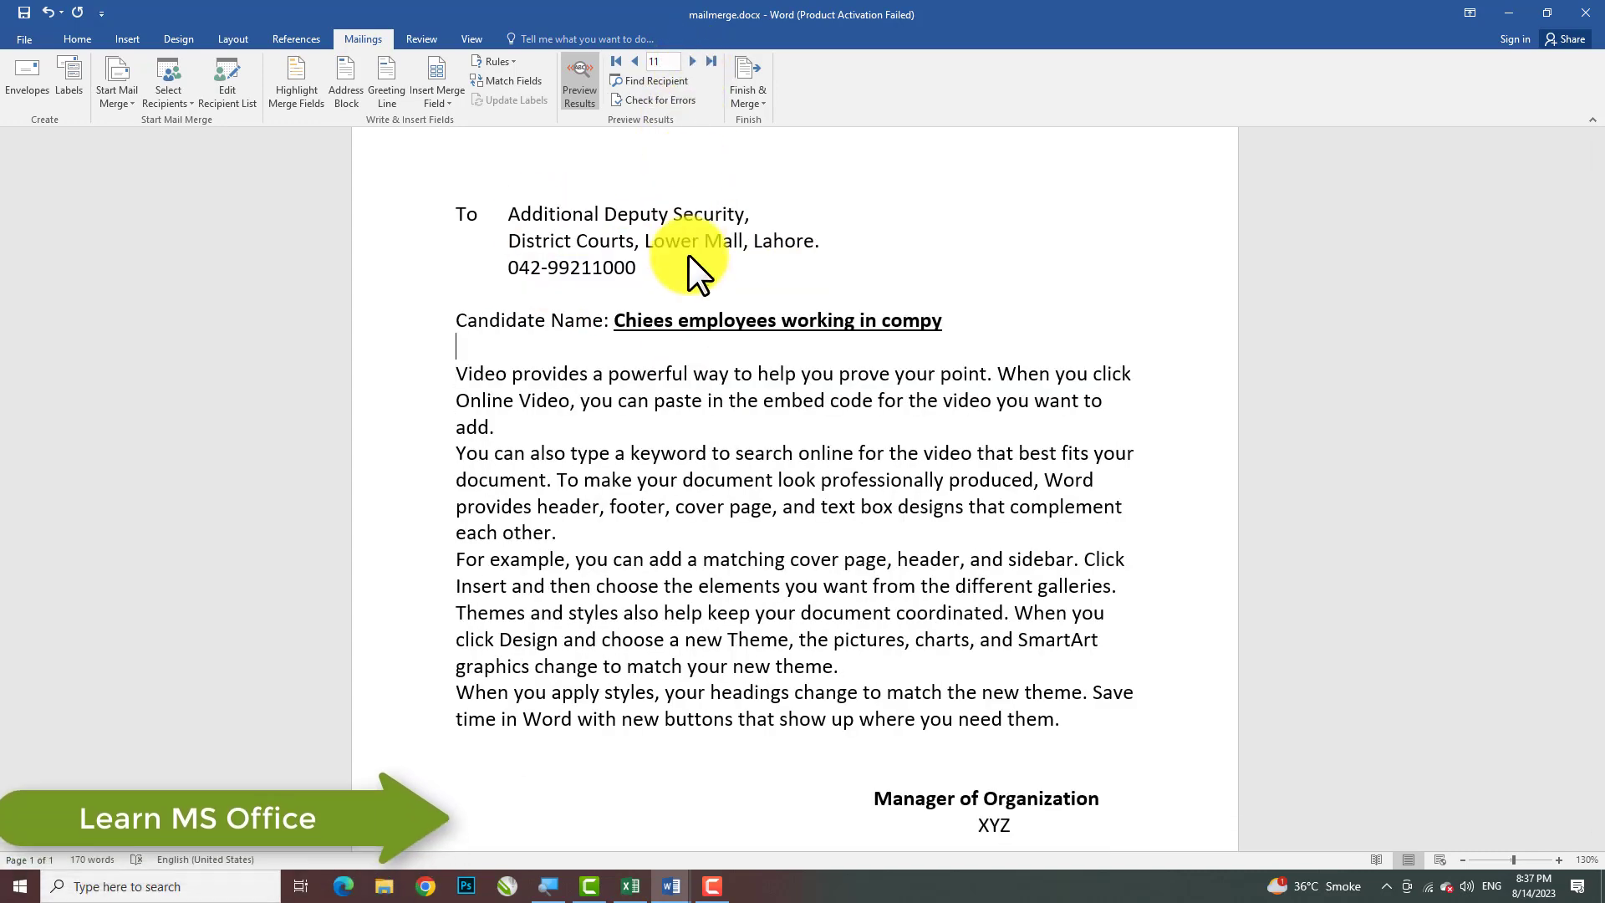
scroll(785, 502, down, 2)
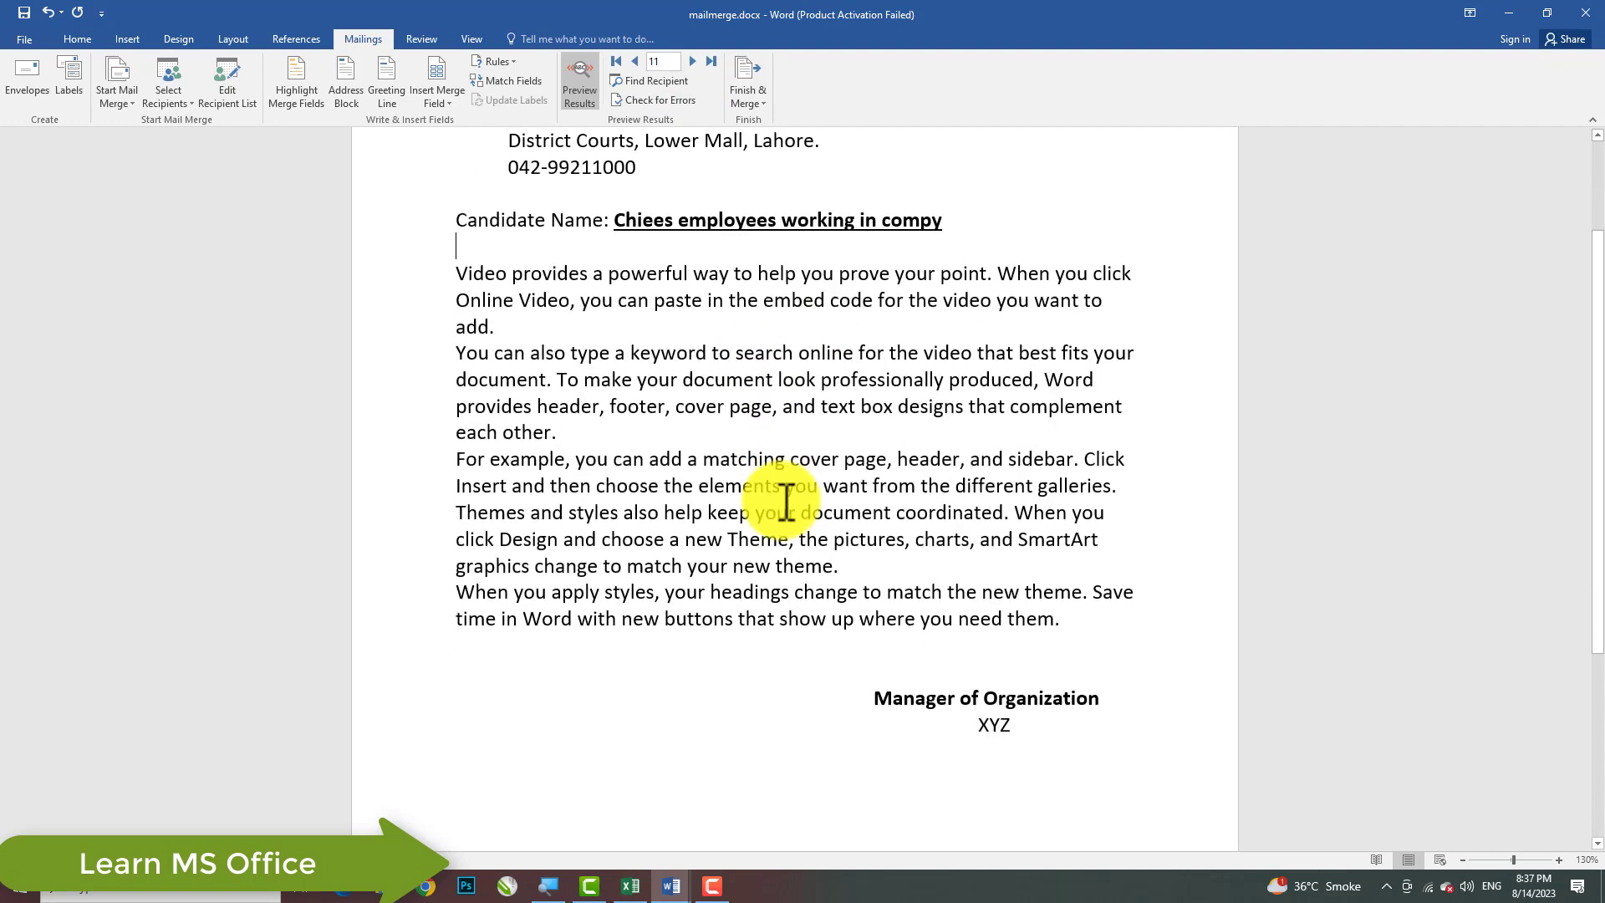
scroll(786, 502, up, 3)
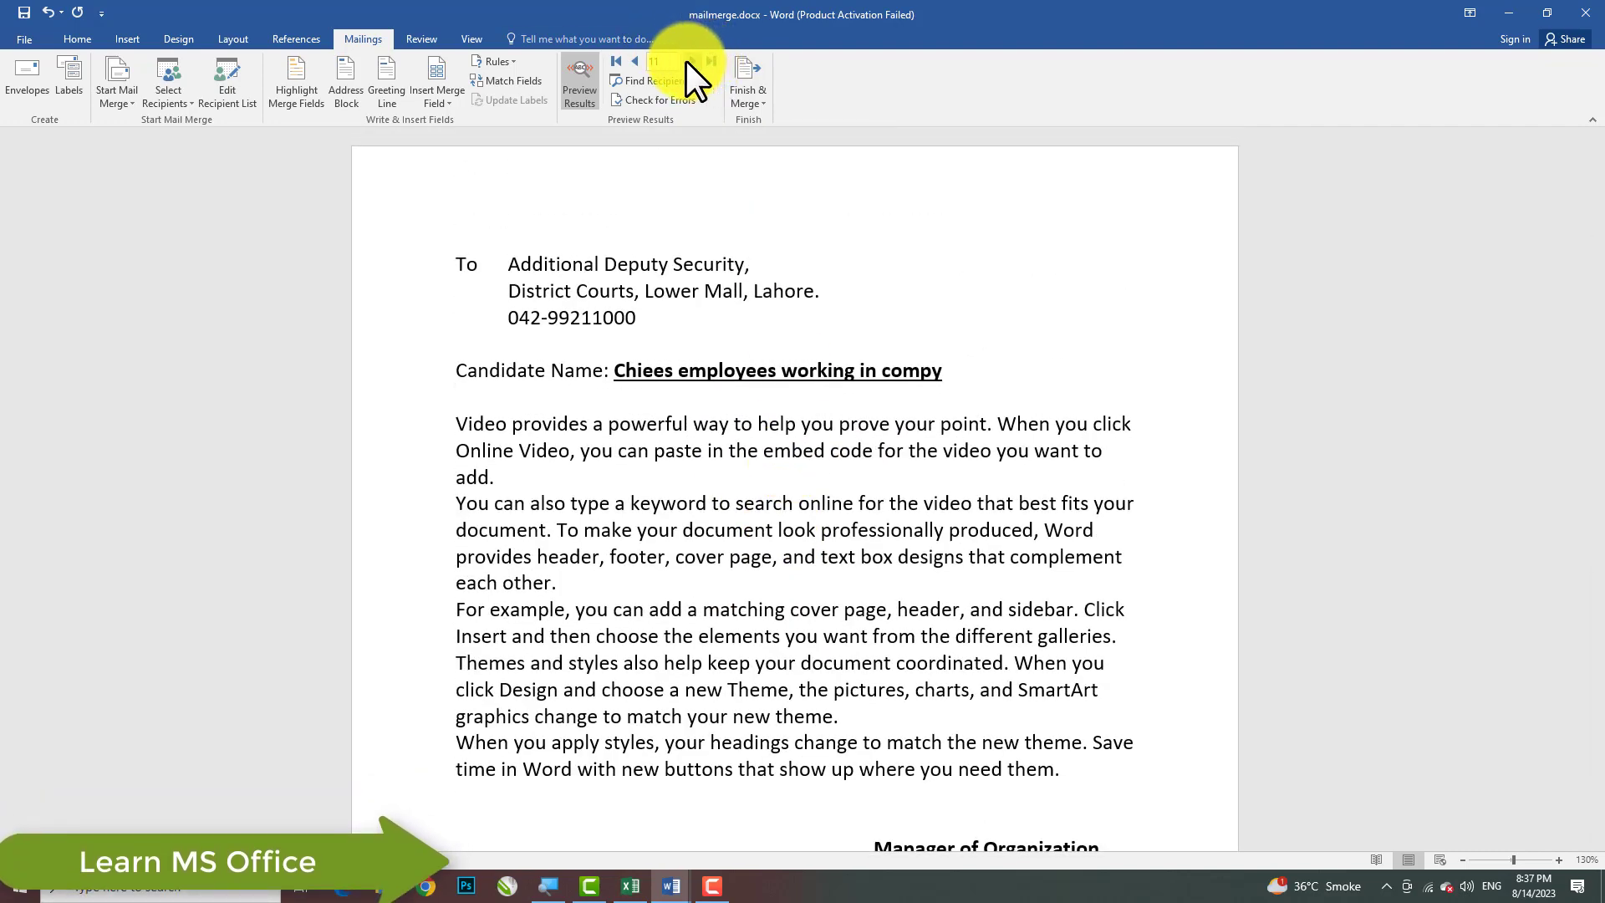
Advance the preview through the following records to record 16 and check that letter from the recipient lines to the closing block.
click(687, 61)
click(687, 61)
click(694, 62)
click(694, 62)
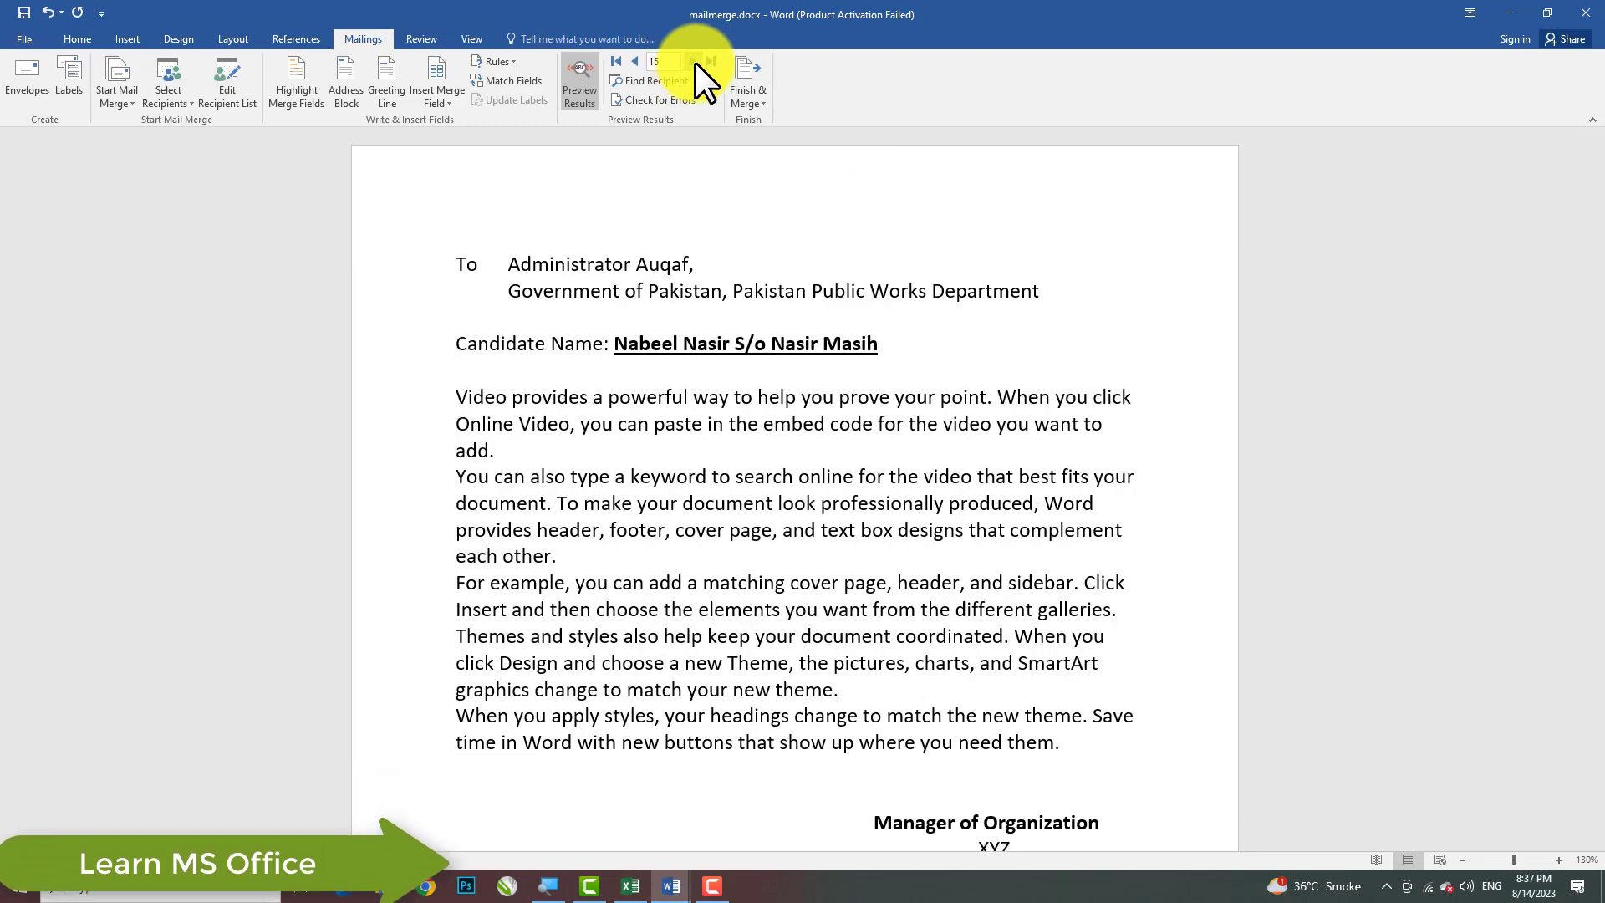
click(693, 62)
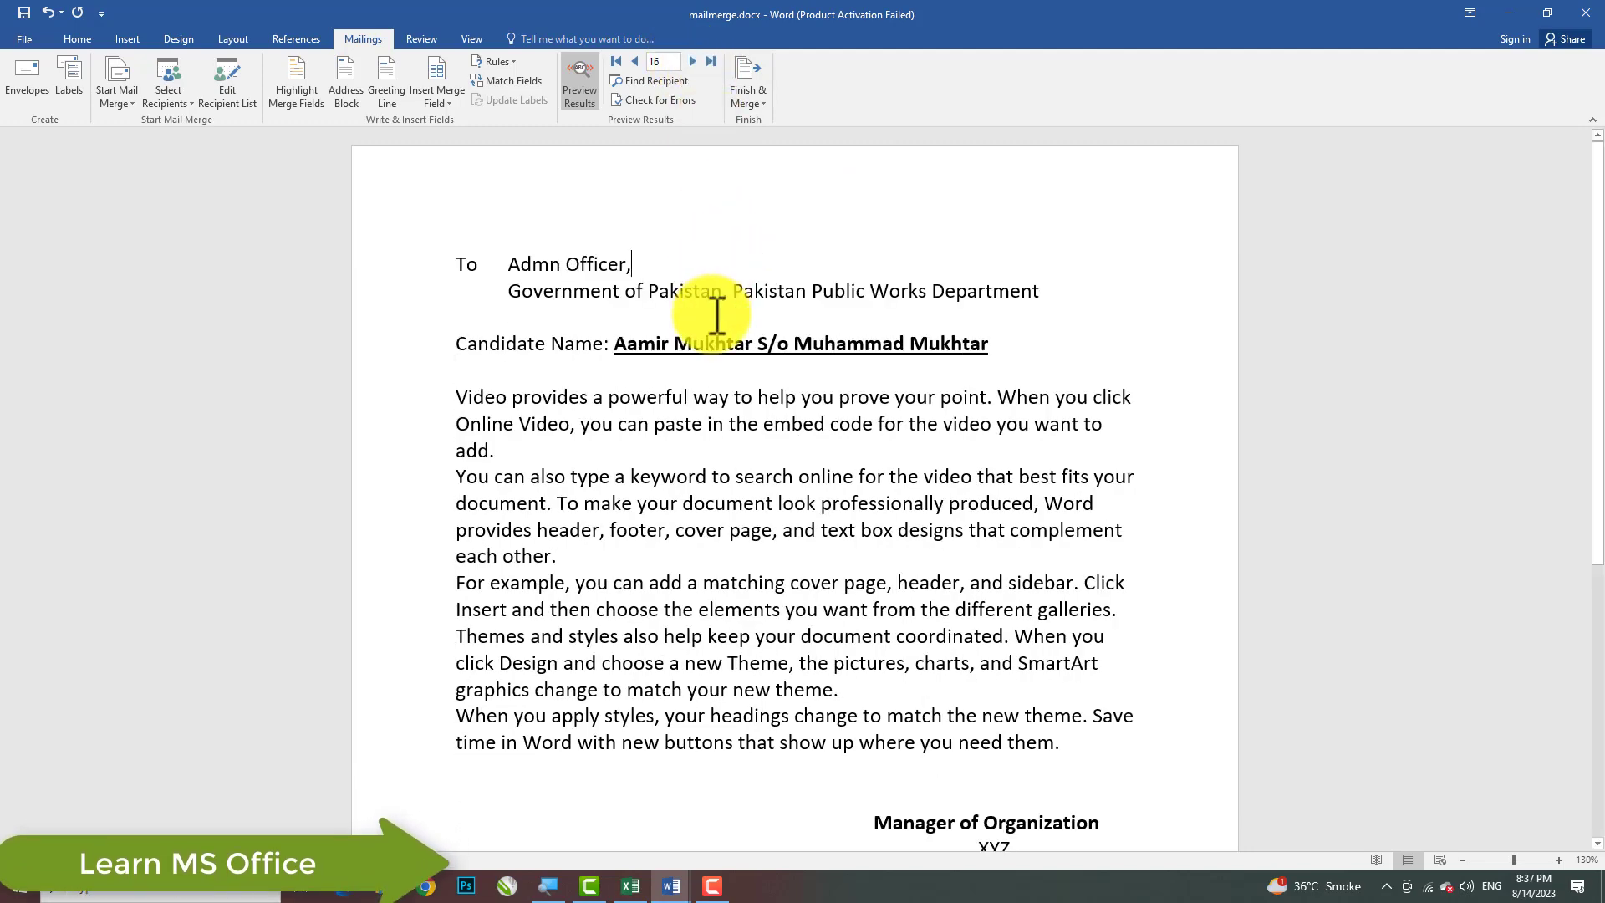
click(720, 362)
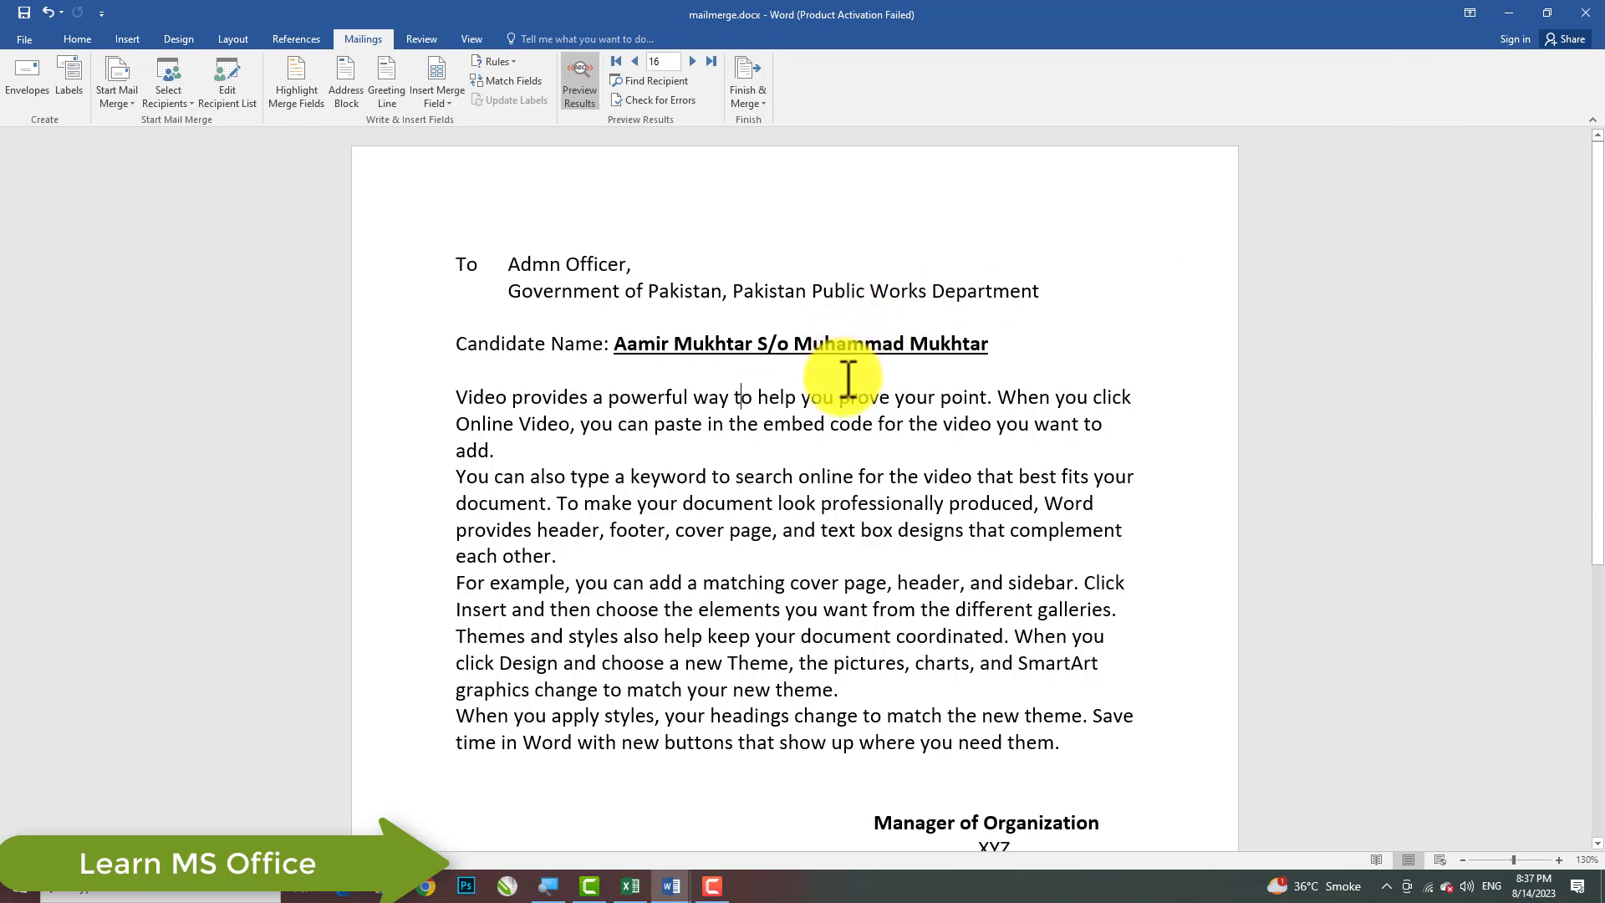
scroll(913, 630, down, 1)
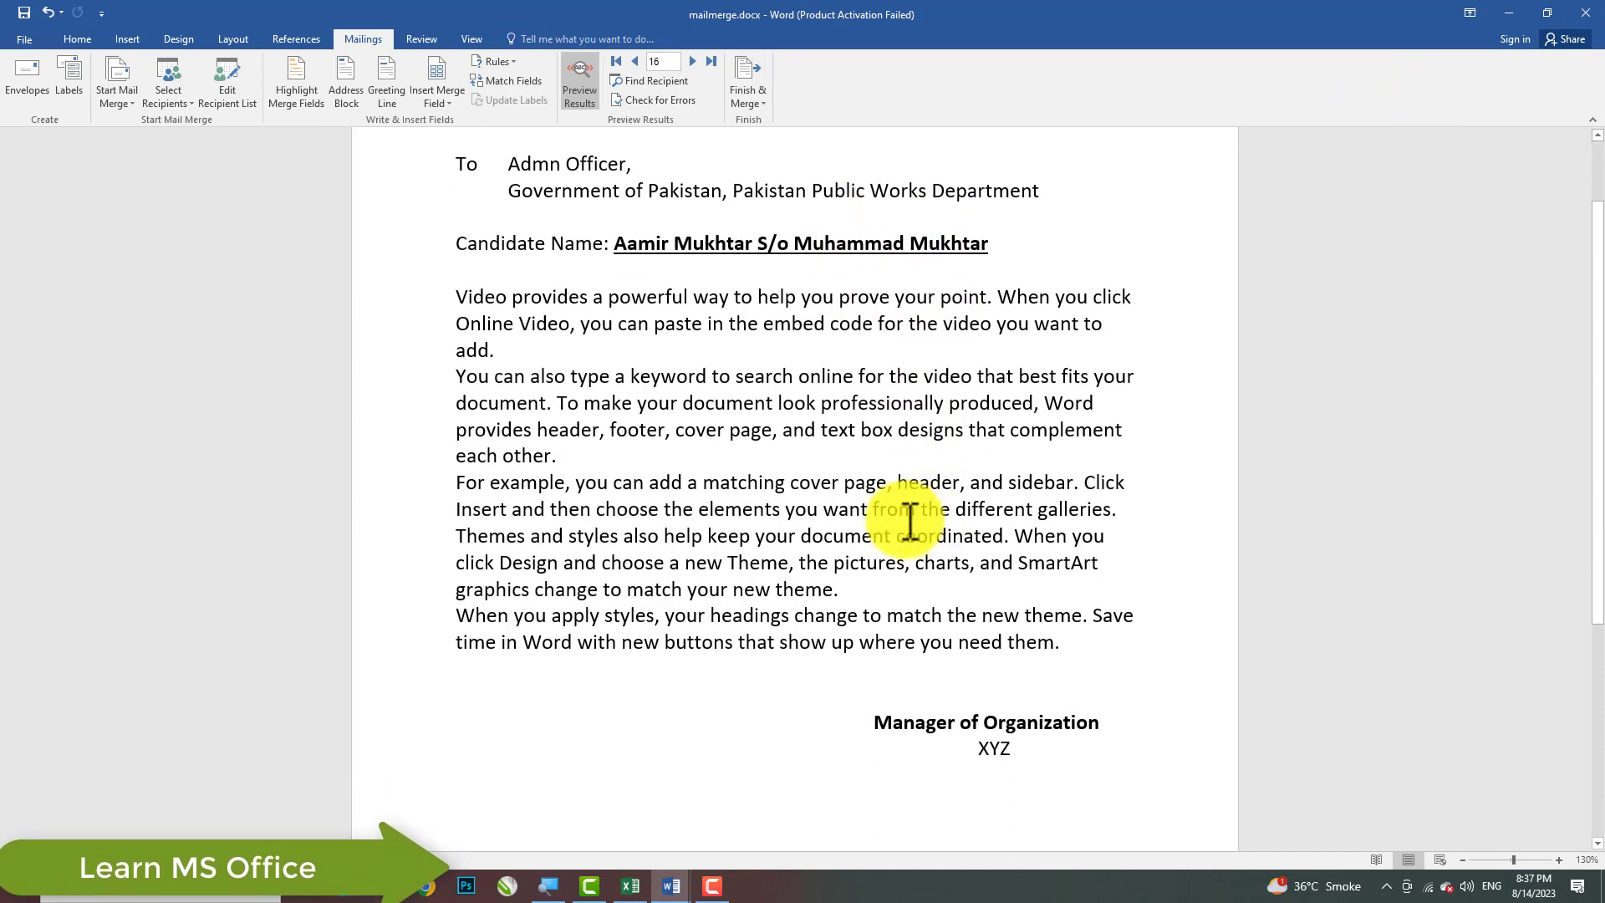